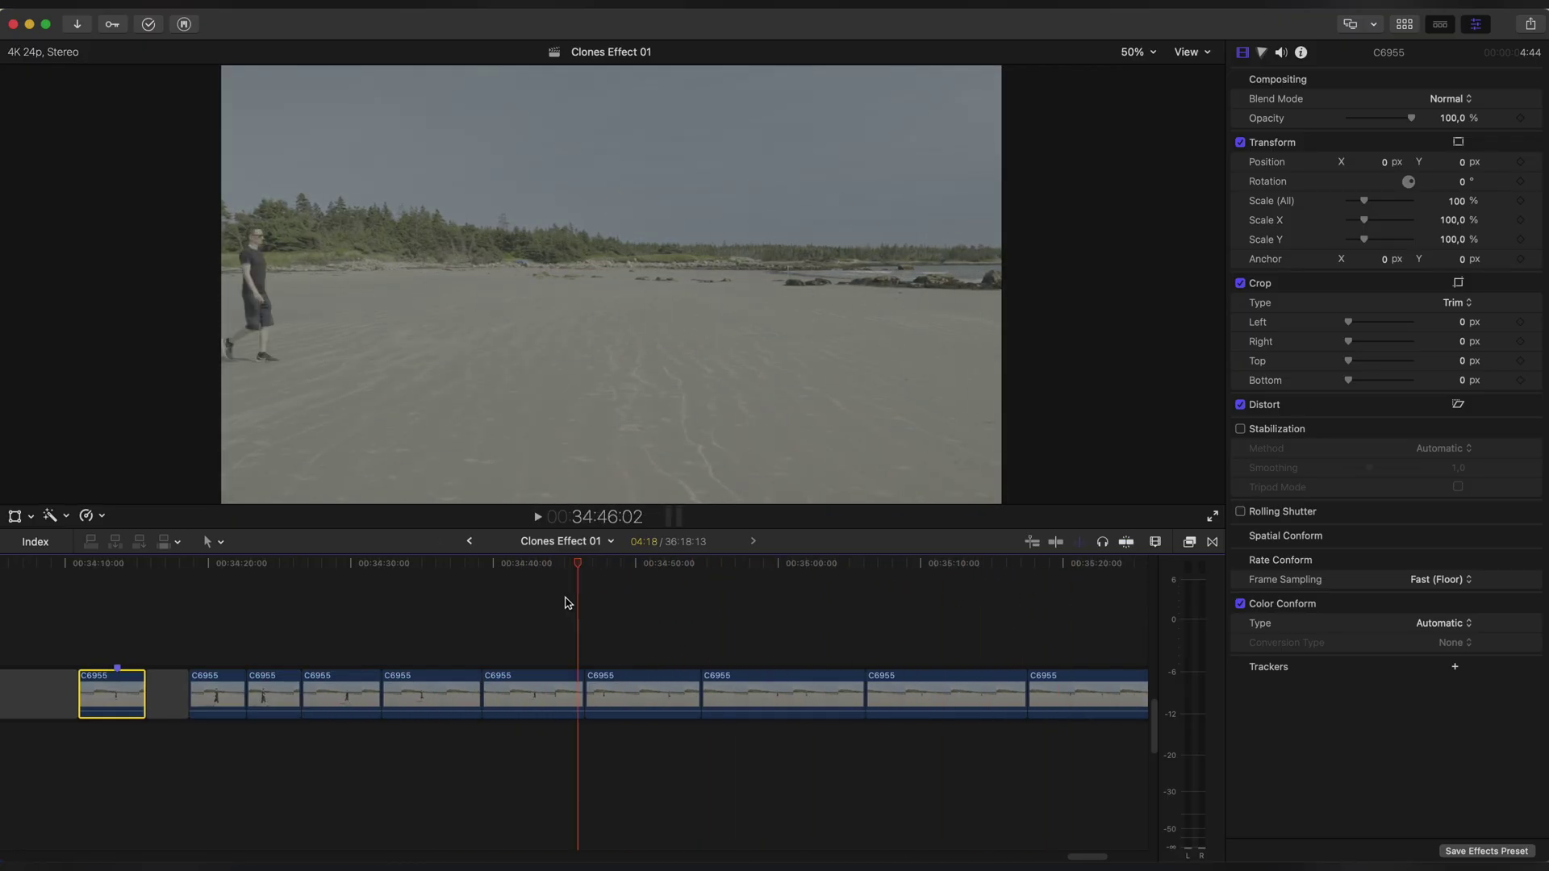
# Apply a Magnetic Mask to the walking man in the first C6955 clip after the gap and analyze the whole clip.
pyautogui.moveTo(243, 590); pyautogui.dragTo(226, 594)
pyautogui.hscroll(-5, 262, 637)
pyautogui.click(549, 693)
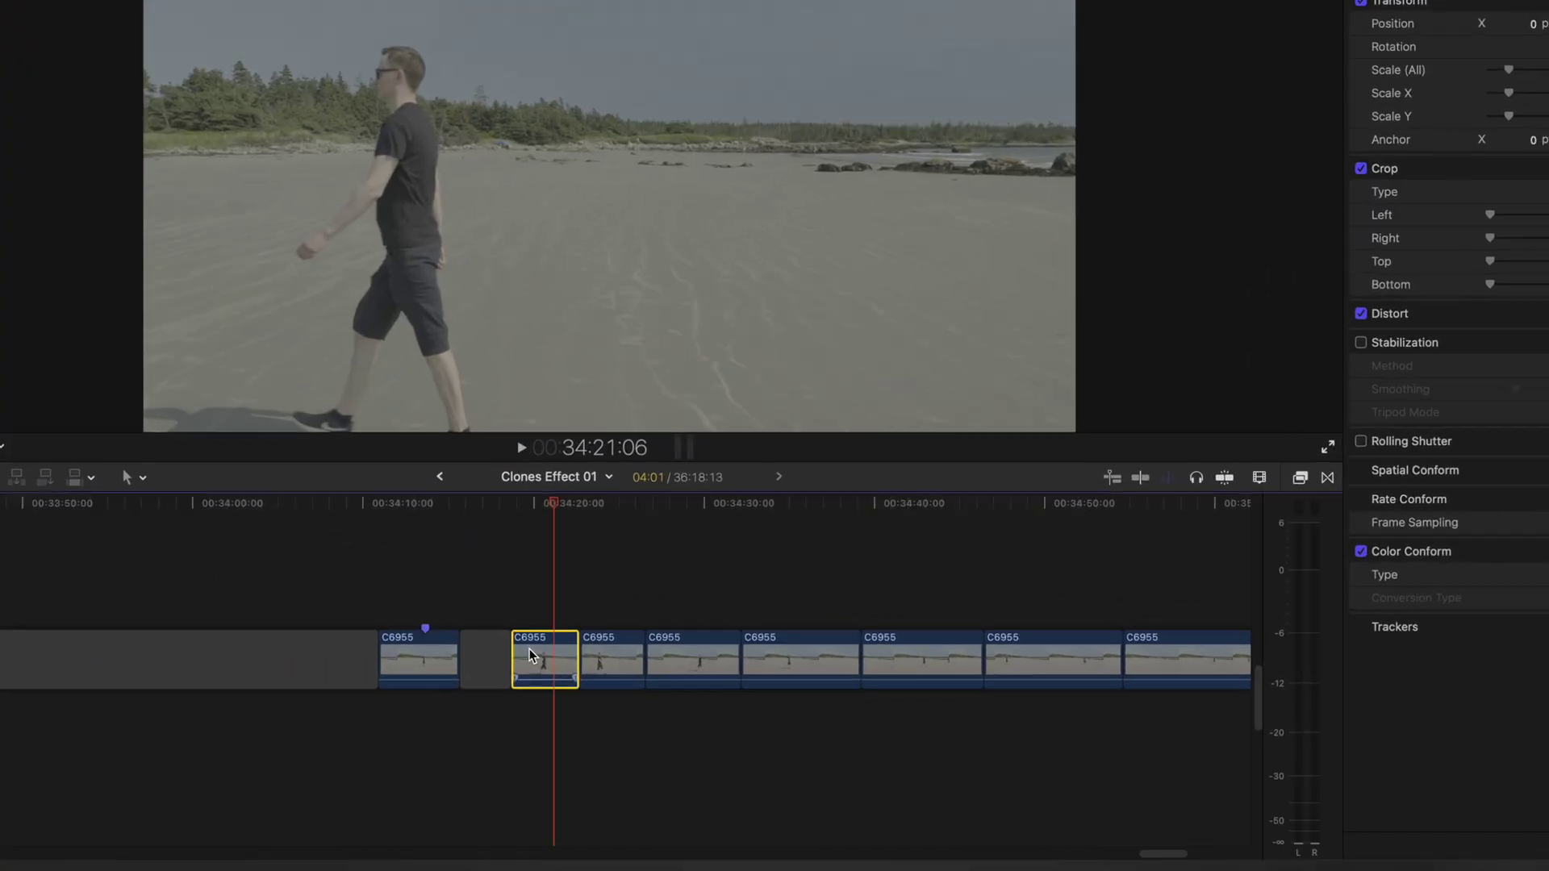
pyautogui.press('super+equal')
pyautogui.press('super+equal')
pyautogui.press('ctrl+super+m')
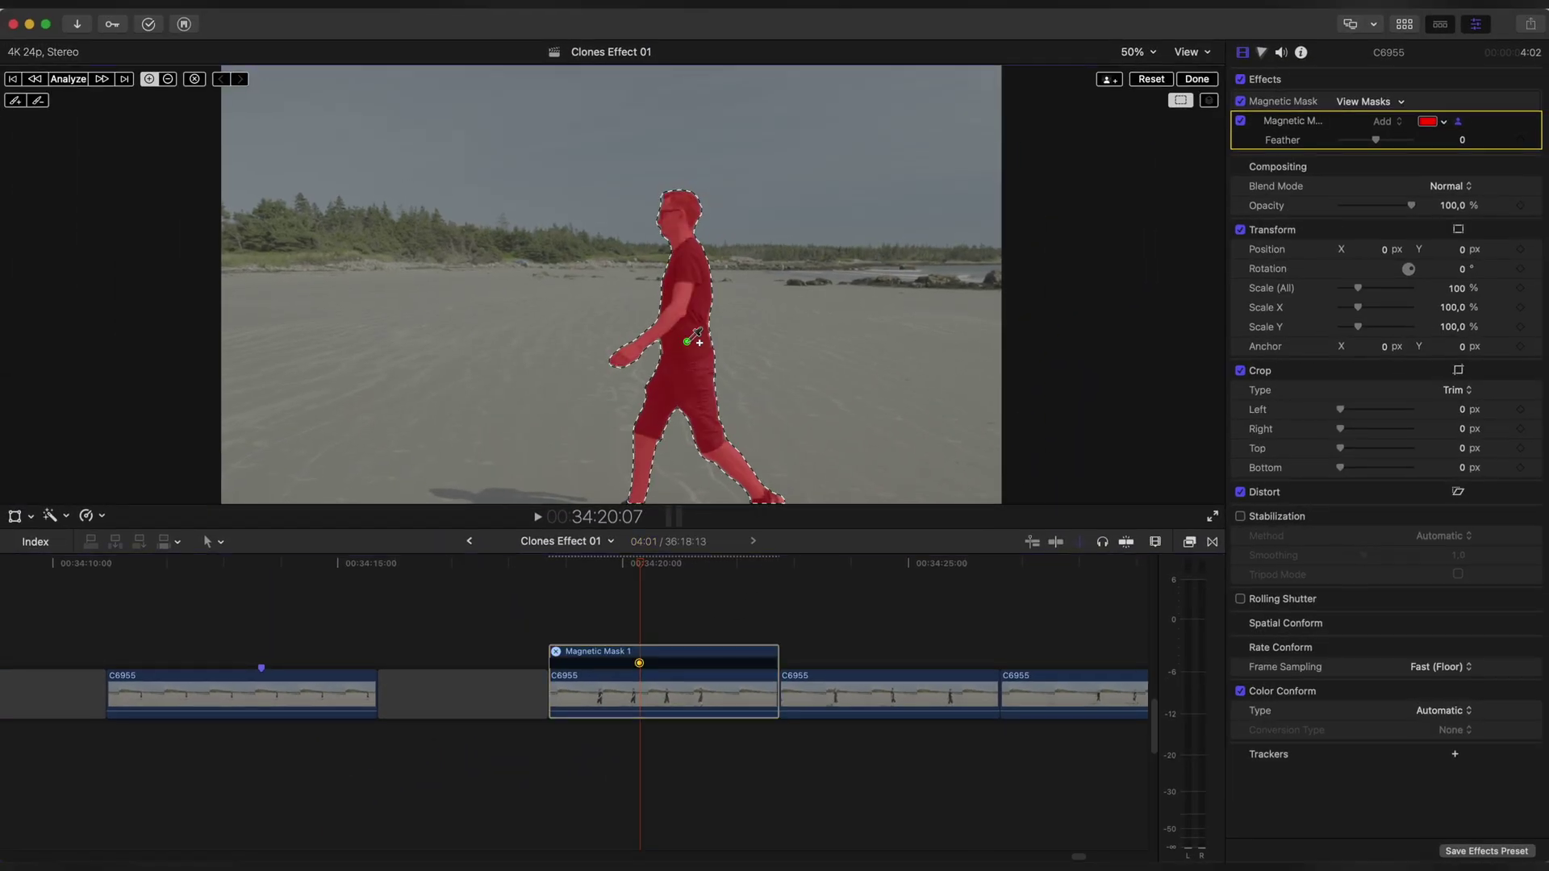
pyautogui.click(62, 80)
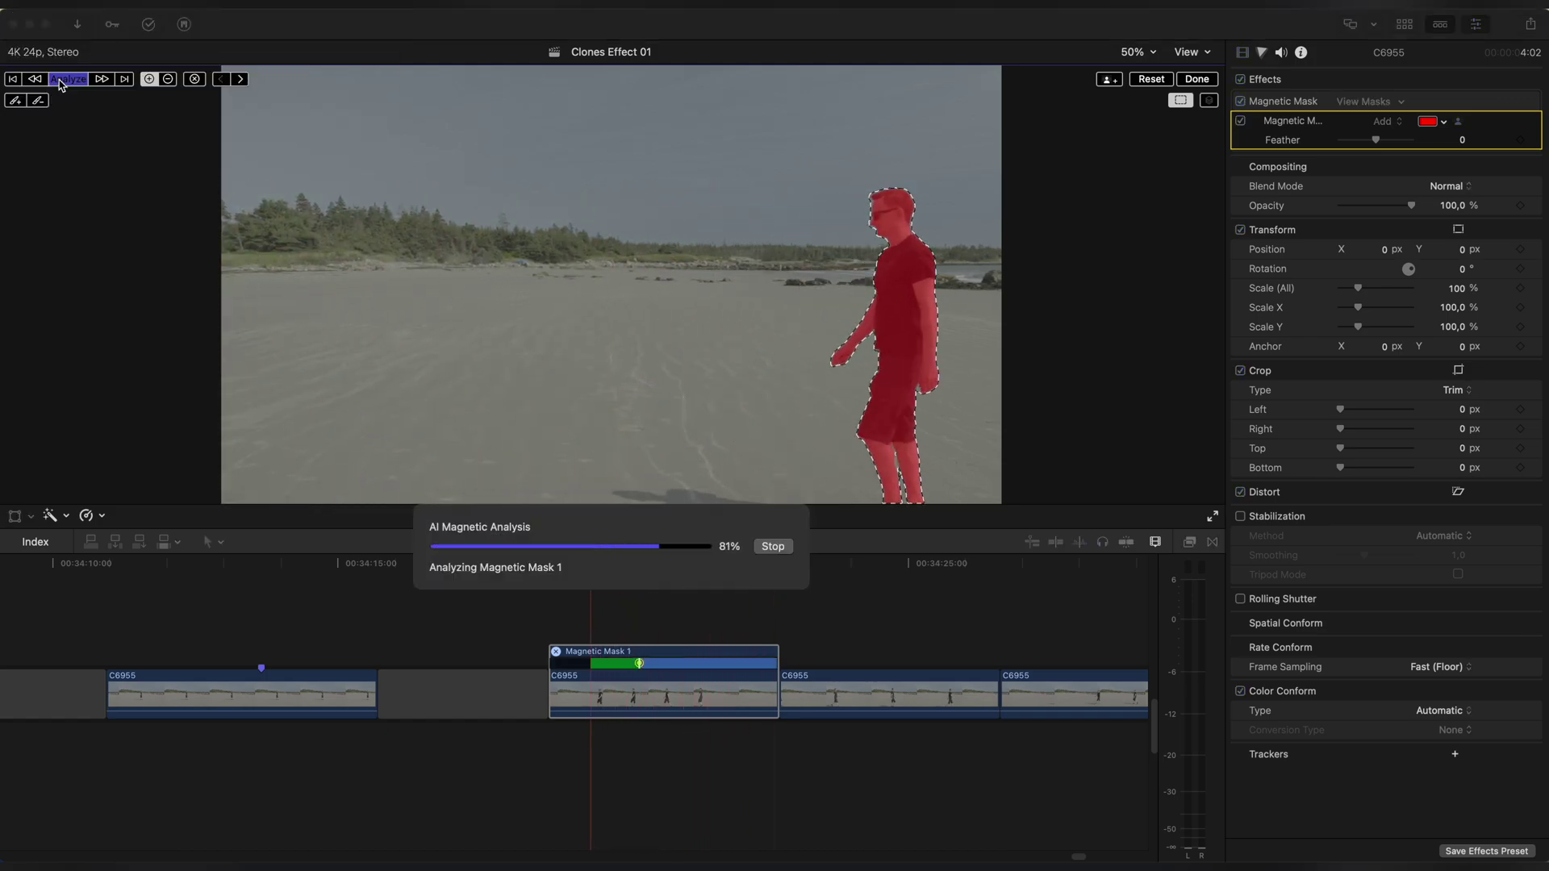
pyautogui.click(1197, 79)
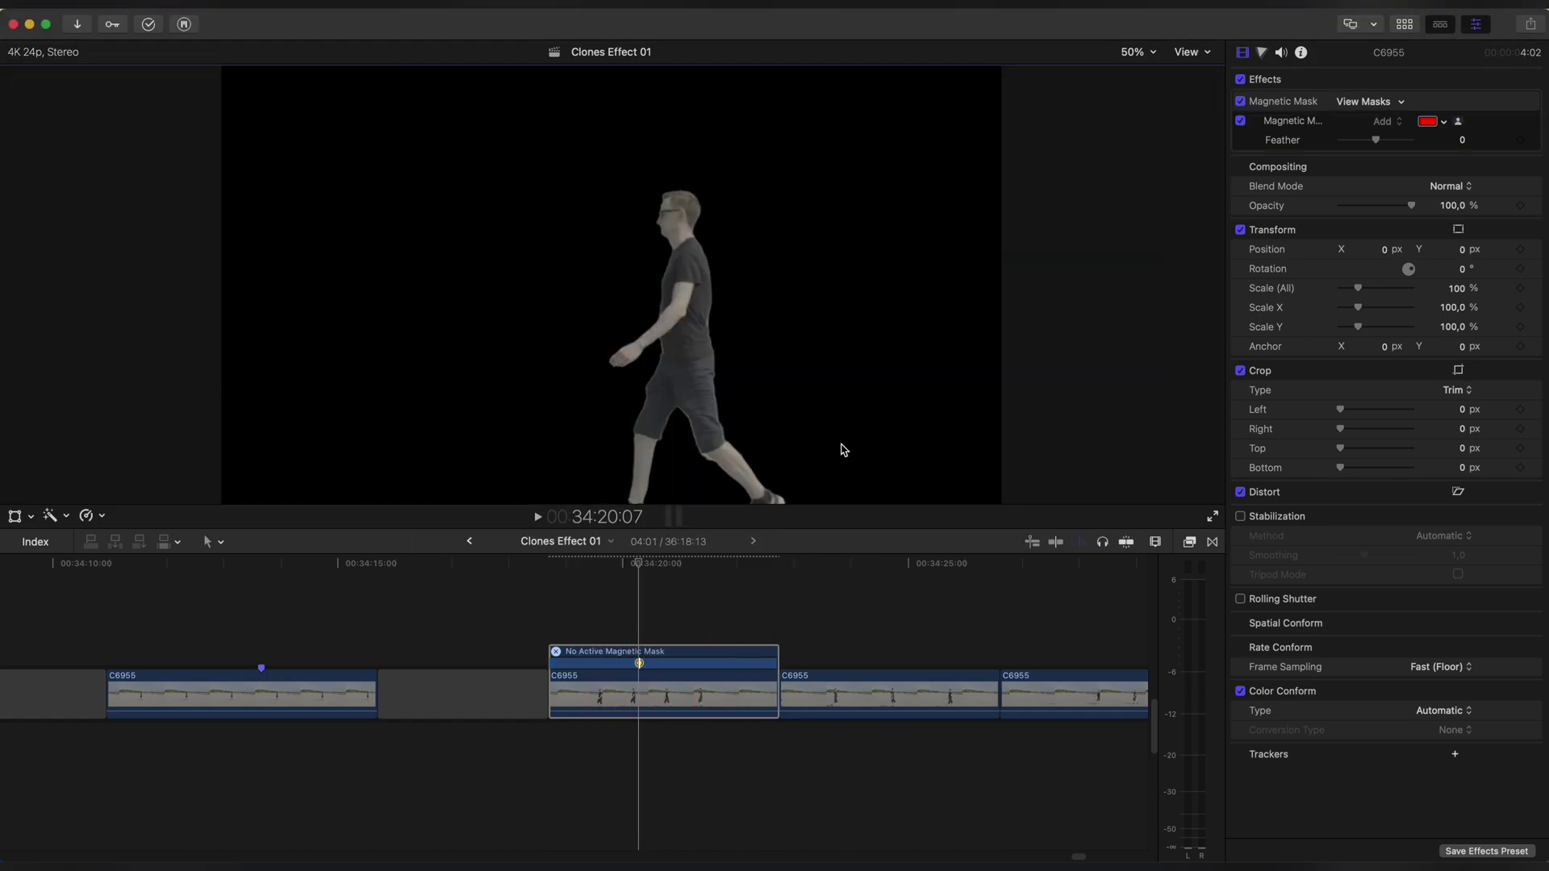
# Apply a Magnetic Mask to the man walking in the adjacent second C6955 clip and analyze it.
pyautogui.click(576, 563)
pyautogui.click(863, 694)
pyautogui.press('ctrl+super+m')
pyautogui.click(456, 327)
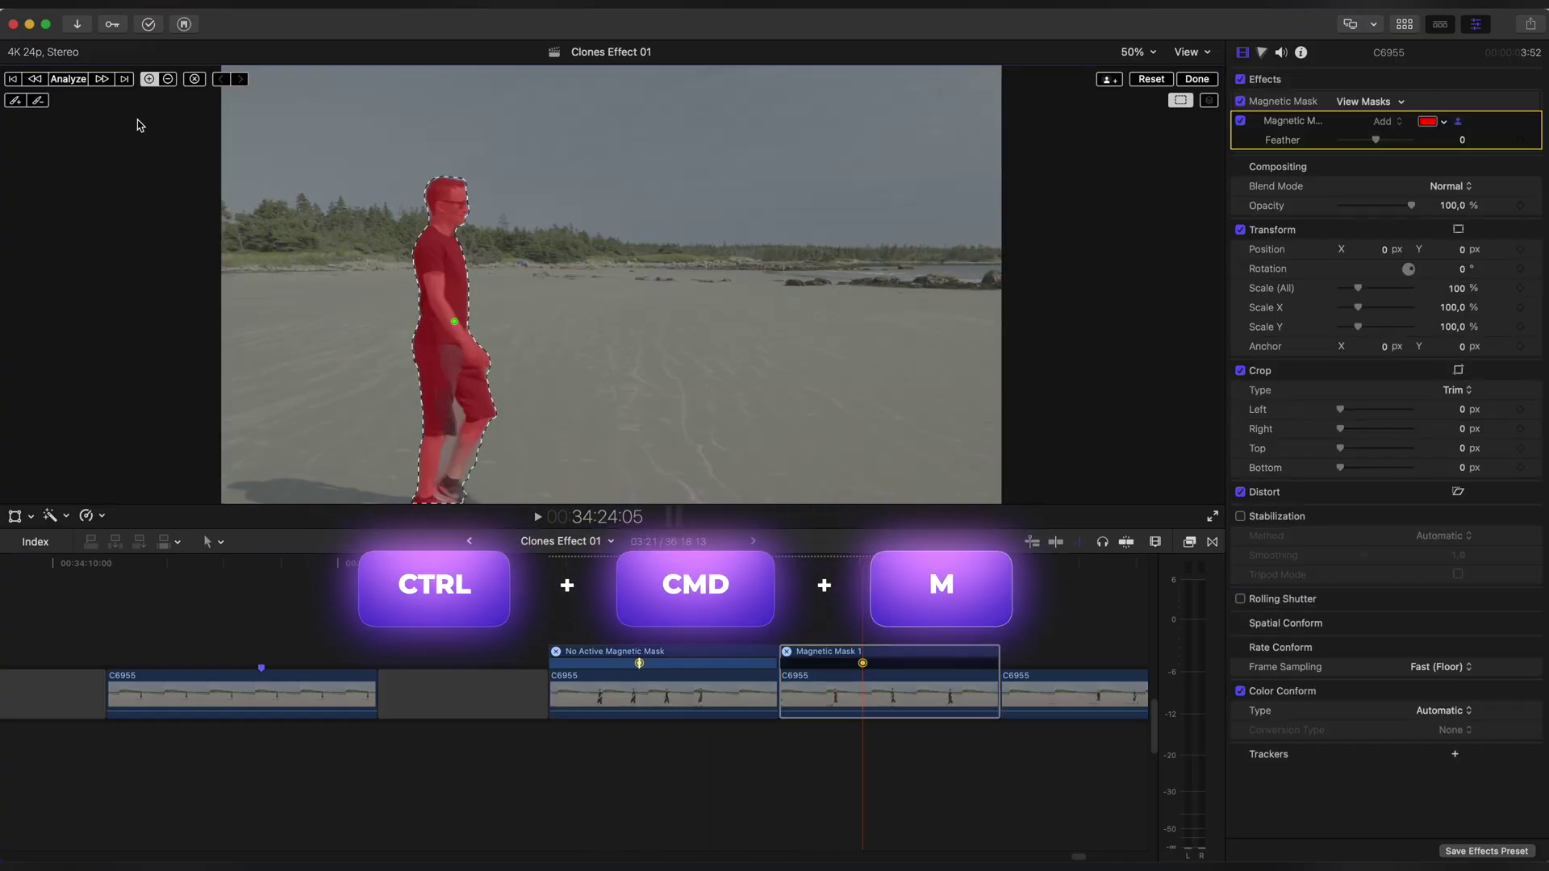
pyautogui.click(77, 78)
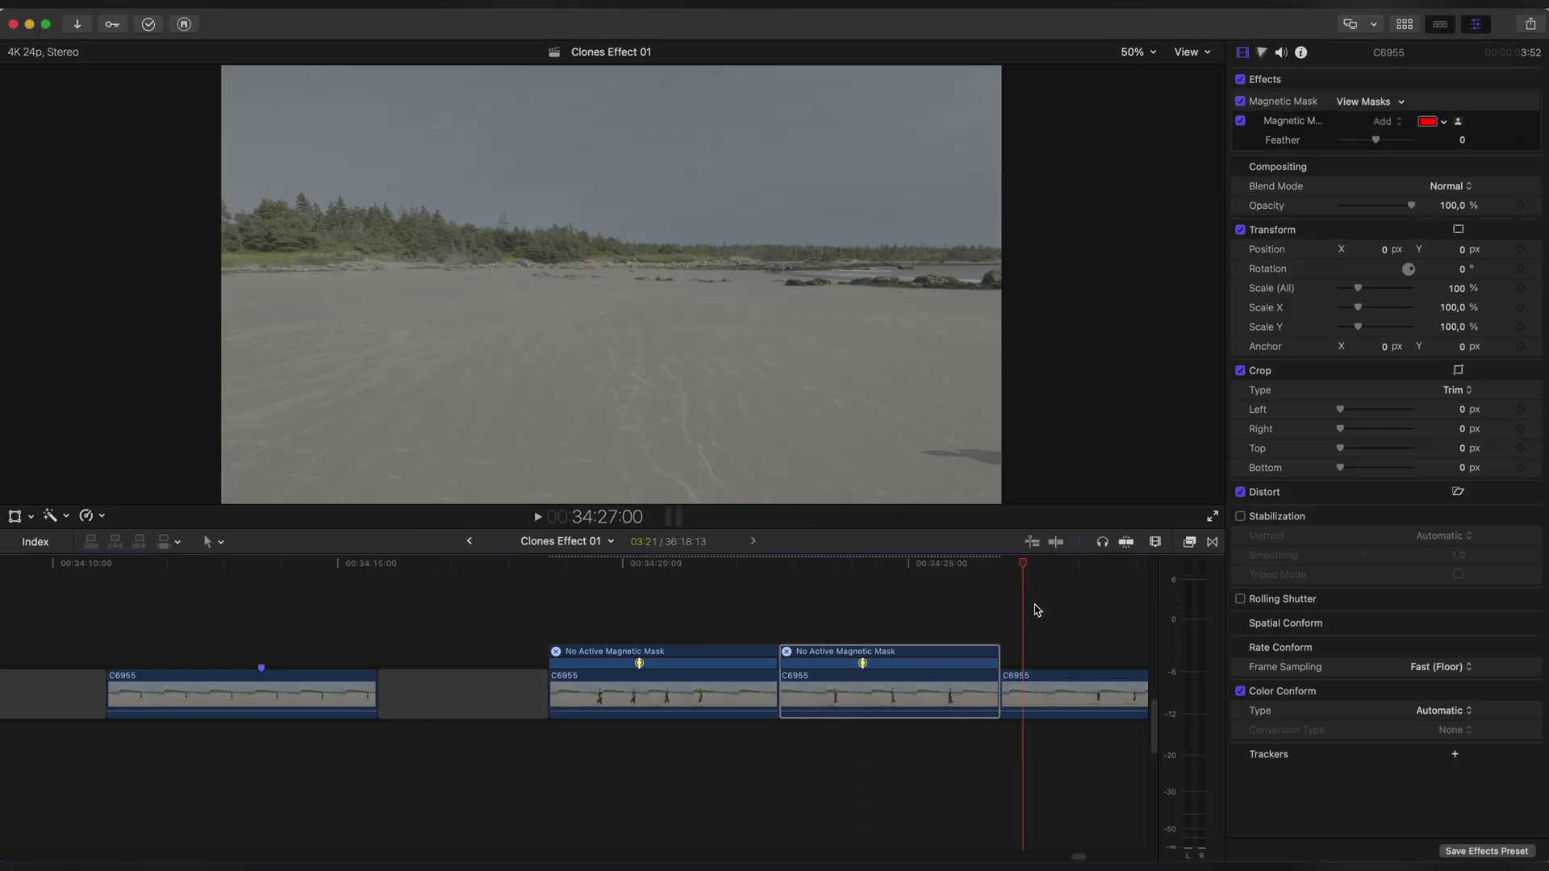
pyautogui.click(67, 79)
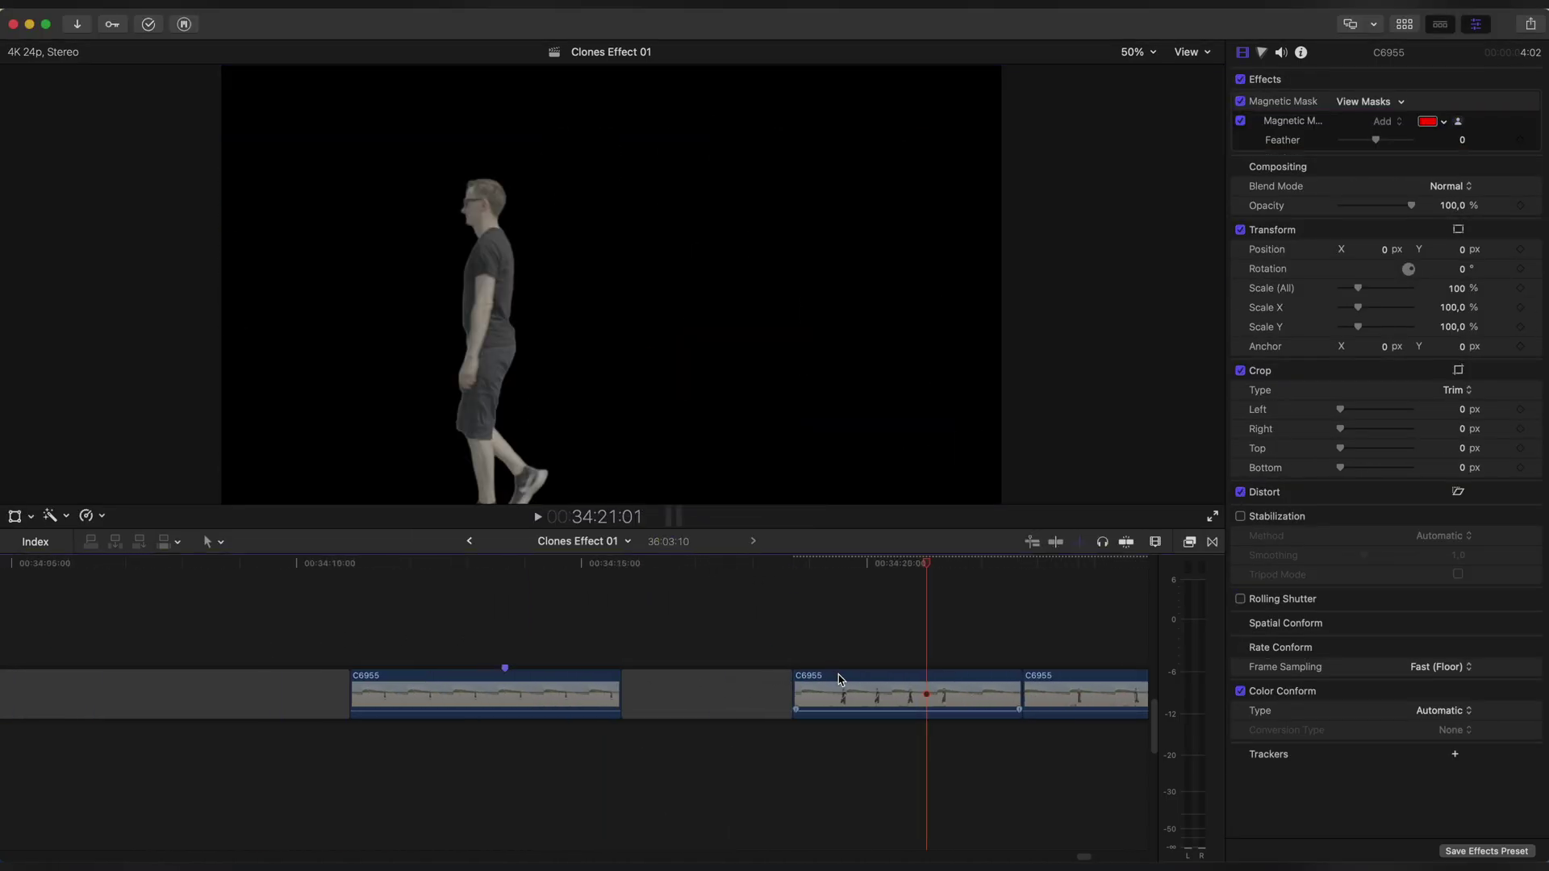
# Stack the first masked clip above the standing-man clip, aligned with its start, and turn it into a compound clip named 1.
pyautogui.moveTo(833, 682); pyautogui.dragTo(420, 617)
pyautogui.hotkey('alt', 'g')
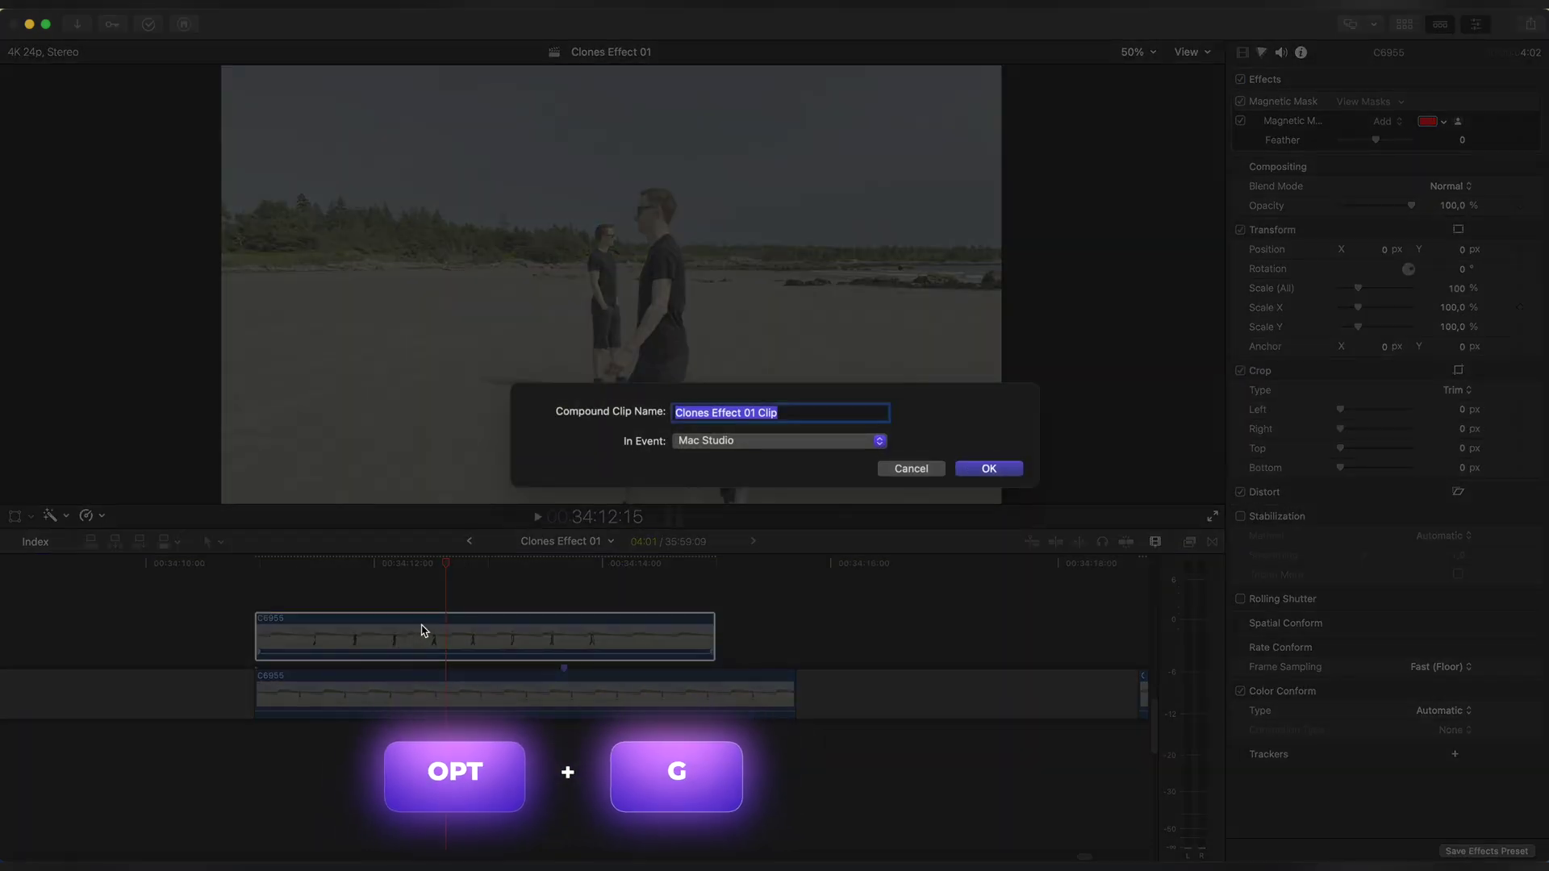
pyautogui.write('1')
pyautogui.press('Return')
# Speed up compound clip 1 to about 1300% so that it lasts 7 frames.
pyautogui.press('super+r')
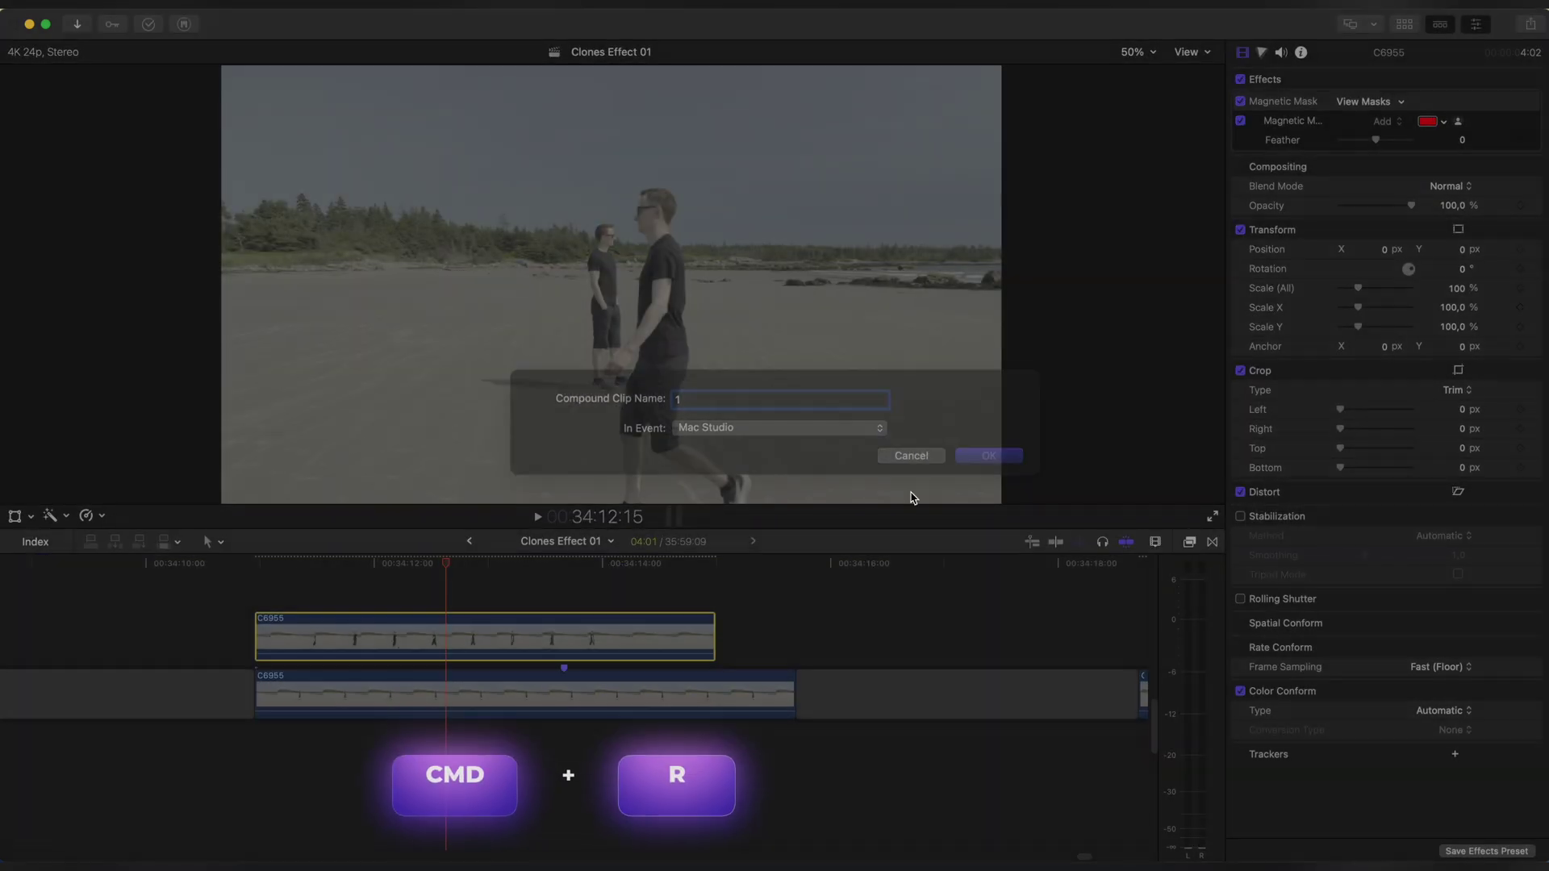
pyautogui.moveTo(713, 610); pyautogui.dragTo(573, 616)
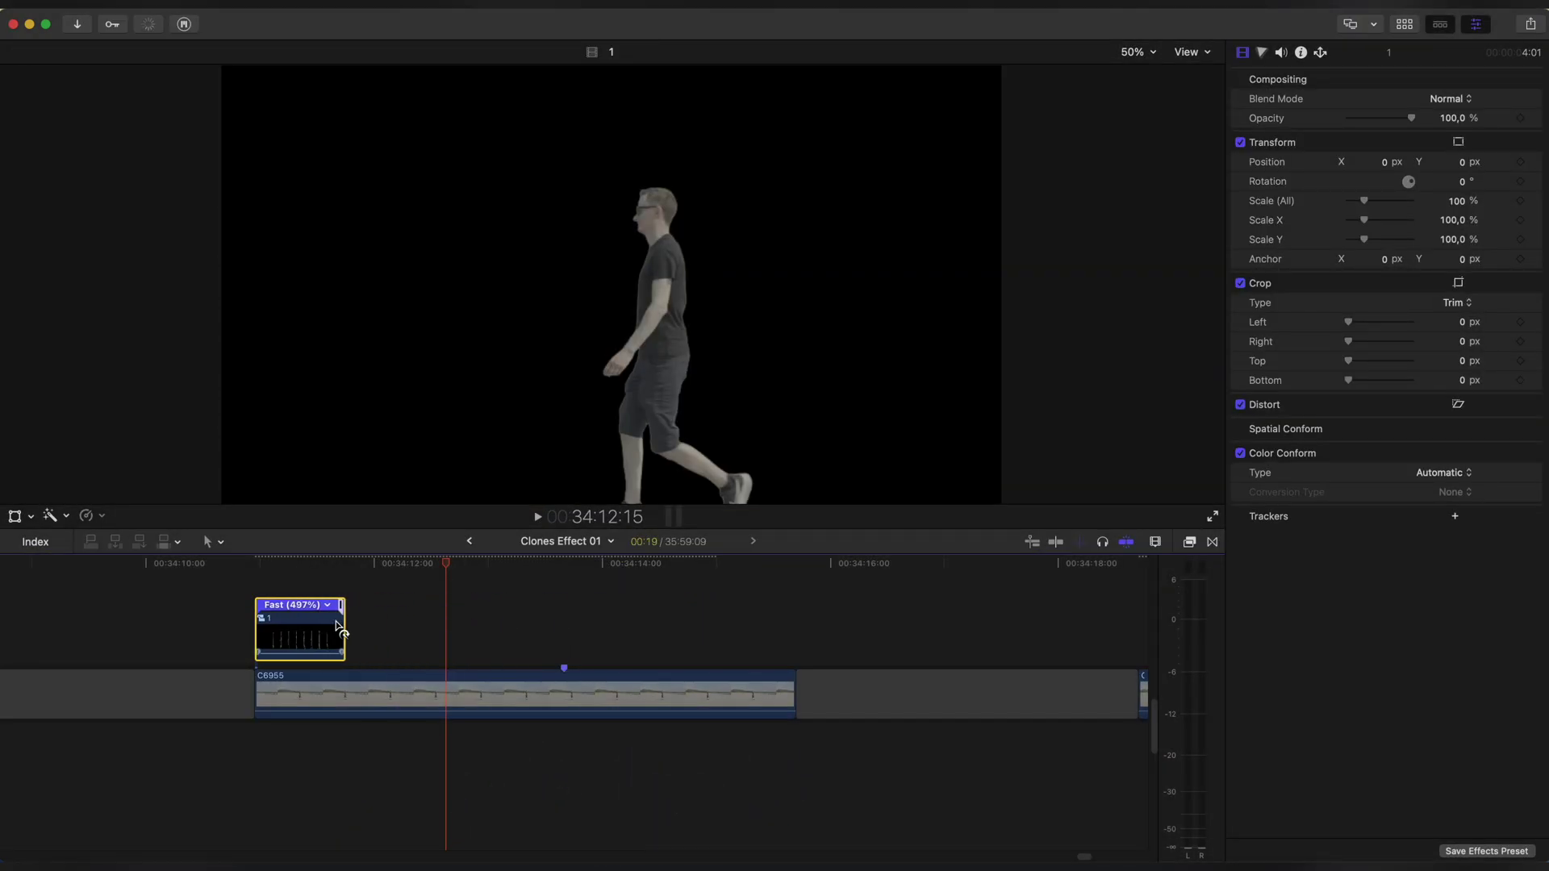
pyautogui.moveTo(293, 629); pyautogui.dragTo(282, 626)
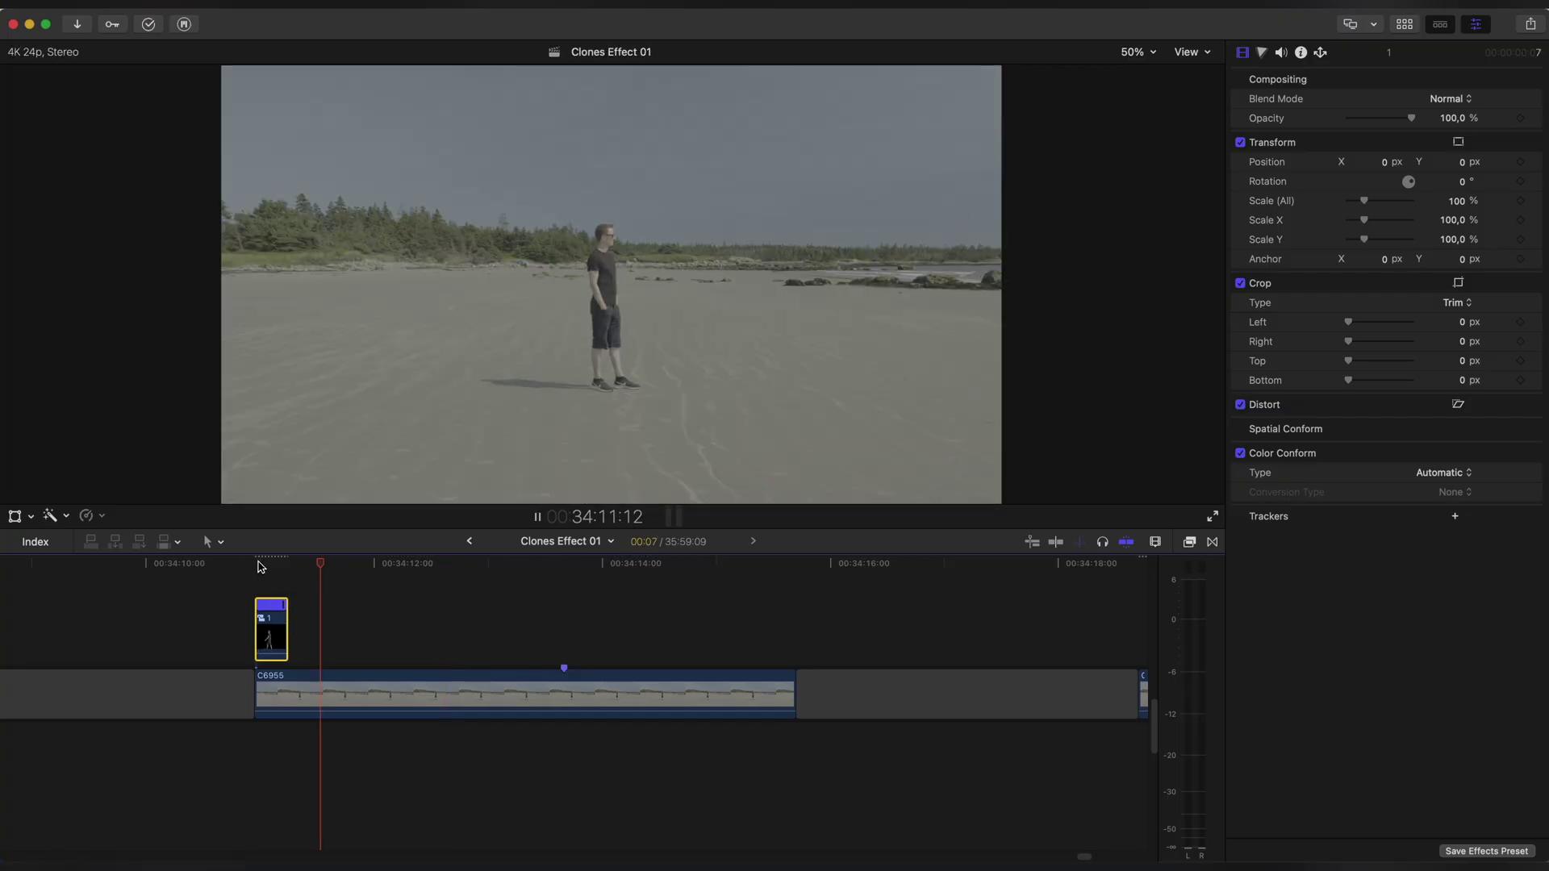
# Spread copies of the 7-frame clip 1 over the standing-man clip and speed up one further copy to 4 frames.
pyautogui.moveTo(376, 636); pyautogui.dragTo(487, 637)
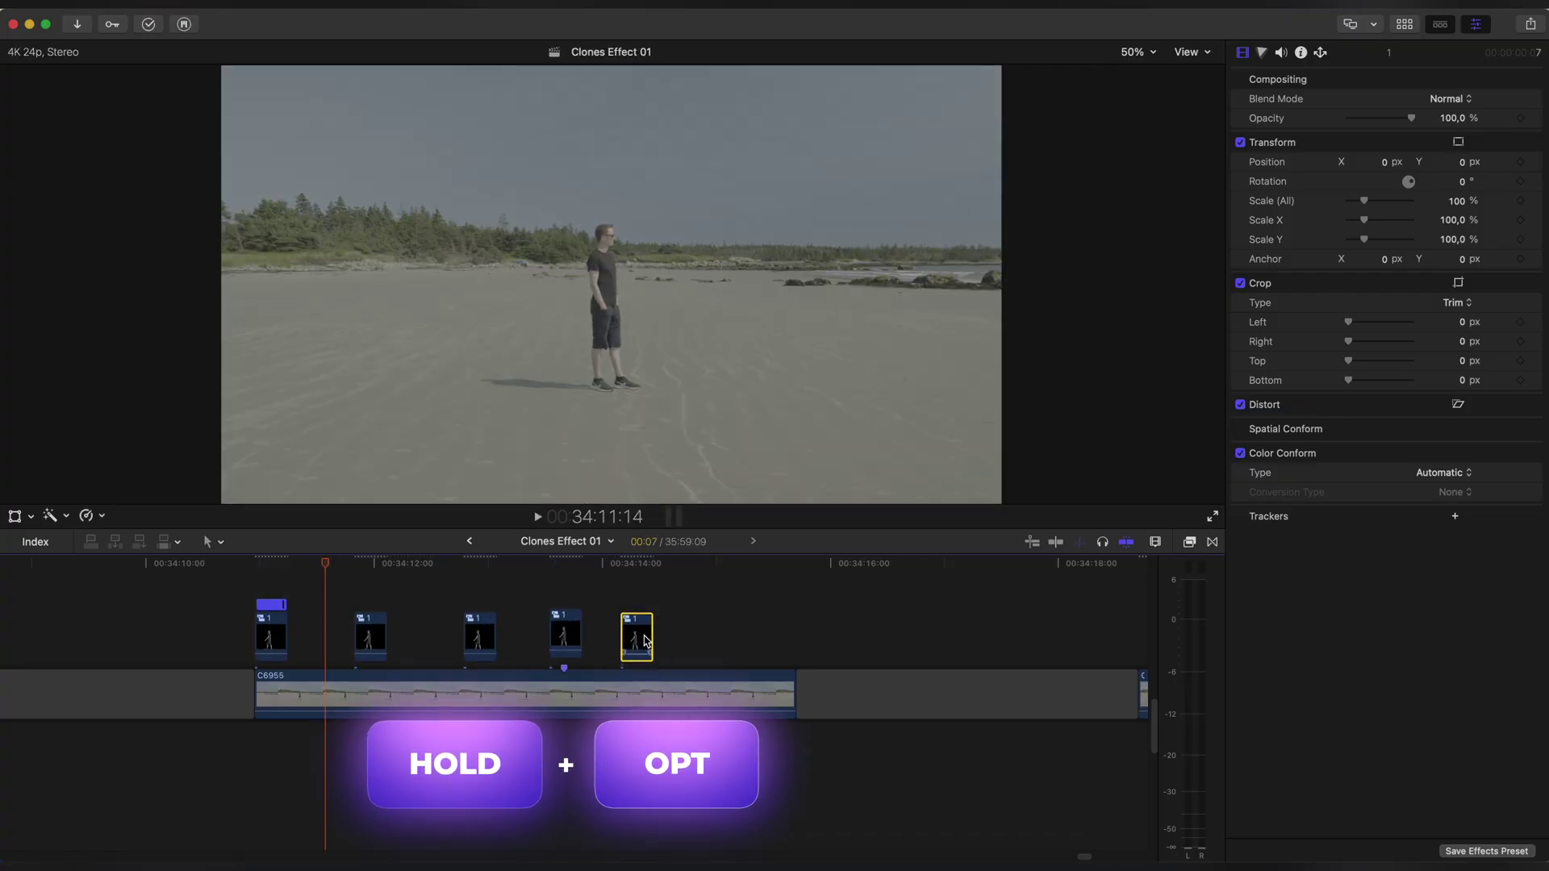
pyautogui.moveTo(710, 643); pyautogui.dragTo(769, 642)
pyautogui.press('super+r')
pyautogui.moveTo(336, 605); pyautogui.dragTo(325, 606)
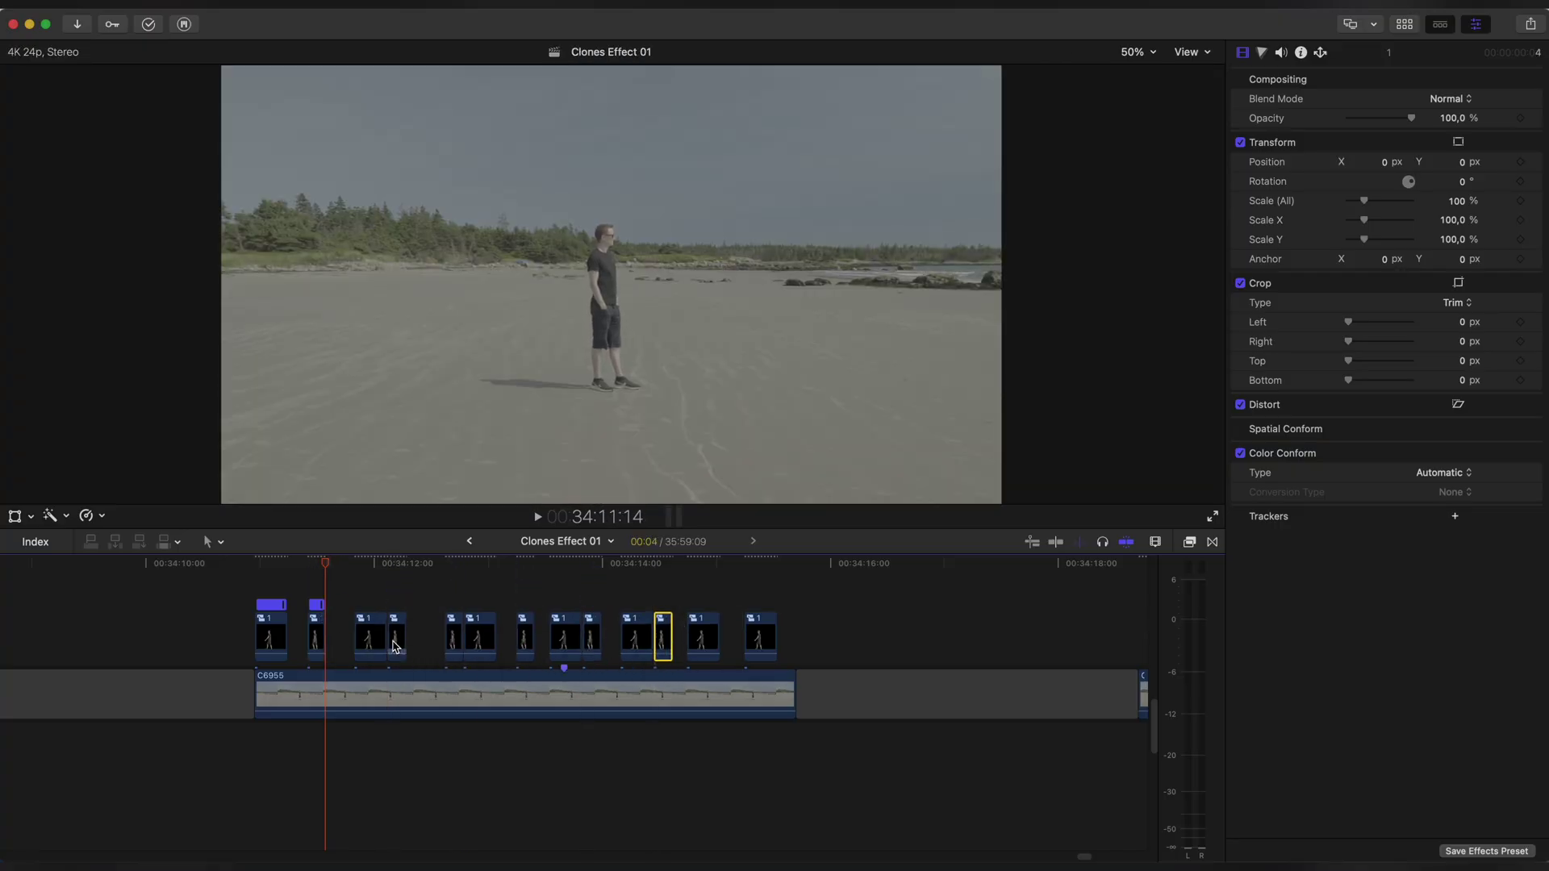
# Add an 11-frame version of clip 1 at 793% speed and distribute copies of it along the timeline.
pyautogui.press('super+equal')
pyautogui.moveTo(310, 643); pyautogui.dragTo(429, 607)
pyautogui.moveTo(388, 643); pyautogui.dragTo(577, 643)
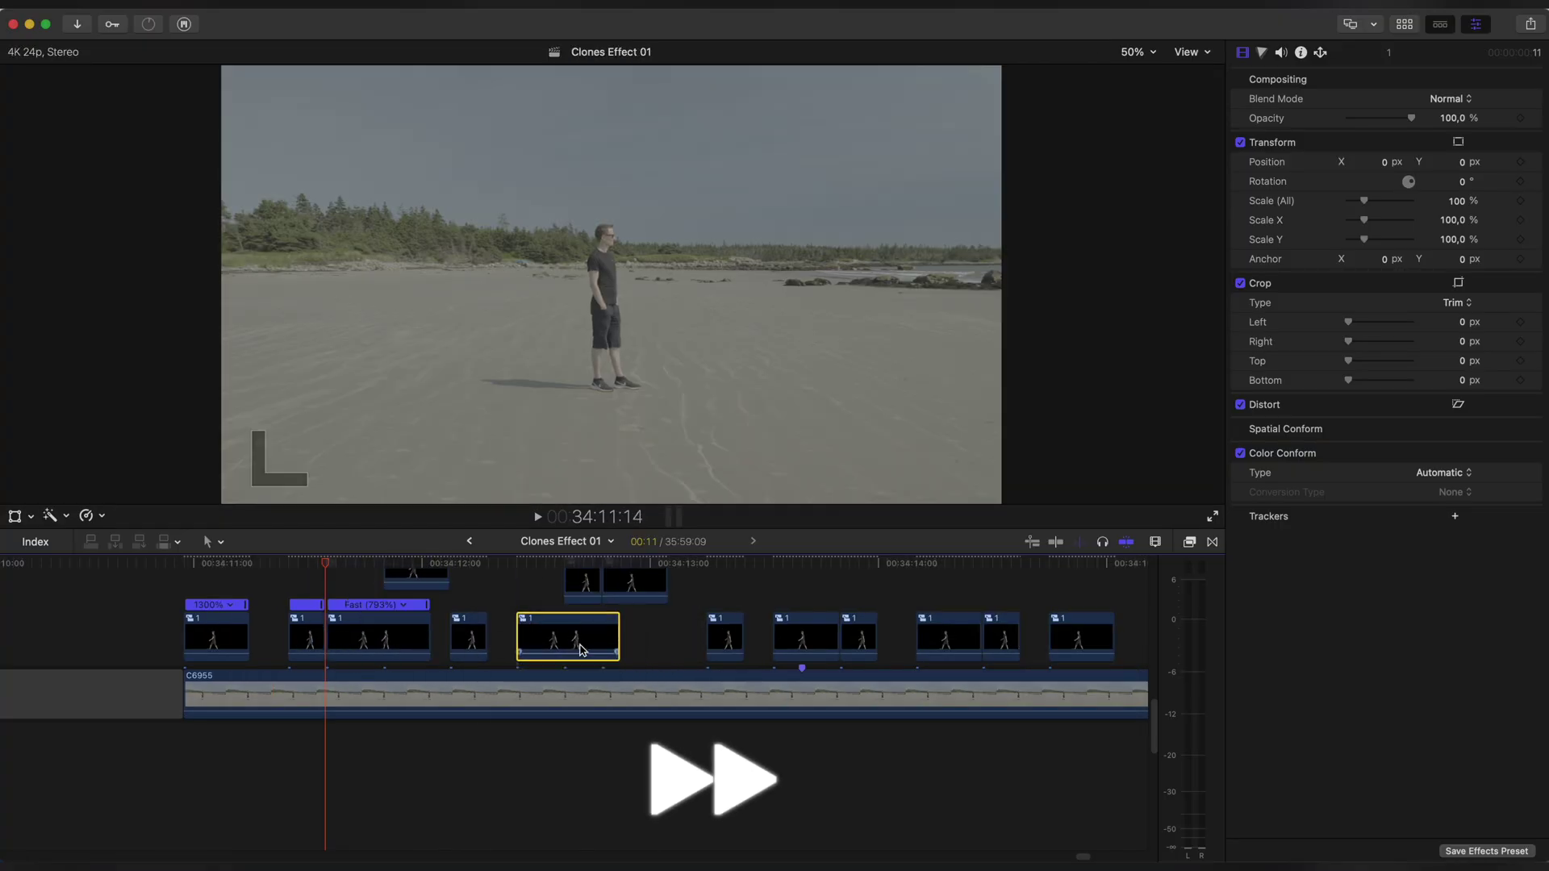
pyautogui.scroll(3, 578, 643)
pyautogui.moveTo(570, 716); pyautogui.dragTo(713, 718)
pyautogui.moveTo(713, 716); pyautogui.dragTo(866, 730)
# Speed up two more copies of clip 1 among the clones and play back the sequence.
pyautogui.press('super+r')
pyautogui.moveTo(523, 626); pyautogui.dragTo(513, 625)
pyautogui.click(415, 645)
pyautogui.press('super+r')
pyautogui.moveTo(447, 611); pyautogui.dragTo(401, 611)
pyautogui.hscroll(5, 291, 575)
pyautogui.press('space')
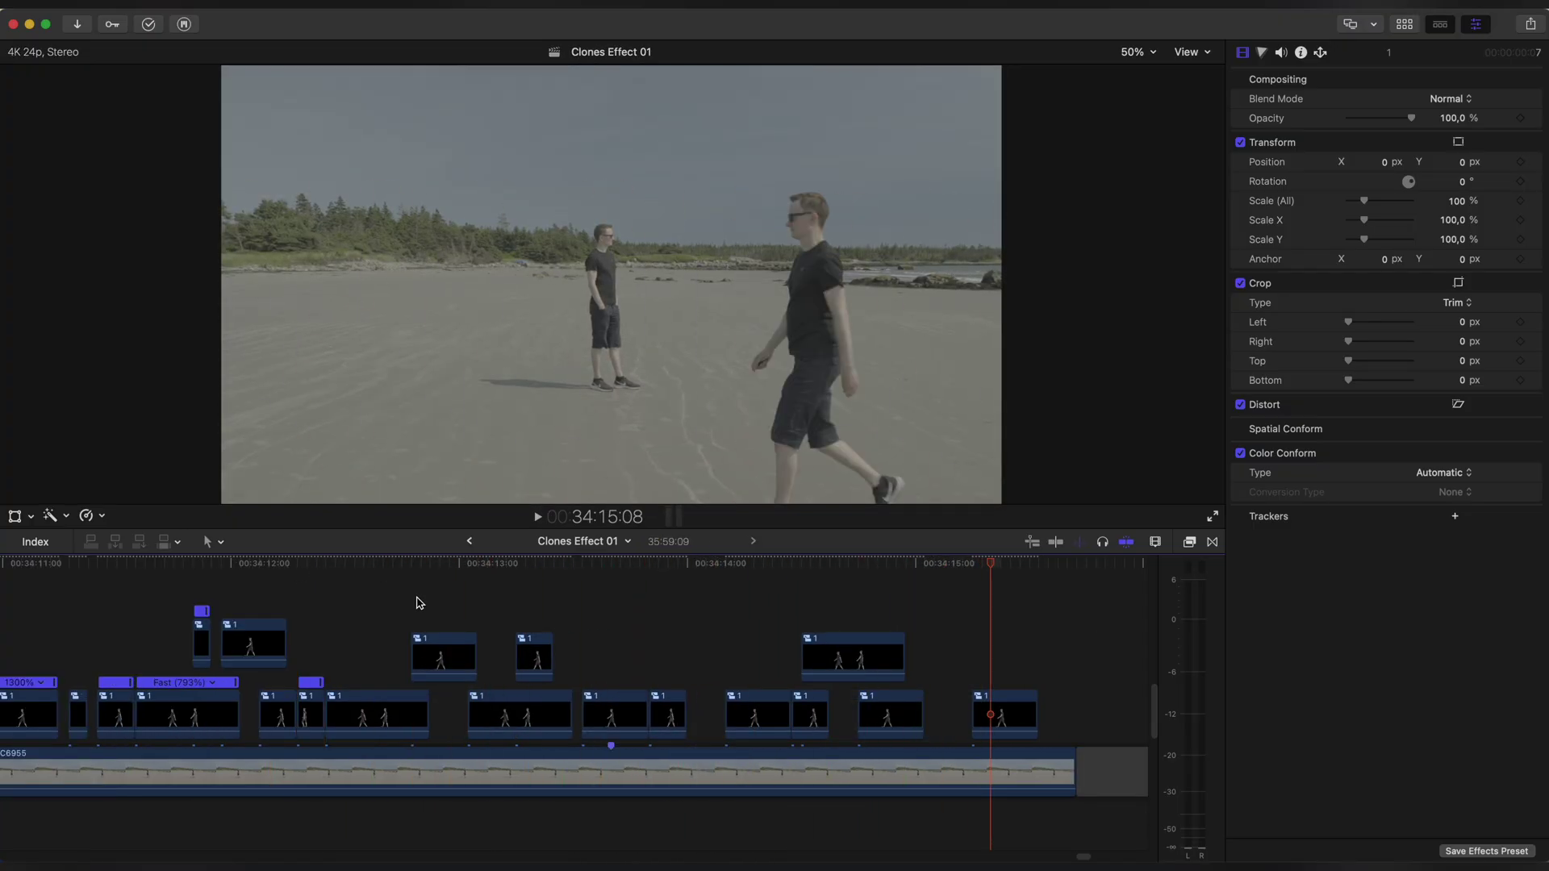
# Apply the Directional blur effect to the first copy of clip 1 and set its Amount to 218.
pyautogui.hscroll(-5, 419, 603)
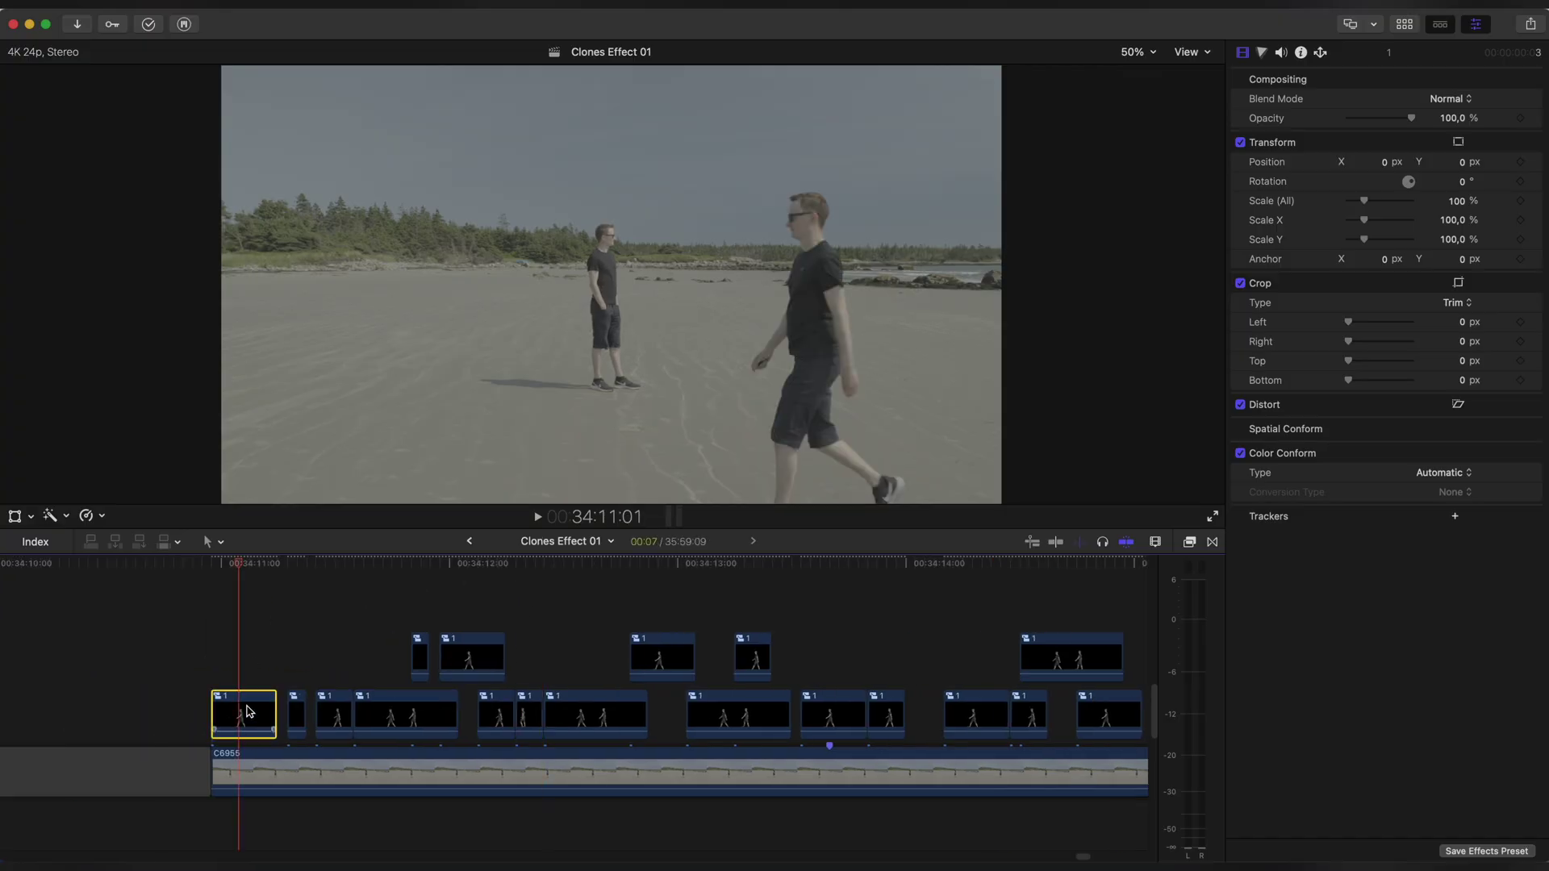
pyautogui.press('super+5')
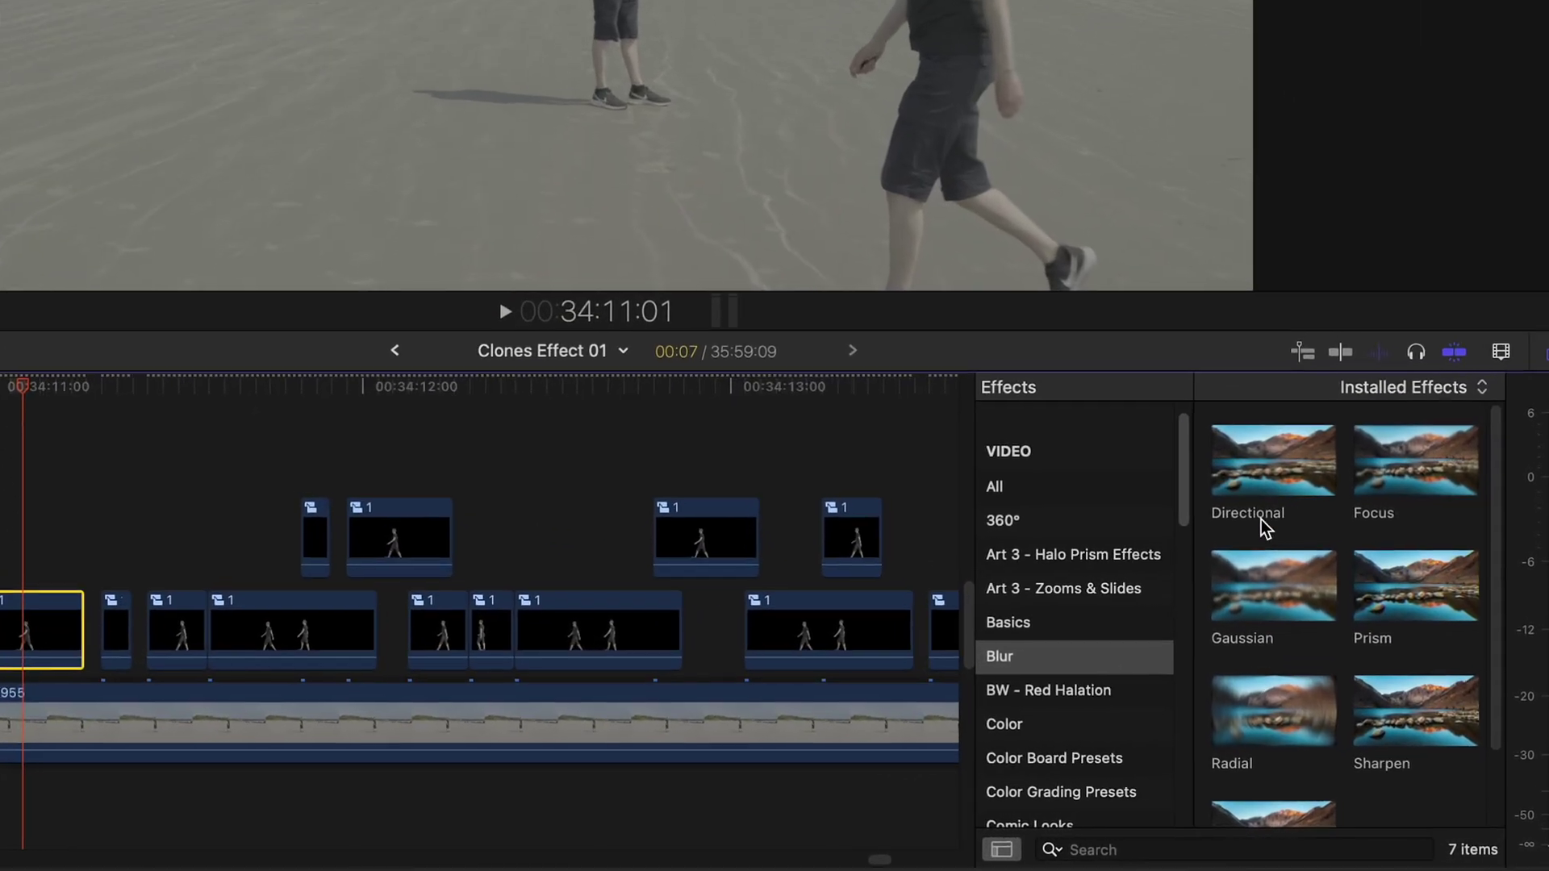
pyautogui.moveTo(1014, 609); pyautogui.dragTo(246, 726)
pyautogui.moveTo(4, 641); pyautogui.dragTo(7, 641)
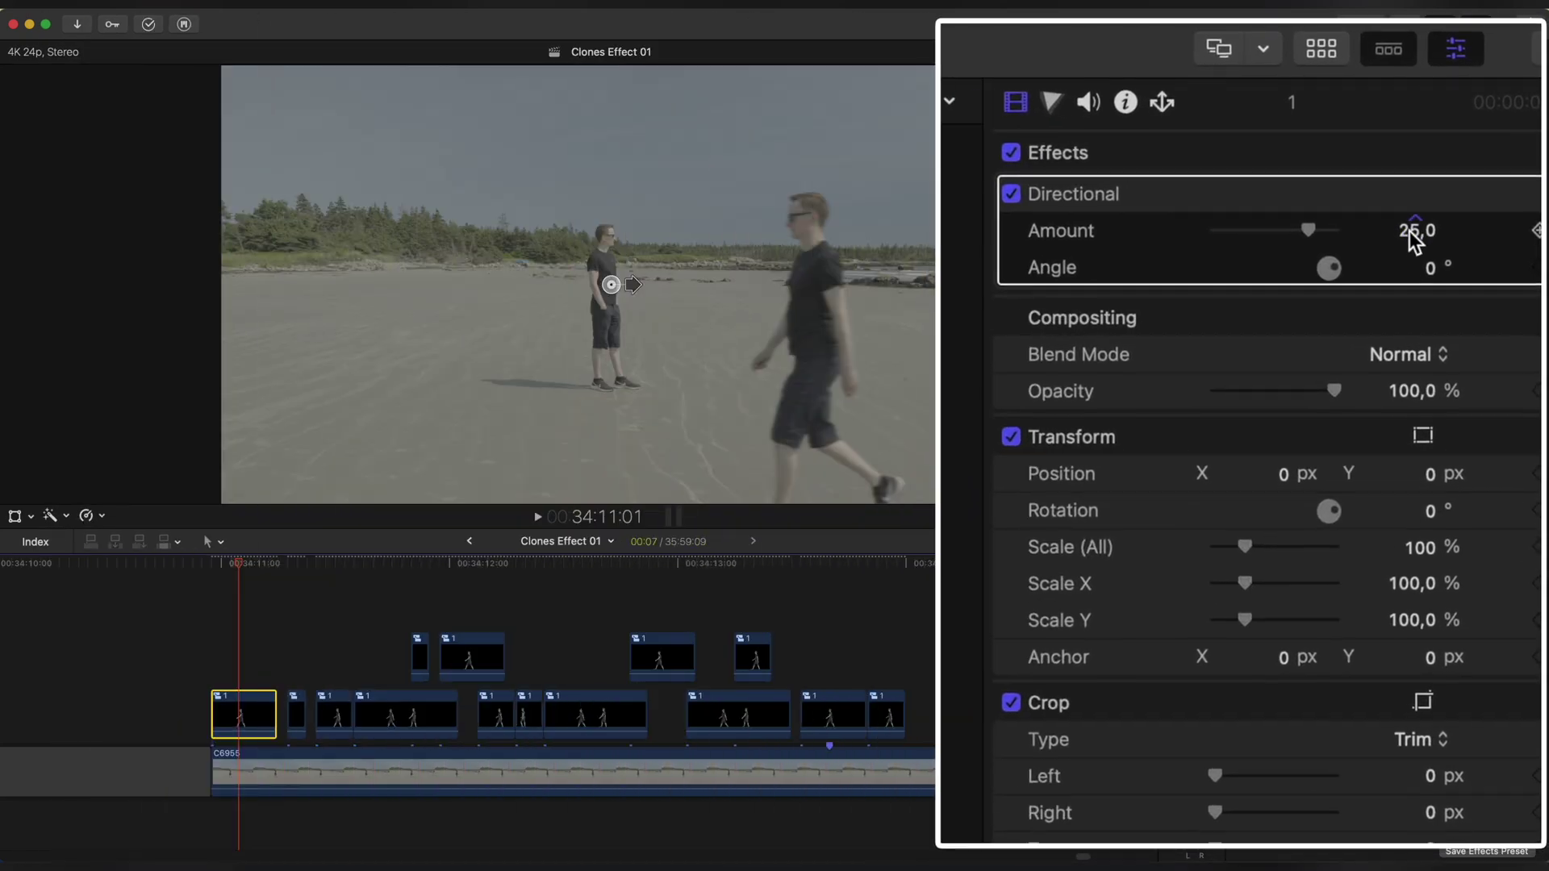
pyautogui.click(1415, 234)
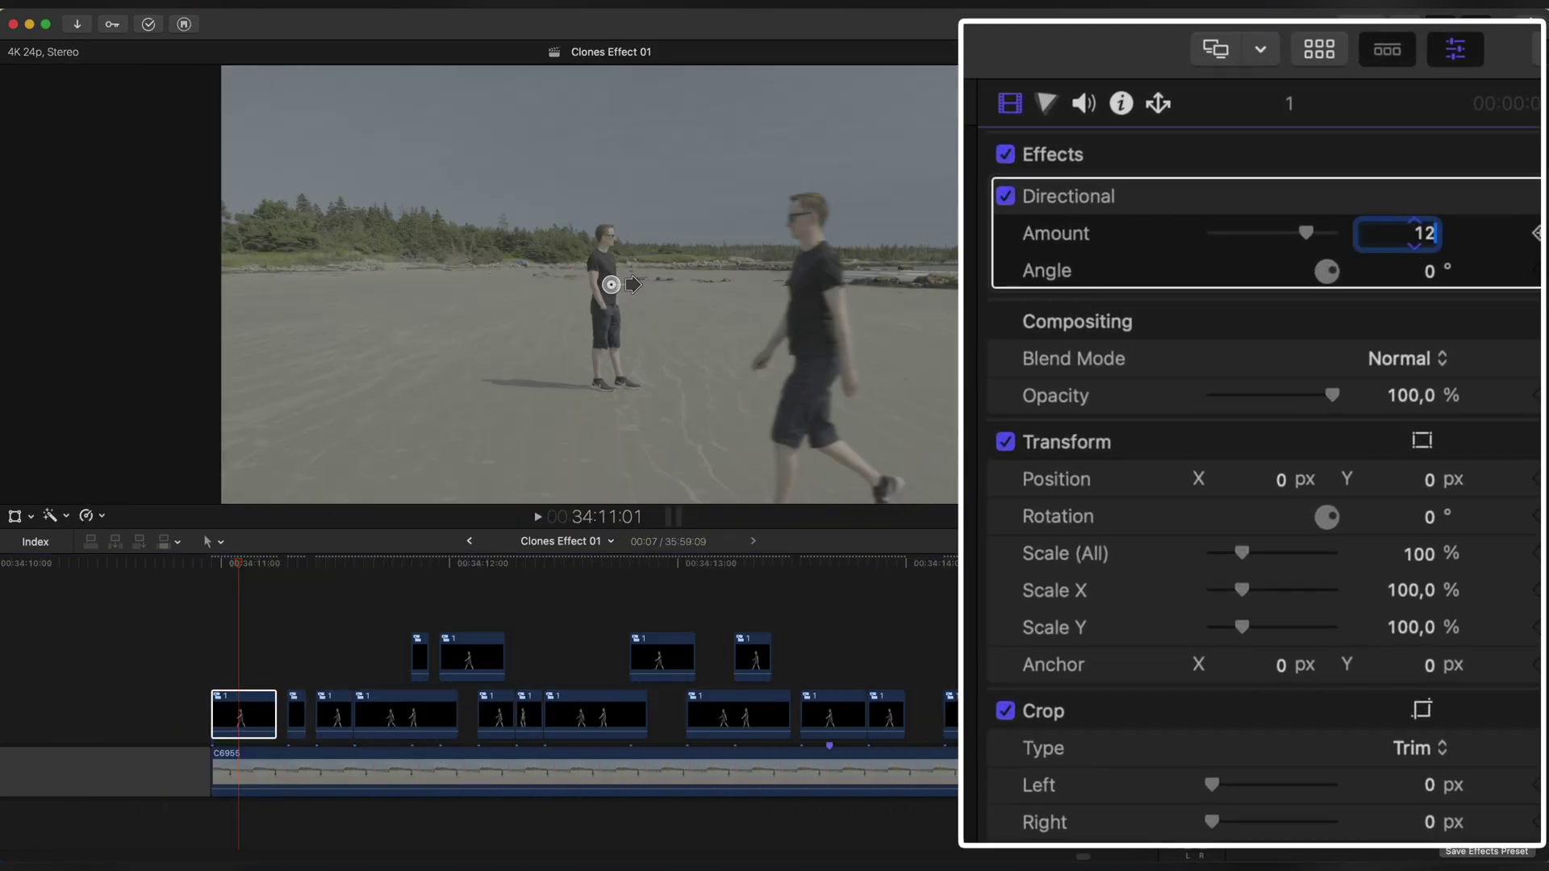
# Paste the Directional effect attributes from the first clip 1 onto all its other copies on both rows.
pyautogui.moveTo(235, 565); pyautogui.dragTo(243, 661)
pyautogui.hotkey('ctrl', '-')
pyautogui.moveTo(121, 625); pyautogui.dragTo(619, 724)
pyautogui.hotkey('ctrl', 'shift', 'v')
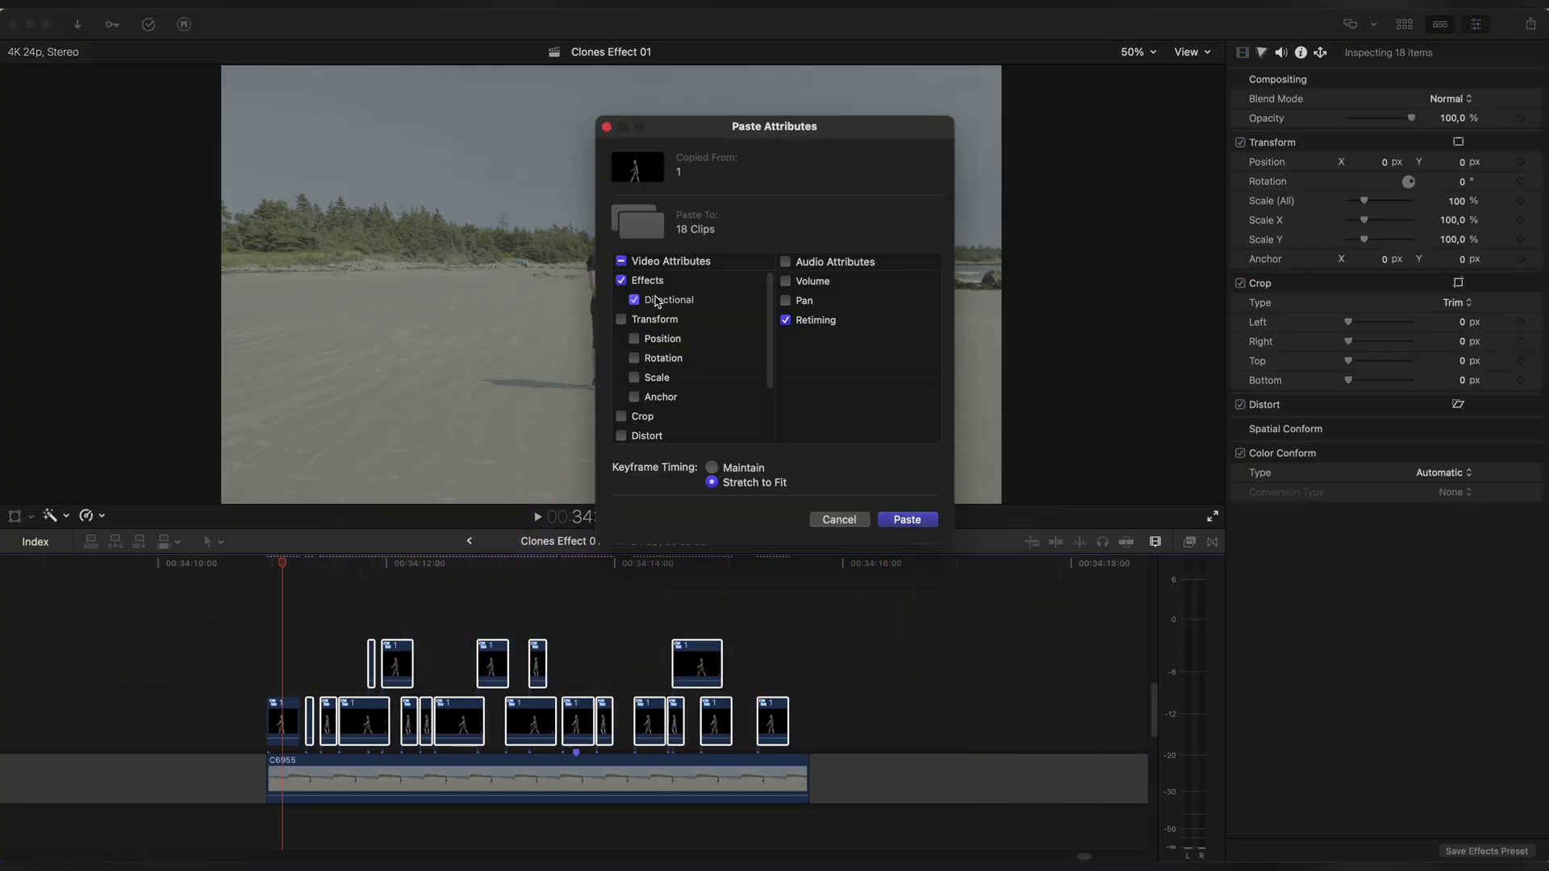
pyautogui.click(905, 520)
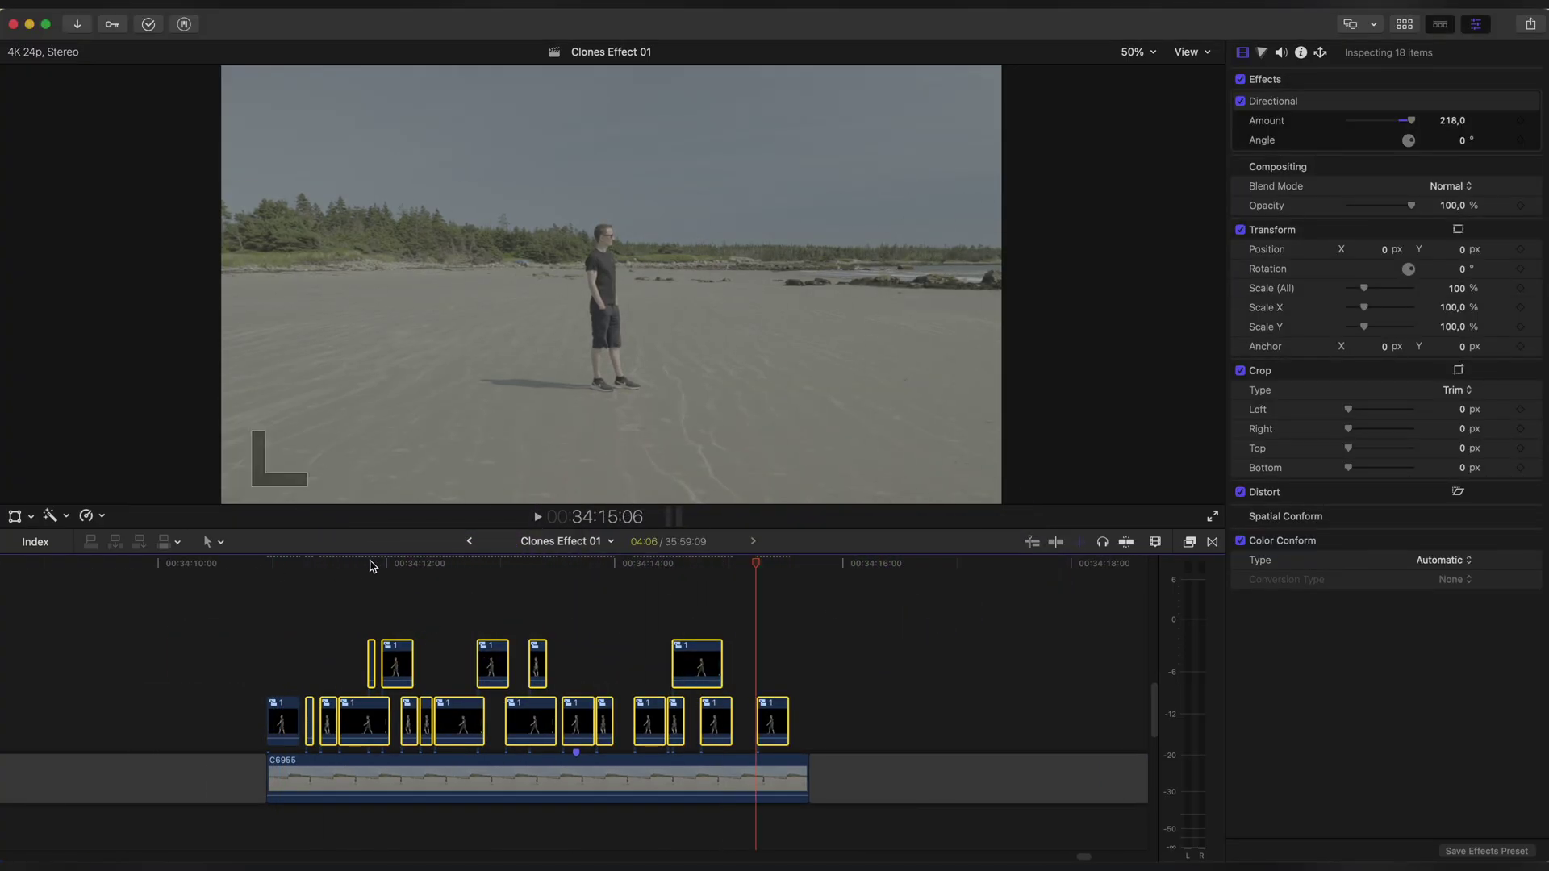
# Add an adjustment clip above the clip 1 copies and fit it to the full length of the standing-man clip.
pyautogui.hotkey('alt', 'a')
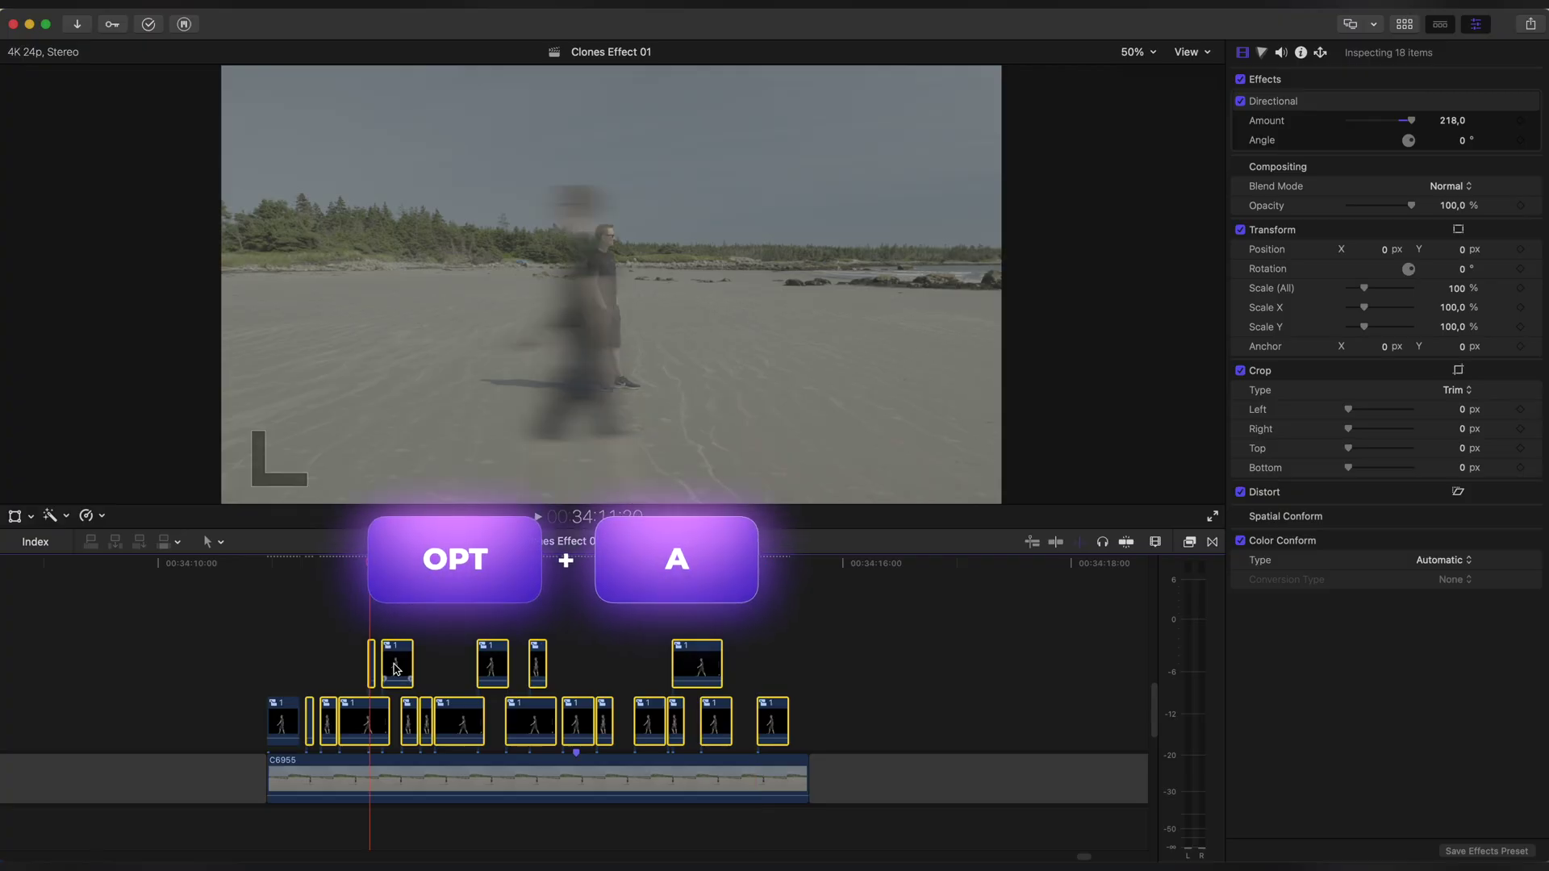
pyautogui.hscroll(5, 387, 674)
pyautogui.hscroll(-5, 386, 669)
pyautogui.moveTo(400, 634); pyautogui.dragTo(302, 632)
pyautogui.moveTo(742, 567); pyautogui.dragTo(784, 569)
pyautogui.click(818, 740)
pyautogui.press('Delete')
# Move the second masked clip above the adjustment clip, aligned with its start, and make it a compound clip named 2.
pyautogui.click(524, 626)
pyautogui.moveTo(390, 568); pyautogui.dragTo(450, 570)
pyautogui.hscroll(5, 578, 654)
pyautogui.moveTo(963, 767); pyautogui.dragTo(202, 593)
pyautogui.hscroll(-5, 311, 650)
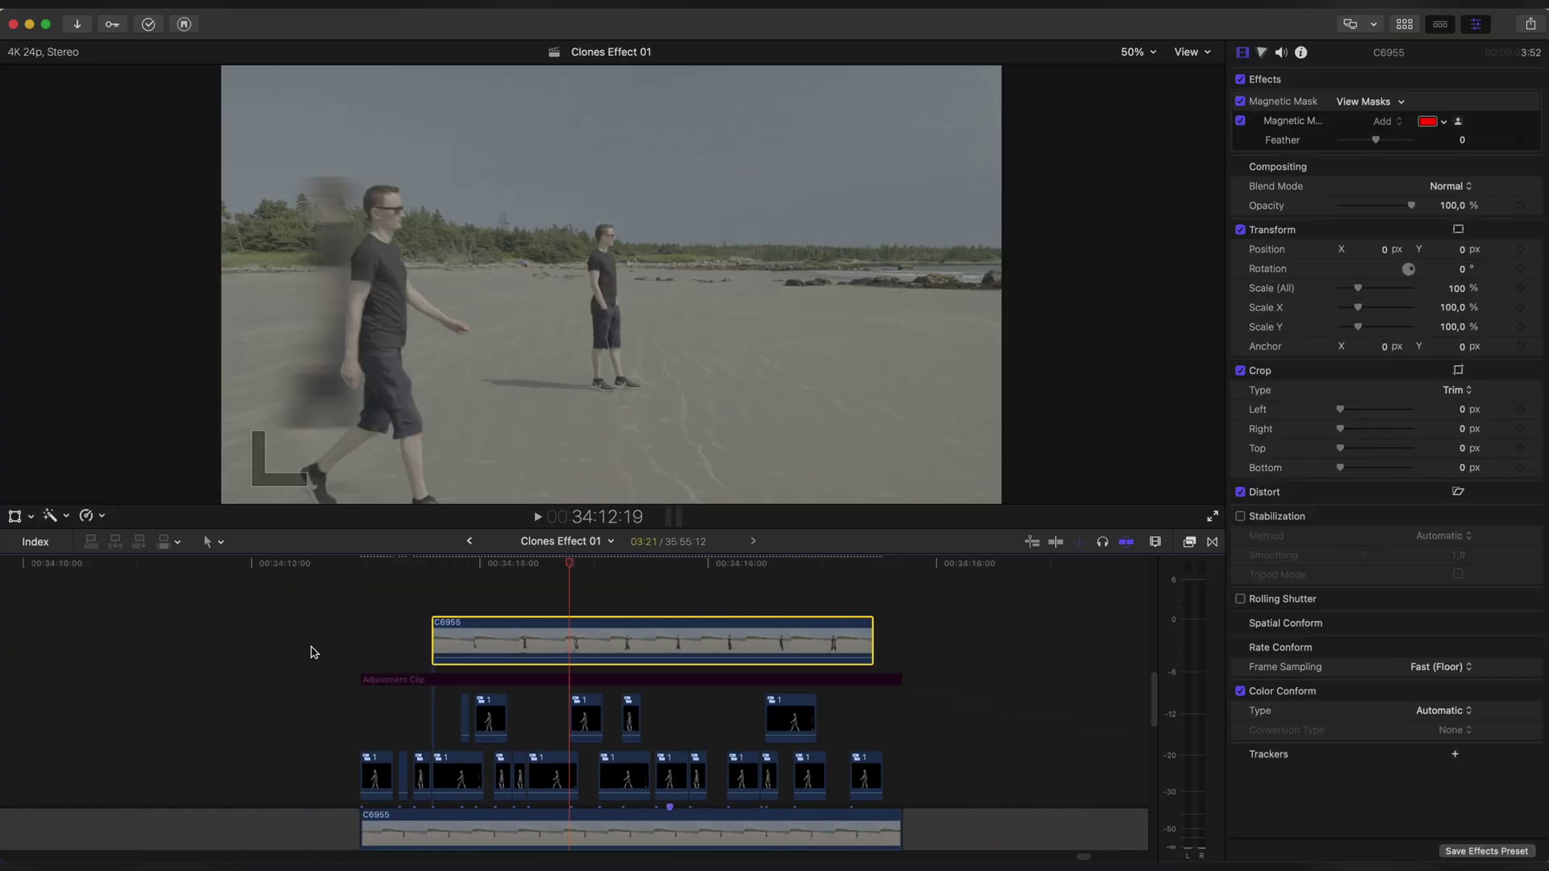
pyautogui.moveTo(551, 575); pyautogui.dragTo(626, 575)
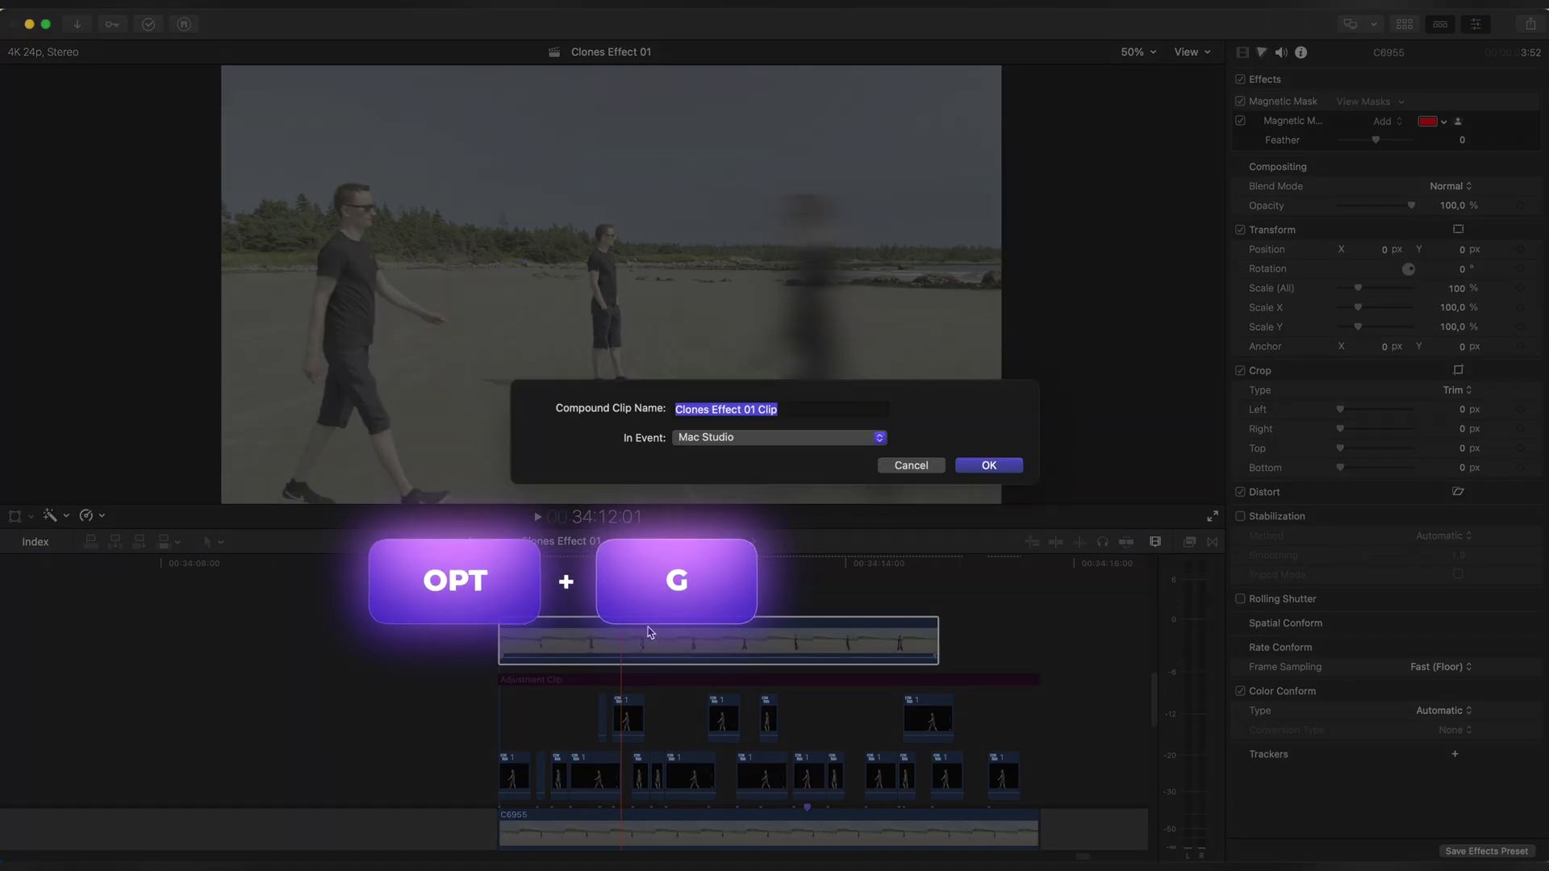
pyautogui.write('2')
pyautogui.press('Return')
# Speed up compound clip 2 until it lasts 5 frames, and shorten a copy of it to 2 frames.
pyautogui.moveTo(933, 610); pyautogui.dragTo(830, 611)
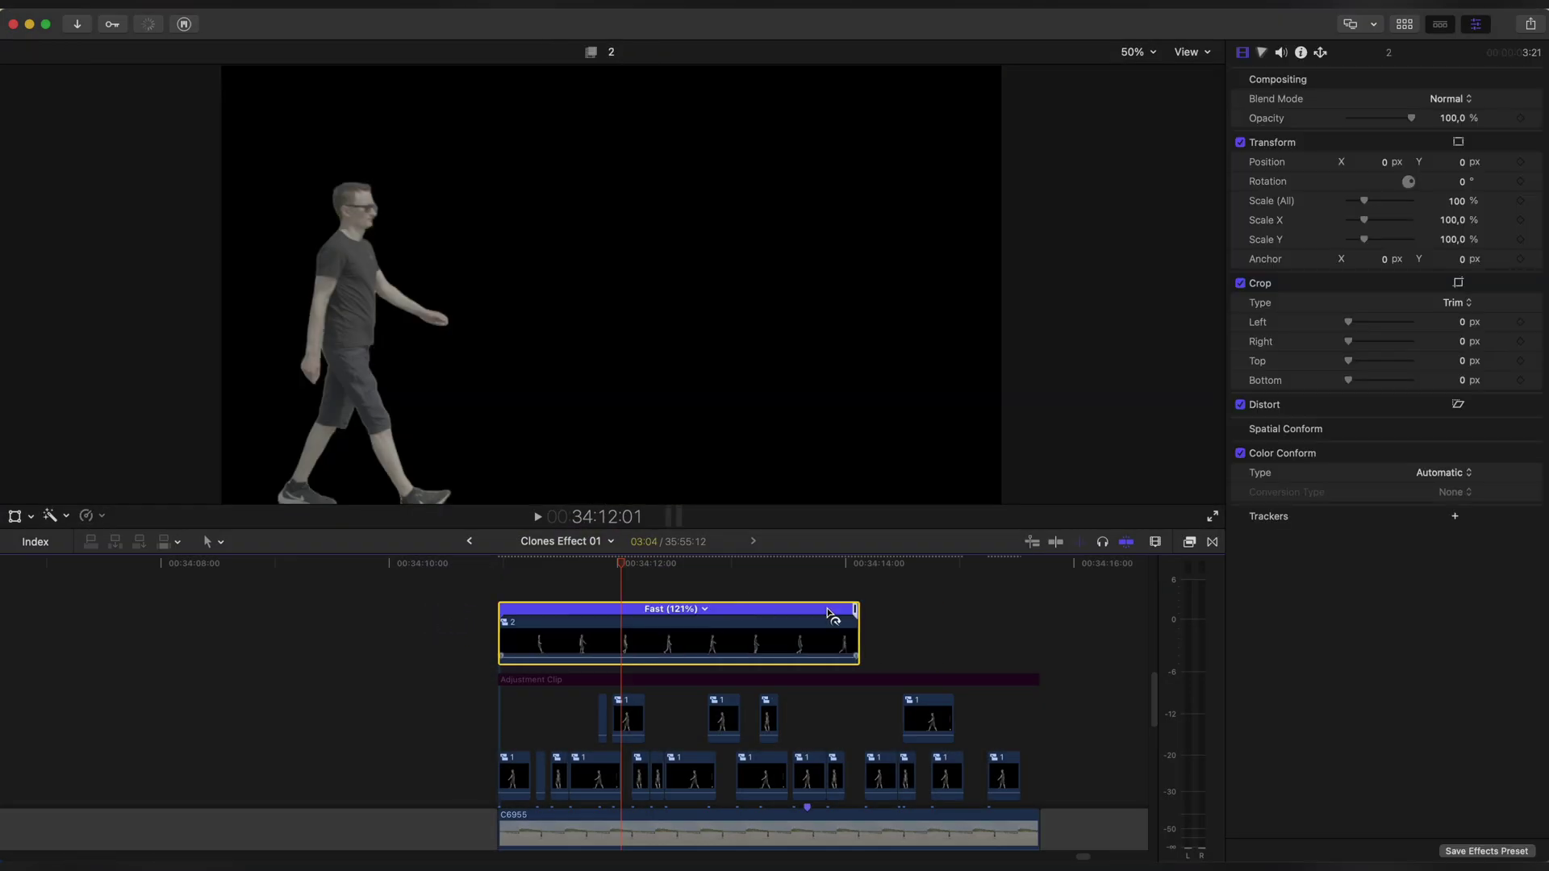
pyautogui.moveTo(526, 619); pyautogui.dragTo(547, 647)
pyautogui.press('super+equal')
pyautogui.moveTo(486, 610); pyautogui.dragTo(467, 611)
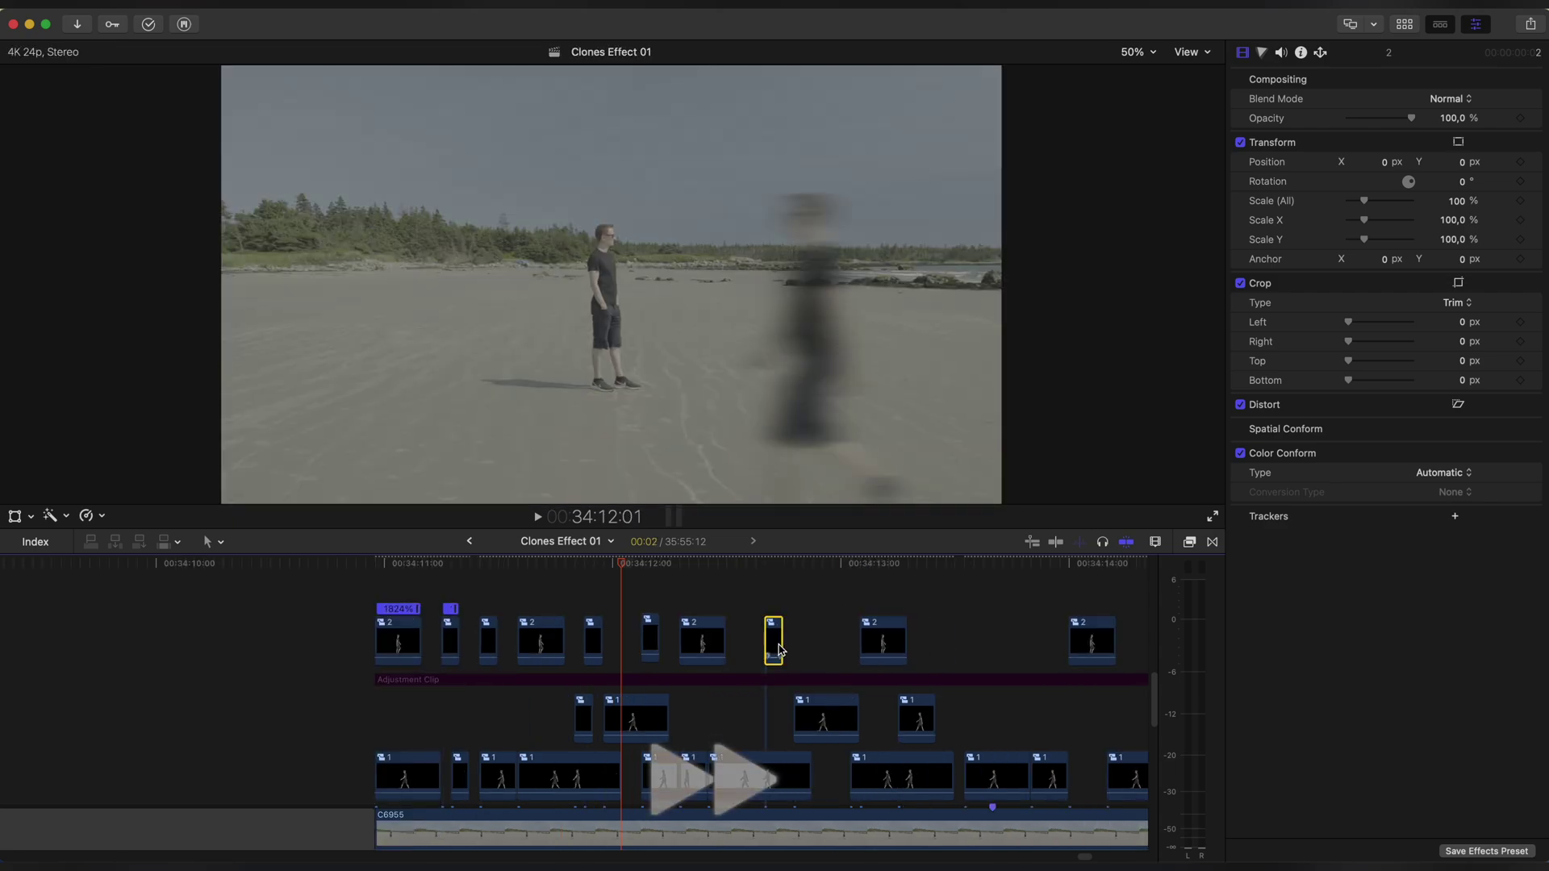
# Distribute the 5-frame and 2-frame copies of clip 2 above the adjustment clip, stacking some on a second row.
pyautogui.moveTo(1046, 647); pyautogui.dragTo(1047, 647)
pyautogui.hscroll(3, 1047, 647)
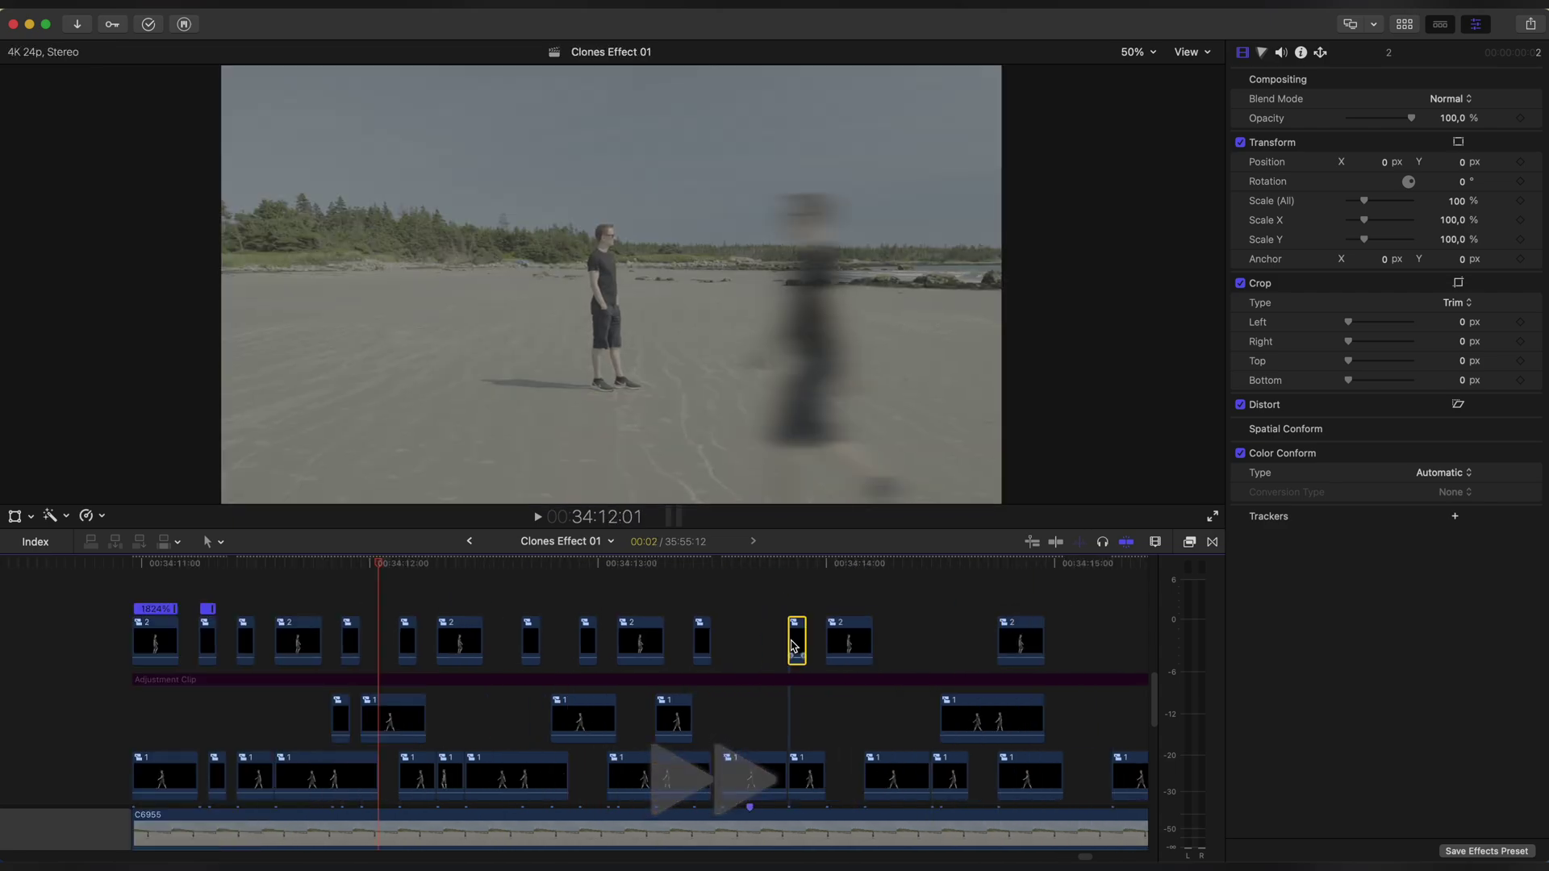
pyautogui.keyDown('alt'); pyautogui.moveTo(301, 643); pyautogui.dragTo(301, 607); pyautogui.keyUp('alt')
pyautogui.moveTo(321, 626); pyautogui.dragTo(369, 626)
pyautogui.moveTo(339, 661); pyautogui.dragTo(750, 626)
# Duplicate the 10-frame version of clip 2 to further spots on the timeline and play back the sequence.
pyautogui.keyDown('alt'); pyautogui.moveTo(750, 627); pyautogui.dragTo(959, 626); pyautogui.keyUp('alt')
pyautogui.hscroll(3, 959, 626)
pyautogui.keyDown('alt'); pyautogui.moveTo(689, 625); pyautogui.dragTo(812, 652); pyautogui.keyUp('alt')
pyautogui.hscroll(-5, 813, 652)
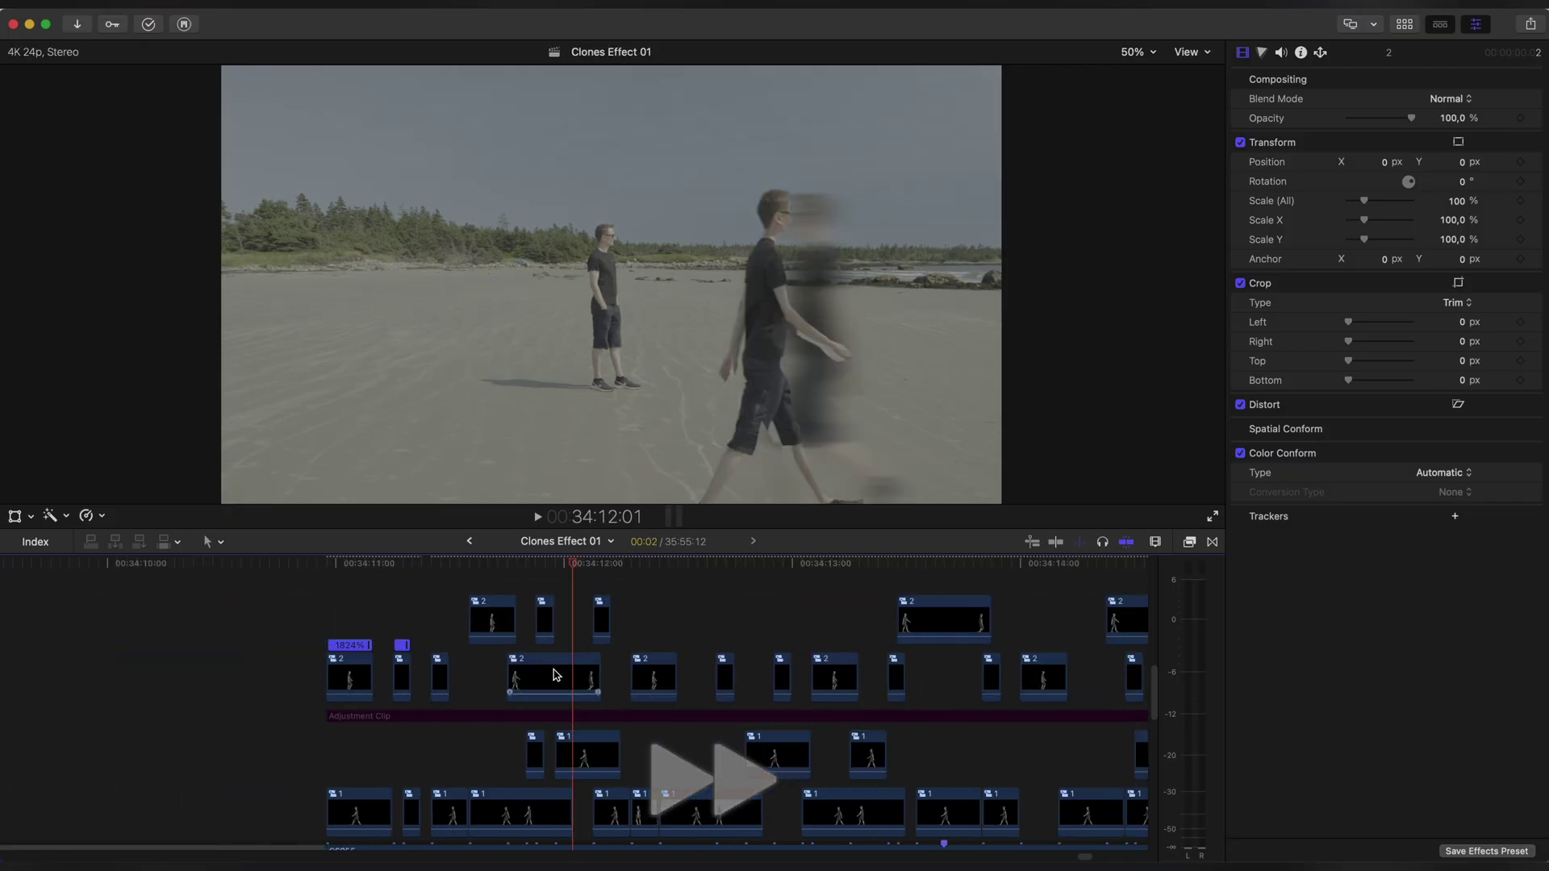
pyautogui.keyDown('alt'); pyautogui.moveTo(553, 675); pyautogui.dragTo(762, 621); pyautogui.keyUp('alt')
pyautogui.click(363, 567)
pyautogui.press('space')
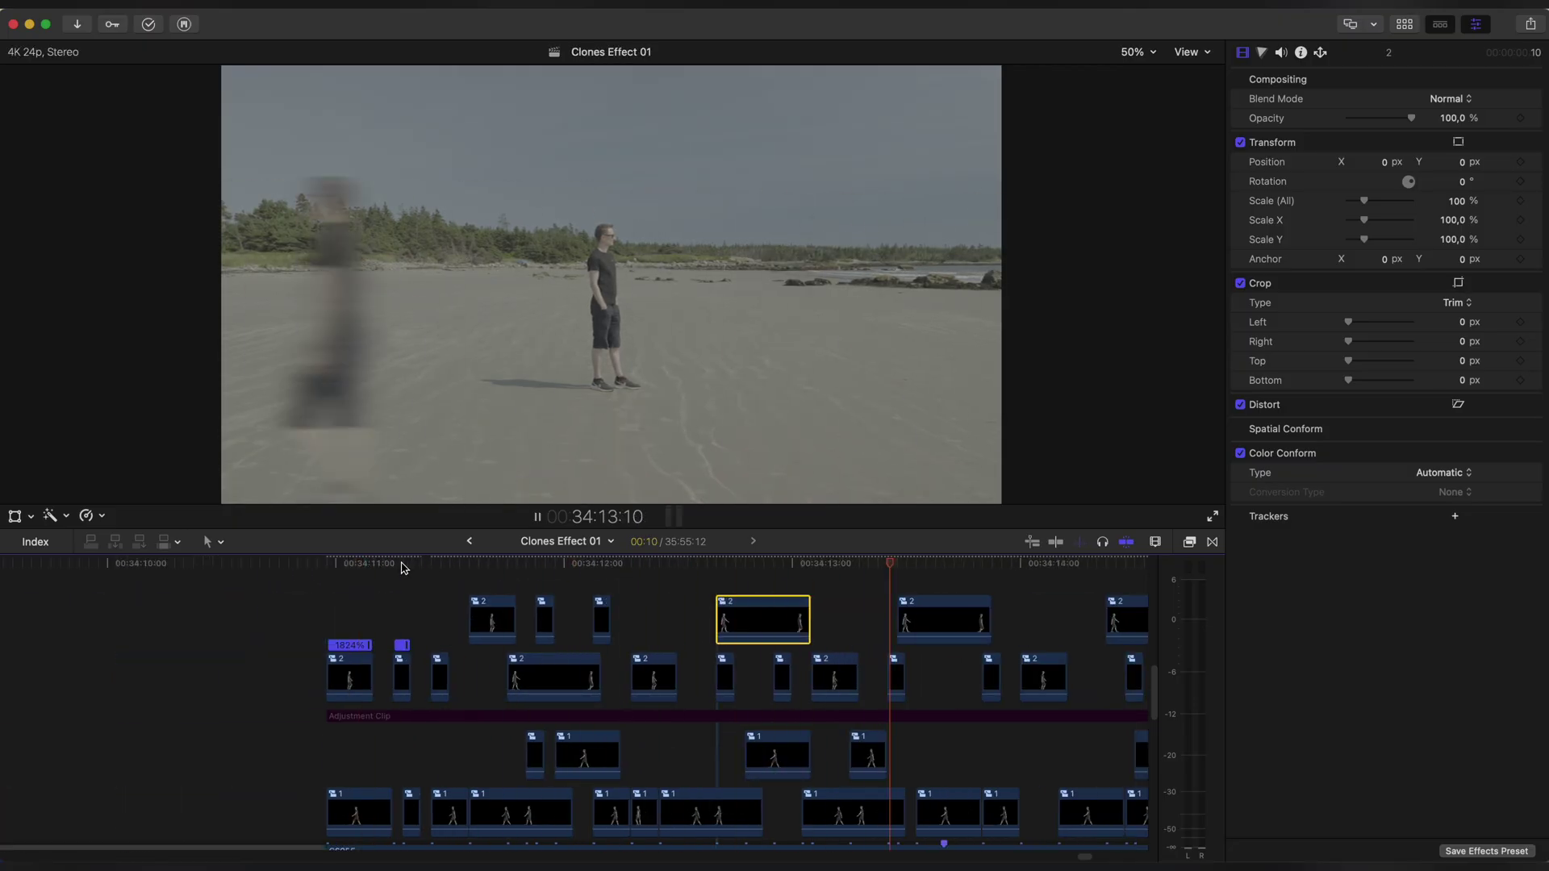
pyautogui.press('space')
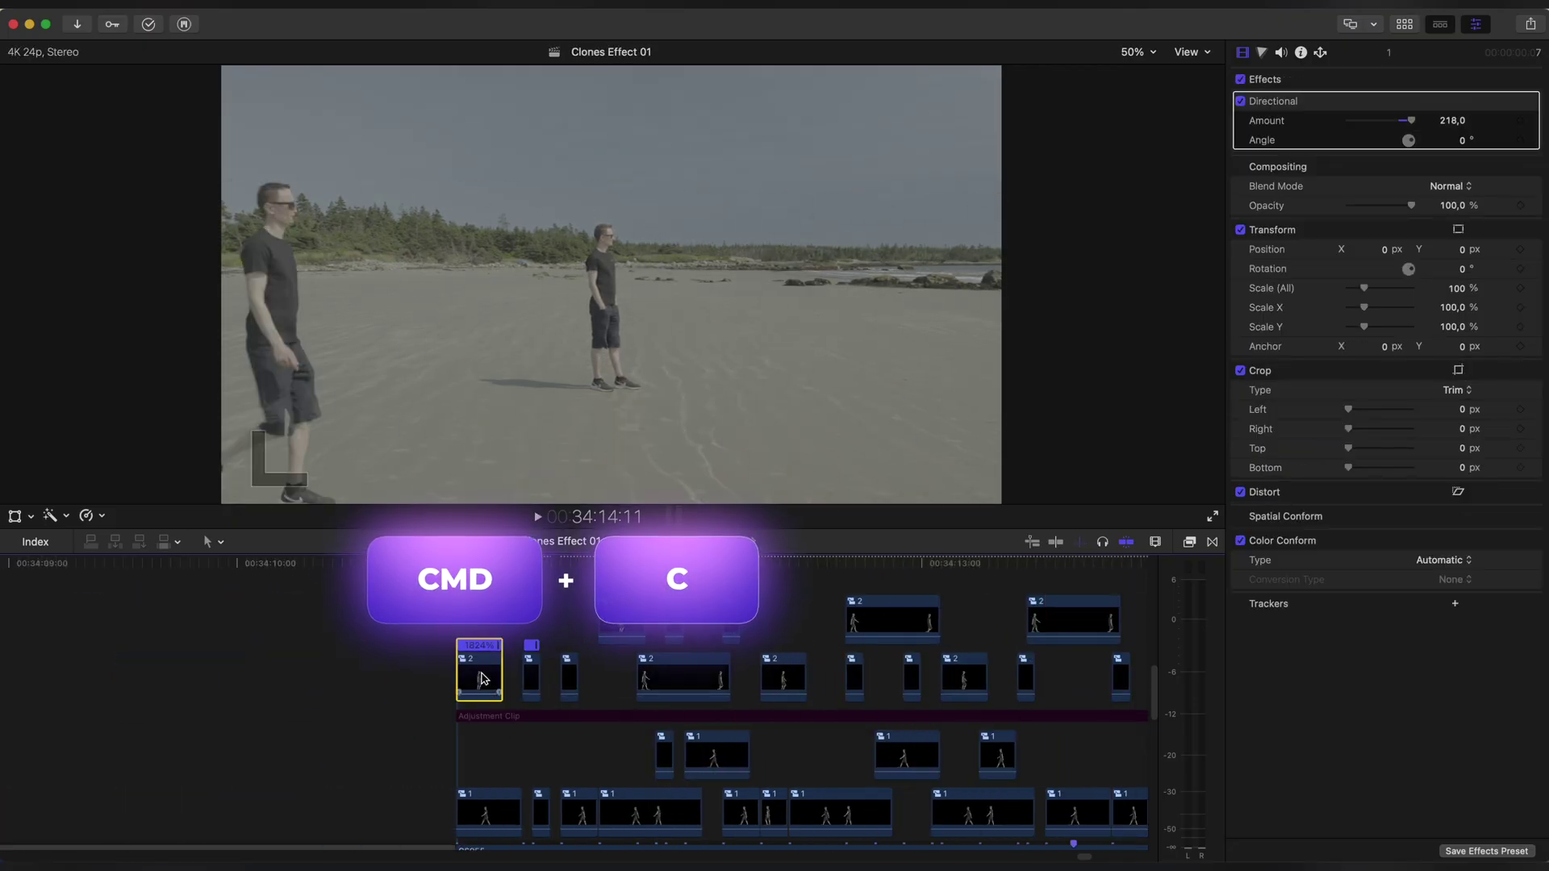
# Paste the Directional blur attributes from clip 1 onto the first clip 2 and set its Amount to 212.
pyautogui.click(482, 678)
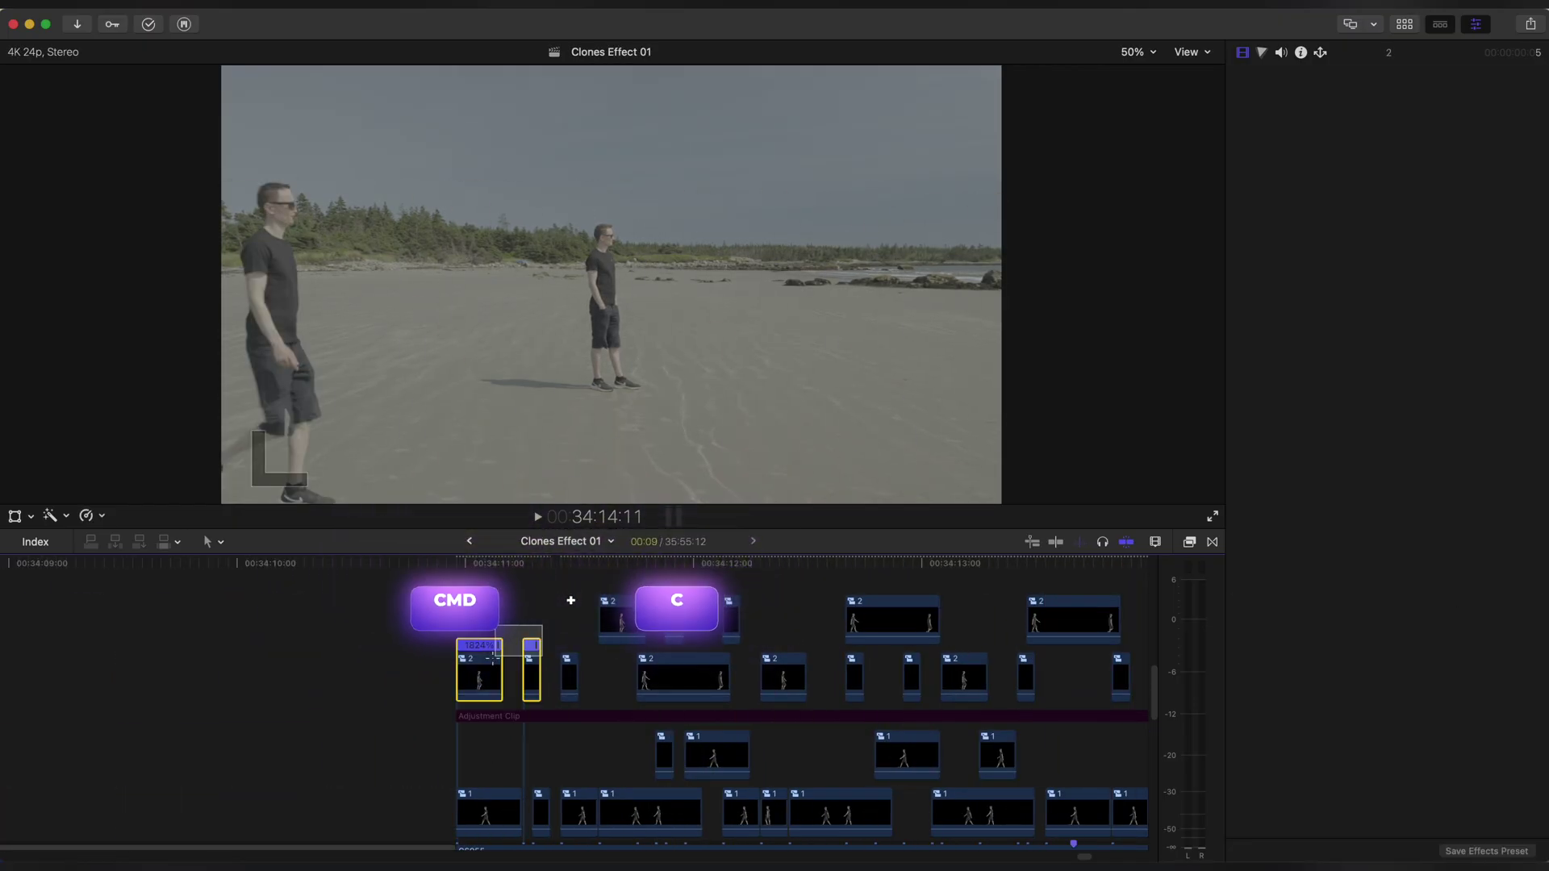
pyautogui.press('shift+super+v')
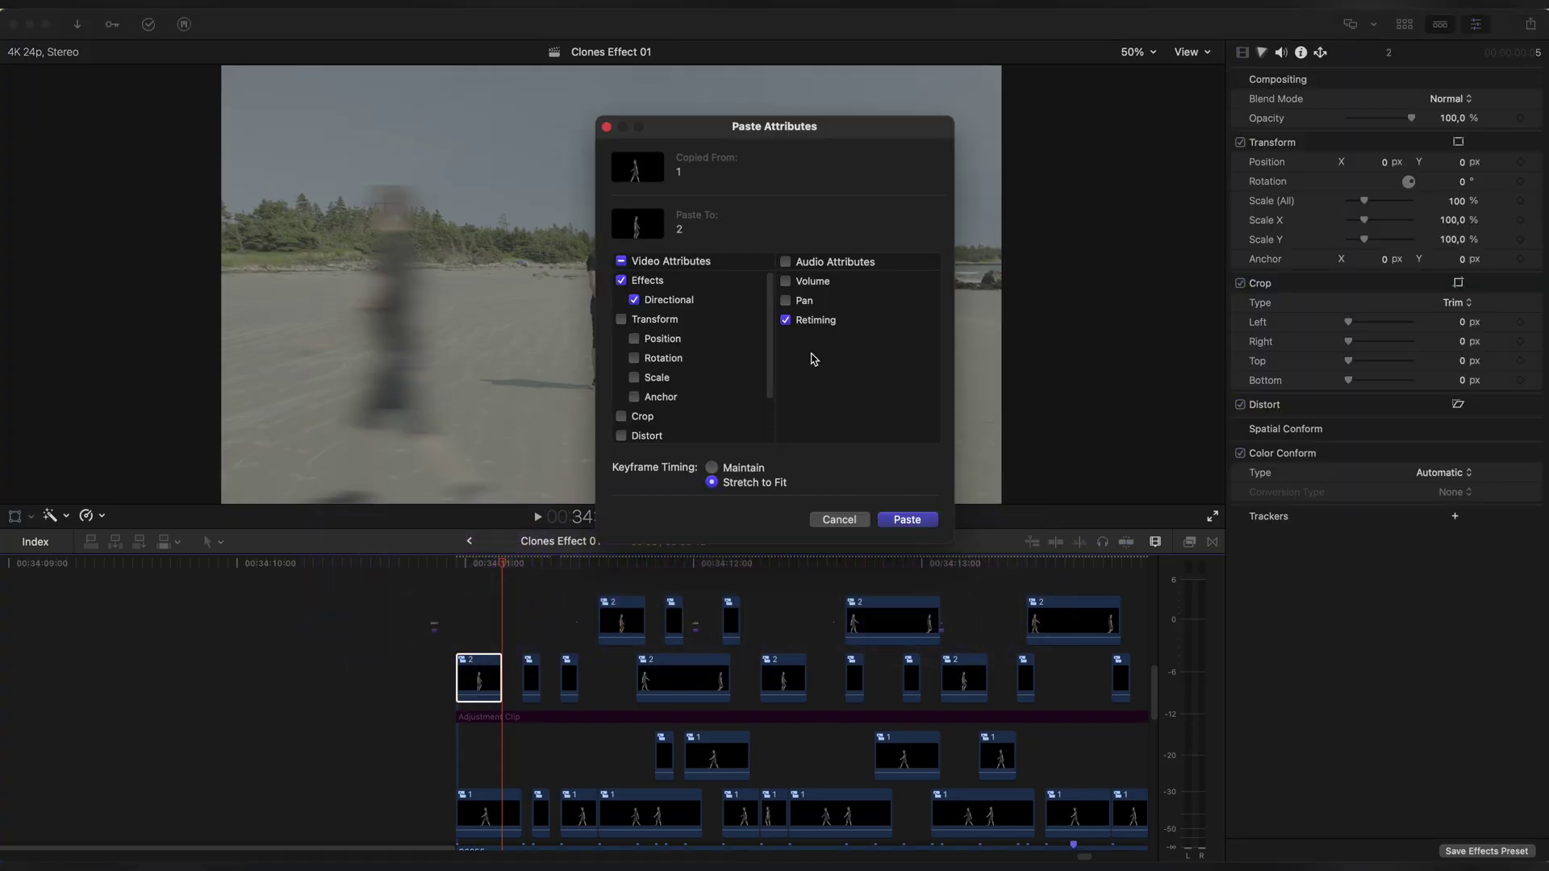
pyautogui.click(904, 519)
pyautogui.press('space')
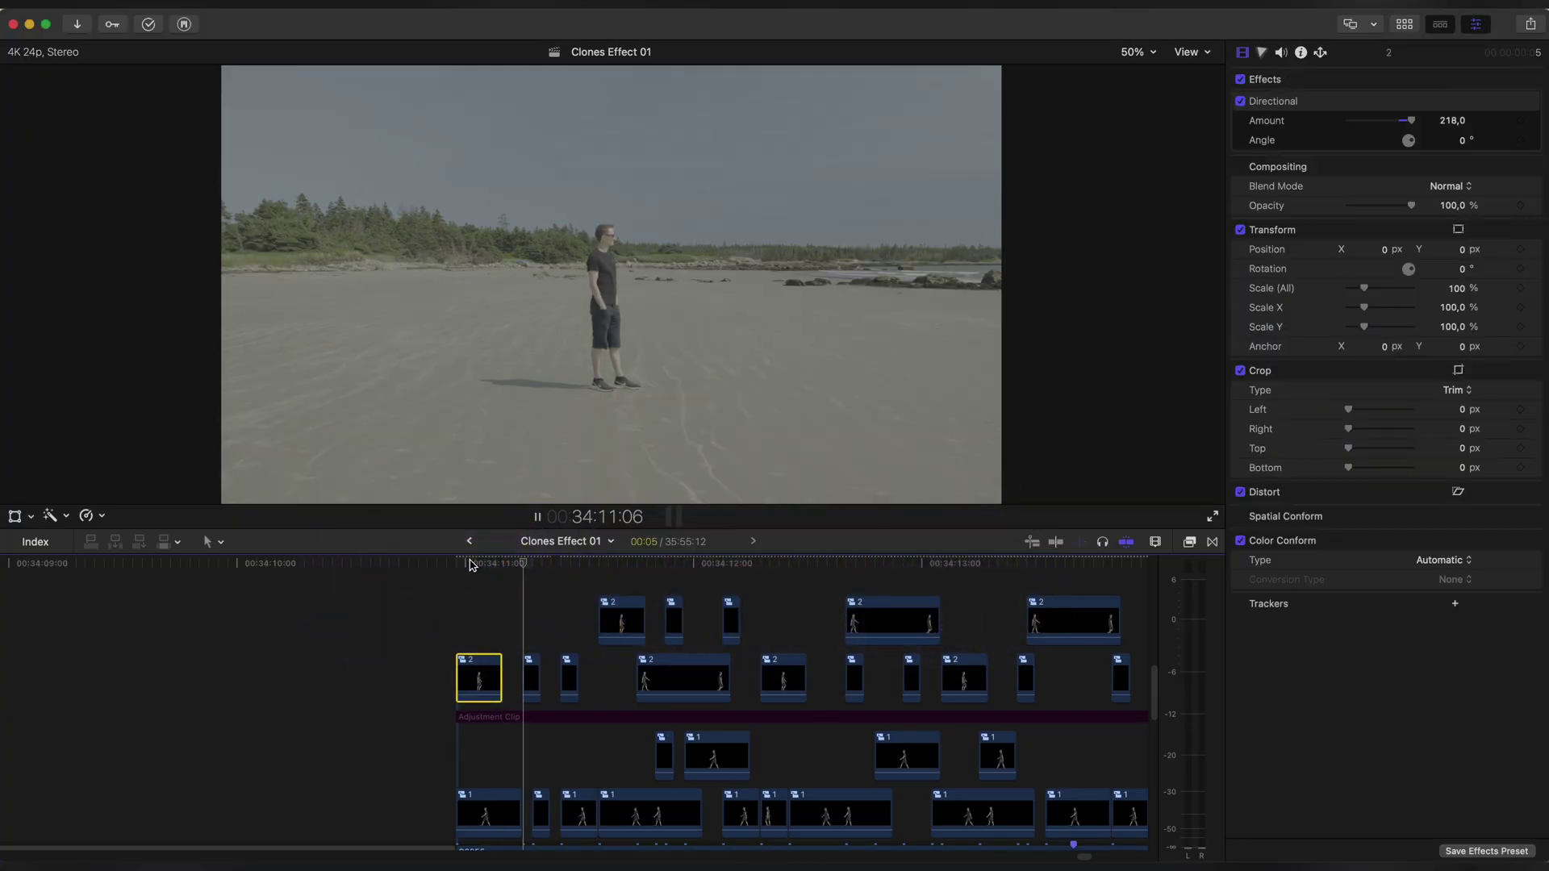
pyautogui.moveTo(488, 564); pyautogui.dragTo(478, 566)
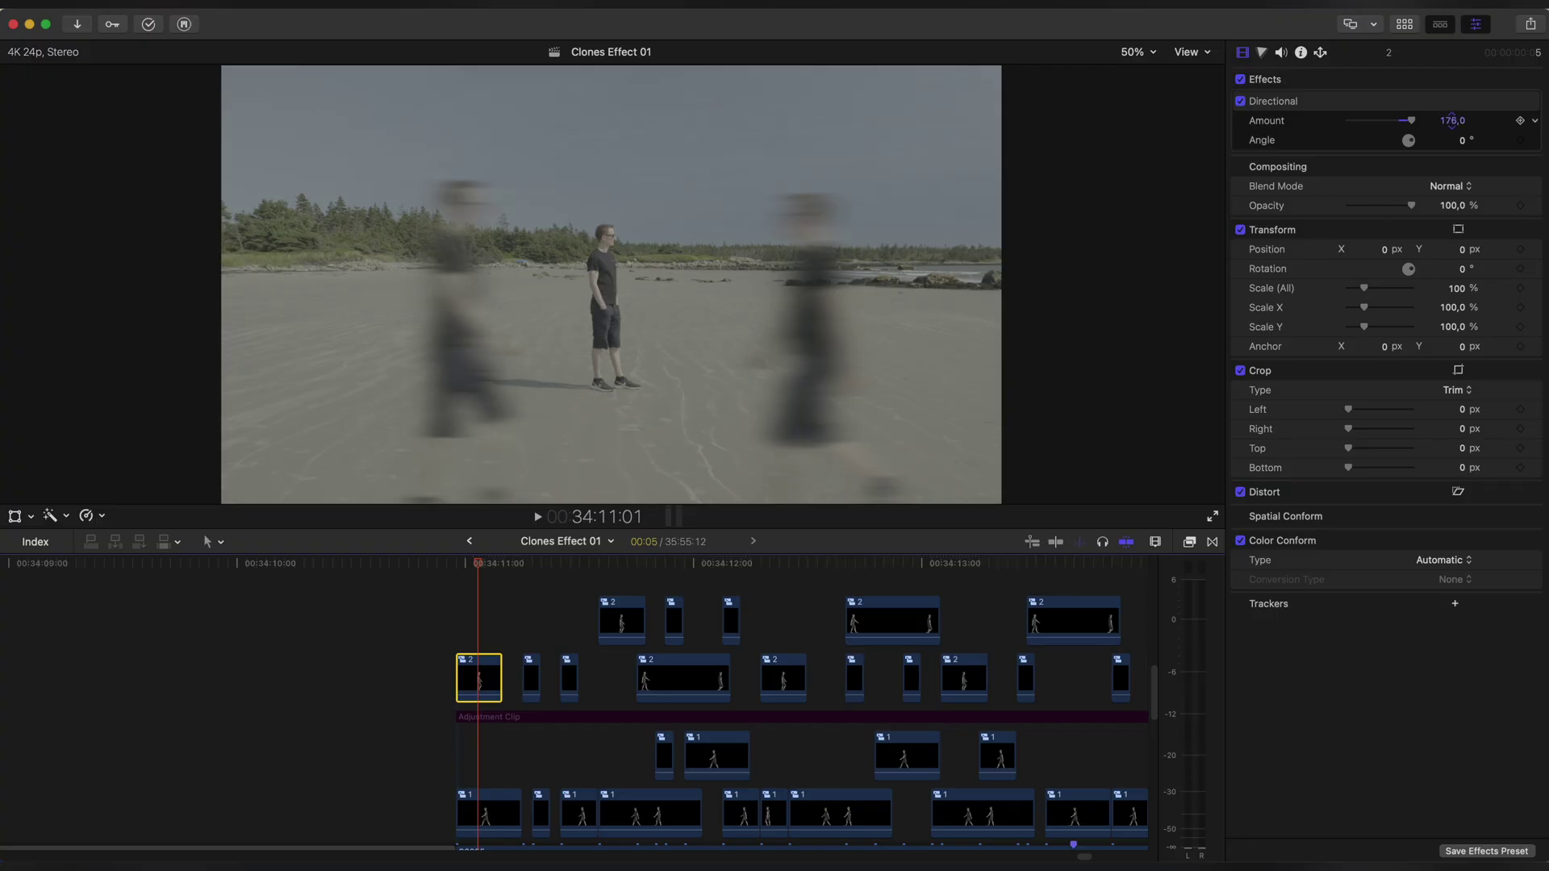
pyautogui.hscroll(5, 461, 680)
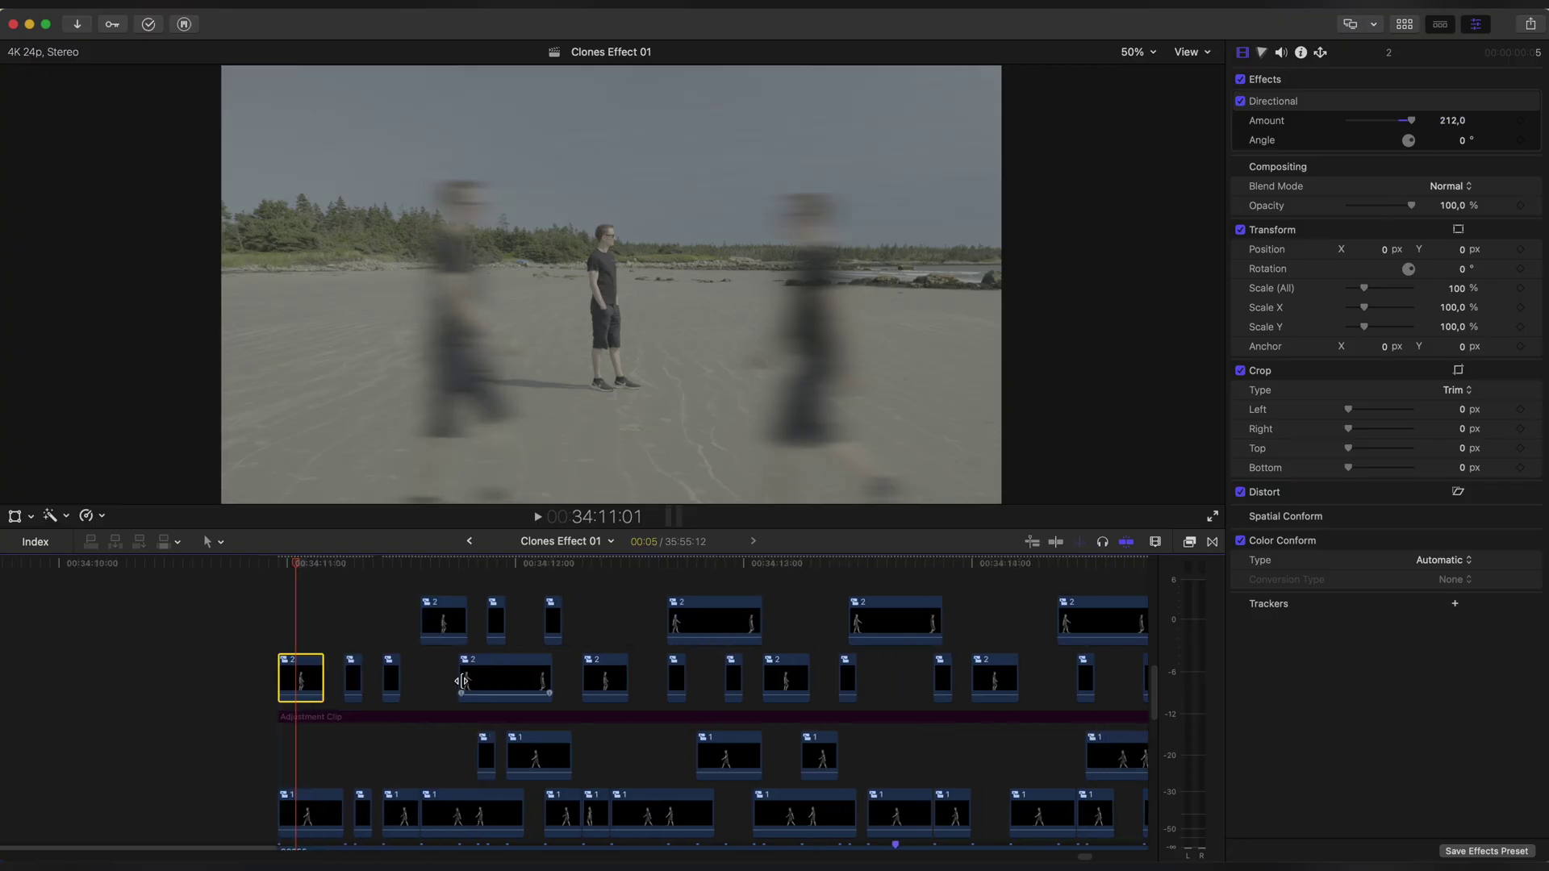
# Paste the Directional blur attributes from the first clip 2 onto all its remaining copies and play back the sequence.
pyautogui.hscroll(7, 743, 647)
pyautogui.moveTo(1051, 584); pyautogui.dragTo(71, 779)
pyautogui.press('shift+super+v')
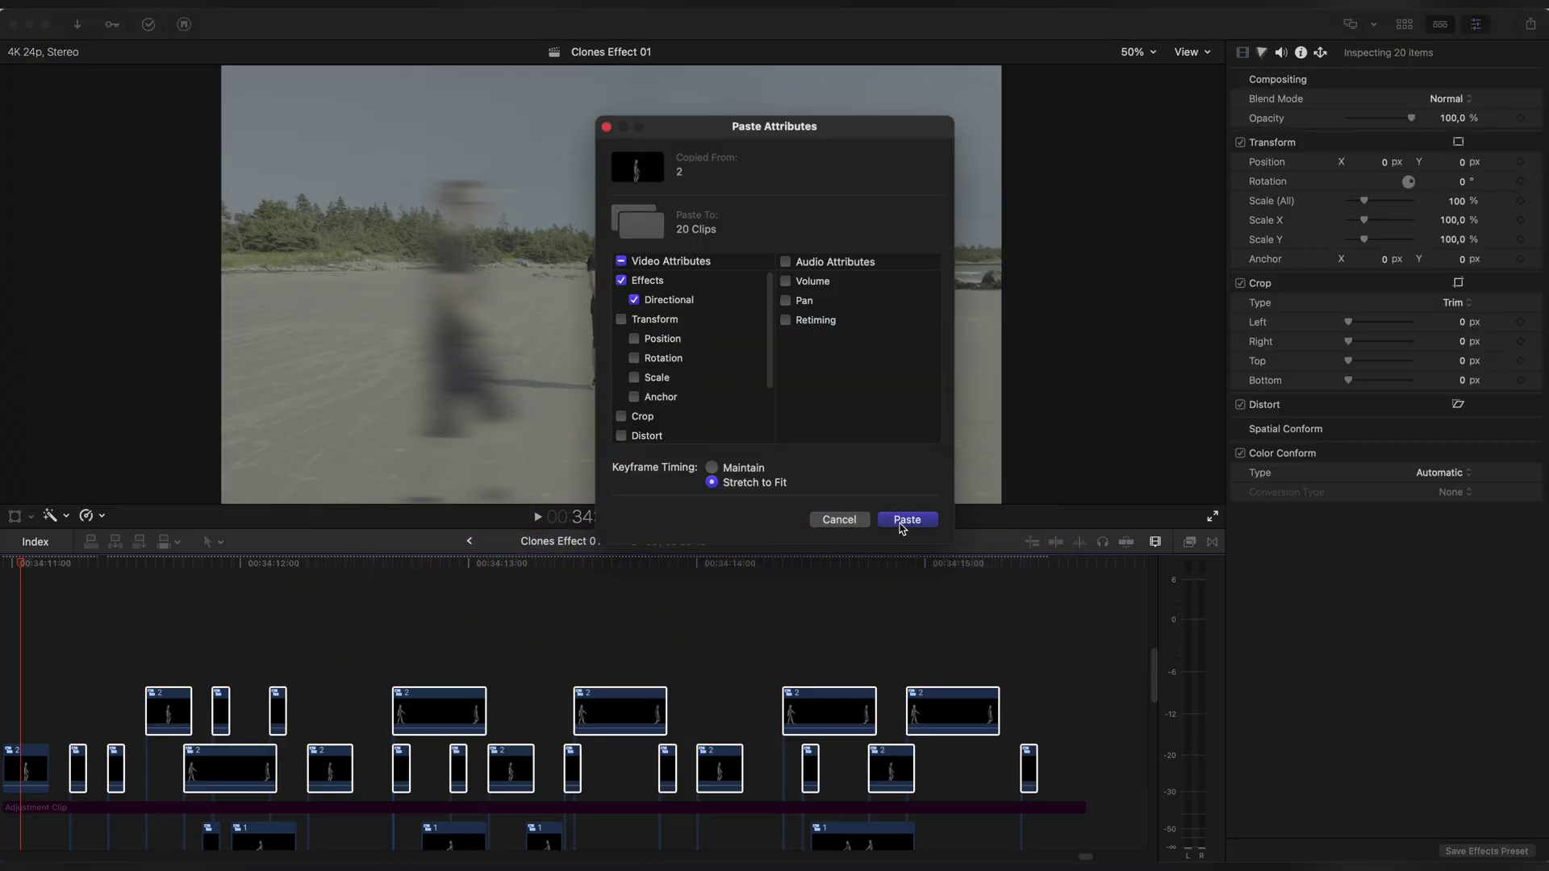
pyautogui.click(902, 525)
pyautogui.hscroll(-6, 411, 686)
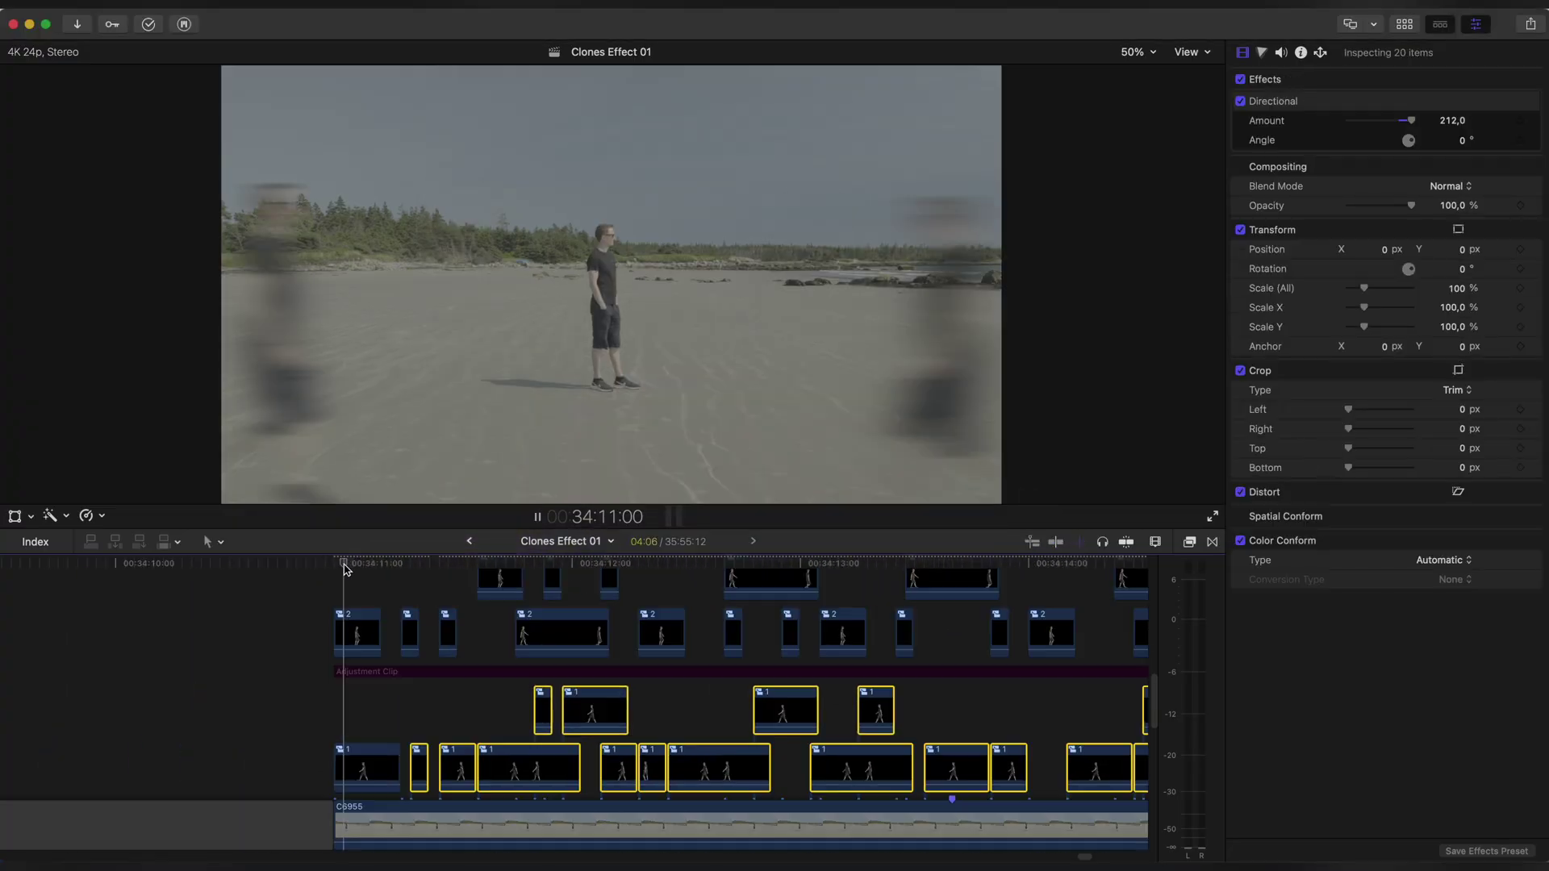
pyautogui.press('space')
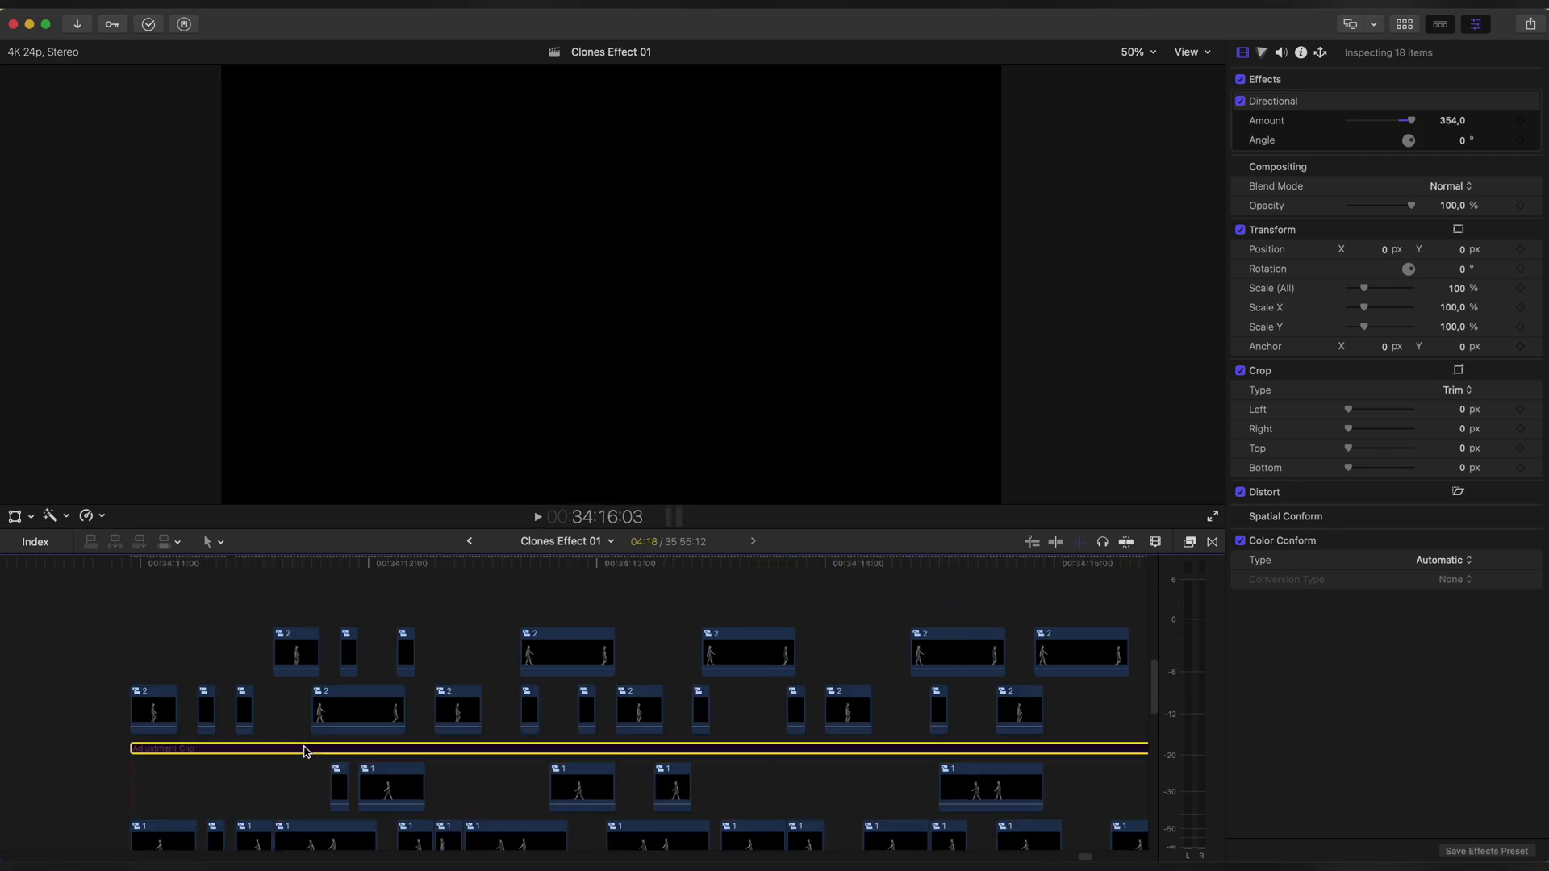
# Duplicate the adjustment clip onto a new layer above the clip 2 rows.
pyautogui.moveTo(307, 742); pyautogui.dragTo(319, 608)
pyautogui.press('super+minus')
pyautogui.press('super+minus')
pyautogui.press('super+minus')
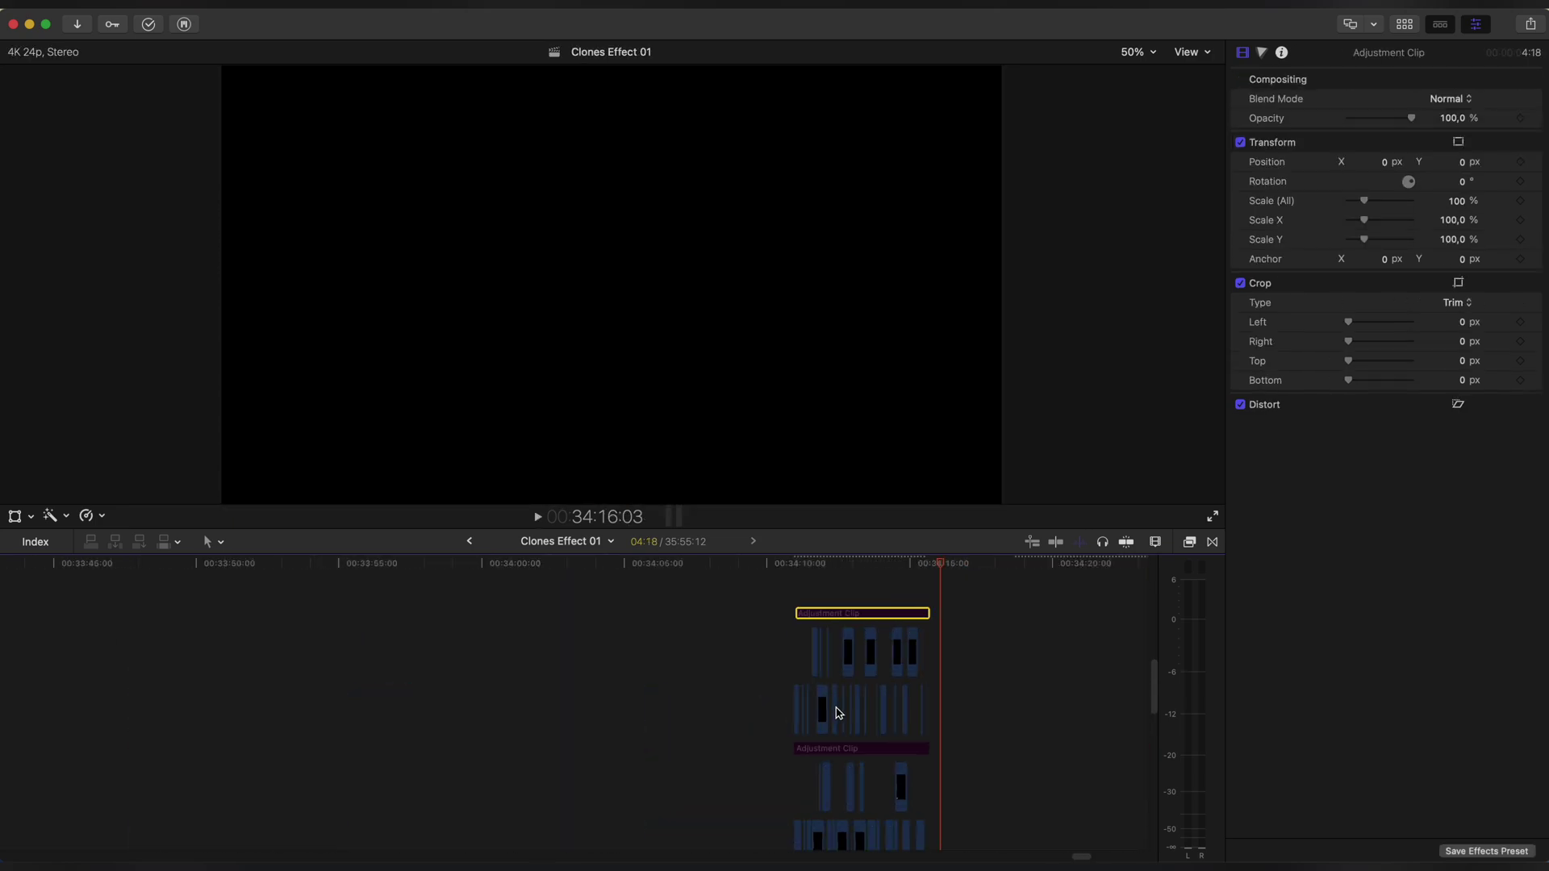
# Place the next masked walking clip C6955 above the new adjustment clip, within the effect's time range.
pyautogui.scroll(-4, 841, 714)
pyautogui.hscroll(10, 842, 713)
pyautogui.moveTo(855, 714); pyautogui.dragTo(702, 774)
pyautogui.moveTo(701, 775); pyautogui.dragTo(457, 717)
pyautogui.click(620, 571)
pyautogui.click(460, 567)
pyautogui.hscroll(-5, 453, 657)
pyautogui.click(758, 566)
pyautogui.moveTo(787, 717); pyautogui.dragTo(663, 661)
pyautogui.click(620, 566)
pyautogui.press('super+equal')
pyautogui.press('super+equal')
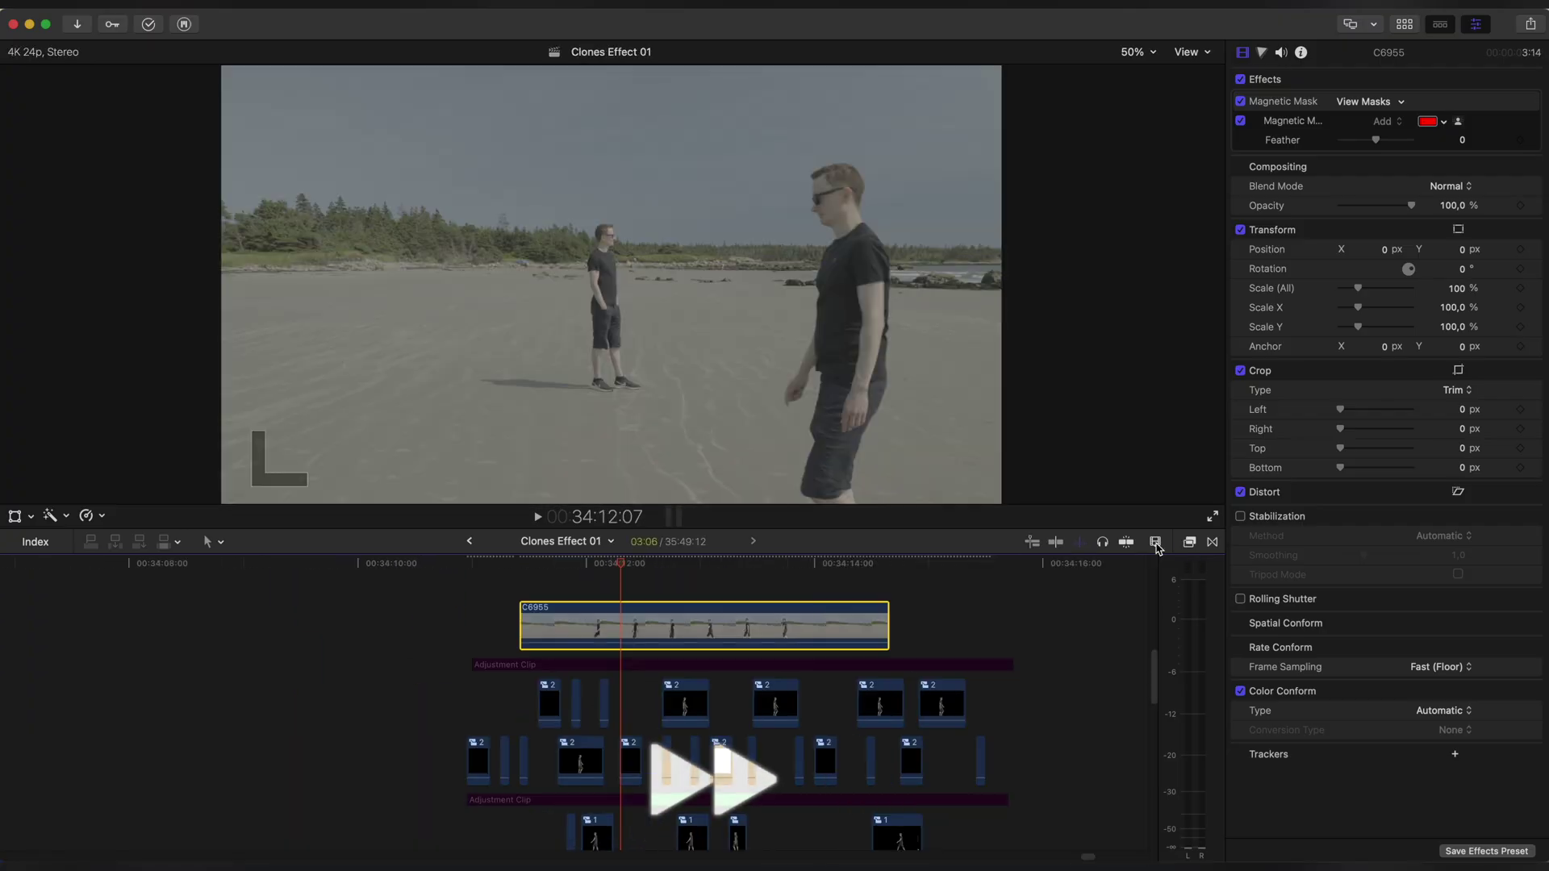
# Convert the masked walking clip into a compound clip named 3 and shorten it by speeding it up.
pyautogui.click(1155, 543)
pyautogui.hotkey('alt', 'g')
pyautogui.write('3')
pyautogui.press('Return')
pyautogui.press('super+r')
pyautogui.press('super+equal')
pyautogui.press('super+equal')
pyautogui.moveTo(886, 590); pyautogui.dragTo(747, 623)
# Distribute copies of the sped-up compound clip 3 along the timeline above the upper adjustment clip.
pyautogui.moveTo(747, 618); pyautogui.dragTo(977, 616)
pyautogui.hscroll(5, 726, 626)
pyautogui.hscroll(5, 806, 621)
pyautogui.moveTo(428, 618); pyautogui.dragTo(588, 622)
pyautogui.hscroll(9, 646, 625)
pyautogui.moveTo(219, 618); pyautogui.dragTo(504, 618)
pyautogui.hscroll(-15, 371, 650)
# Speed up one copy of clip 3 further and spread the shorter version across the sequence.
pyautogui.click(482, 745)
pyautogui.press('super+r')
pyautogui.moveTo(482, 746); pyautogui.dragTo(348, 743)
pyautogui.moveTo(362, 719); pyautogui.dragTo(653, 704)
pyautogui.moveTo(652, 707); pyautogui.dragTo(938, 726)
pyautogui.hscroll(6, 807, 742)
pyautogui.hscroll(6, 439, 748)
pyautogui.moveTo(734, 704); pyautogui.dragTo(999, 728)
pyautogui.moveTo(1000, 727); pyautogui.dragTo(1001, 730)
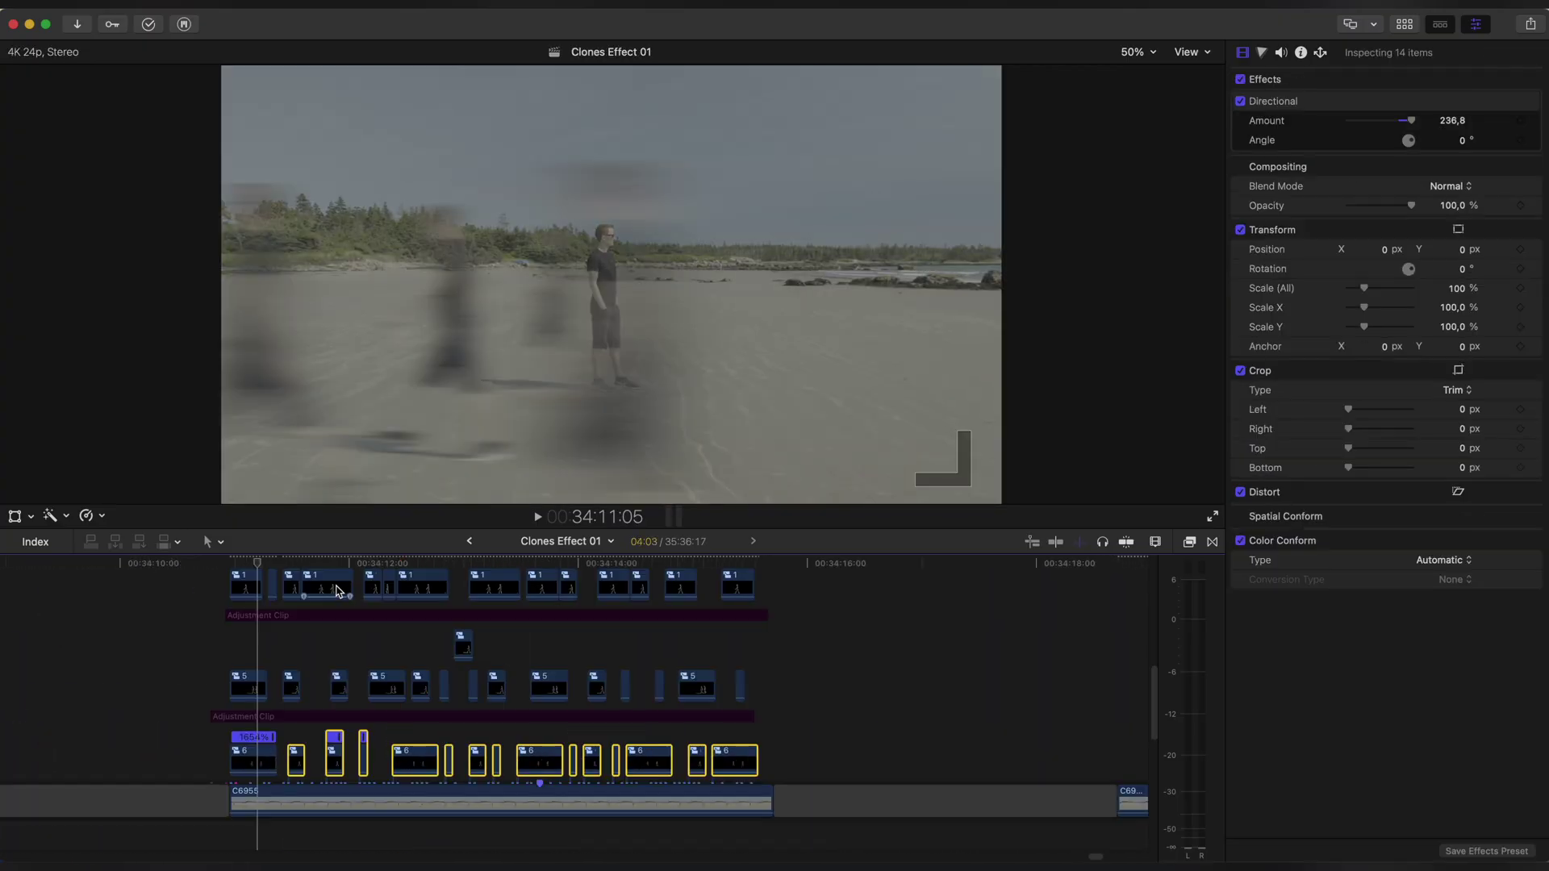
# Play back the sequence to check the blurred clones moving around the standing man.
pyautogui.click(311, 562)
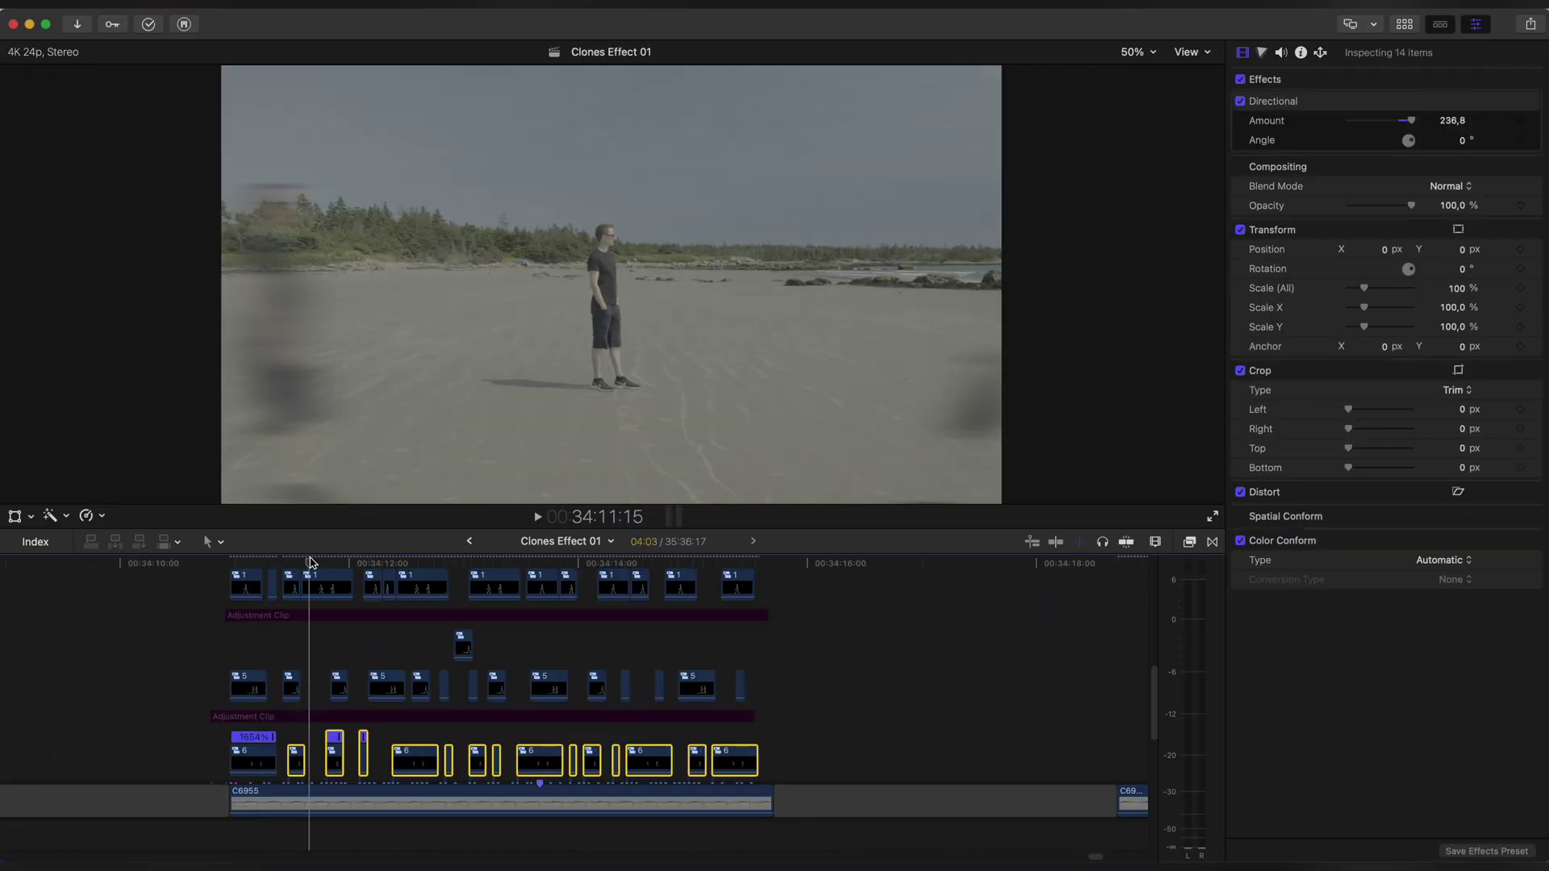
pyautogui.press('space')
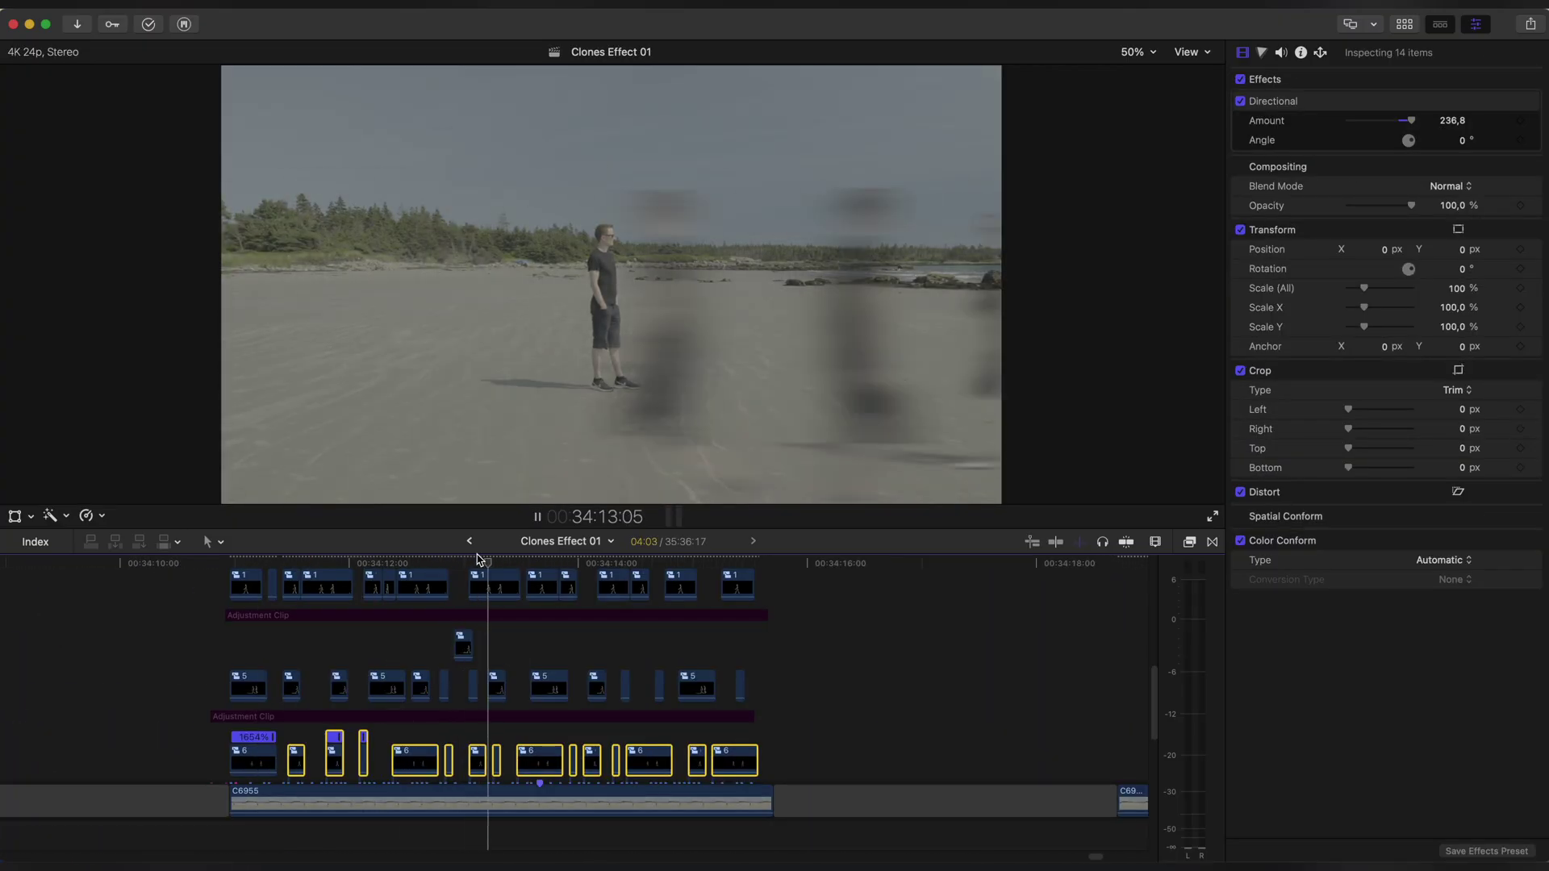
pyautogui.press('space')
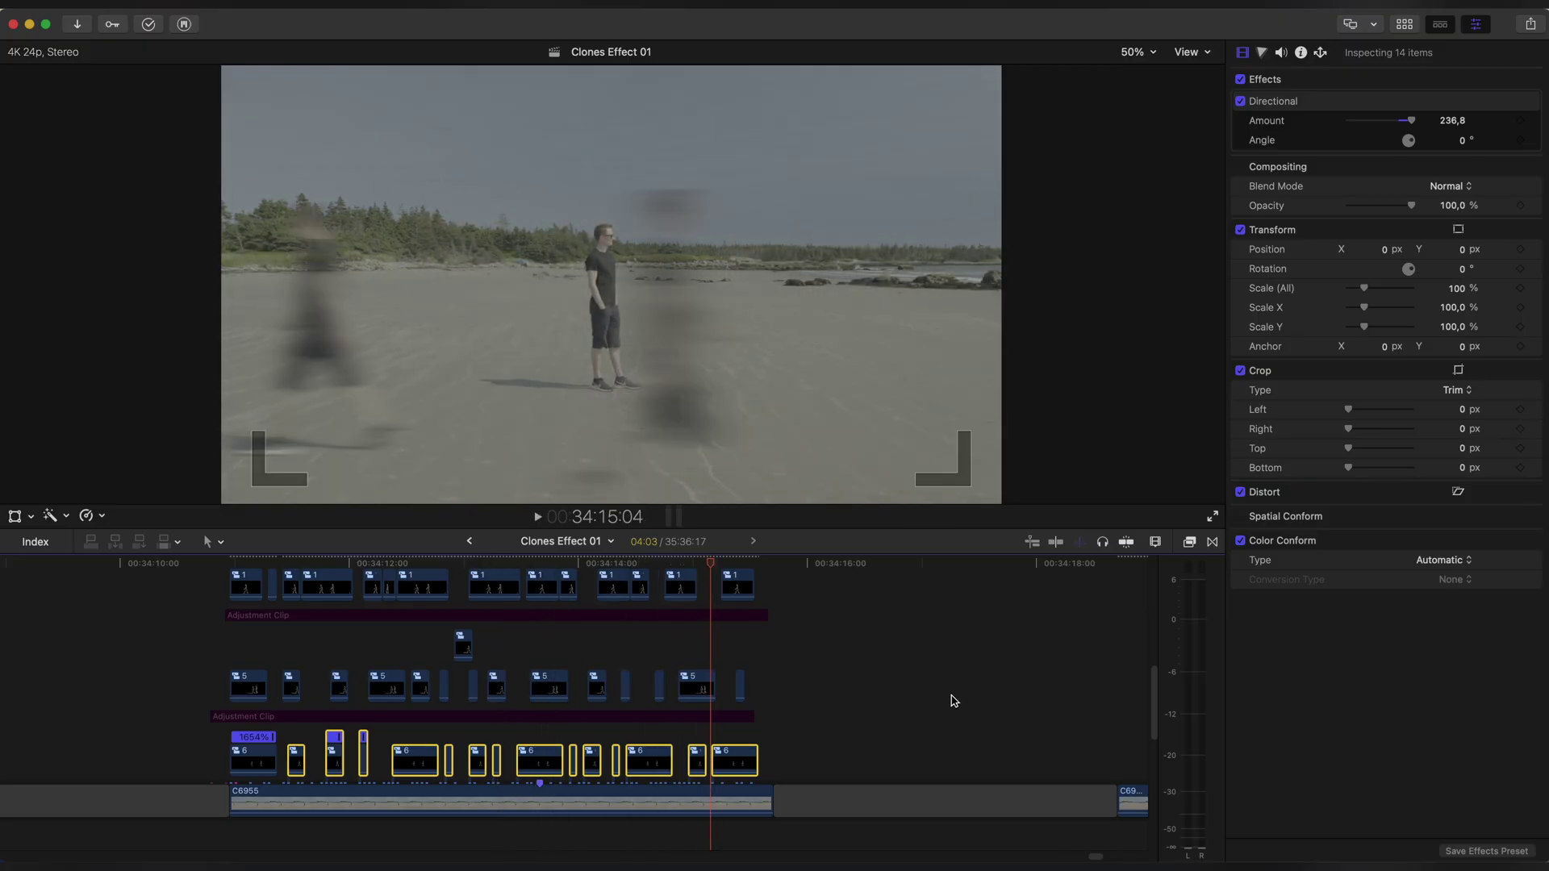
# Bring a masked walking clip C6955 into the effect's section and move it beneath the main storyline clip.
pyautogui.hscroll(5, 944, 751)
pyautogui.press('b')
pyautogui.hscroll(15, 1049, 803)
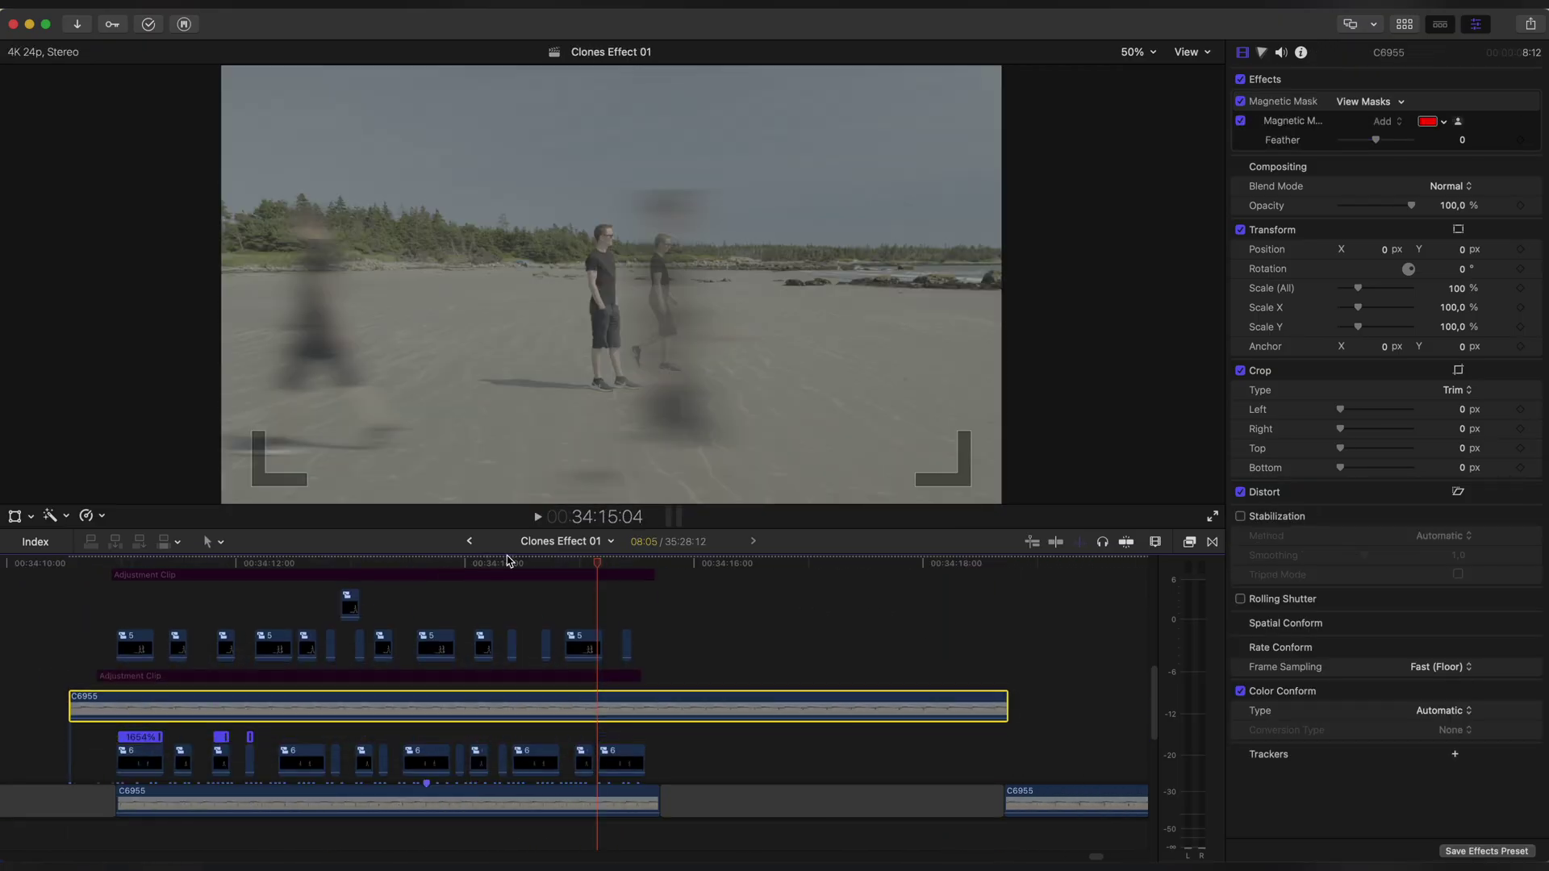
pyautogui.hscroll(-3, 446, 656)
pyautogui.scroll(-2, 446, 656)
pyautogui.moveTo(448, 641); pyautogui.dragTo(457, 763)
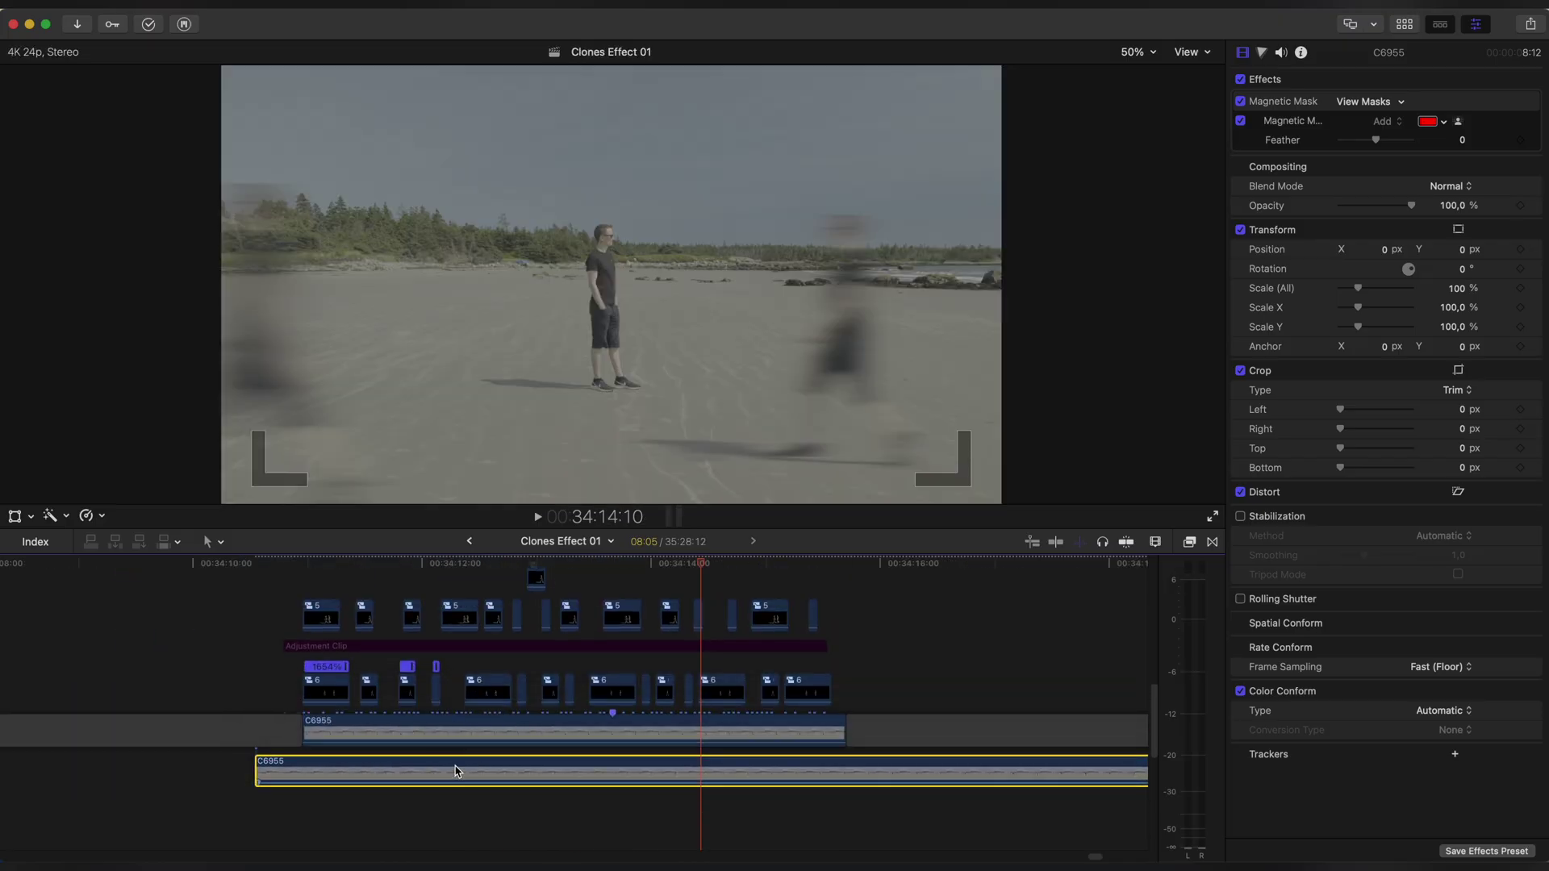
# Close the retime display on clip 6 and duplicate the standing man's clip directly above the main storyline.
pyautogui.press('alt+super+x')
pyautogui.click(342, 685)
pyautogui.press('super+r')
pyautogui.moveTo(454, 698)
pyautogui.mouseDown()
pyautogui.moveTo(408, 691)
pyautogui.moveTo(418, 714)
pyautogui.moveTo(426, 691)
pyautogui.mouseUp()
pyautogui.press('super+r')
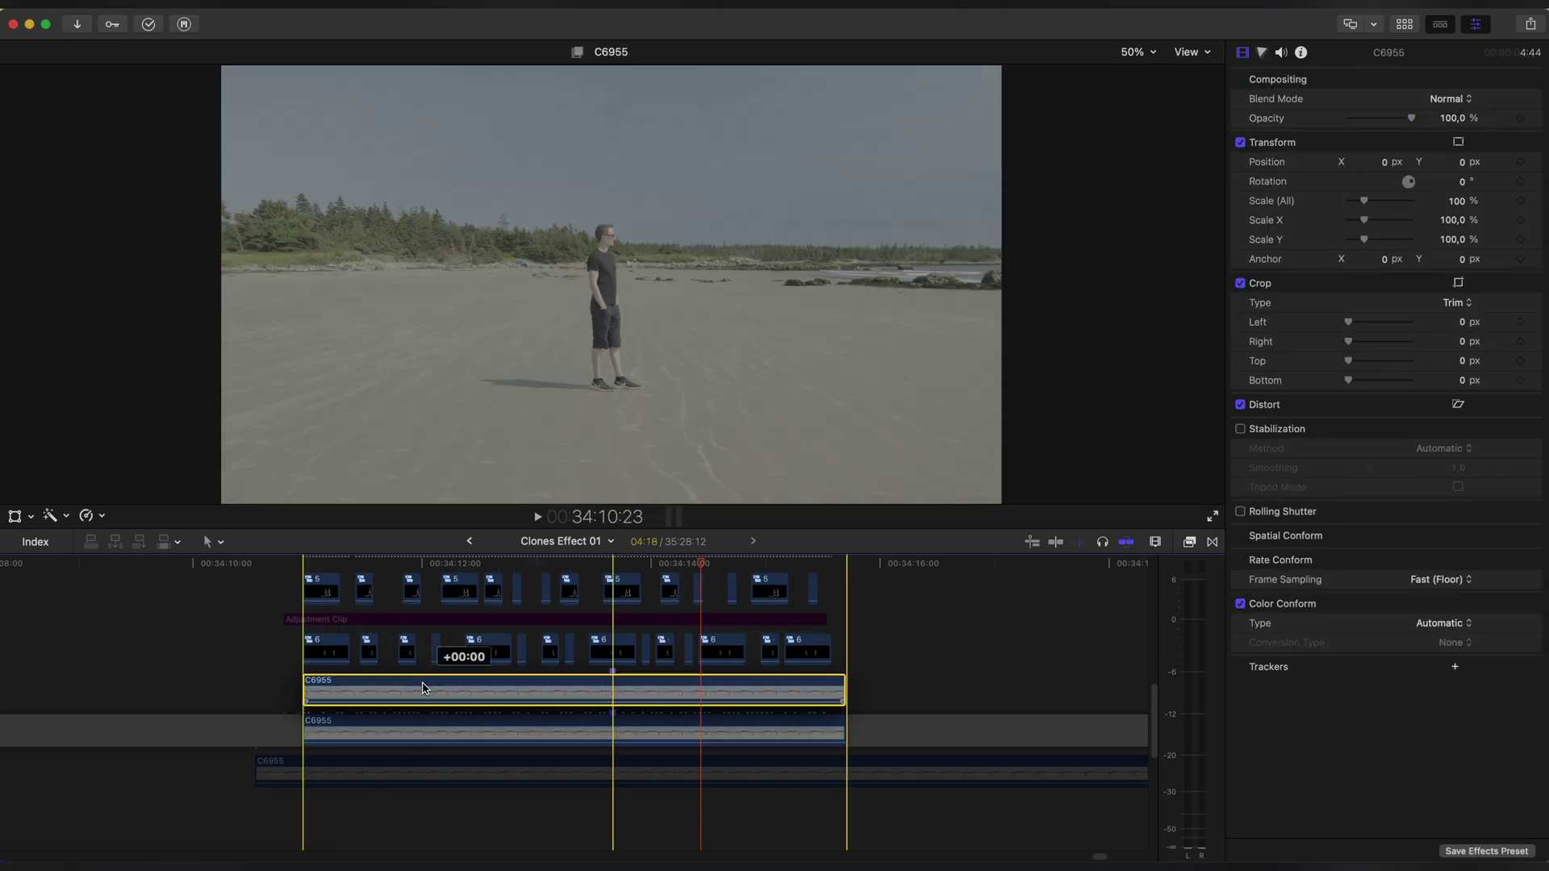
# Add a Magnetic Mask on the standing man to the duplicated clip and analyze it.
pyautogui.click(583, 563)
pyautogui.press('ctrl+super+m')
pyautogui.click(607, 325)
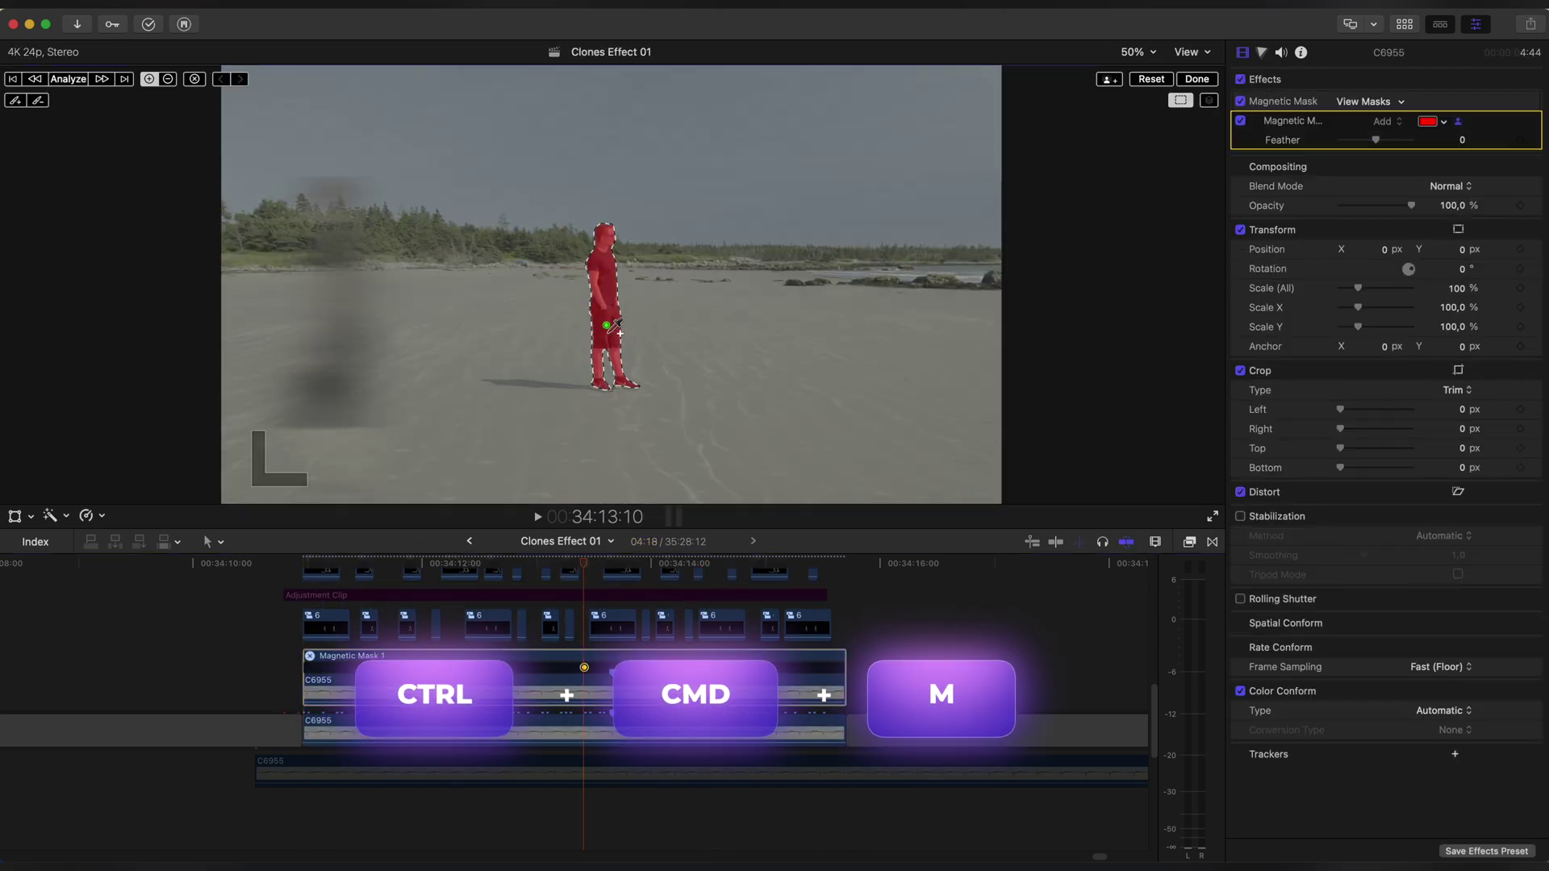
pyautogui.click(67, 79)
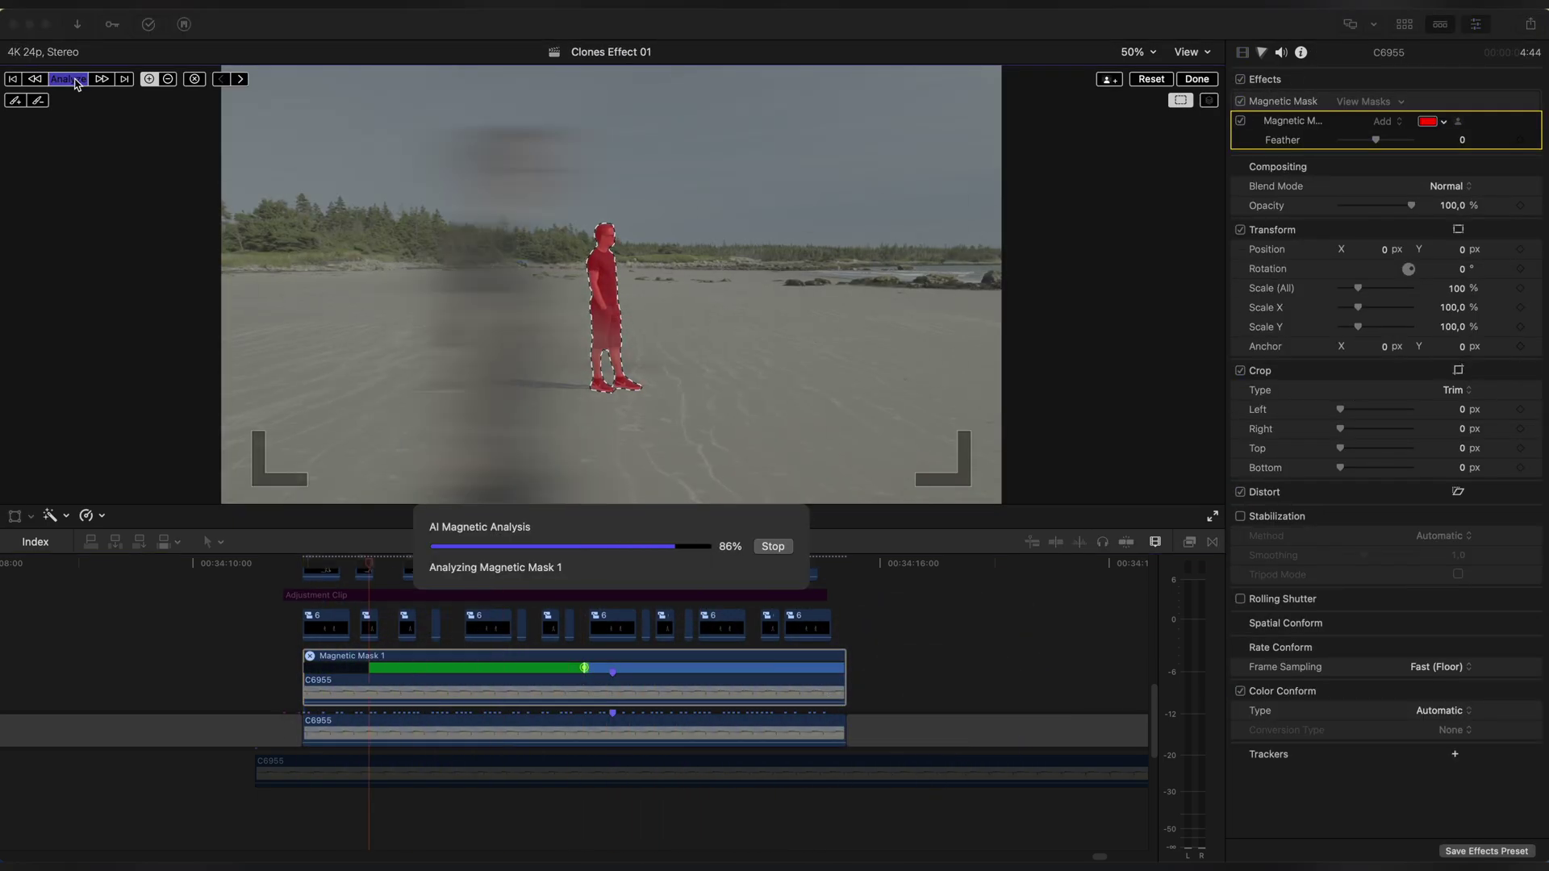
pyautogui.click(344, 695)
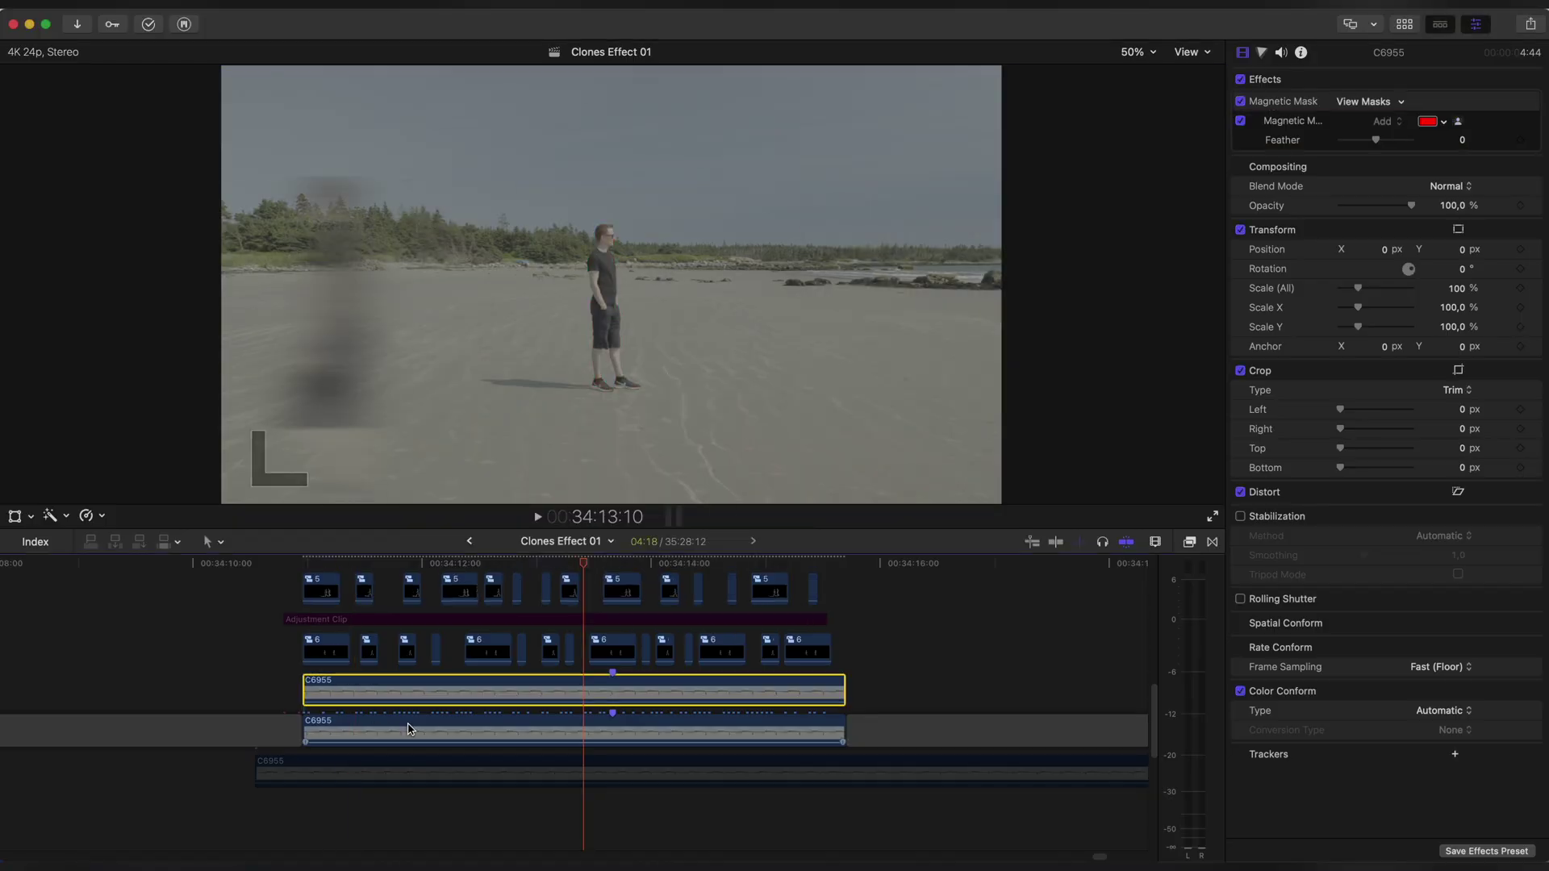
# Copy the standing man's background clip to the lowest layer and disable the original in the main storyline.
pyautogui.scroll(-3, 431, 728)
pyautogui.moveTo(444, 667); pyautogui.dragTo(448, 744)
pyautogui.click(441, 669)
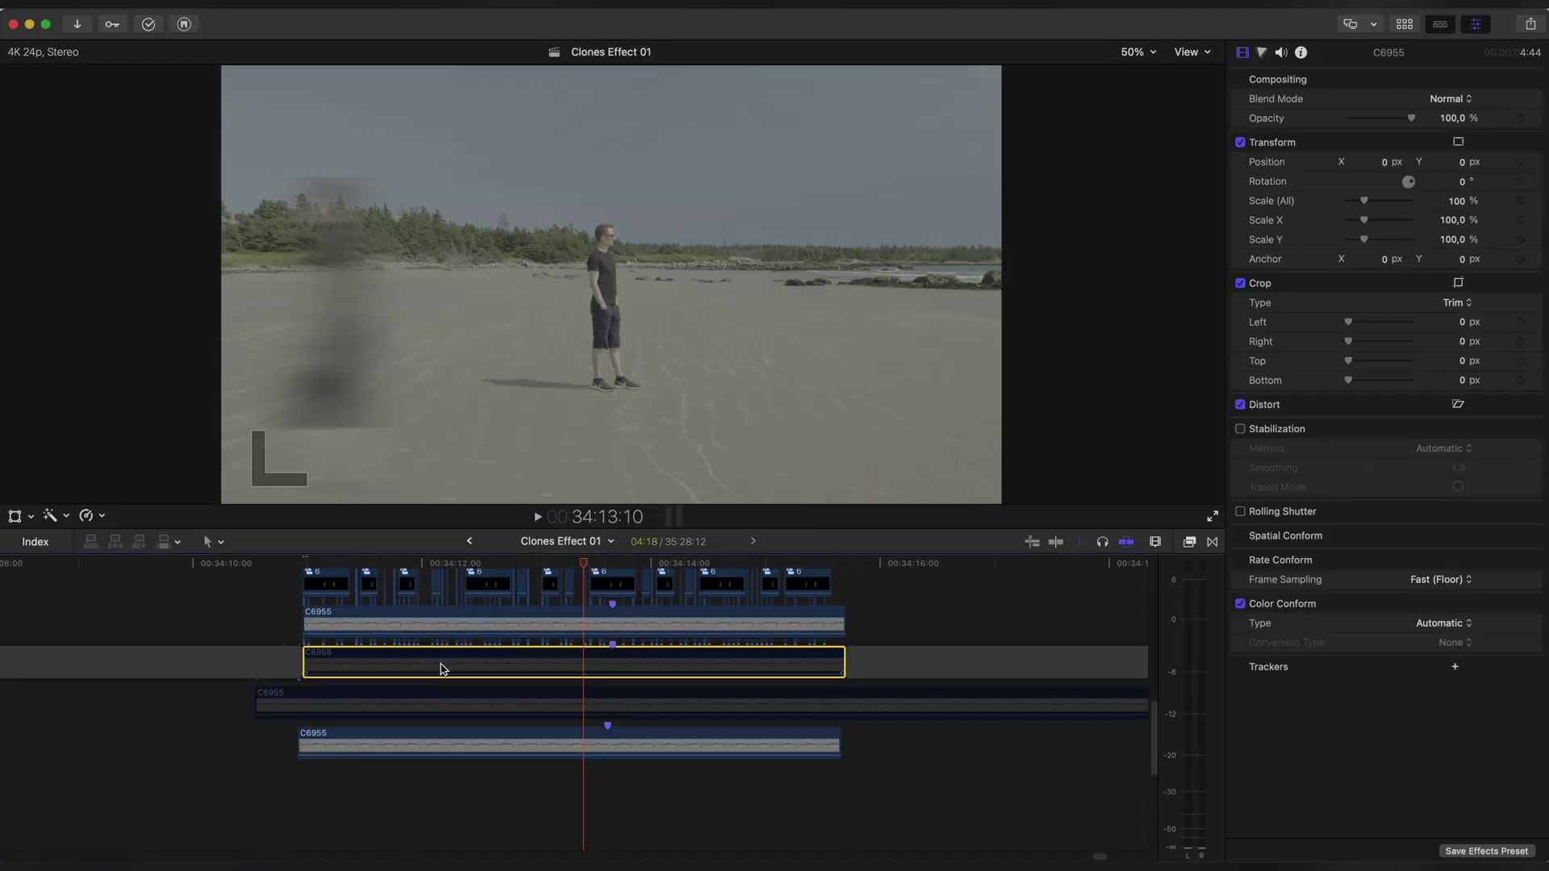
# Enable and trim the masked walking clip beneath the storyline, and convert it into a compound clip named 7.
pyautogui.click(449, 704)
pyautogui.moveTo(315, 708); pyautogui.dragTo(368, 705)
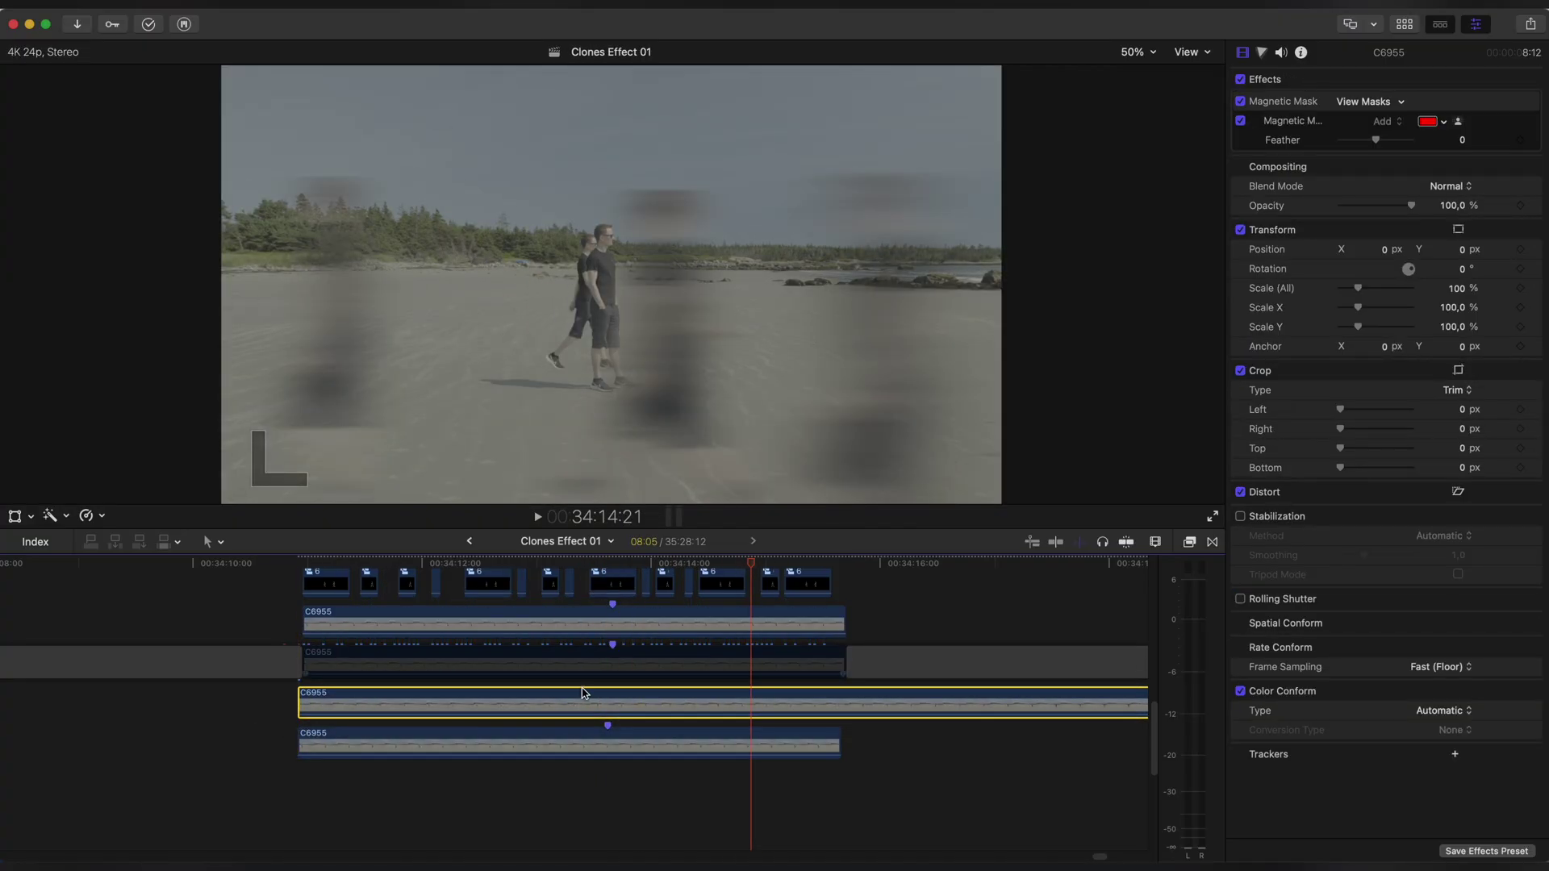
pyautogui.hotkey('alt', 'g')
pyautogui.write('7')
pyautogui.press('Return')
# Speed up compound clip 7 until it lasts 11 frames and distribute copies along the layer behind the standing man.
pyautogui.press('super+r')
pyautogui.hscroll(3, 584, 697)
pyautogui.moveTo(1053, 699); pyautogui.dragTo(218, 710)
pyautogui.moveTo(333, 720); pyautogui.dragTo(477, 744)
pyautogui.moveTo(478, 744); pyautogui.dragTo(412, 721)
pyautogui.moveTo(522, 730); pyautogui.dragTo(761, 740)
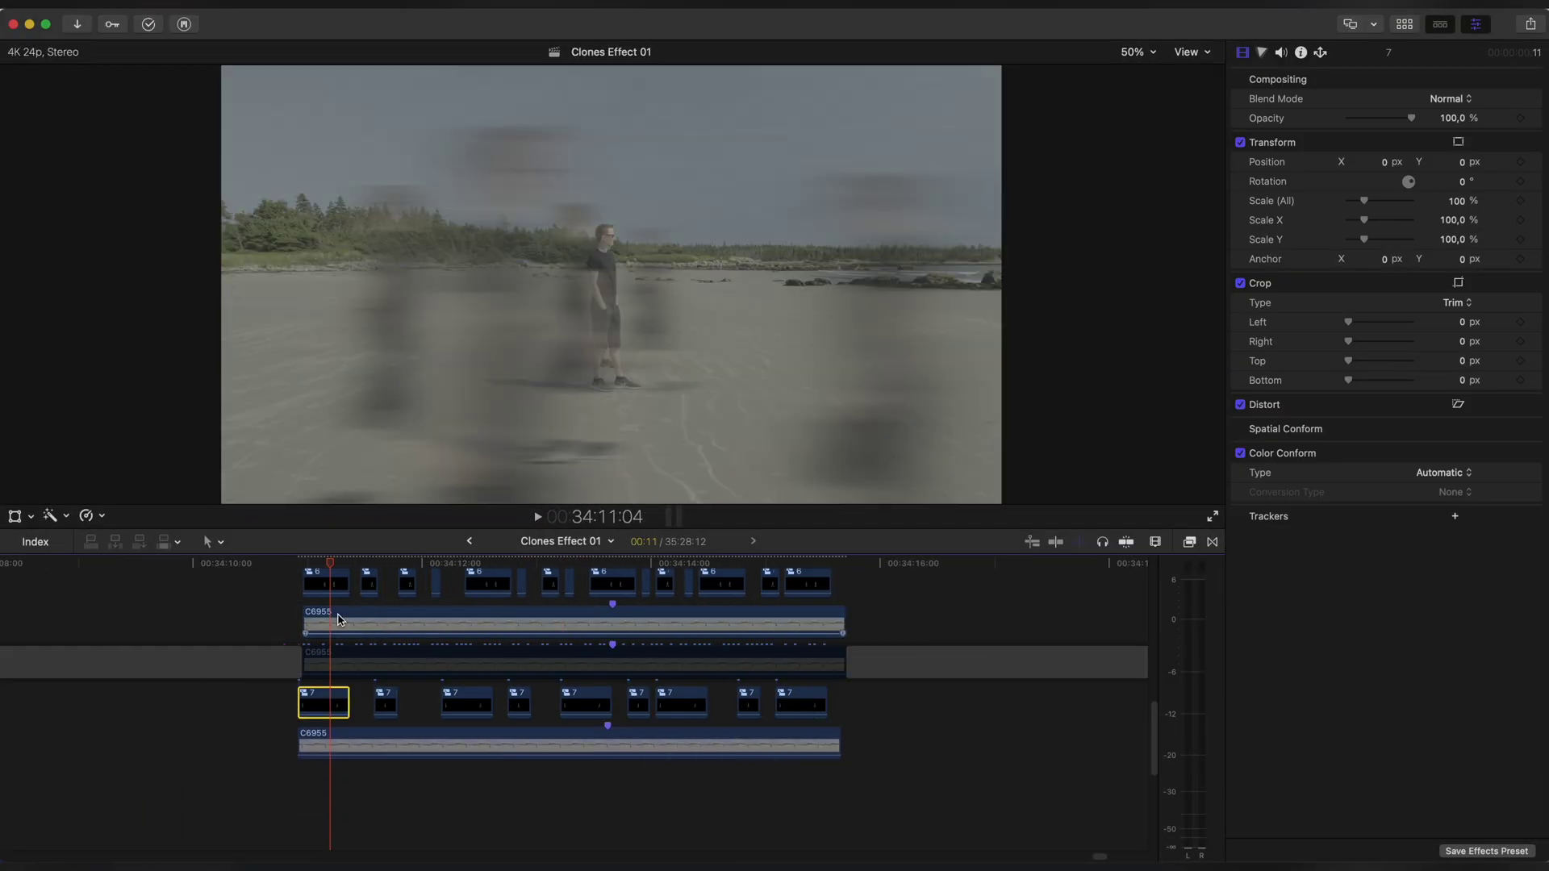
pyautogui.press('space')
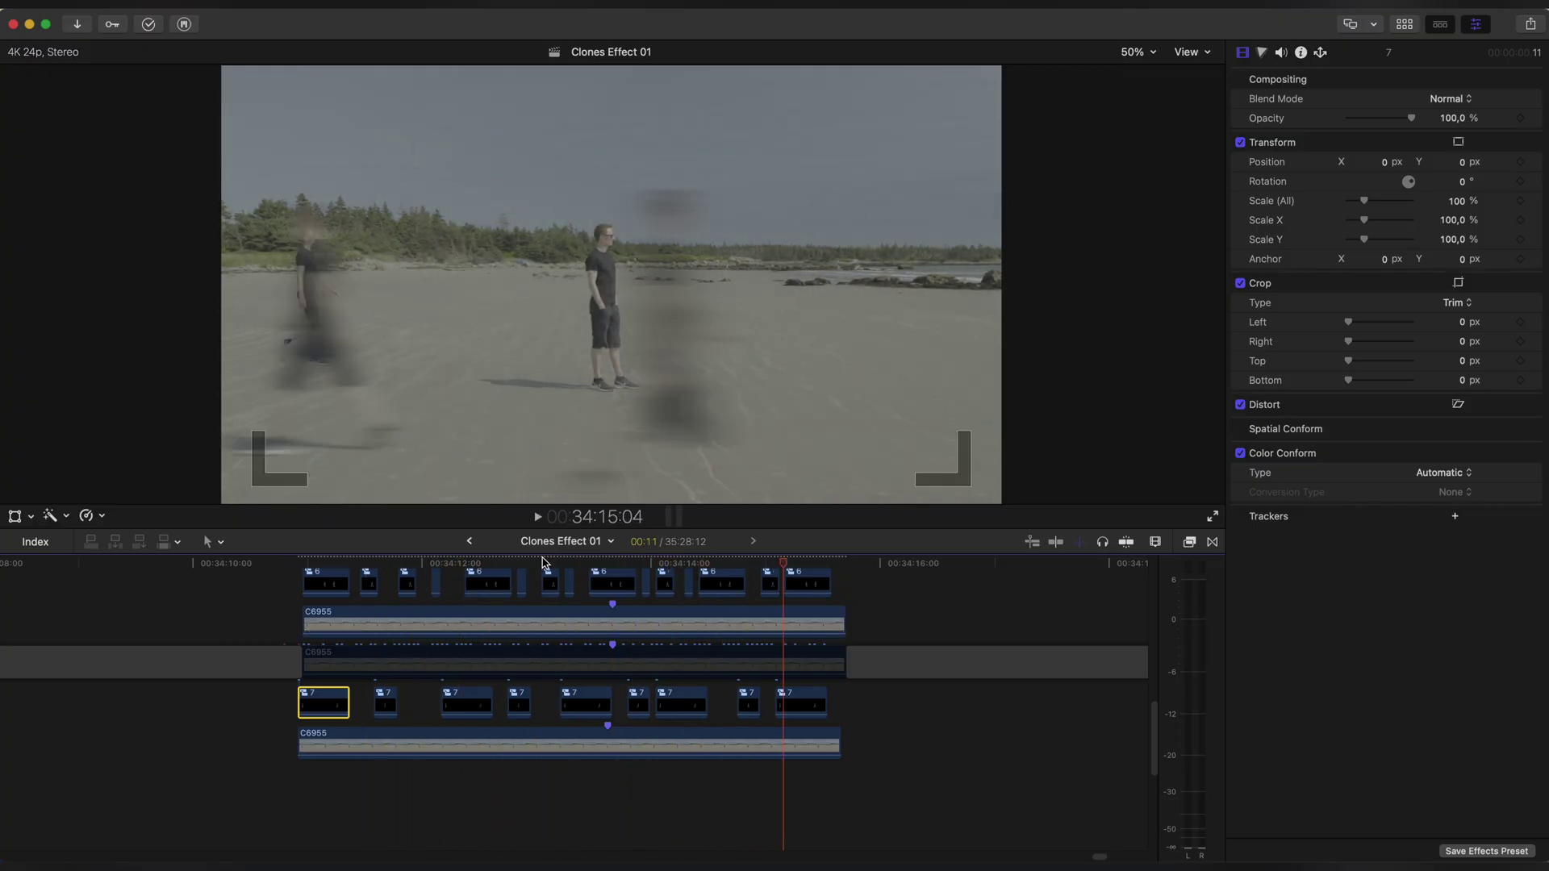
# Paste the Directional blur from clip 7 onto clip 8, adjust its Amount to 120.4, and paste it onto the remaining copies.
pyautogui.click(363, 614)
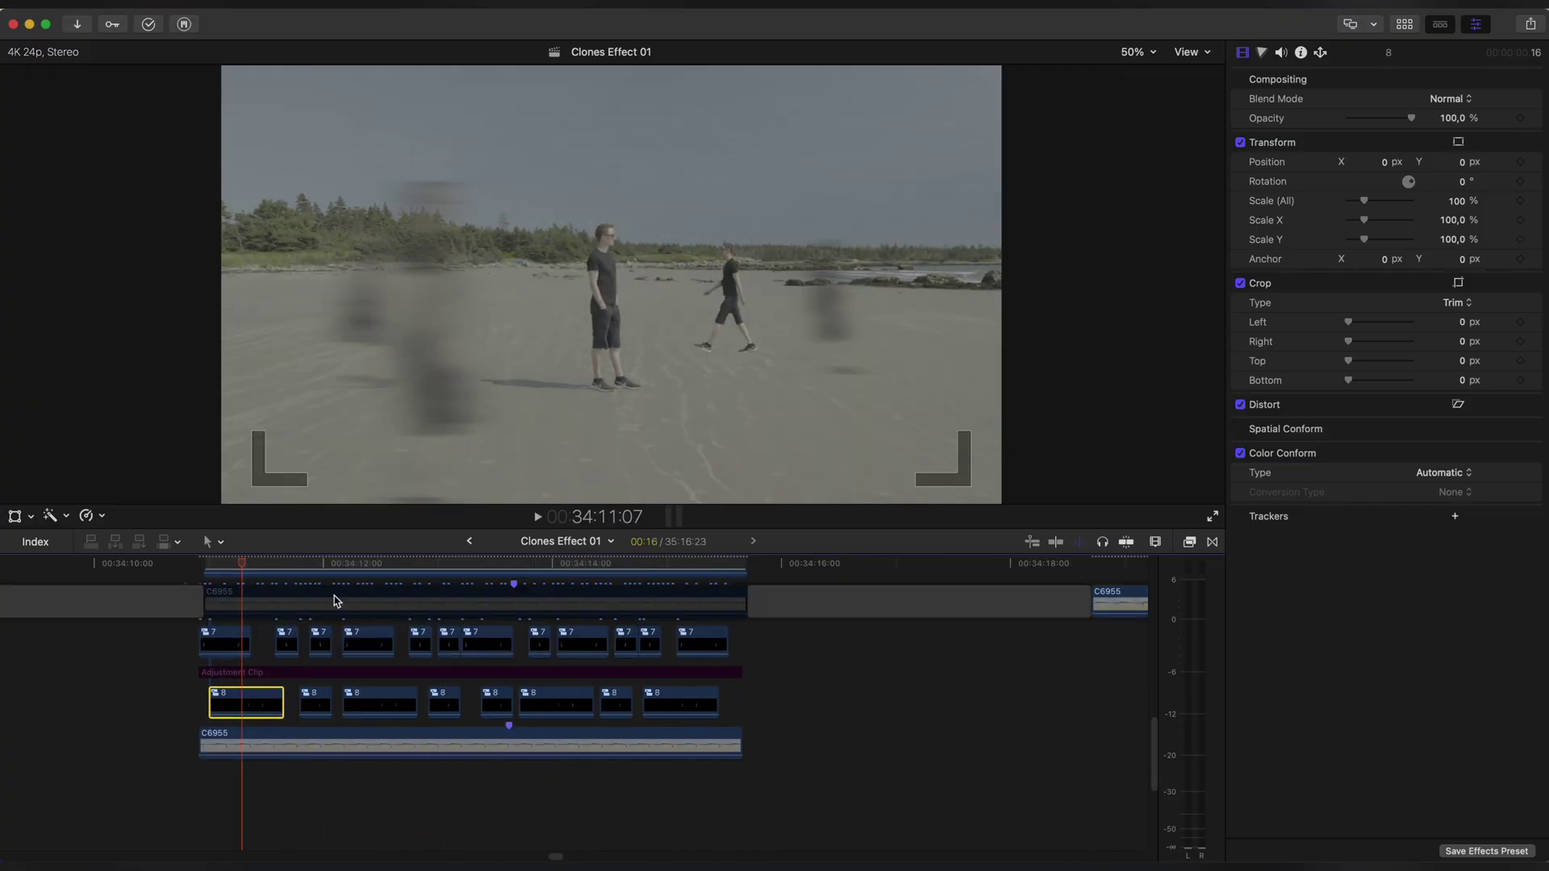
pyautogui.press('shift+super+v')
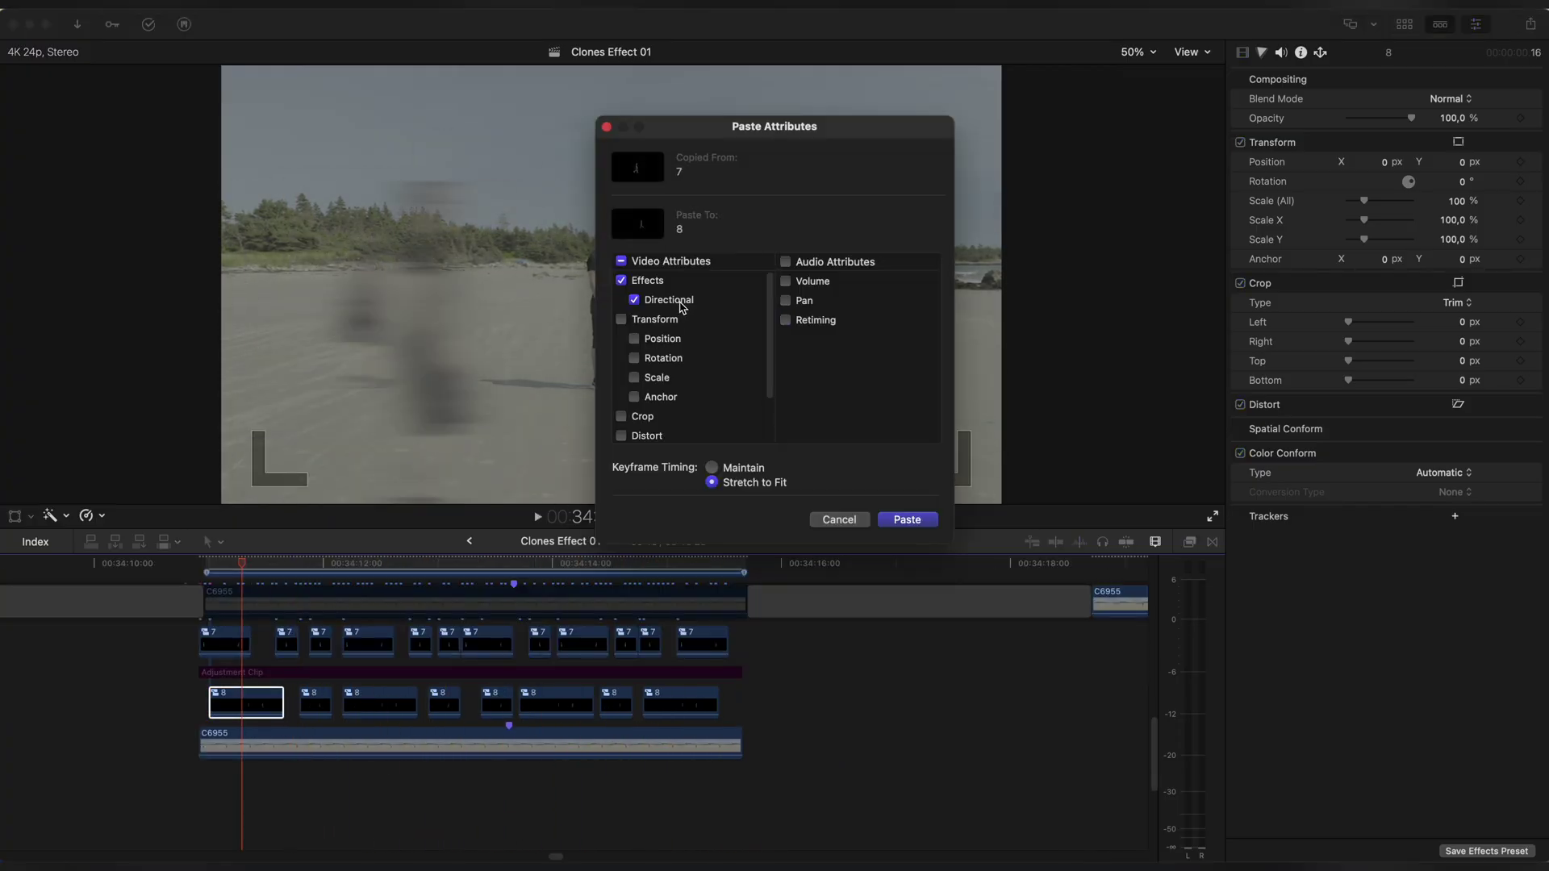
pyautogui.click(905, 520)
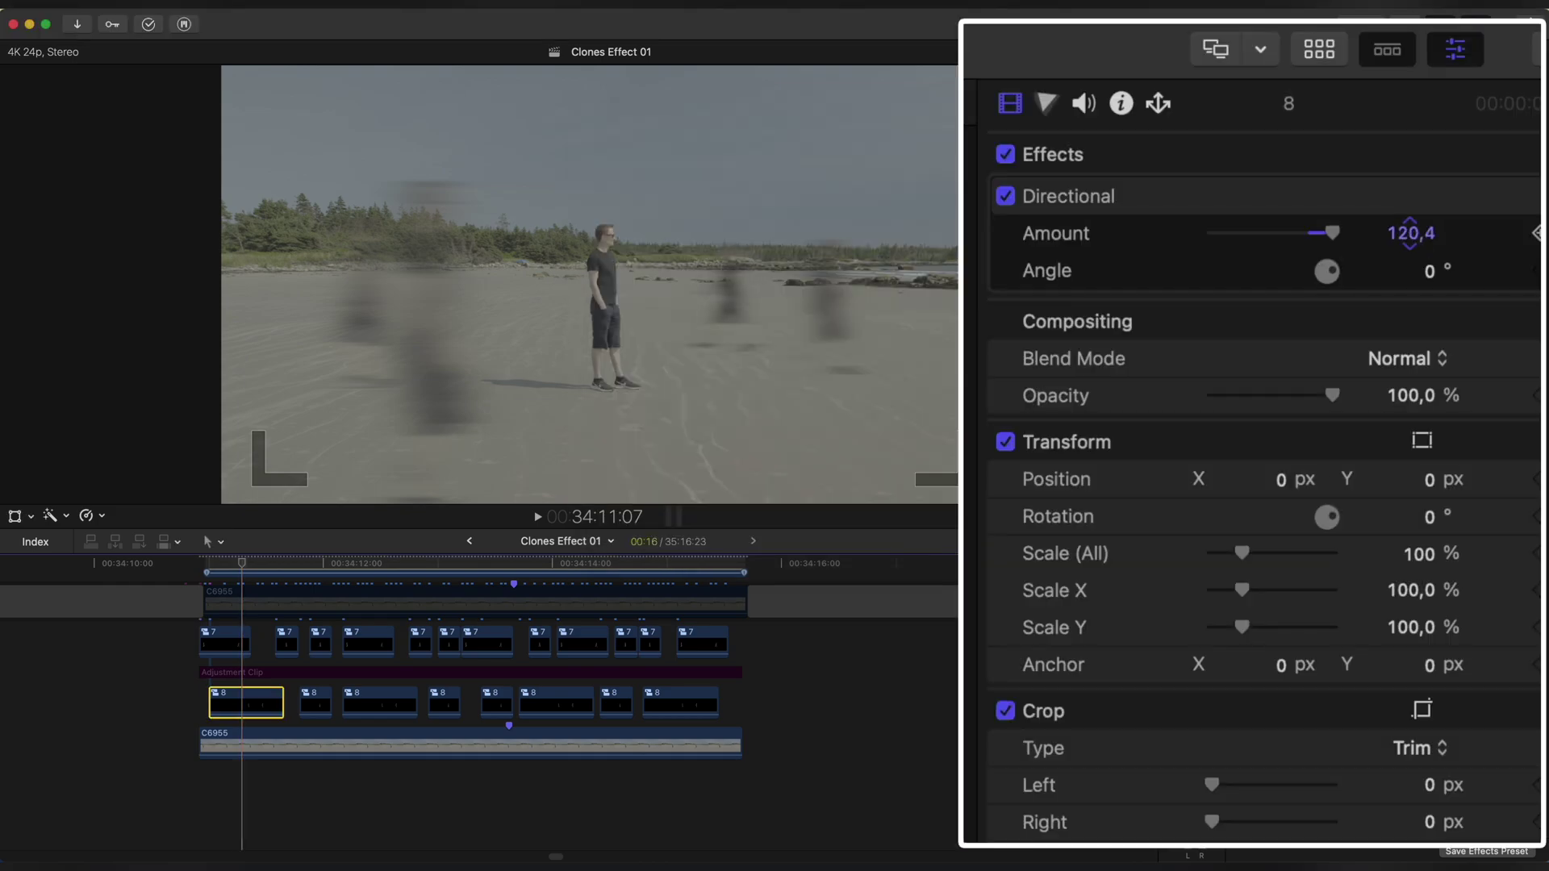
pyautogui.press('shift+super+v')
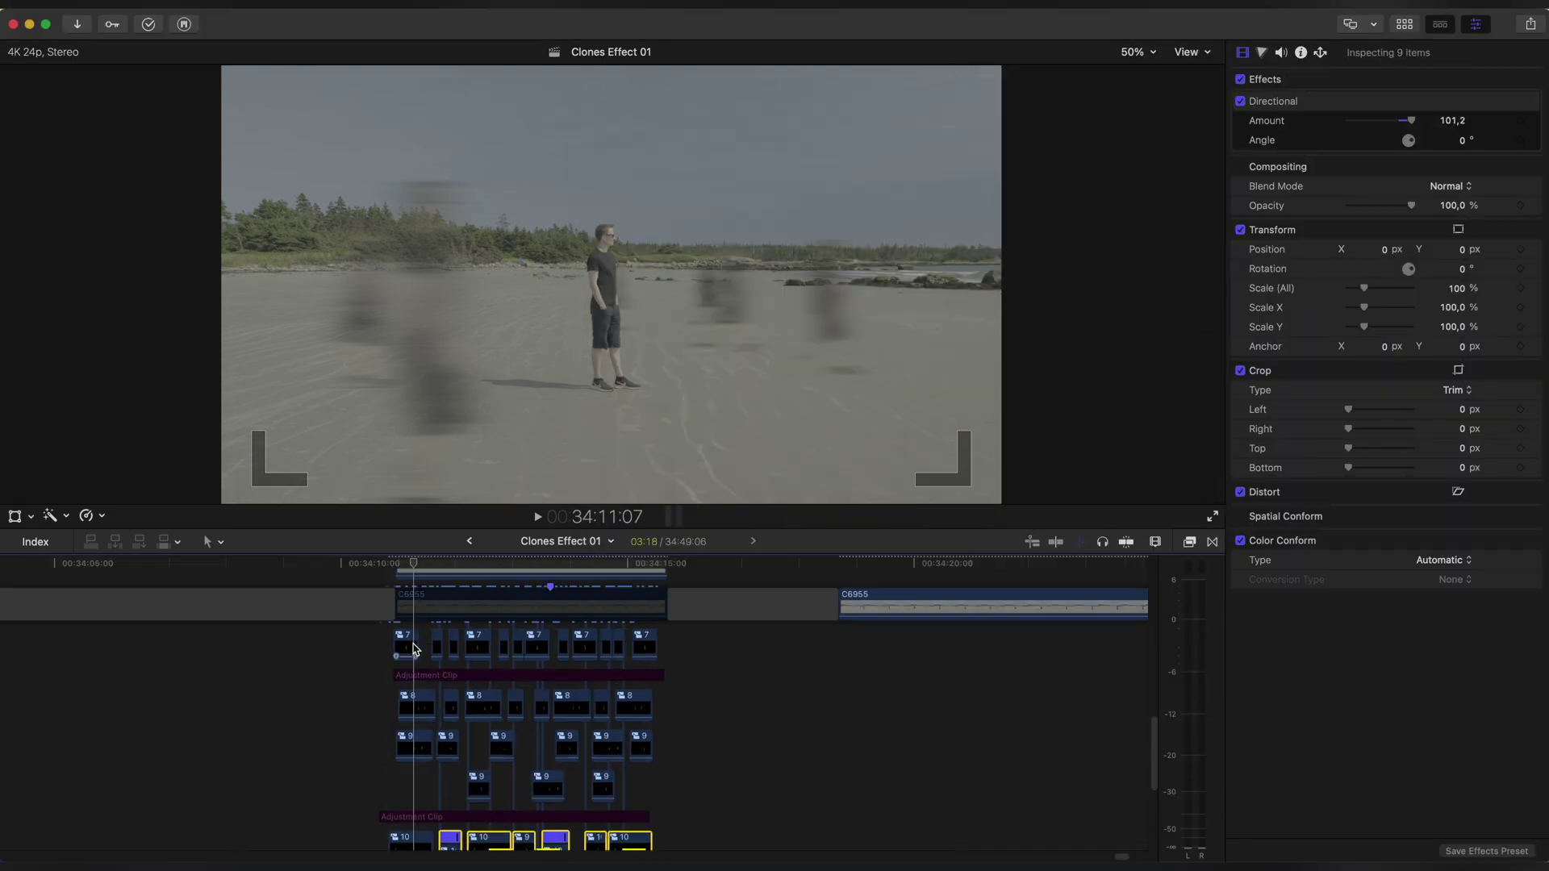
# Play back the full sequence with clones in front of and behind the standing man.
pyautogui.scroll(5, 413, 648)
pyautogui.press('space')
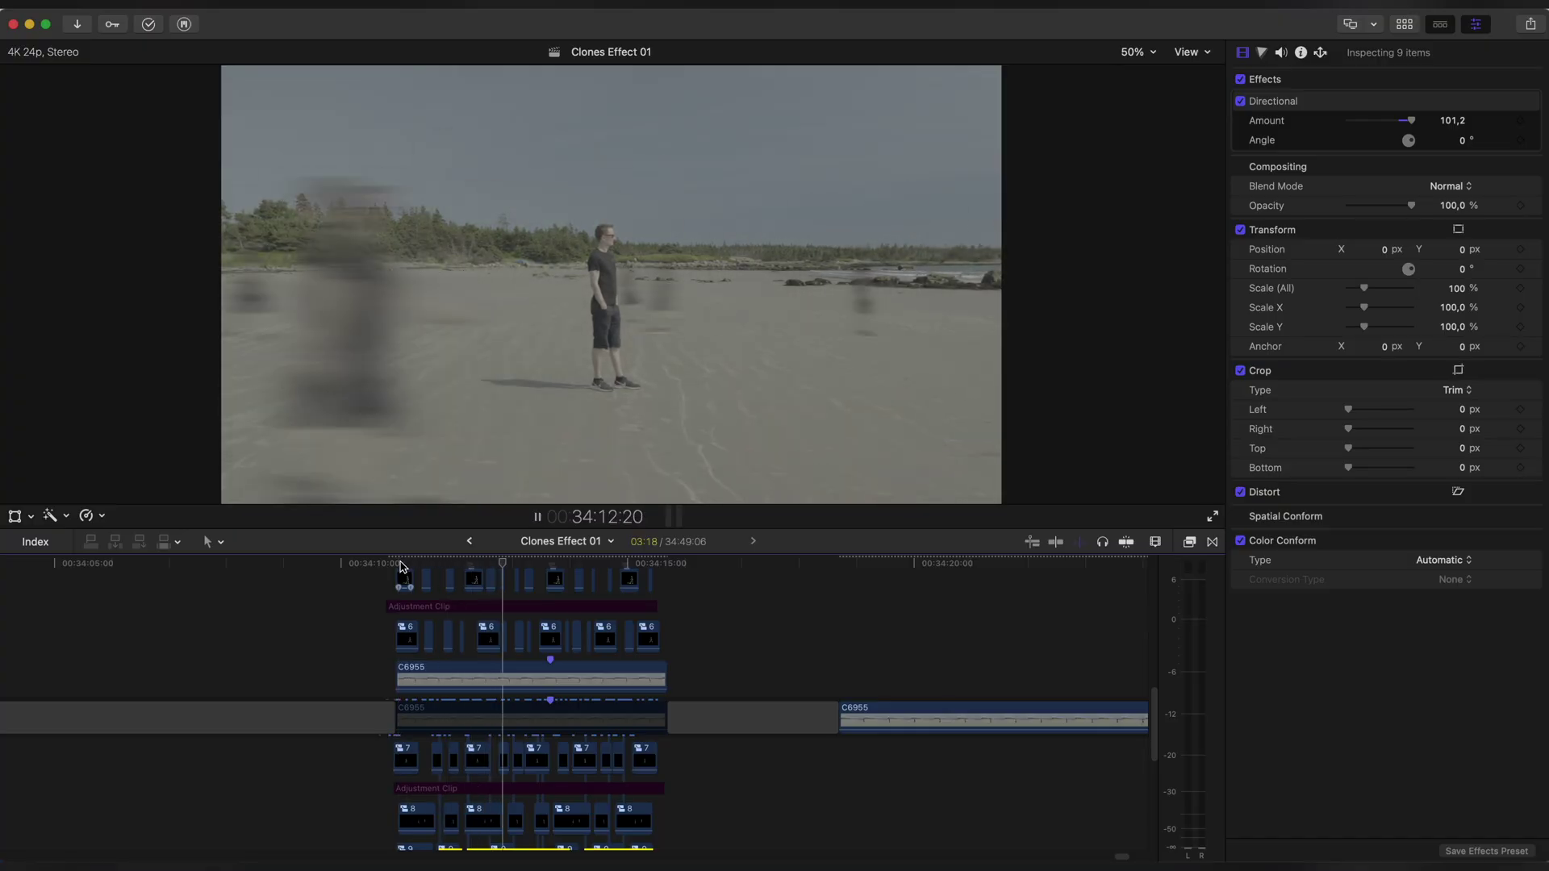
pyautogui.press('Down')
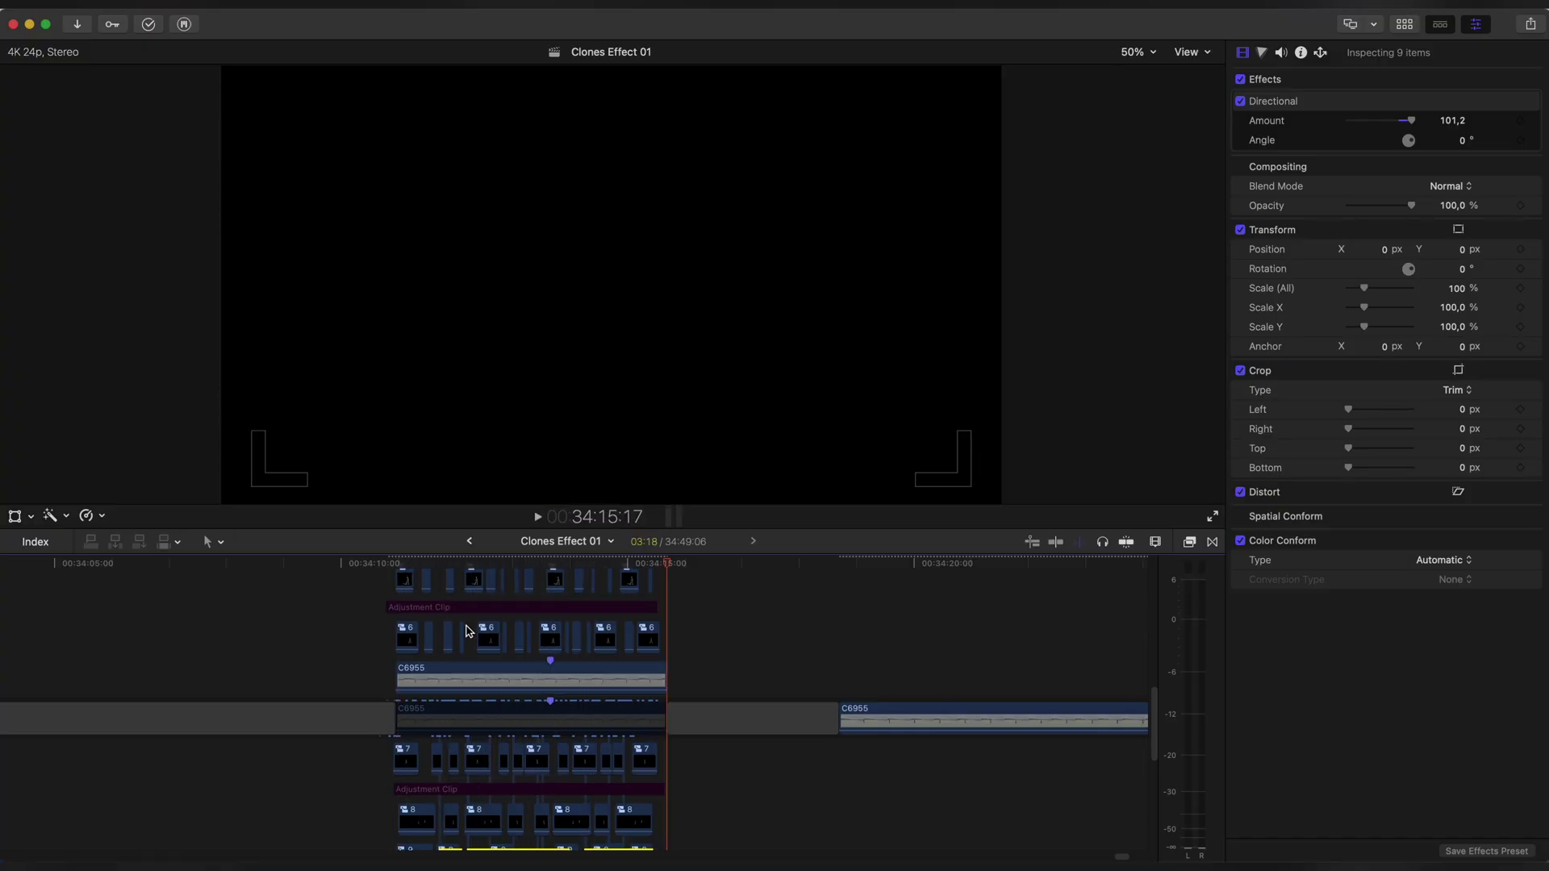
# Duplicate an adjustment clip onto a new layer above all the clone clips.
pyautogui.scroll(3, 470, 626)
pyautogui.click(486, 595)
pyautogui.scroll(15, 464, 662)
pyautogui.moveTo(455, 740); pyautogui.dragTo(459, 682)
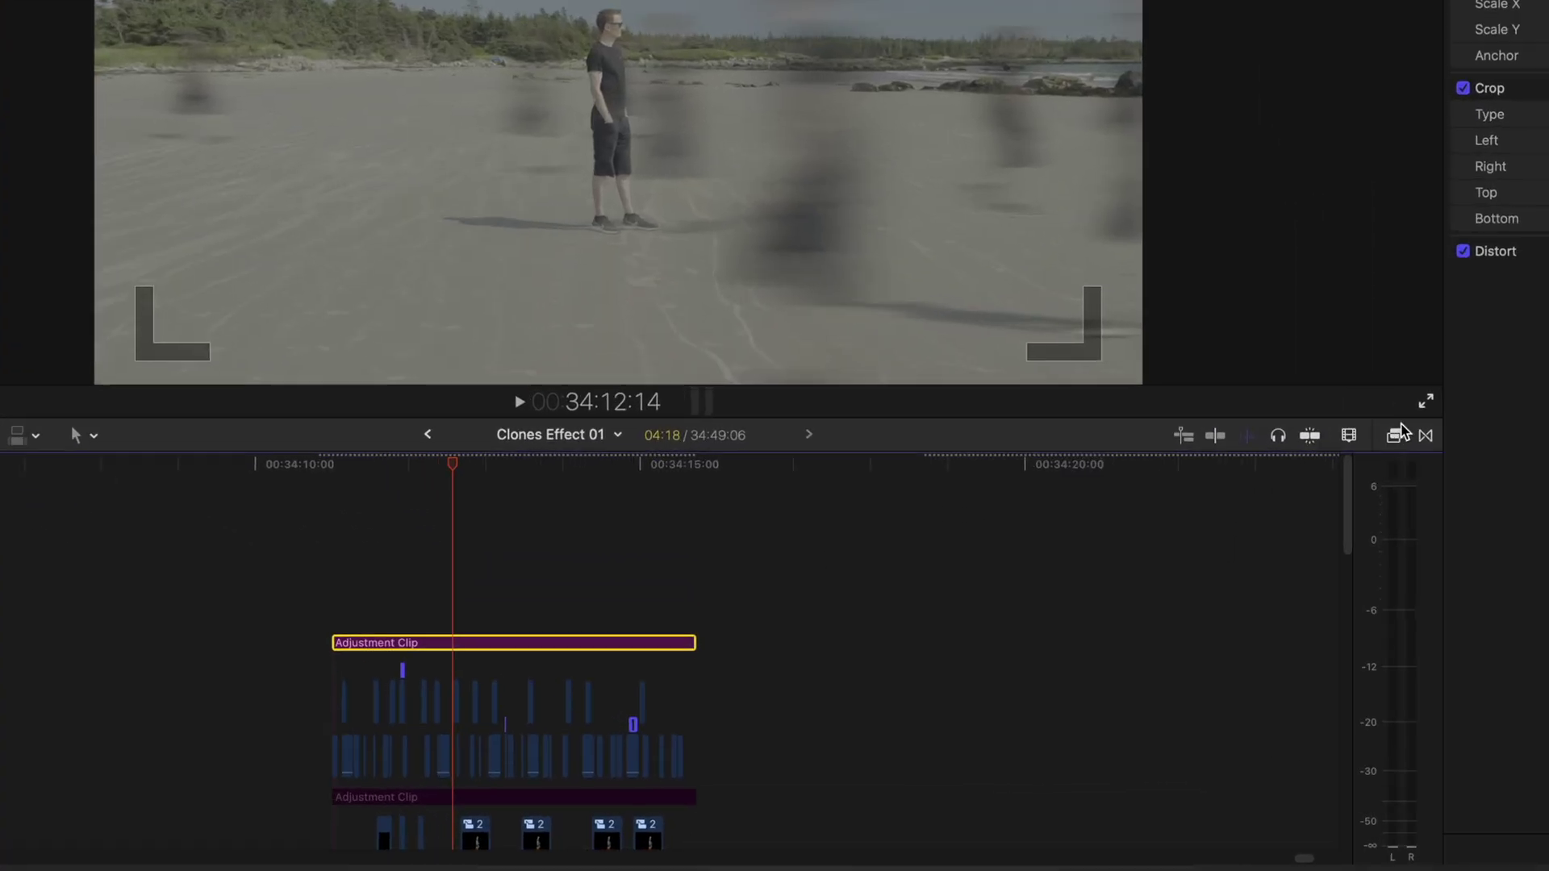
# Apply the Radial blur effect to the topmost adjustment clip and set its Amount to 8.5.
pyautogui.press('super+5')
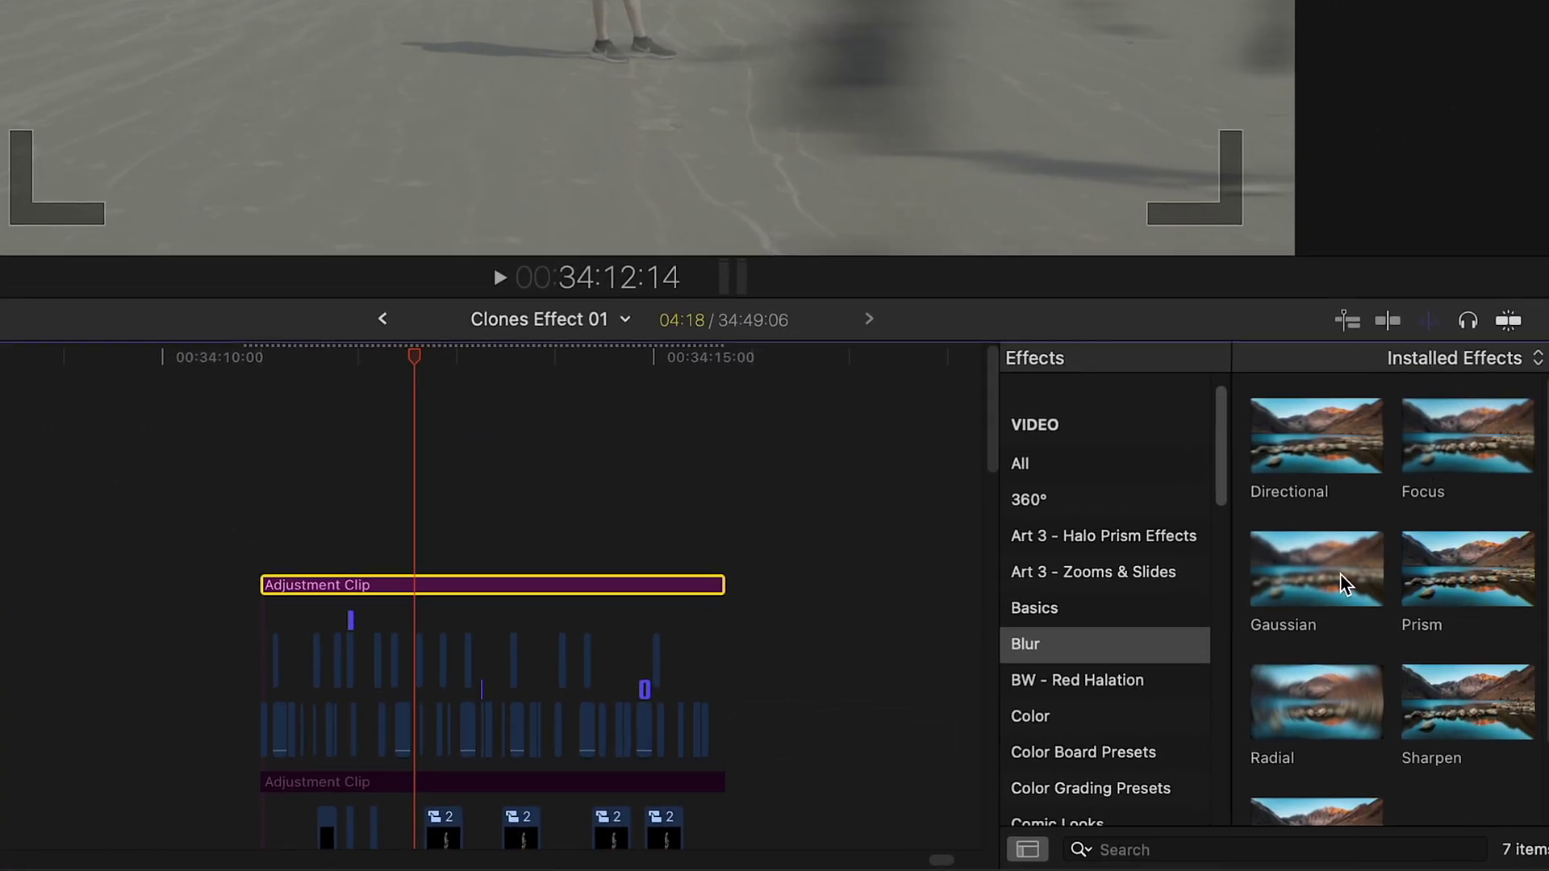
pyautogui.moveTo(991, 750); pyautogui.dragTo(961, 751)
pyautogui.moveTo(1227, 690); pyautogui.dragTo(537, 589)
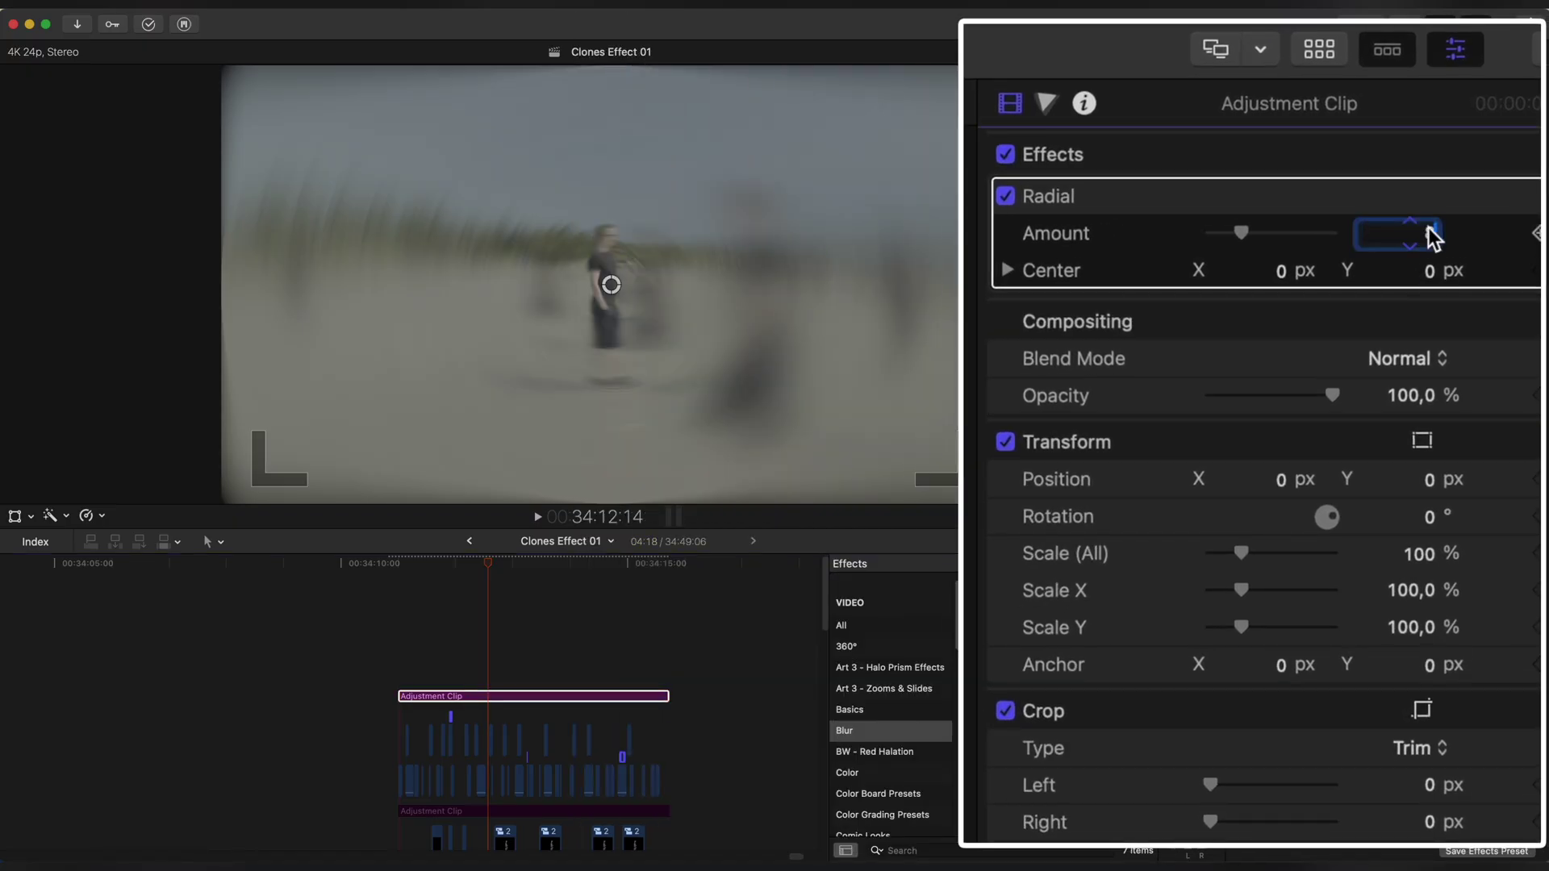
pyautogui.write('5')
pyautogui.press('Return')
# Add a wide elliptical shape mask around the standing man to the Radial effect and invert the mask.
pyautogui.click(1416, 200)
pyautogui.click(1323, 226)
pyautogui.moveTo(304, 308); pyautogui.dragTo(194, 325)
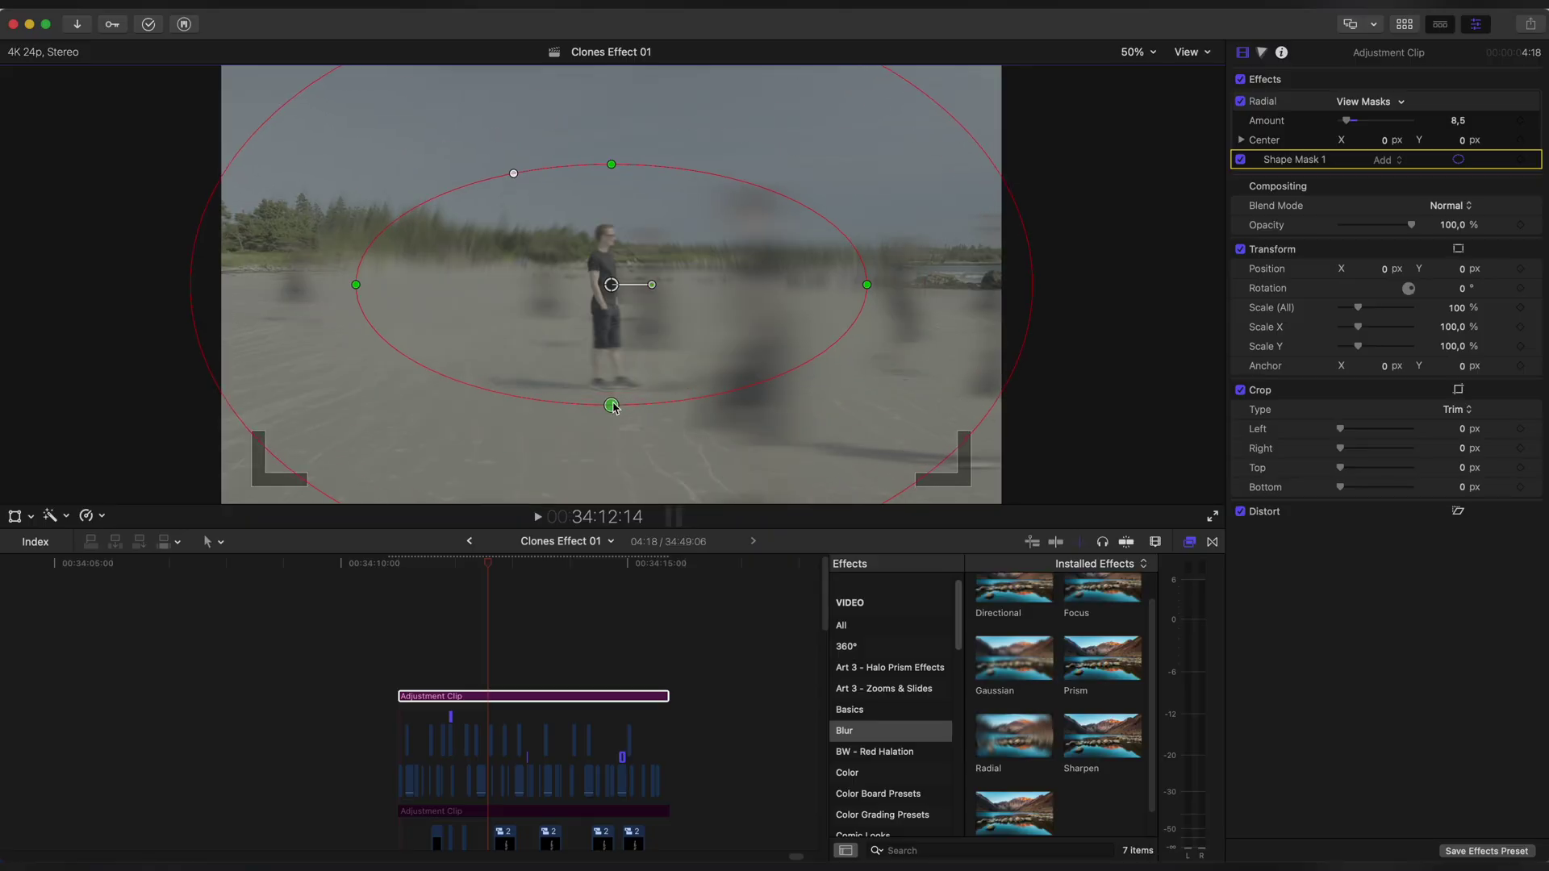
pyautogui.click(1458, 103)
pyautogui.click(1428, 175)
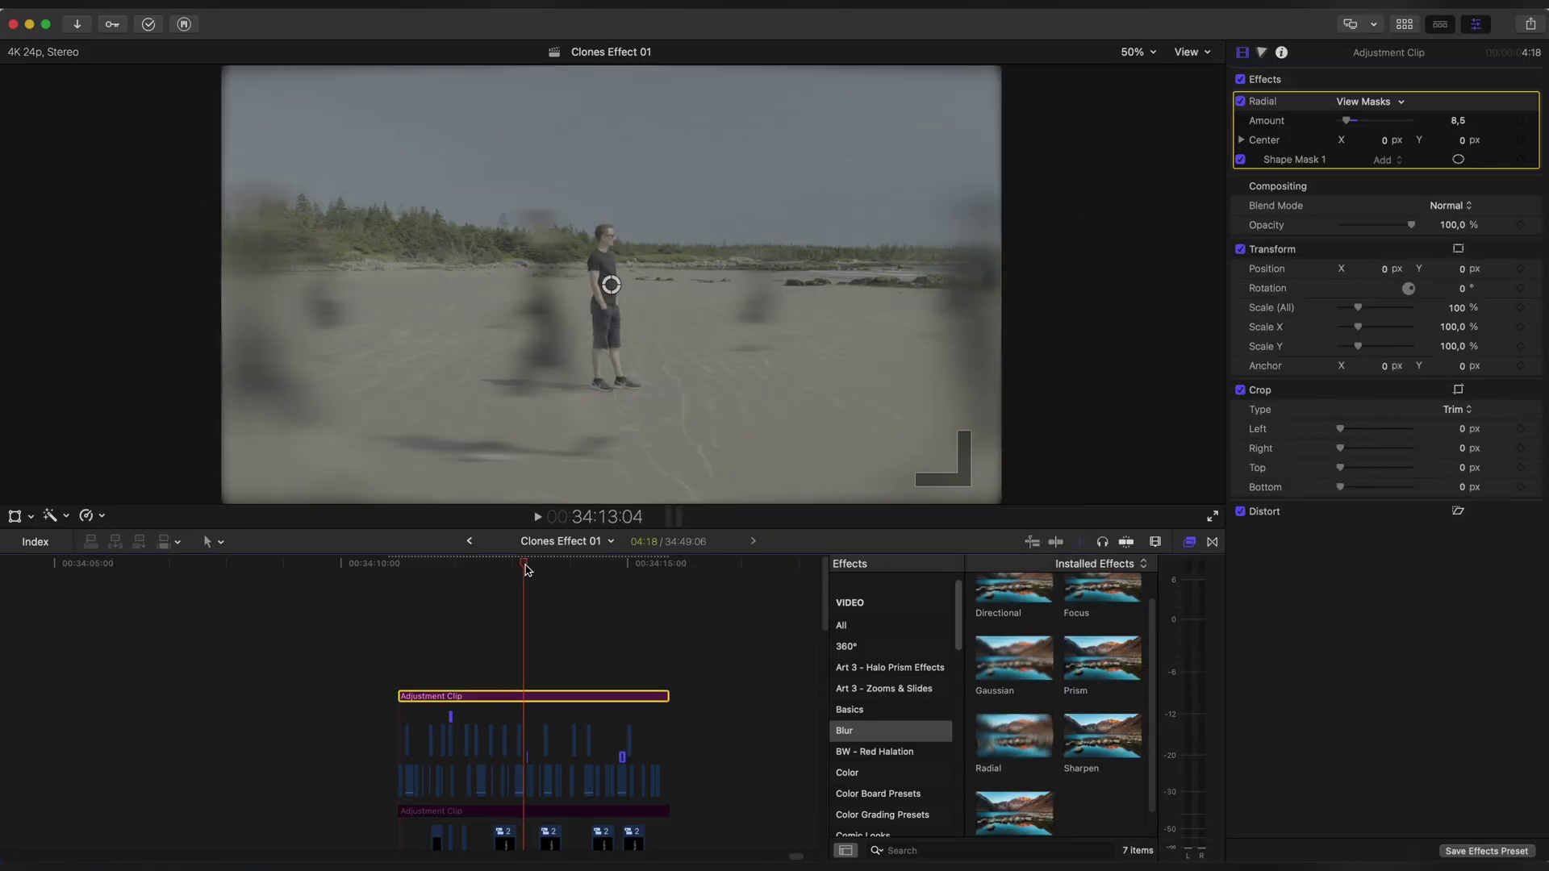
# Stack another adjustment clip on top with the Prism effect and set its Amount to 5.
pyautogui.moveTo(484, 812); pyautogui.dragTo(520, 679)
pyautogui.click(1426, 235)
pyautogui.write('5')
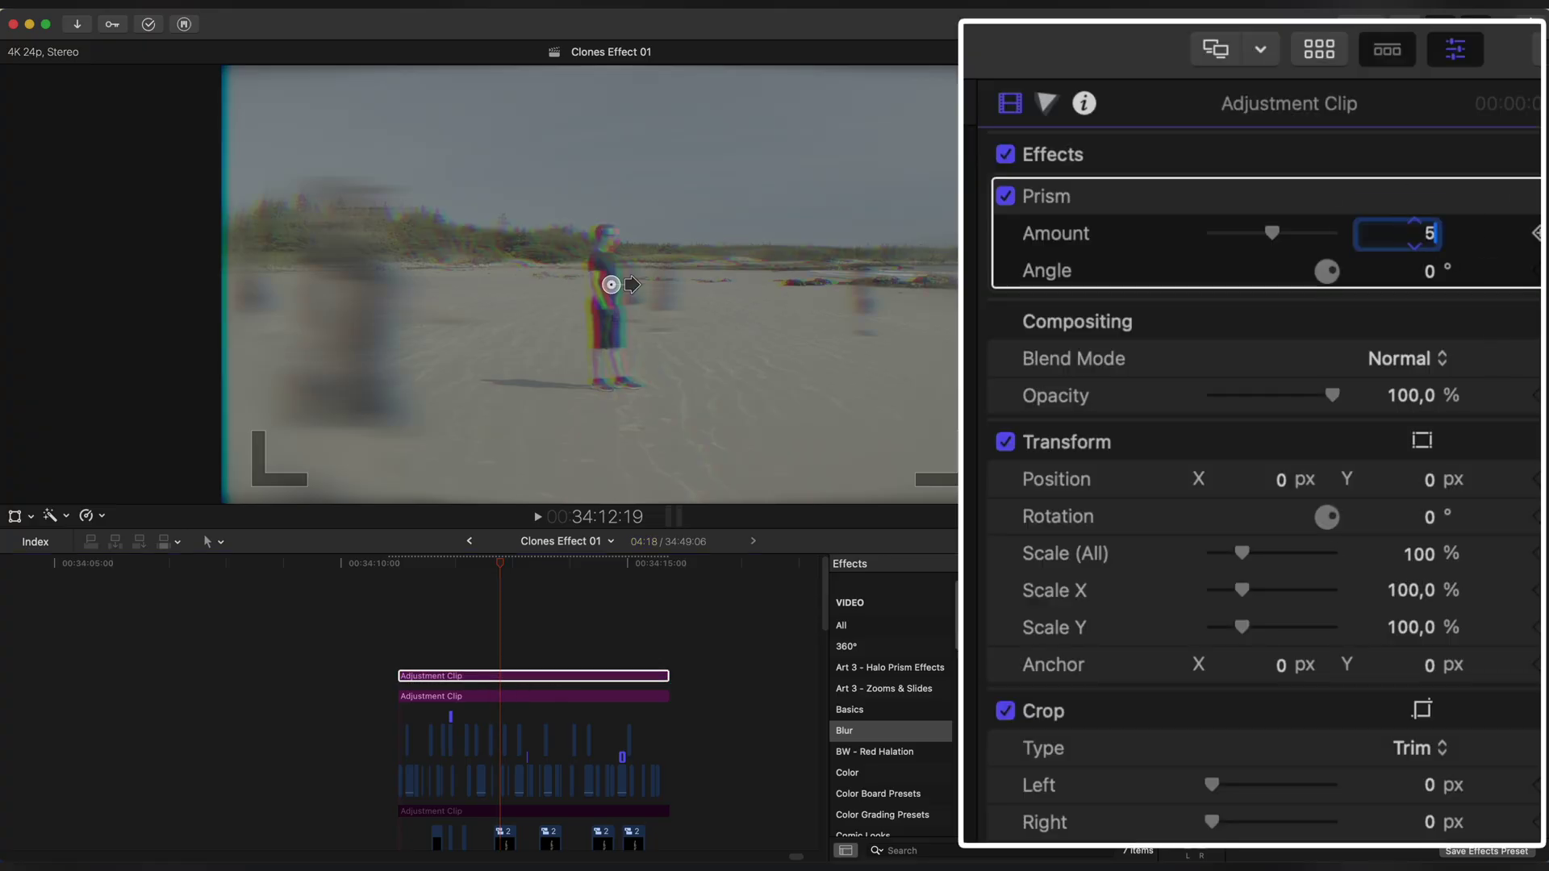
# Add a shape mask to the Prism effect and set the effect's Amount to 8.
pyautogui.click(1421, 200)
pyautogui.click(1297, 218)
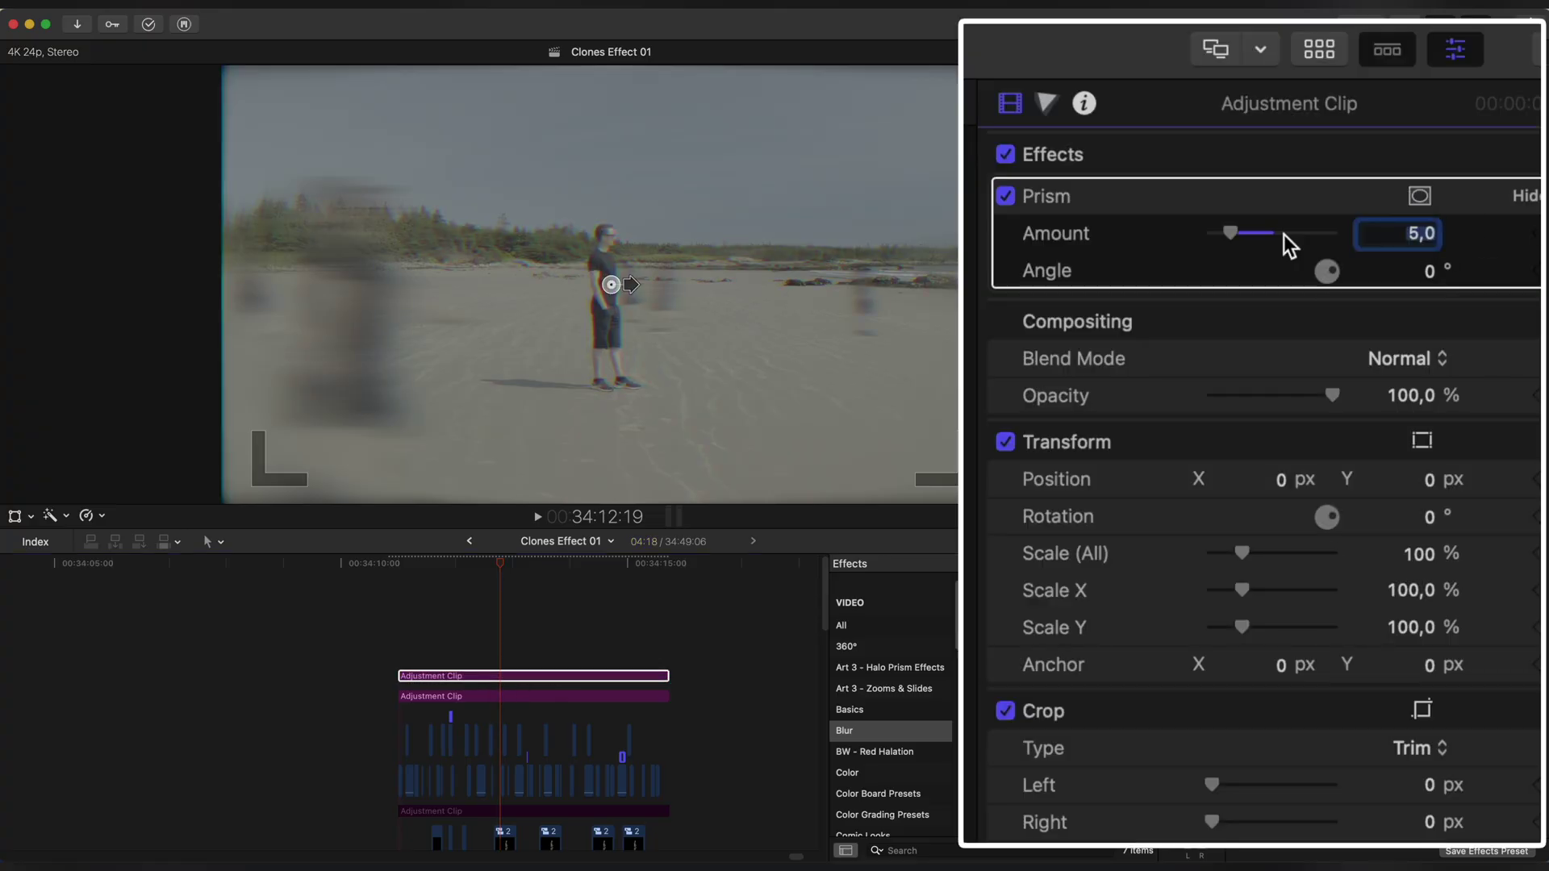
pyautogui.write('8')
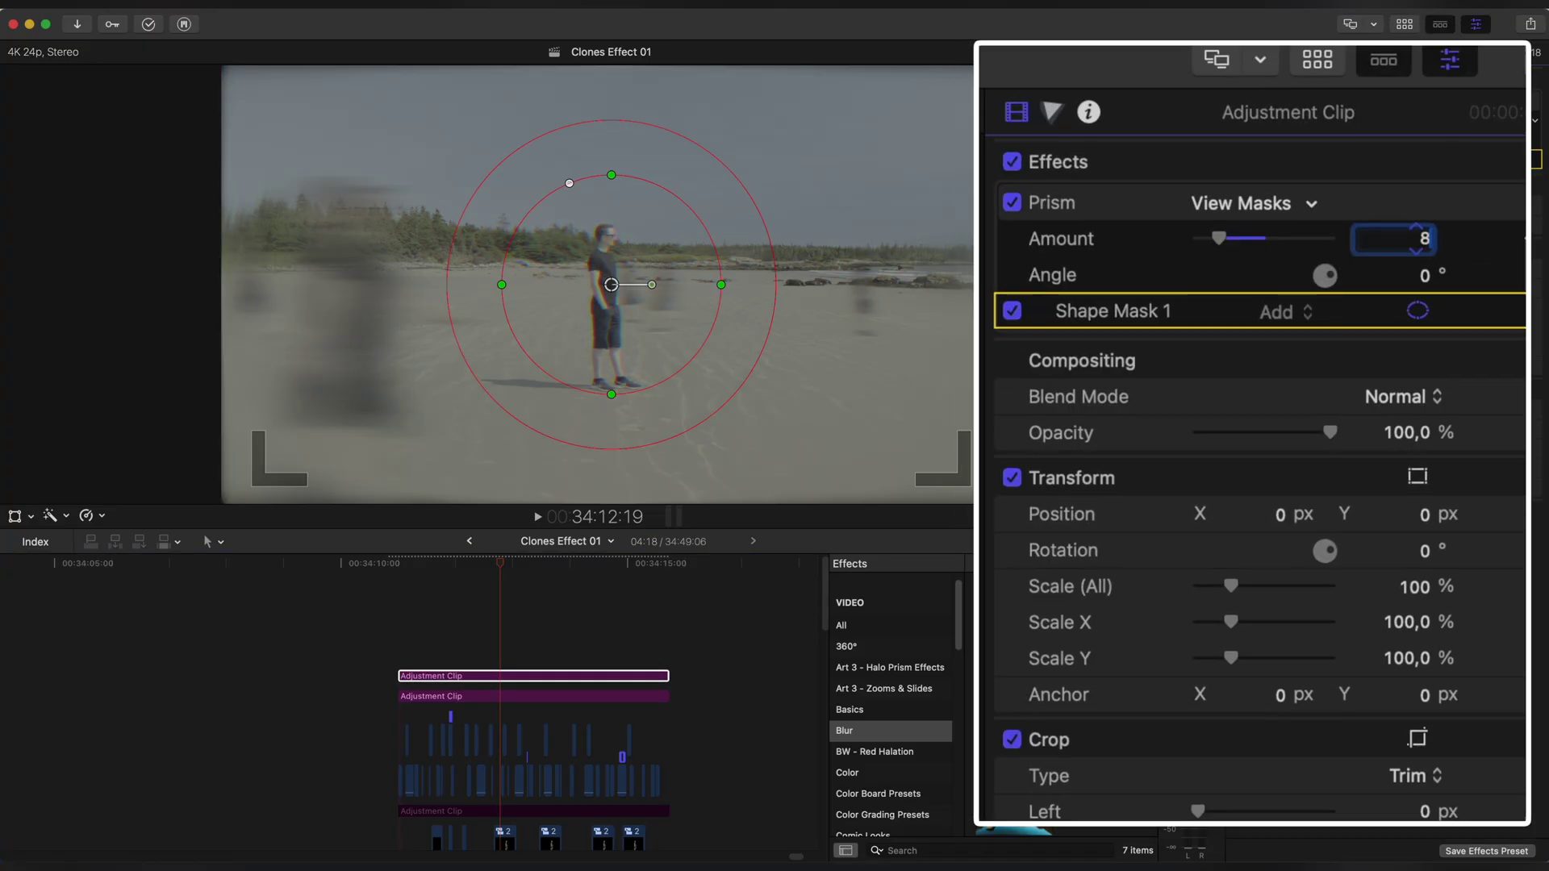
pyautogui.press('Return')
# Fit the Prism shape mask around the standing man, extend its feather widely, and invert the mask.
pyautogui.moveTo(502, 285); pyautogui.dragTo(494, 286)
pyautogui.moveTo(611, 175); pyautogui.dragTo(611, 218)
pyautogui.moveTo(729, 288); pyautogui.dragTo(669, 287)
pyautogui.moveTo(612, 285); pyautogui.dragTo(604, 295)
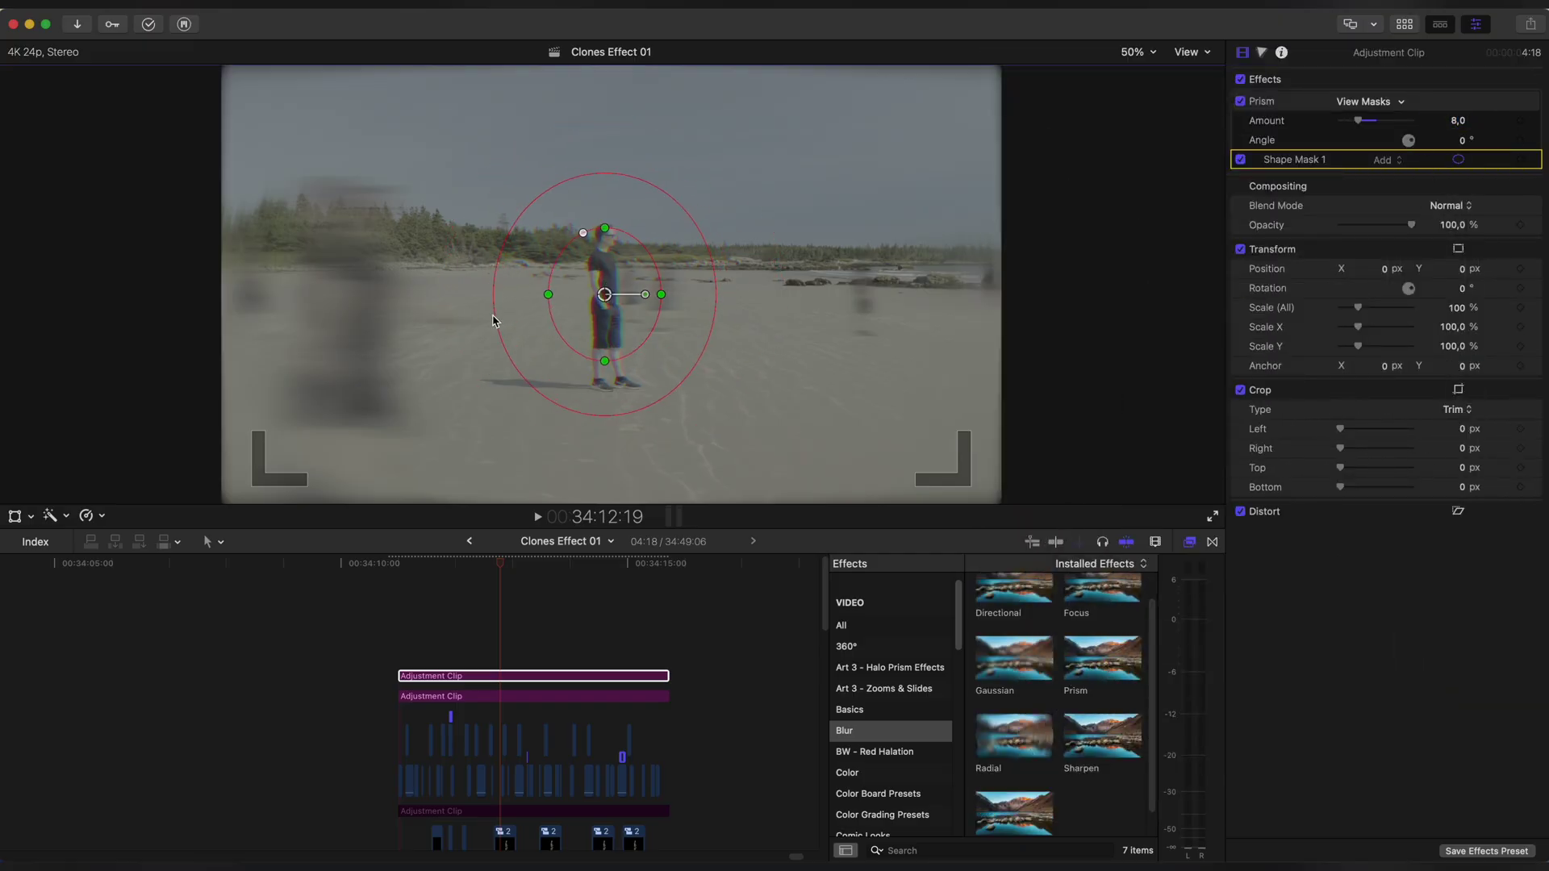
pyautogui.moveTo(604, 232); pyautogui.dragTo(604, 228)
pyautogui.moveTo(549, 295); pyautogui.dragTo(524, 294)
pyautogui.click(1456, 101)
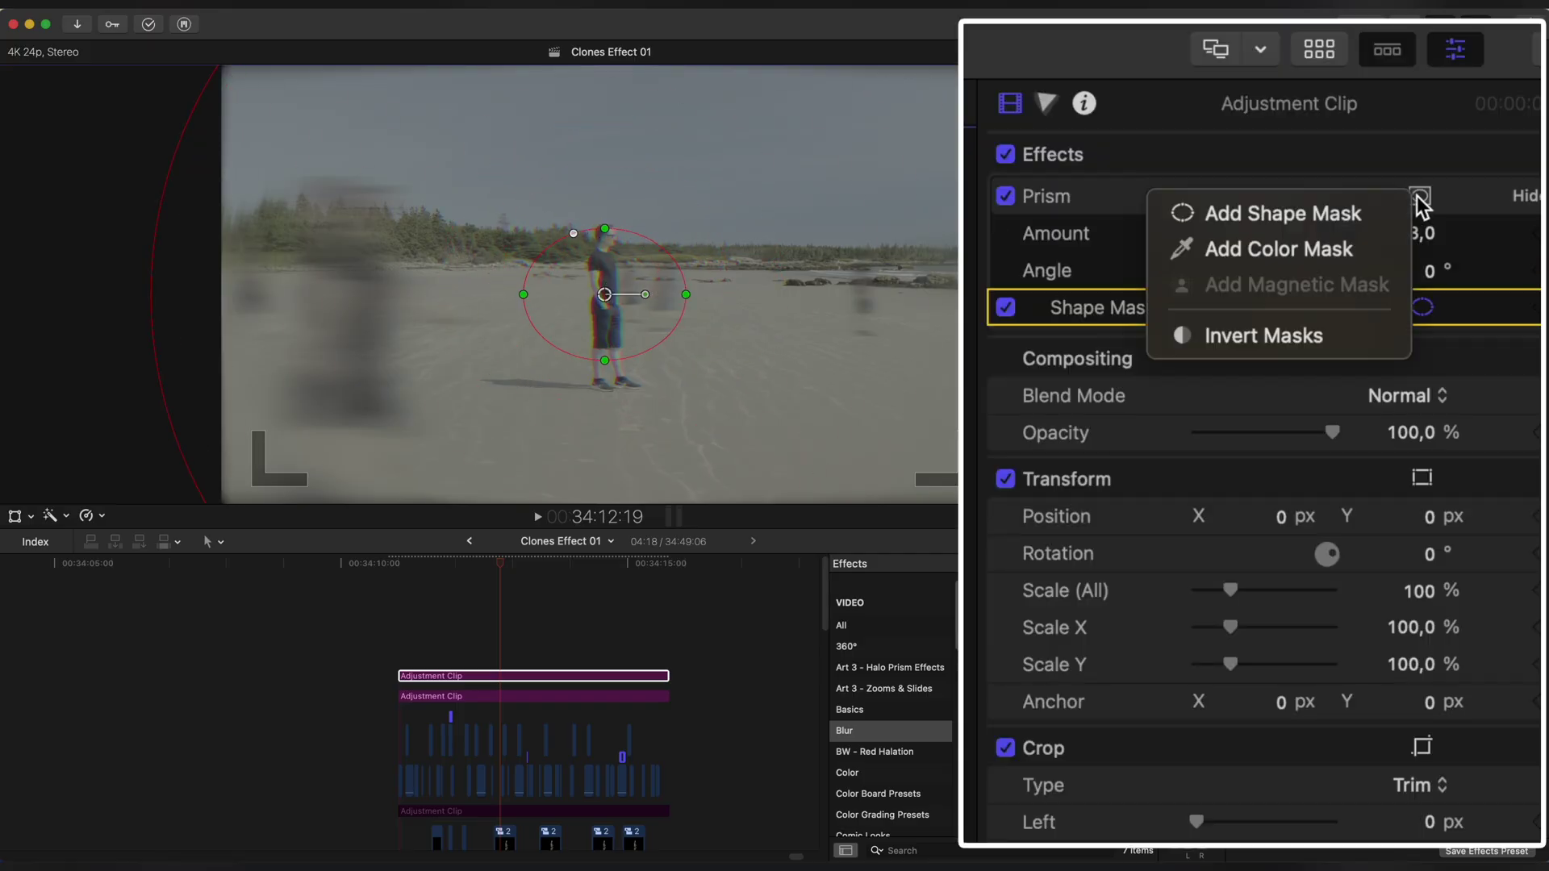
pyautogui.click(1350, 335)
# Add the Directional effect to the topmost adjustment clip, set its Amount to 55, and give it a shape mask.
pyautogui.moveTo(1028, 602); pyautogui.dragTo(585, 680)
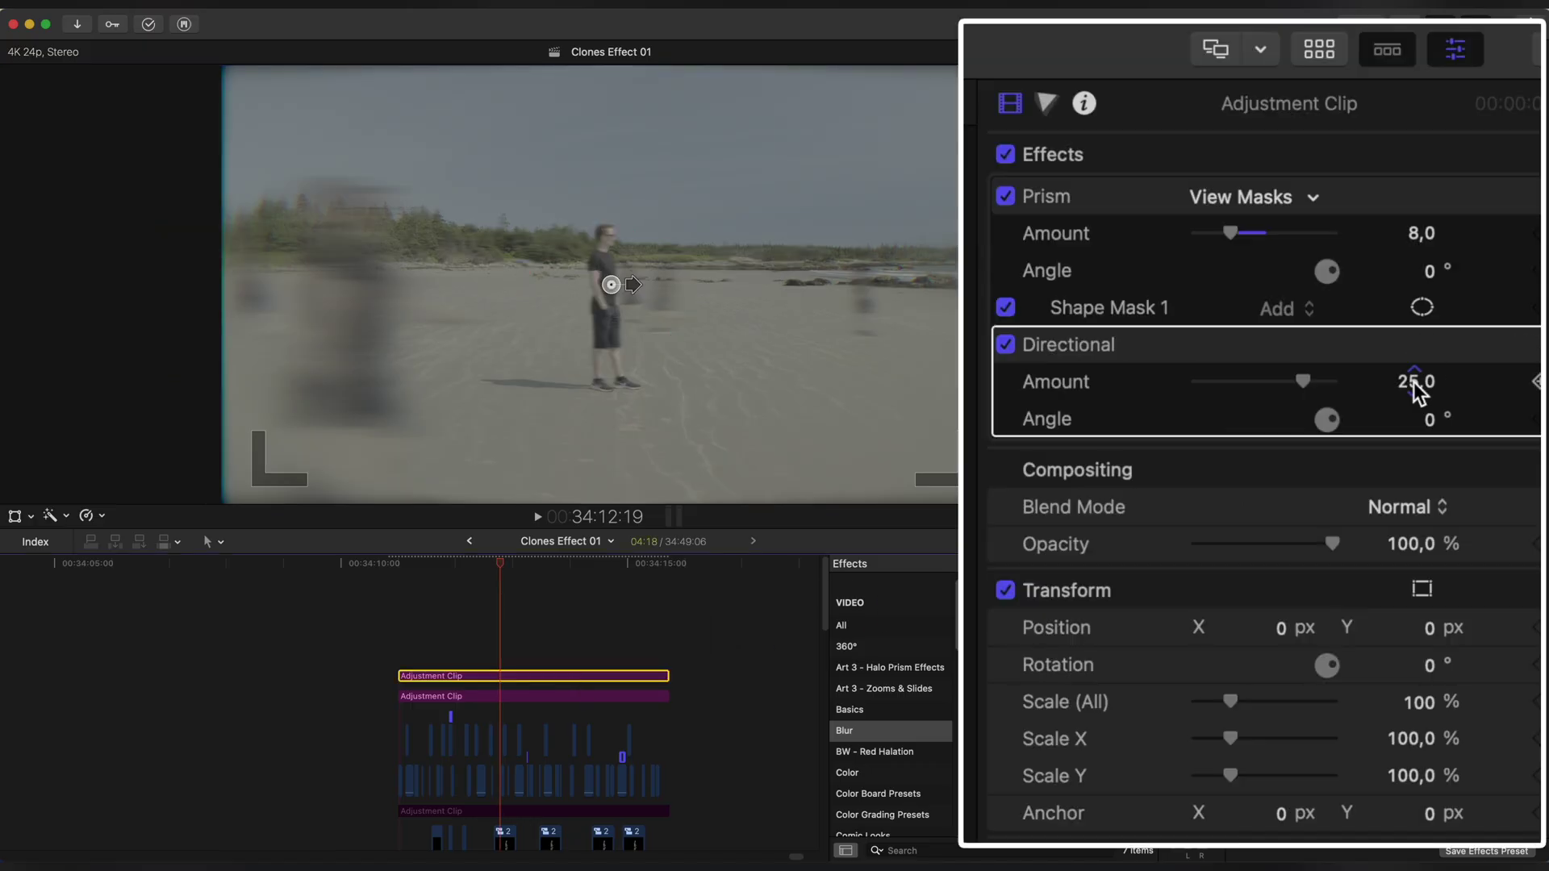
pyautogui.click(1457, 178)
pyautogui.click(1387, 192)
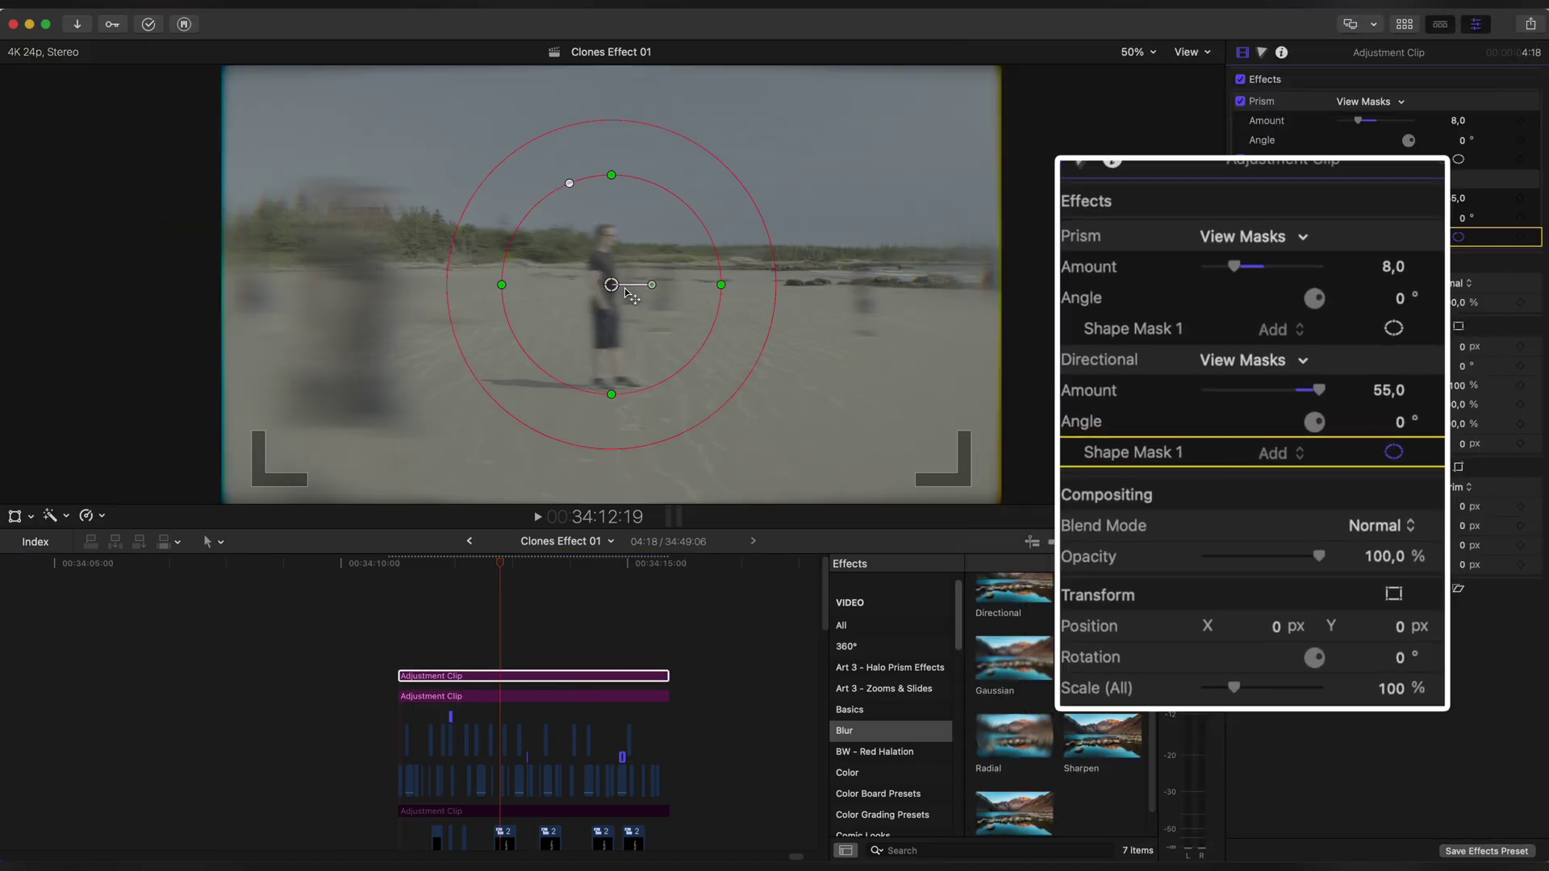
# Narrow the Directional effect's shape mask onto the standing man, feather it widely, and invert the mask.
pyautogui.moveTo(502, 287); pyautogui.dragTo(604, 300)
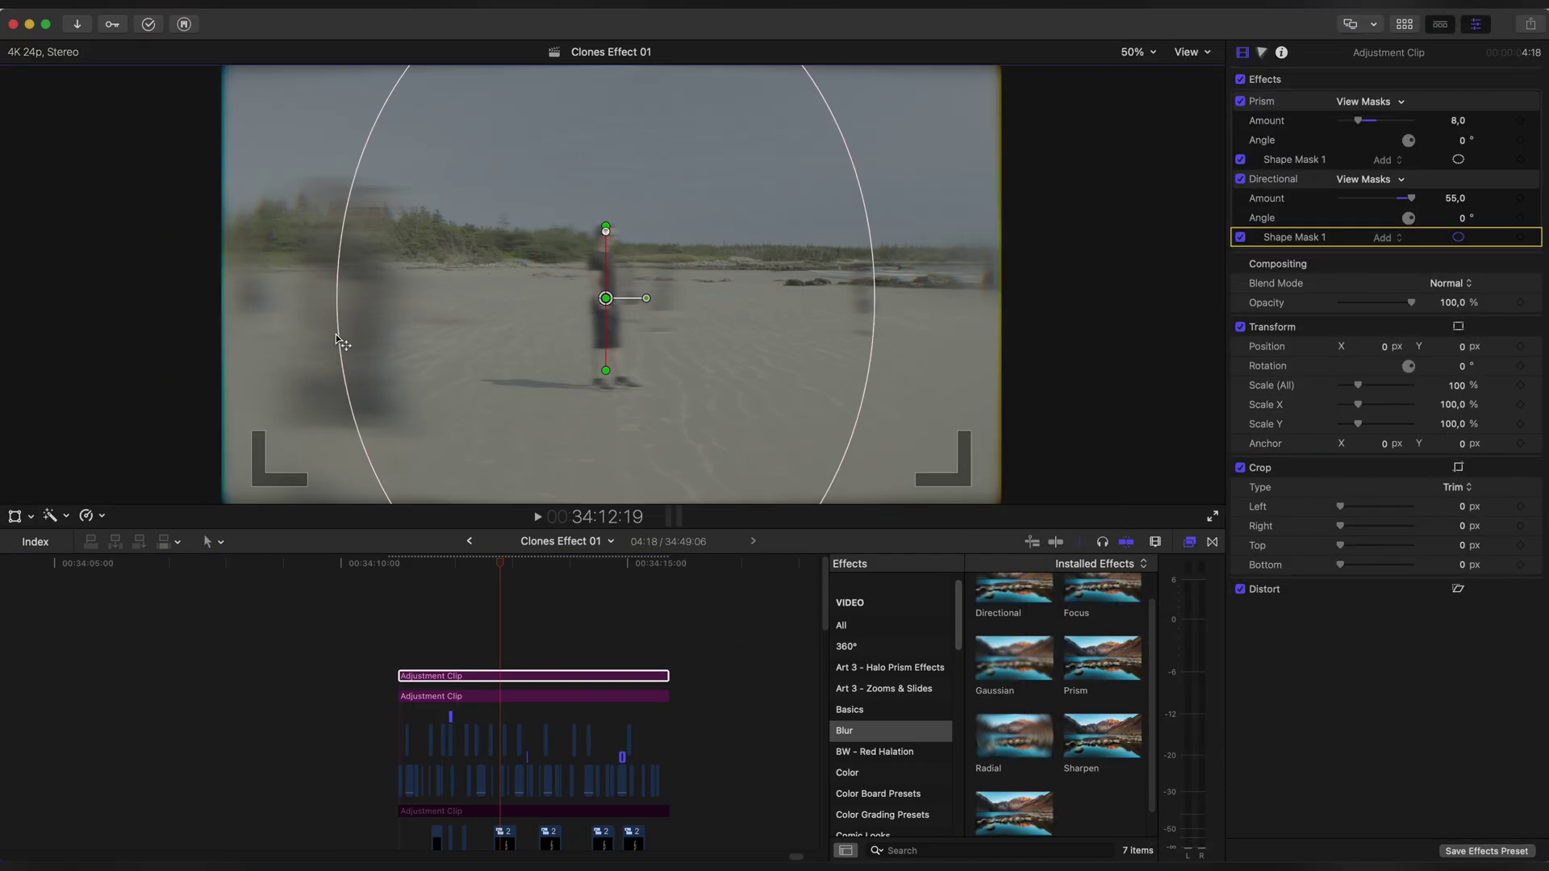
pyautogui.click(1457, 179)
pyautogui.click(1416, 255)
pyautogui.click(1190, 542)
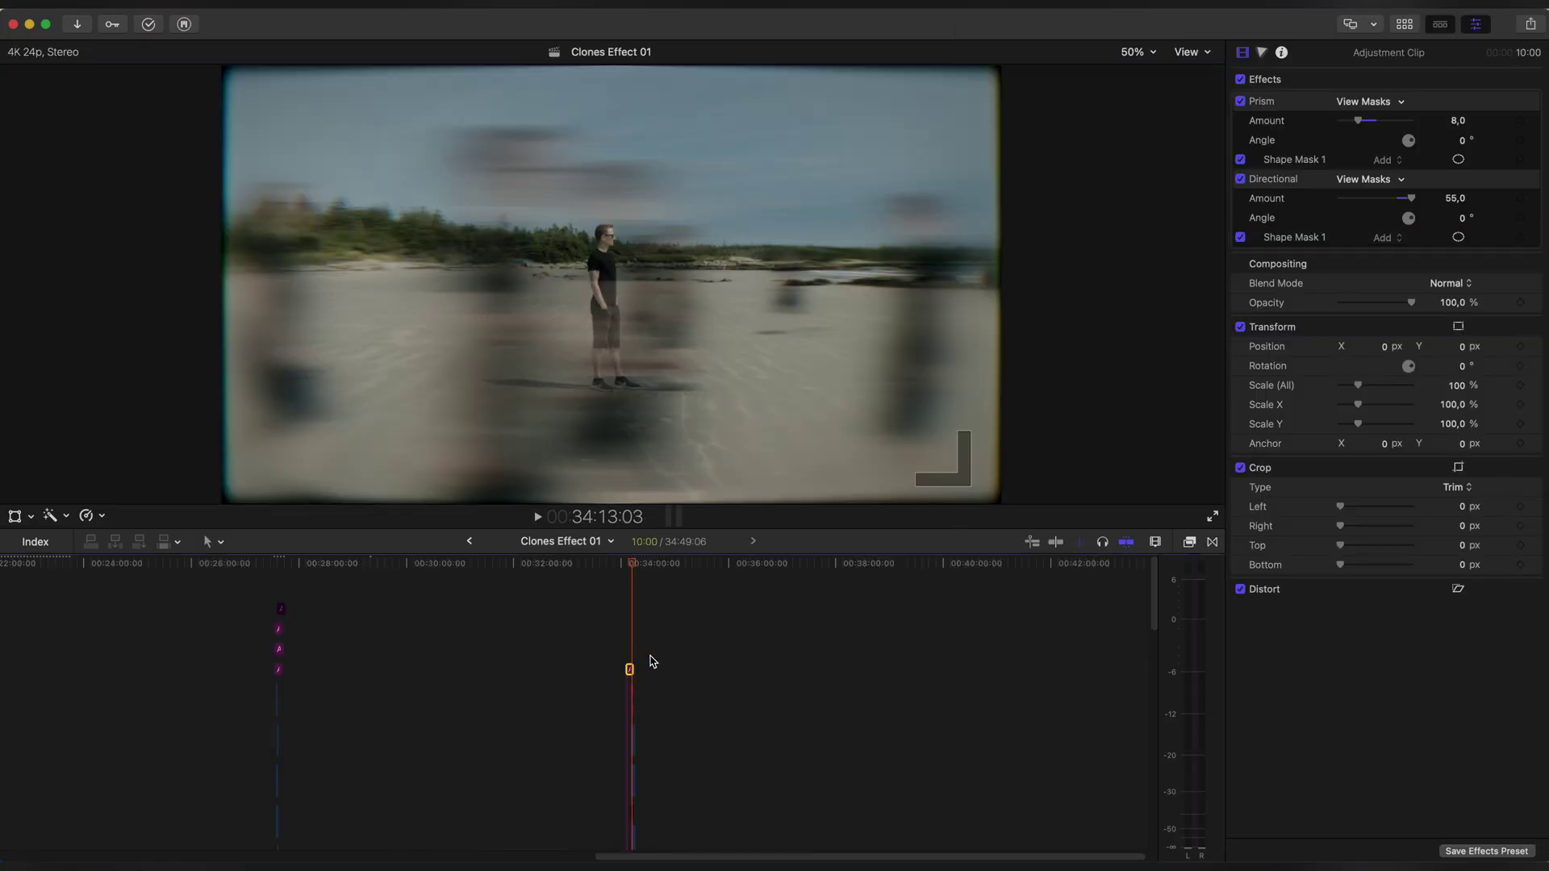
# Place the adjustment clip with Dehancer Pro v7 and Color Board on top of the clone stack.
pyautogui.moveTo(650, 657); pyautogui.dragTo(791, 673)
pyautogui.press('super+equal')
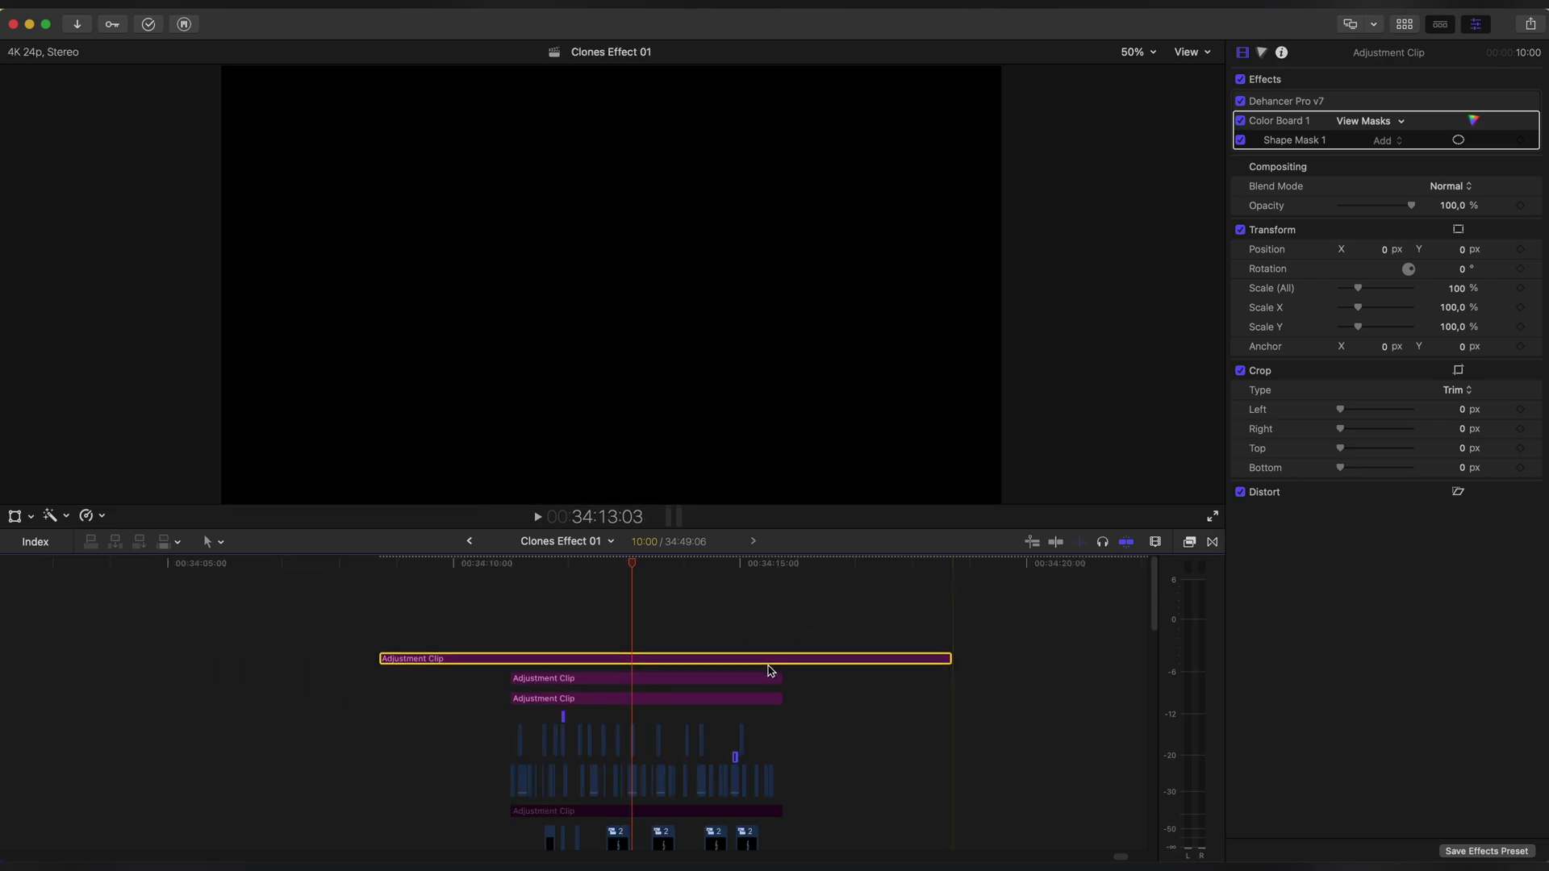
pyautogui.click(519, 561)
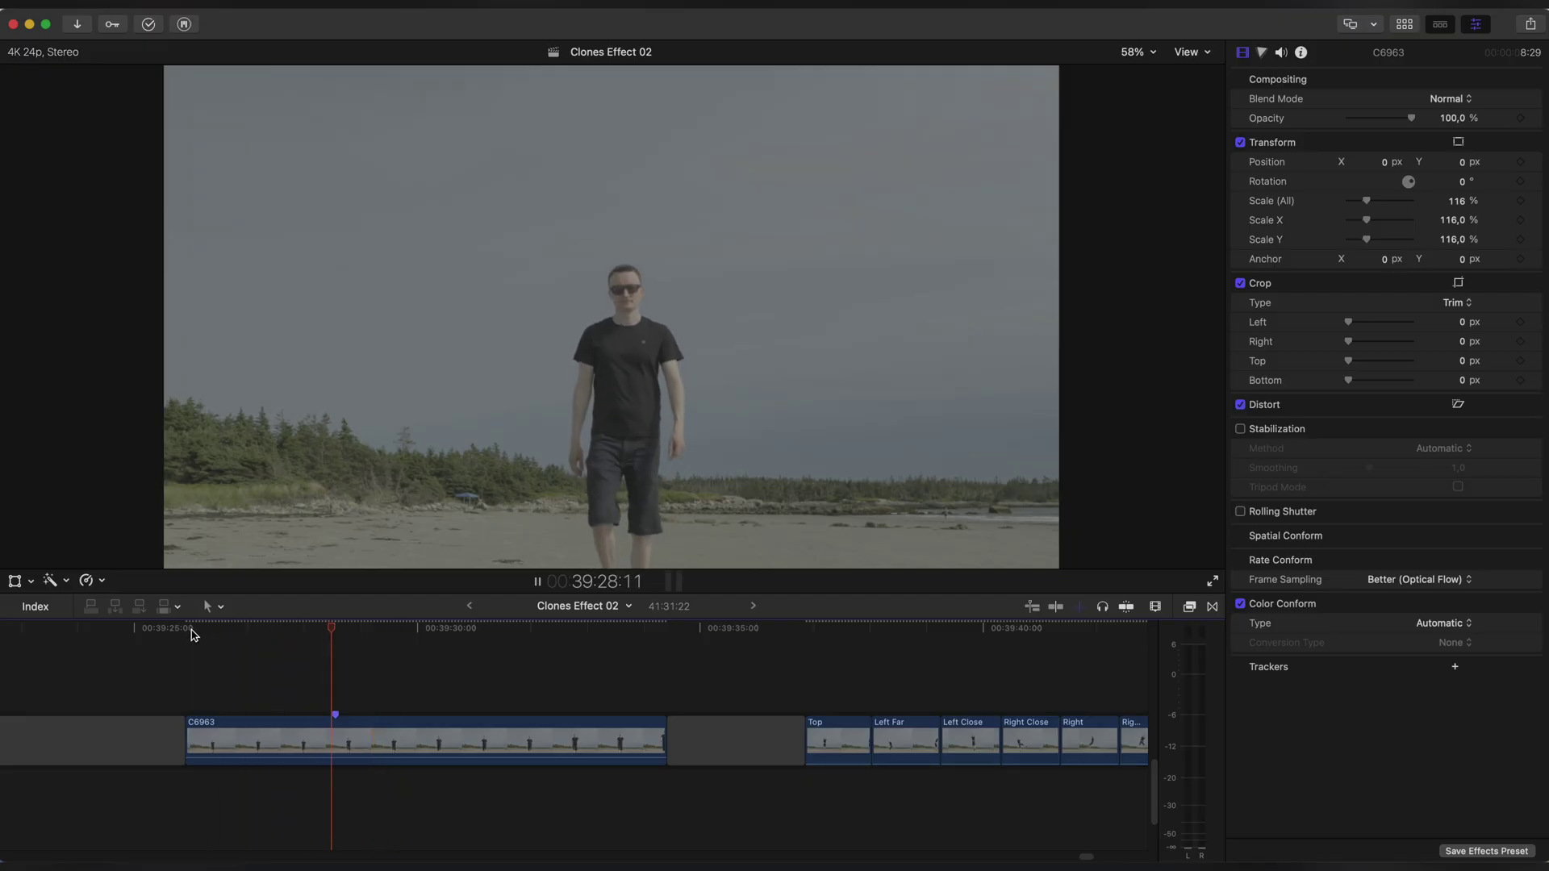
# Place the playhead in the Top jump clip of Clones Effect 02 and slow that clip to 20% speed.
pyautogui.click(805, 627)
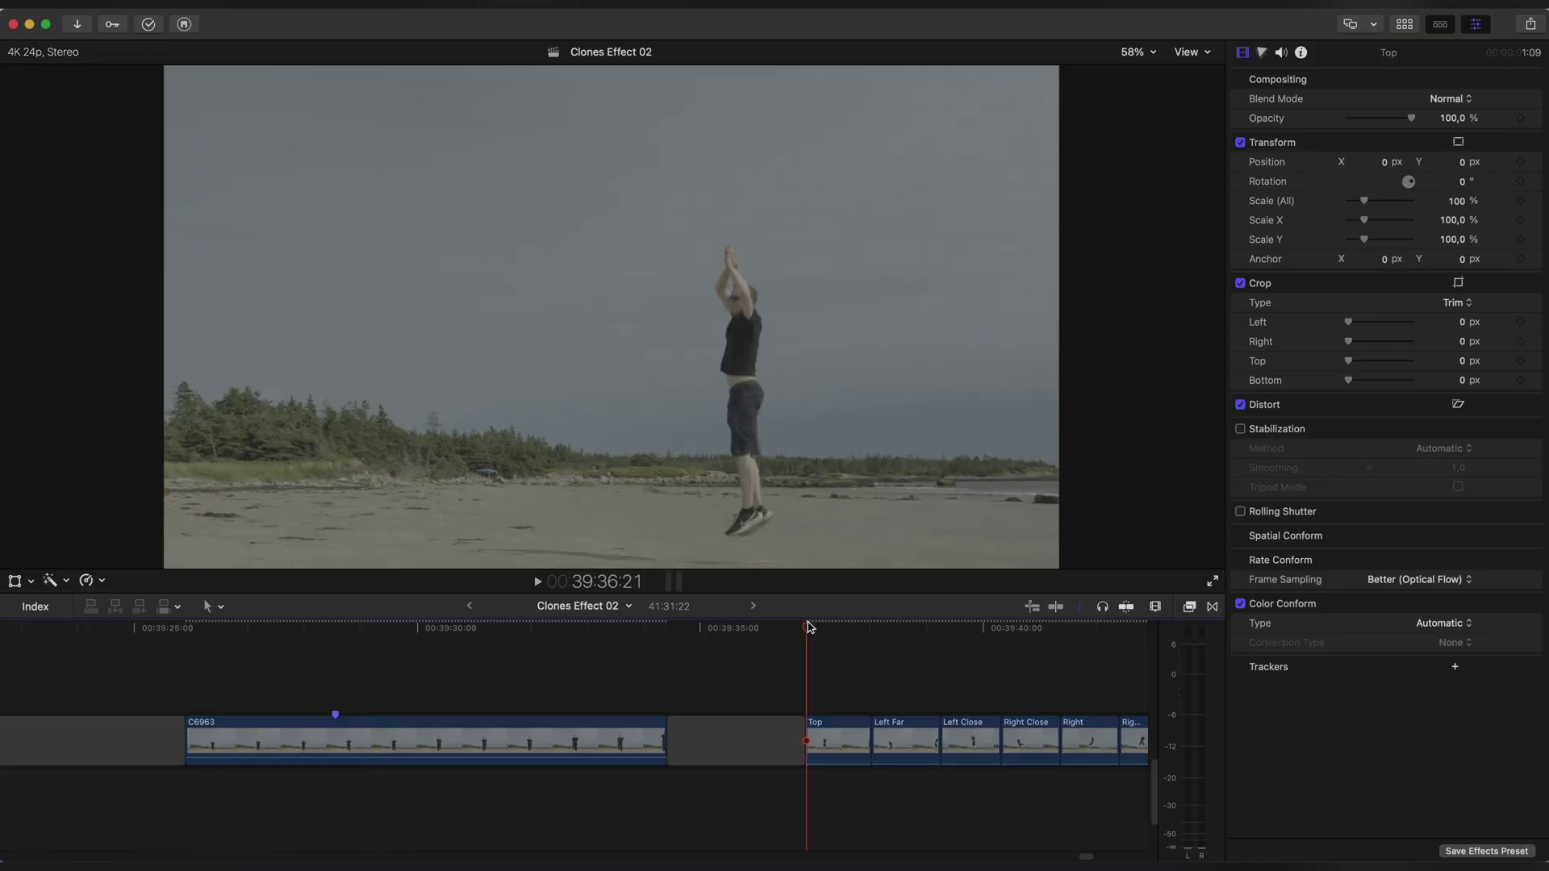
pyautogui.hscroll(3, 809, 630)
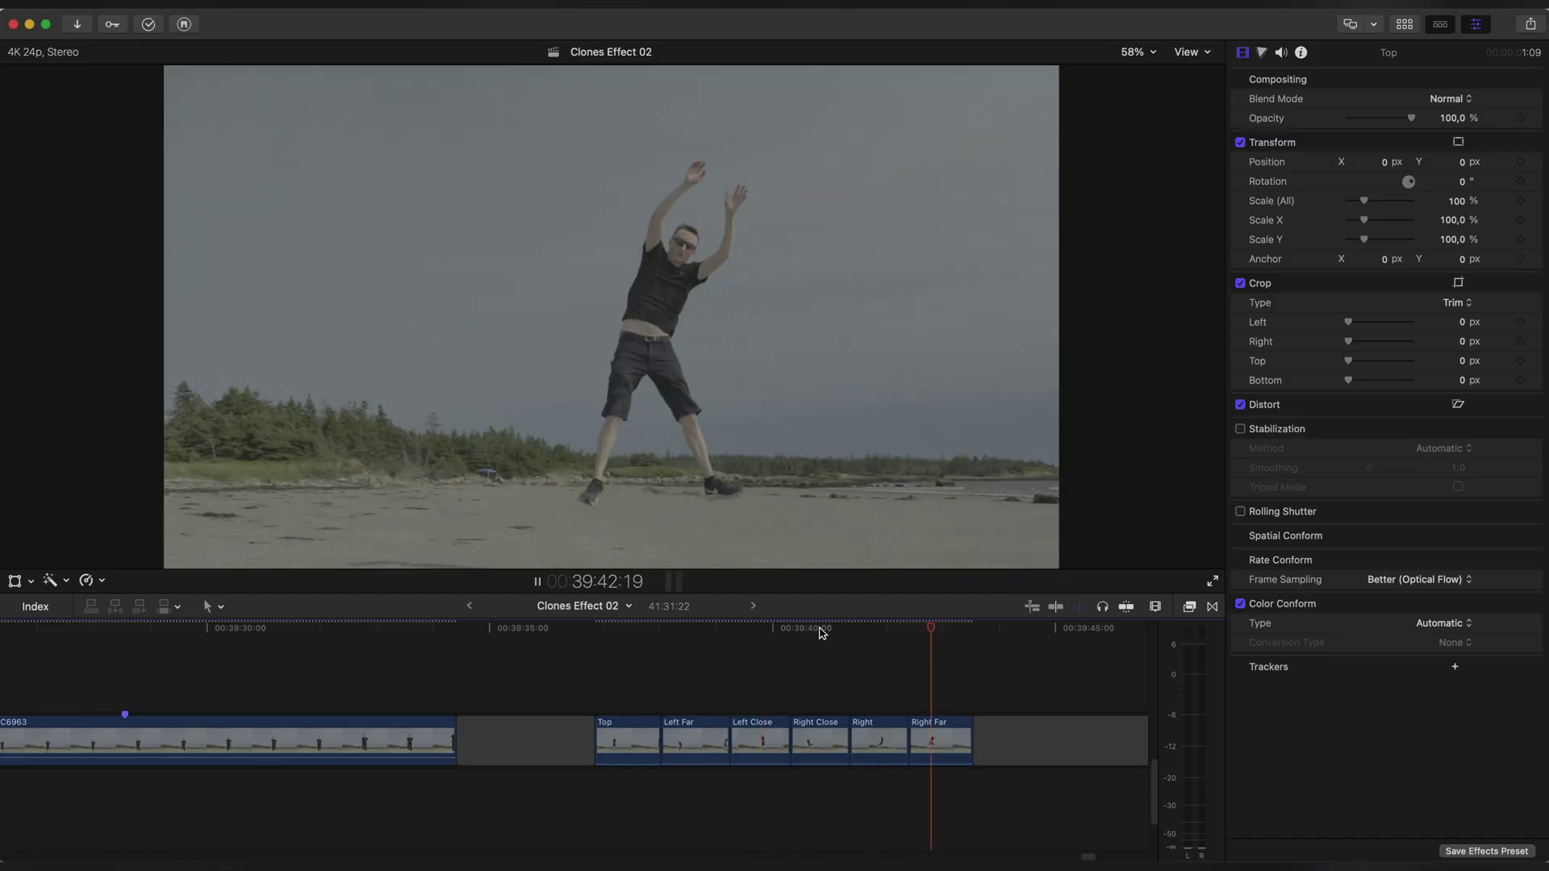
pyautogui.click(953, 741)
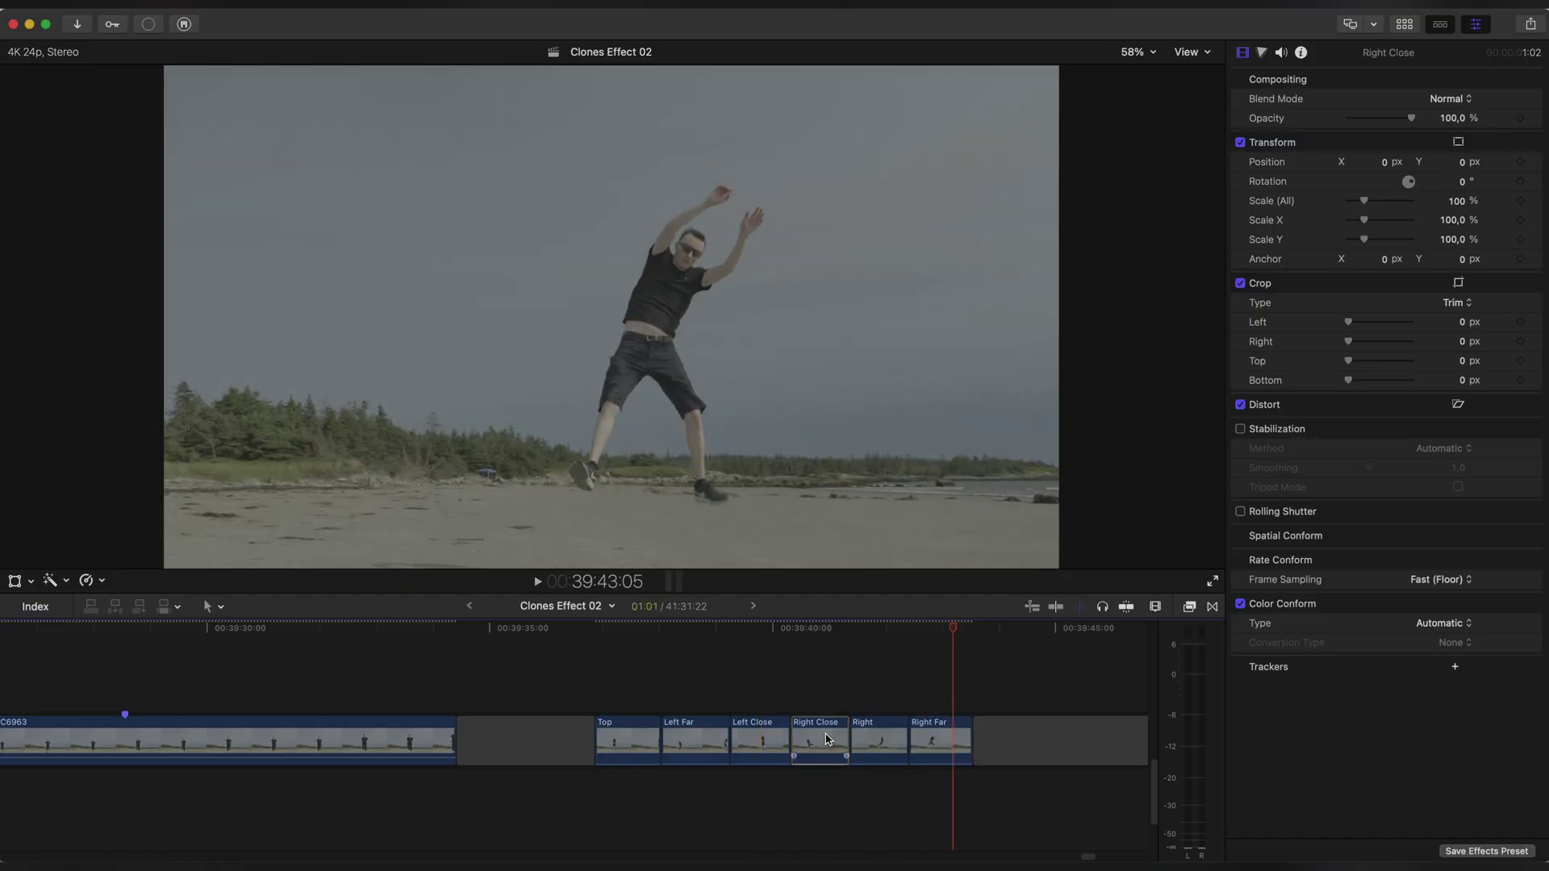
pyautogui.click(620, 627)
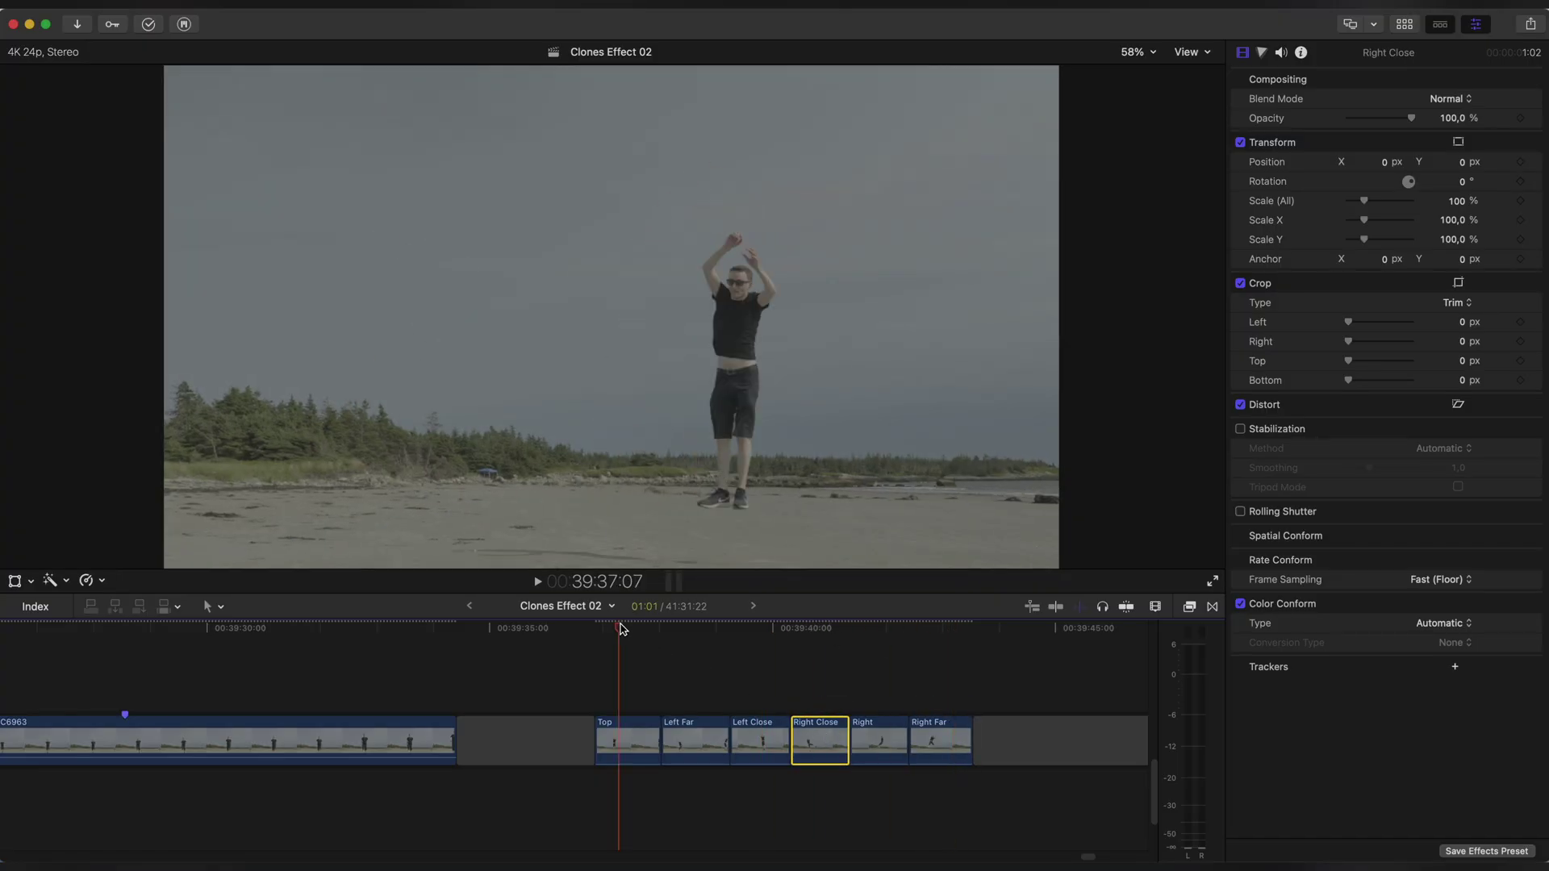
pyautogui.press('super+equal')
pyautogui.press('super+equal')
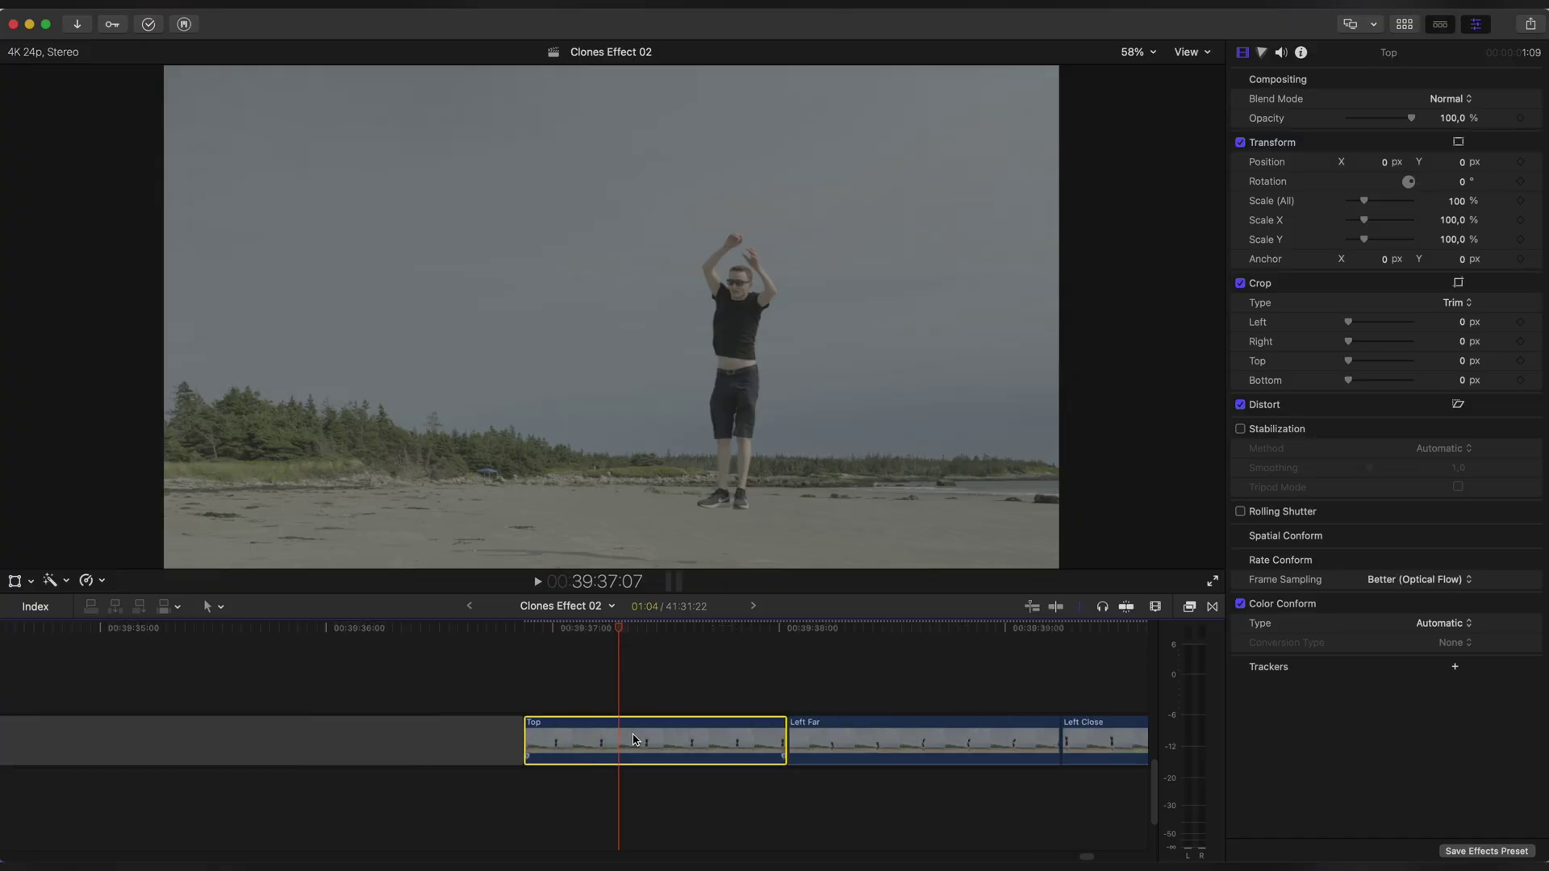
pyautogui.press('super+r')
pyautogui.moveTo(784, 712); pyautogui.dragTo(888, 719)
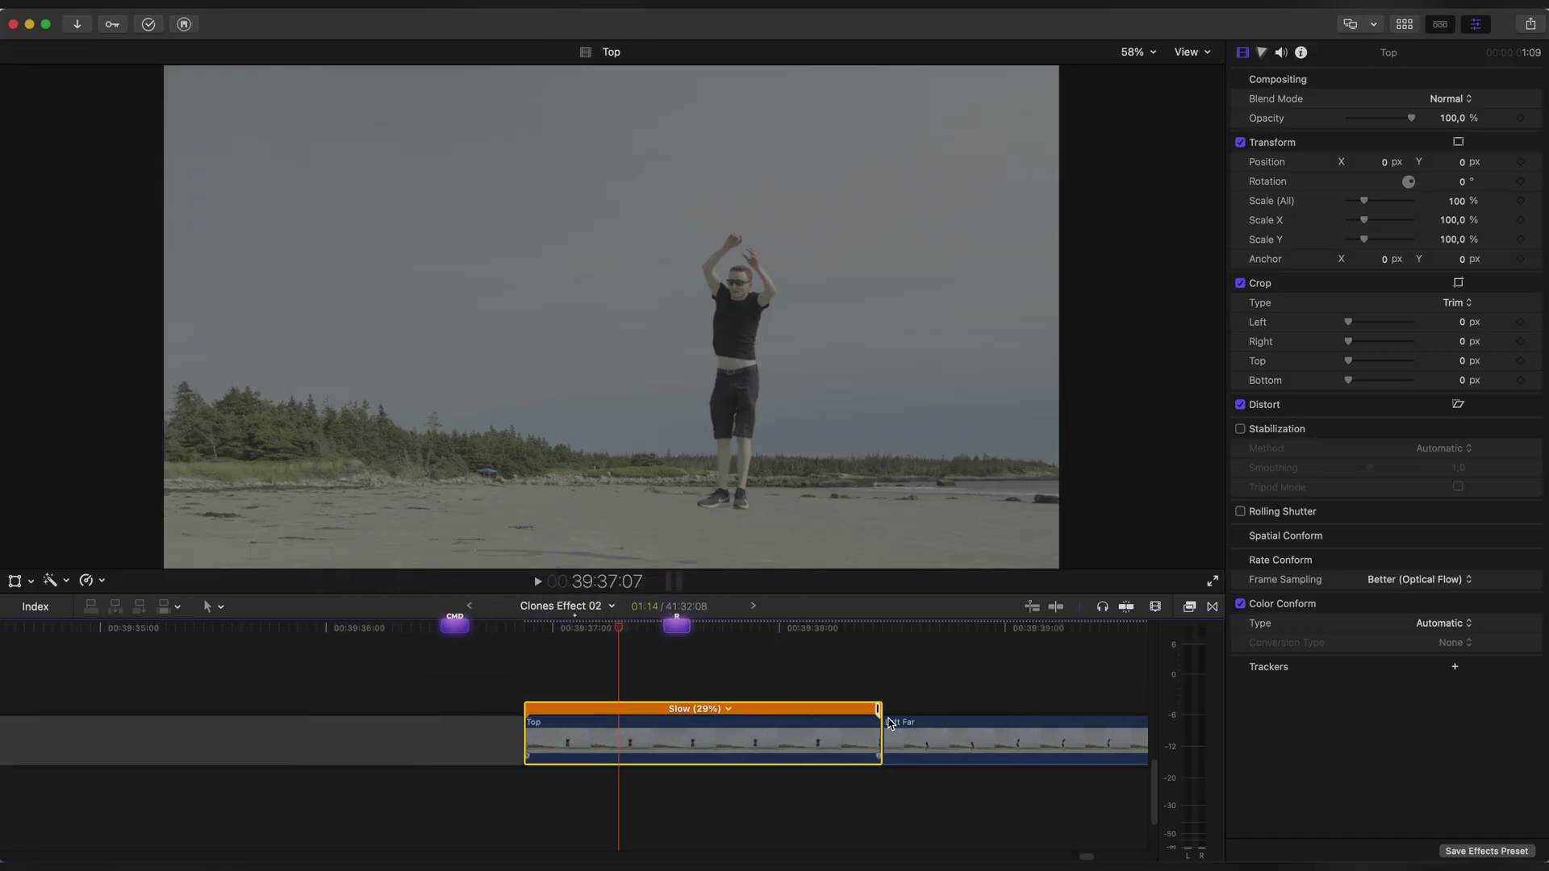
pyautogui.moveTo(1047, 737); pyautogui.dragTo(1046, 737)
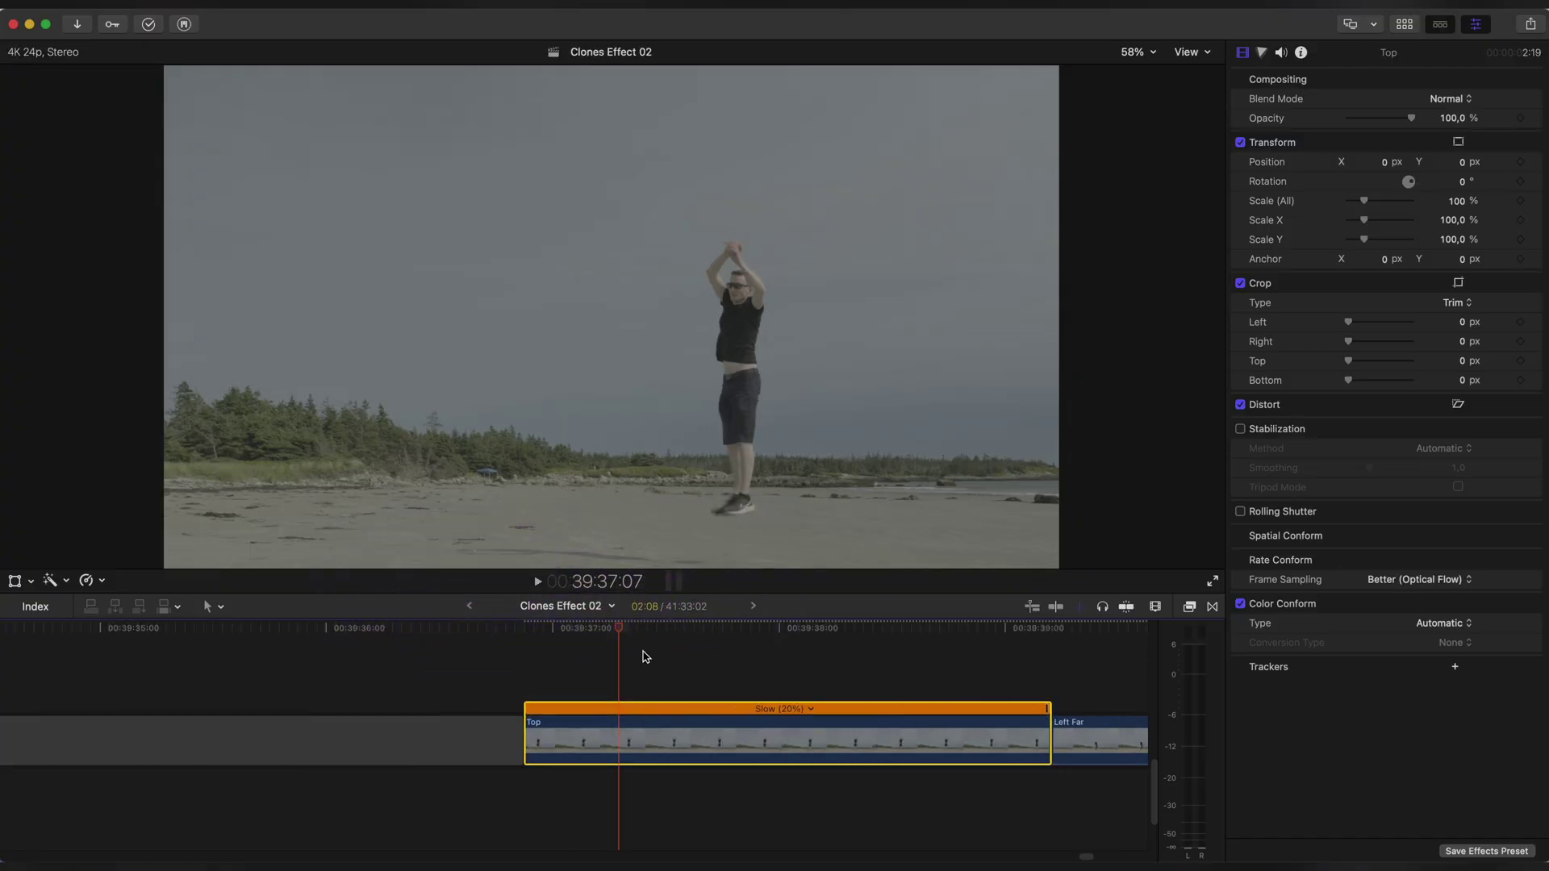
# Blade the Top clip's speed early in the clip and slow the second section to 5%.
pyautogui.hotkey('shift', 'b')
pyautogui.hscroll(5, 628, 698)
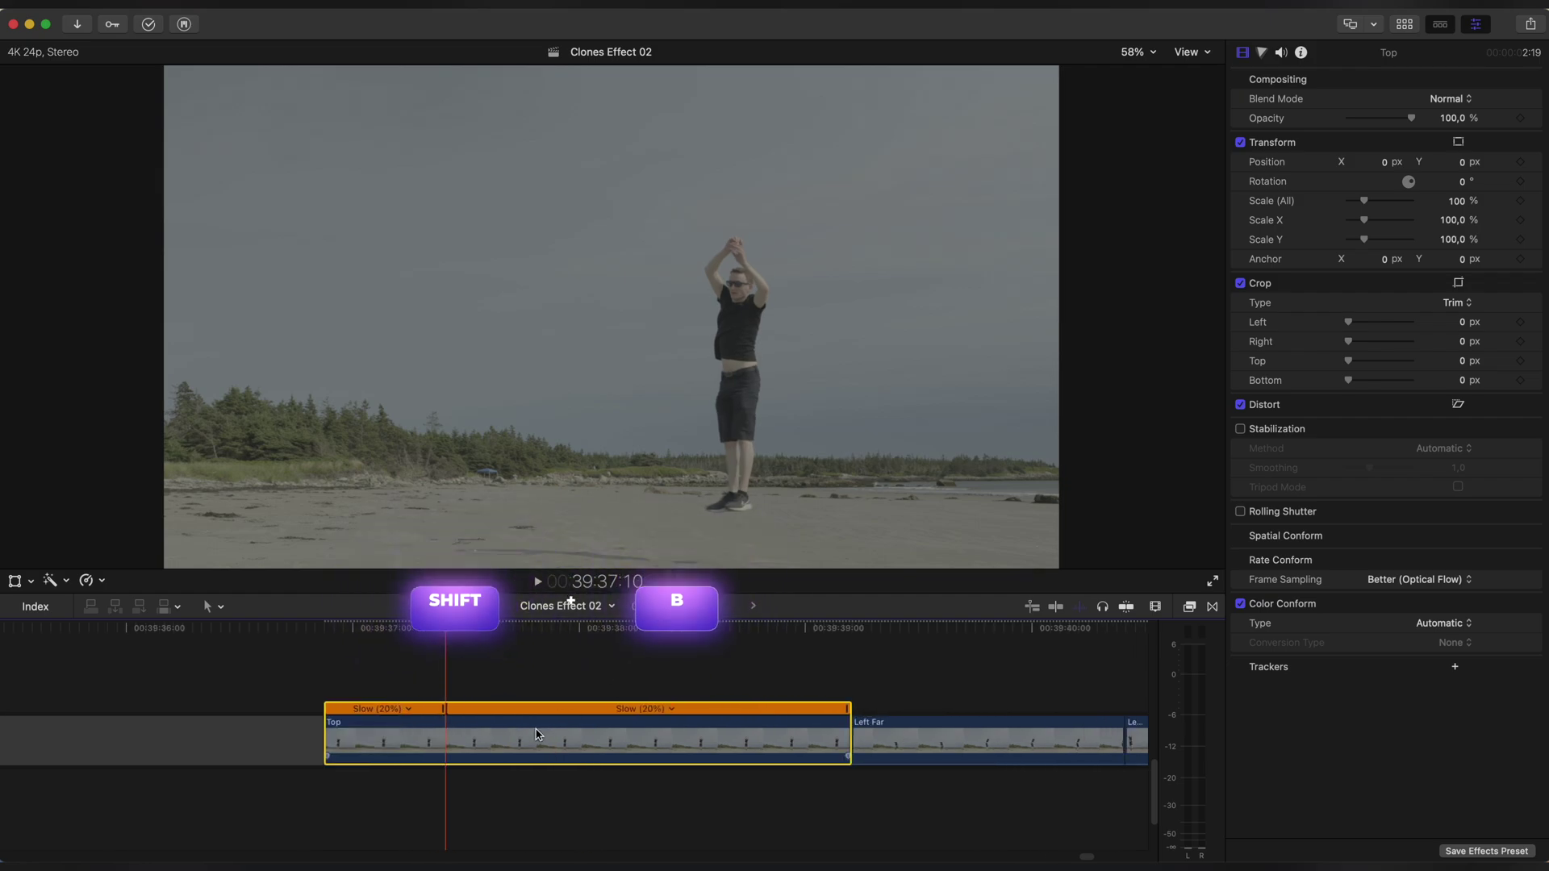
pyautogui.hscroll(3, 700, 720)
pyautogui.press('super+minus')
pyautogui.moveTo(474, 711); pyautogui.dragTo(1038, 738)
# Choose Better (Optical Flow) as the Top clip's retiming video quality and scrub through the slow motion.
pyautogui.click(103, 581)
pyautogui.moveTo(178, 495)
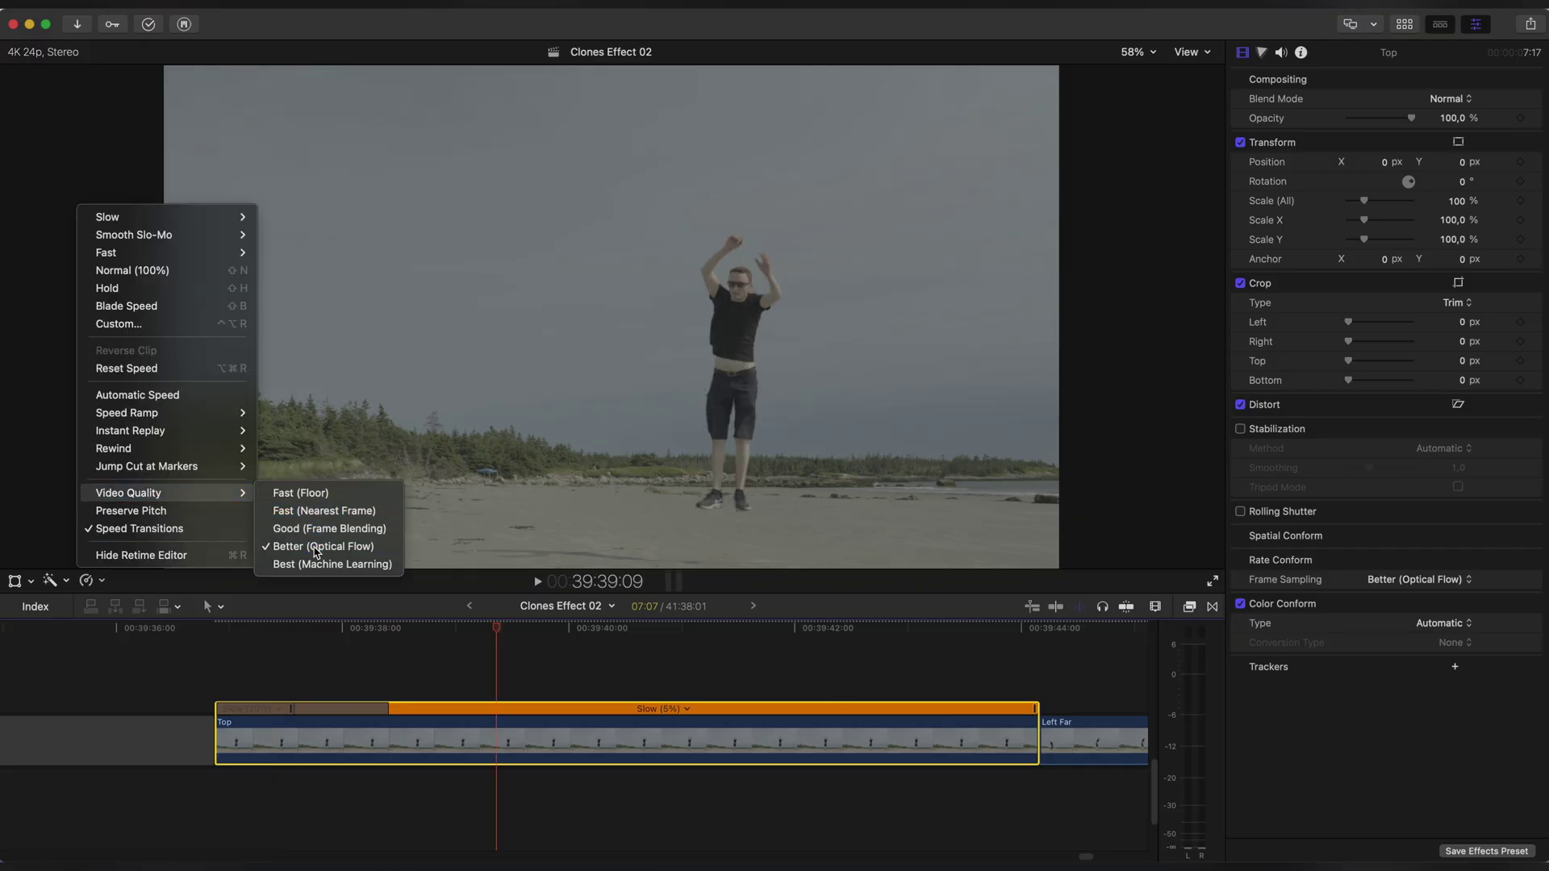
pyautogui.click(316, 548)
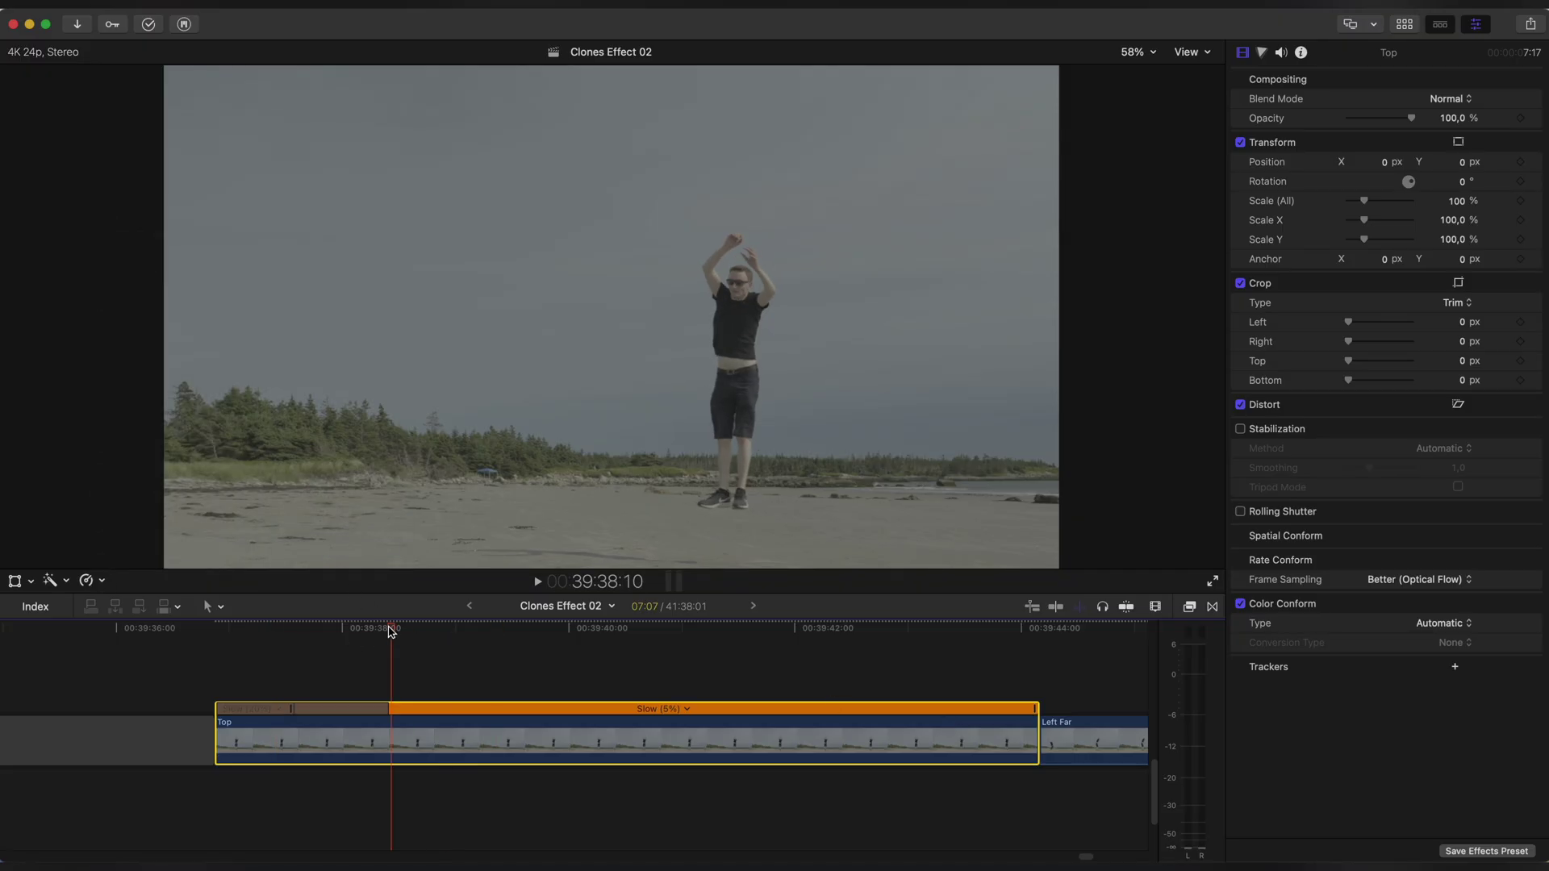
pyautogui.moveTo(284, 629); pyautogui.dragTo(351, 636)
# Switch the Top clip's retiming video quality to Fast (Floor) and play the slow motion for comparison.
pyautogui.click(102, 582)
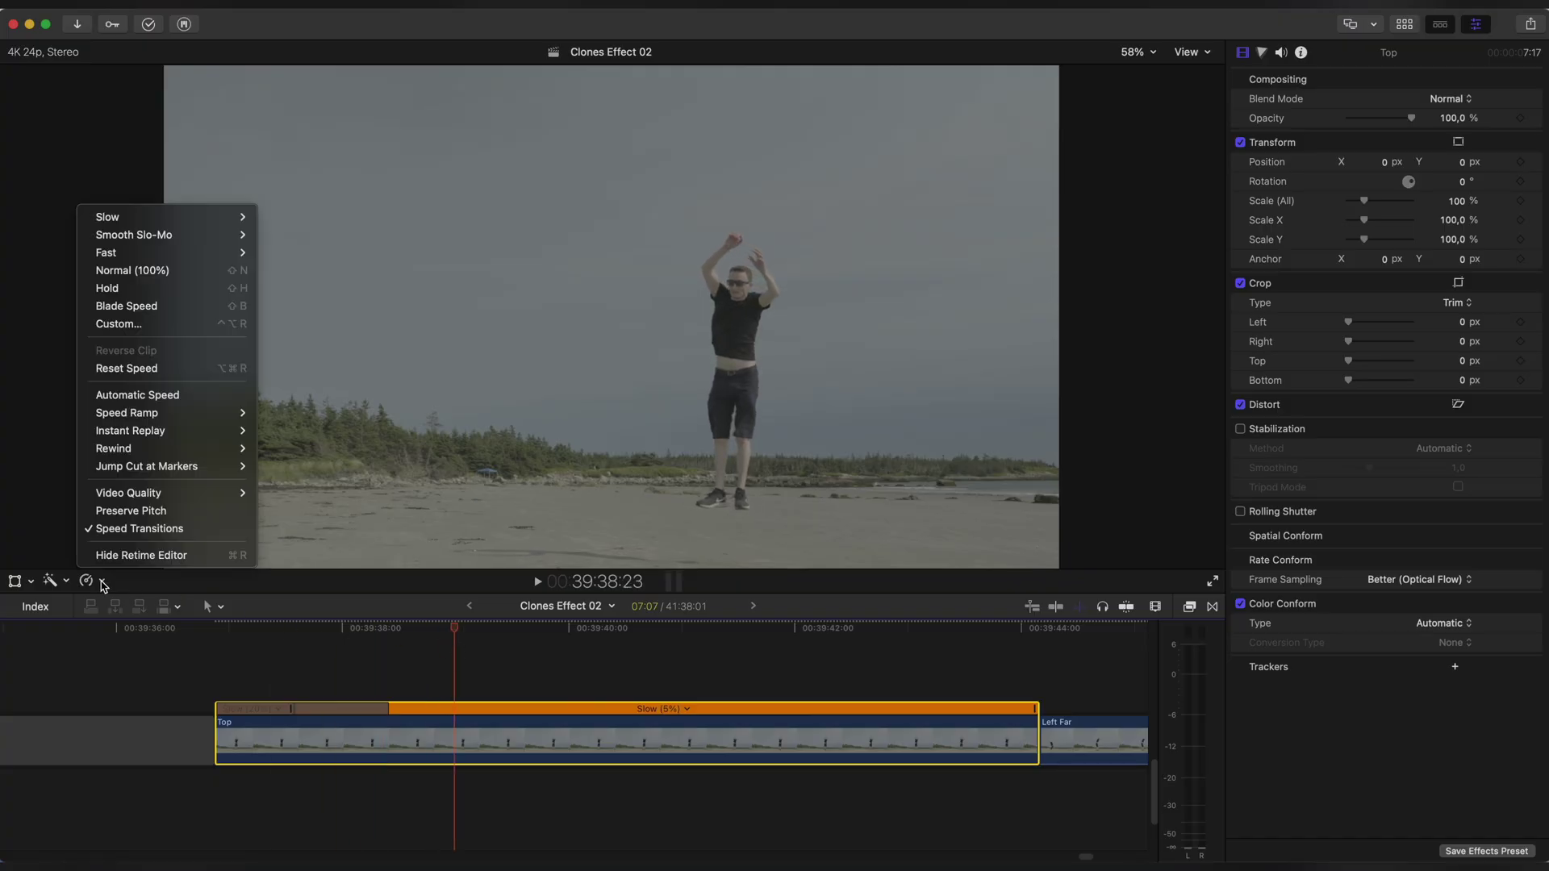
pyautogui.moveTo(151, 495)
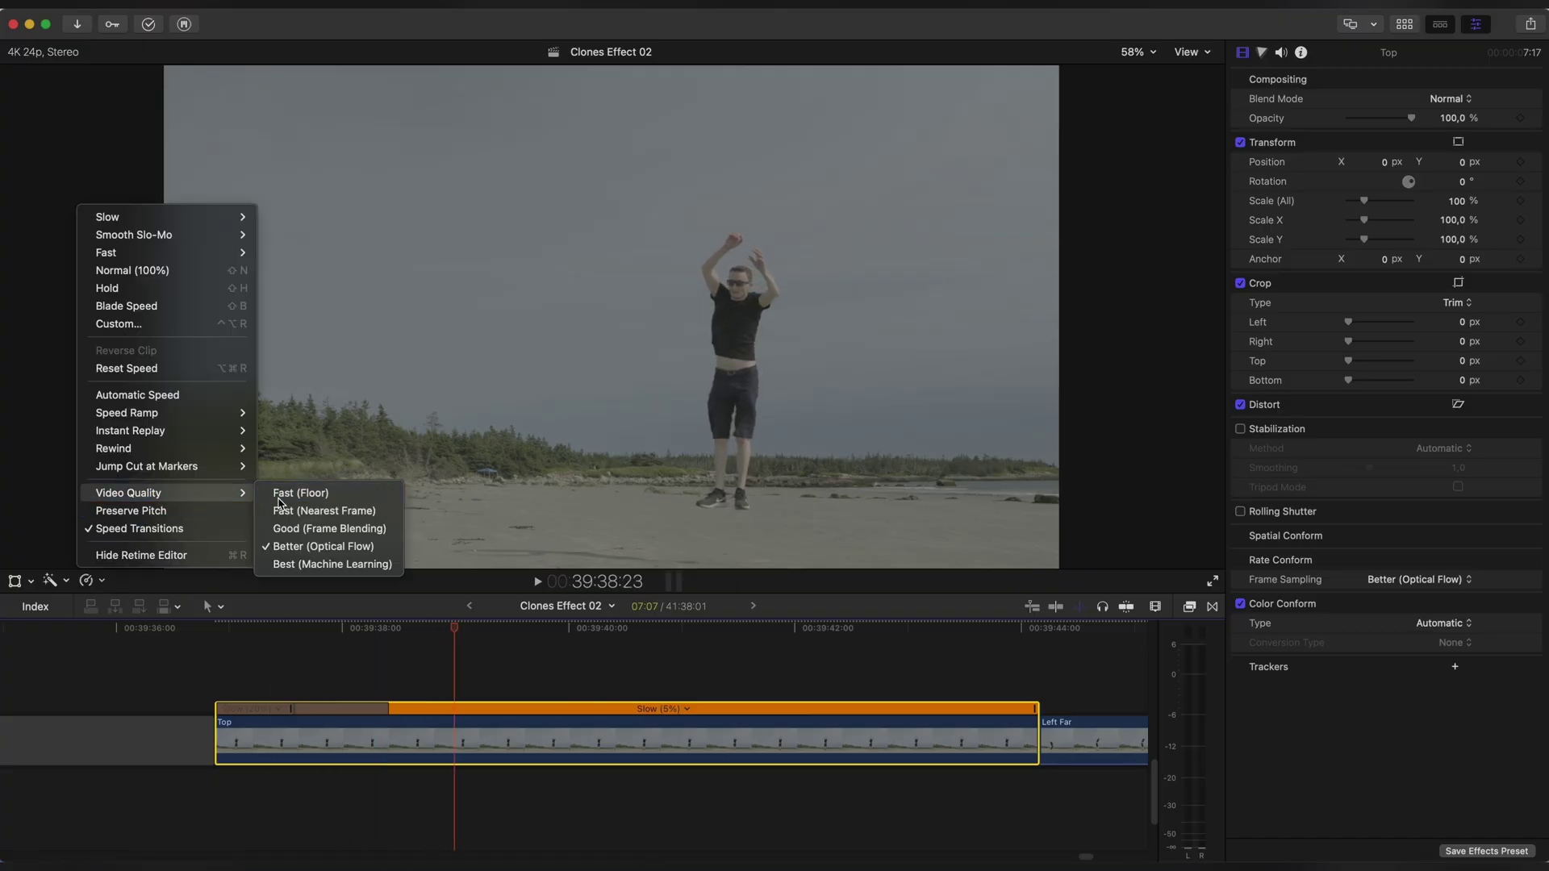
pyautogui.click(279, 496)
pyautogui.click(295, 631)
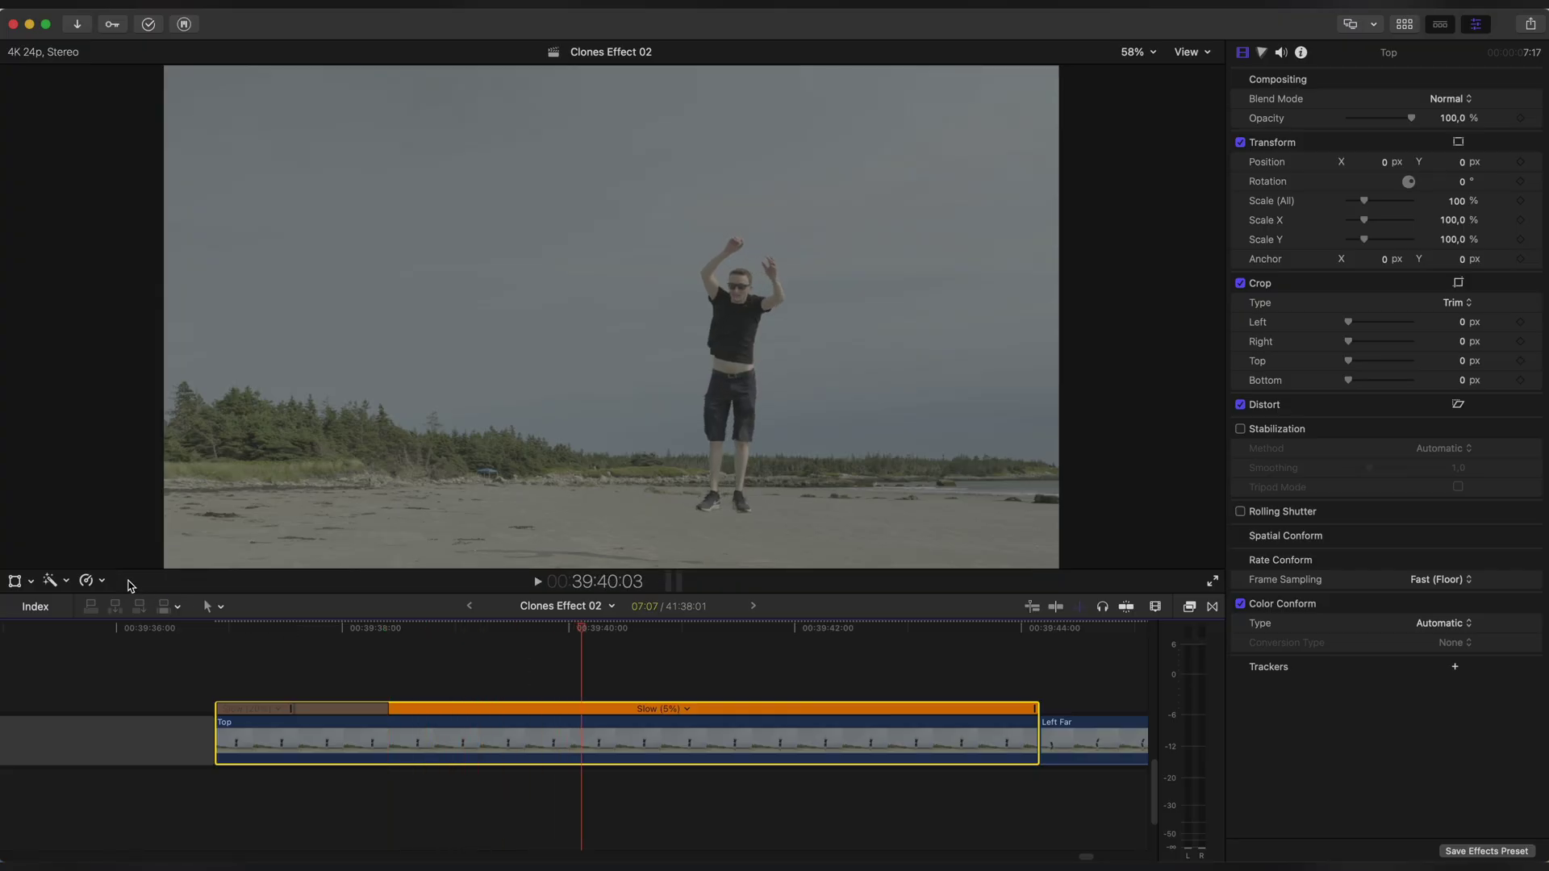
# Set the Top clip's retiming video quality back to Better (Optical Flow) and play the clip.
pyautogui.click(102, 582)
pyautogui.moveTo(165, 500)
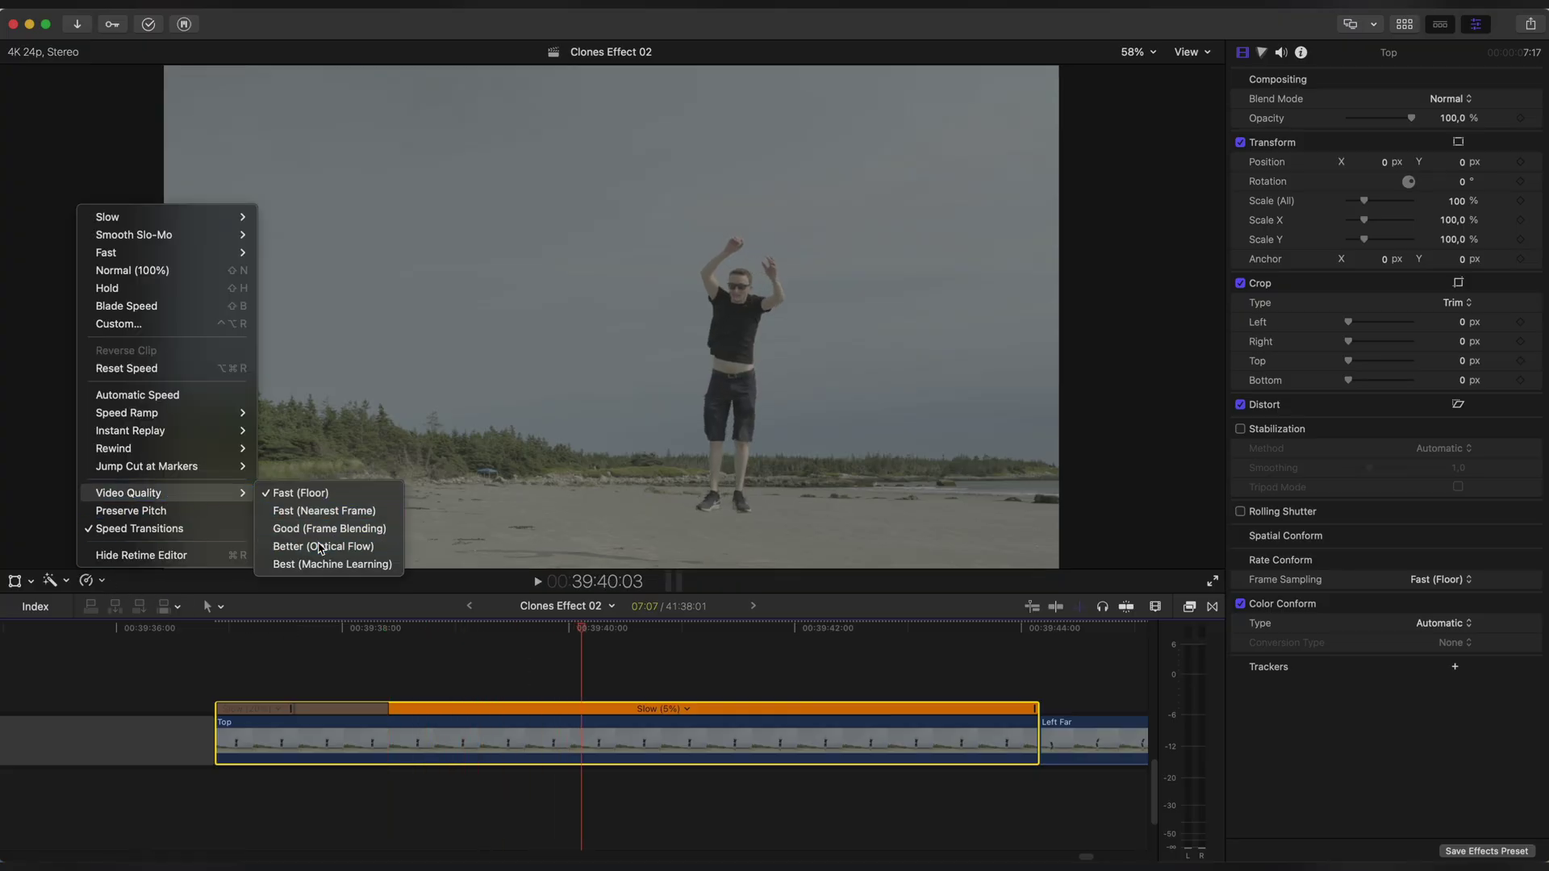
pyautogui.click(320, 546)
pyautogui.click(264, 629)
pyautogui.press('space')
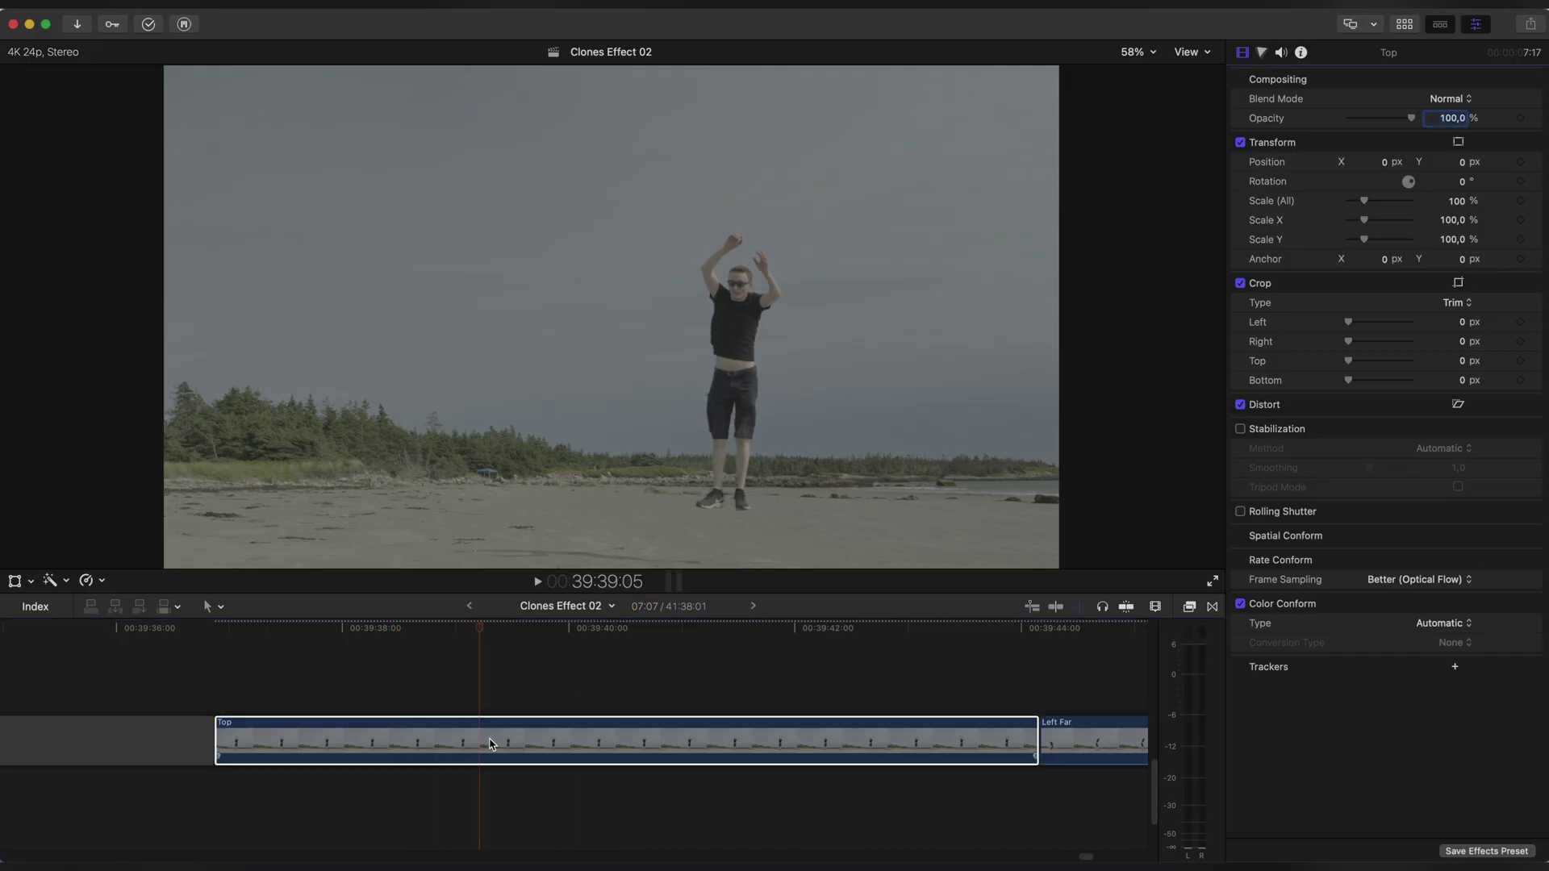
# Apply the Magnetic Mask effect to the Top clip, mask the jumping man, and analyze the whole clip.
pyautogui.click(1189, 607)
pyautogui.write('magne')
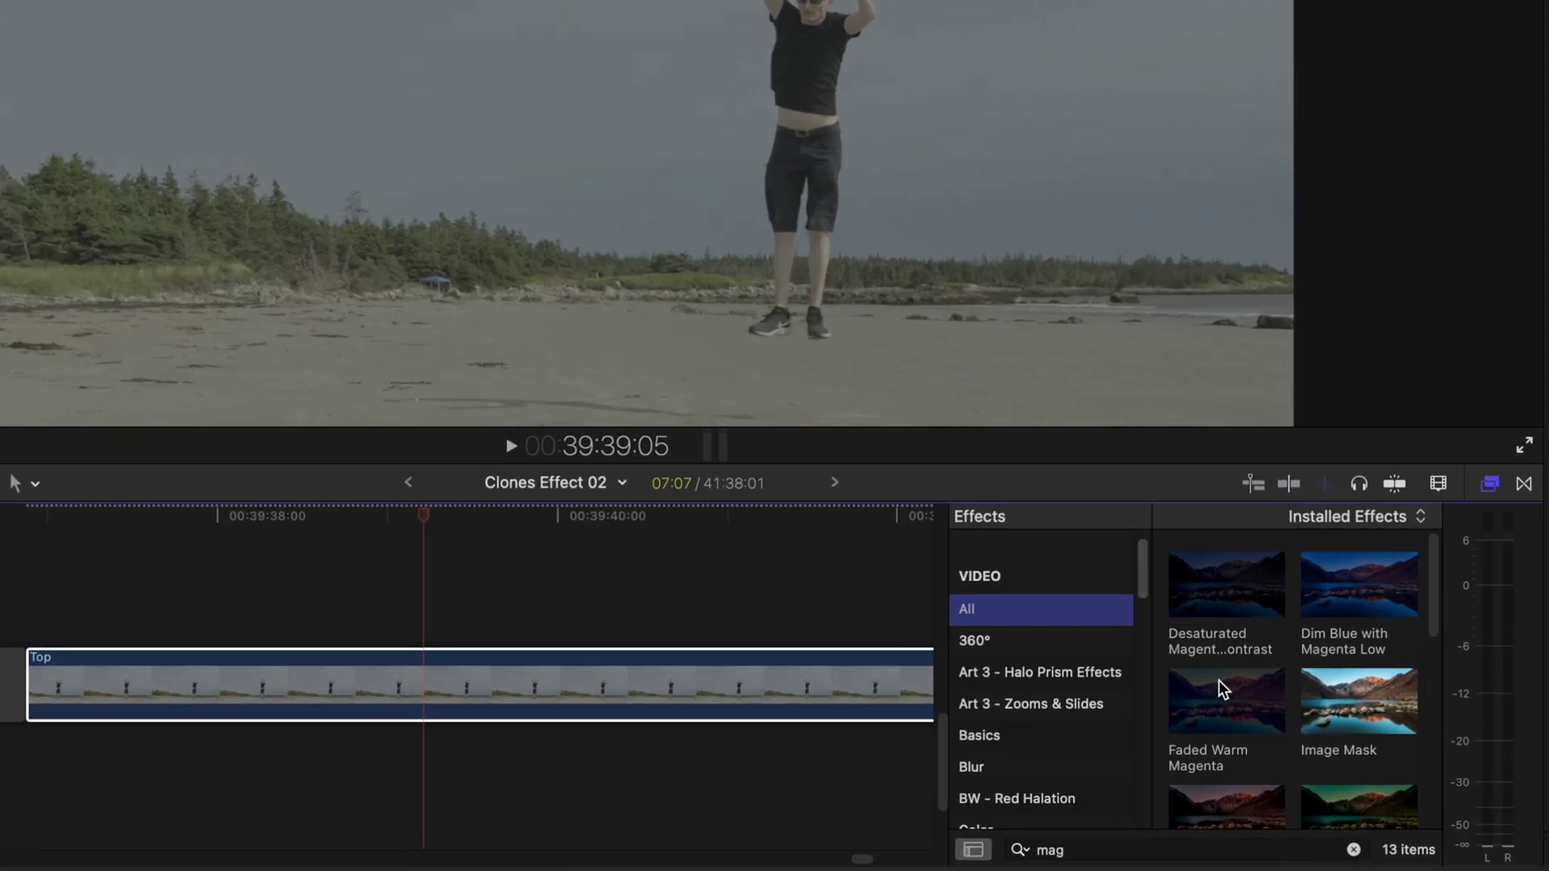
pyautogui.moveTo(1018, 672); pyautogui.dragTo(663, 750)
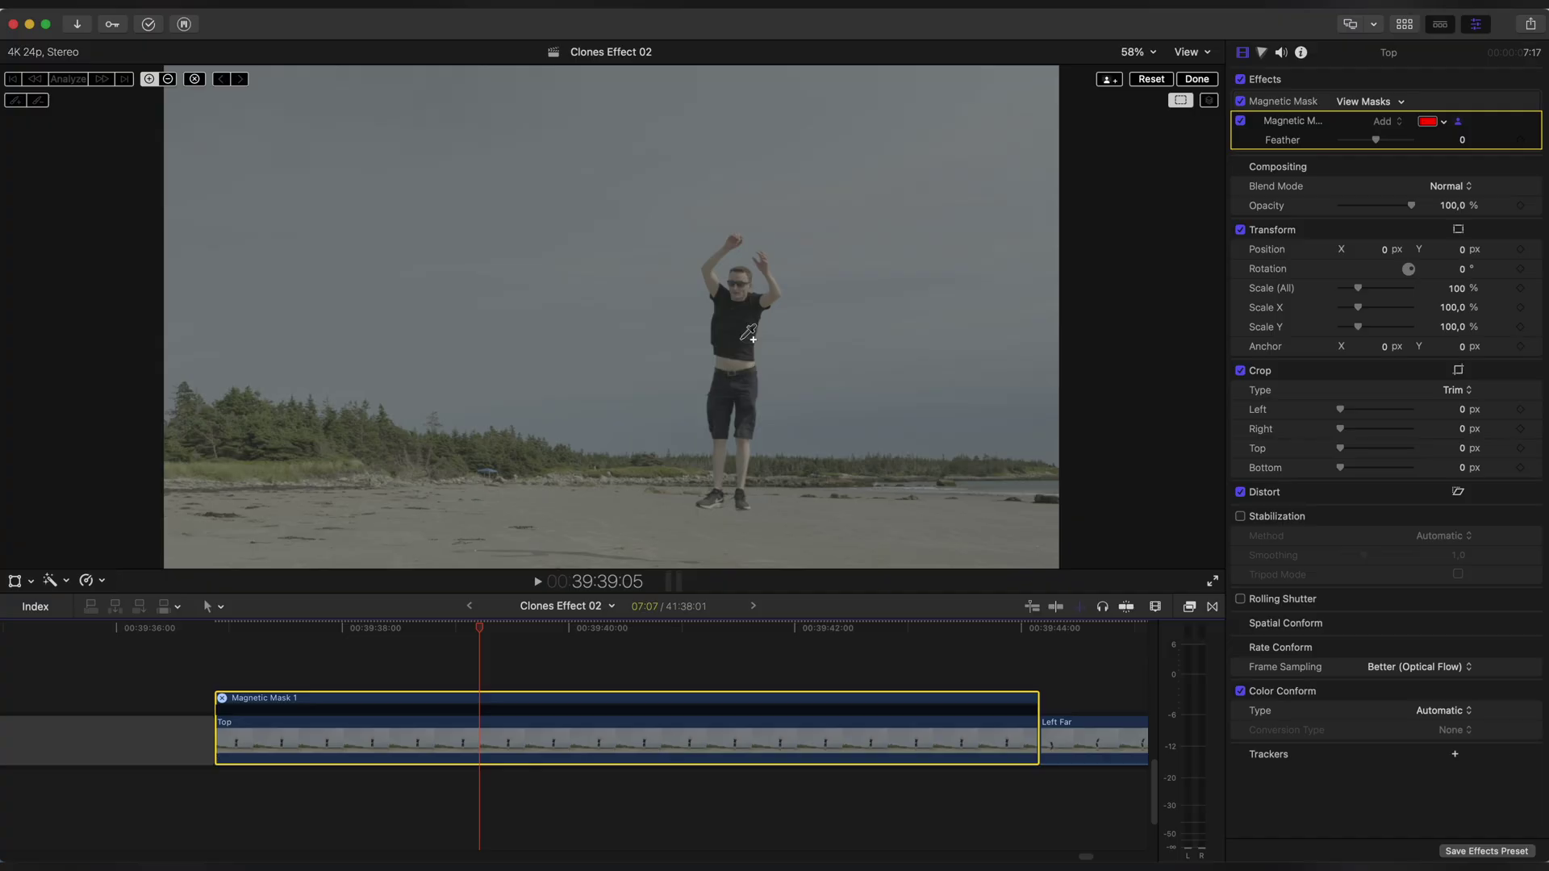
pyautogui.click(749, 333)
pyautogui.click(68, 78)
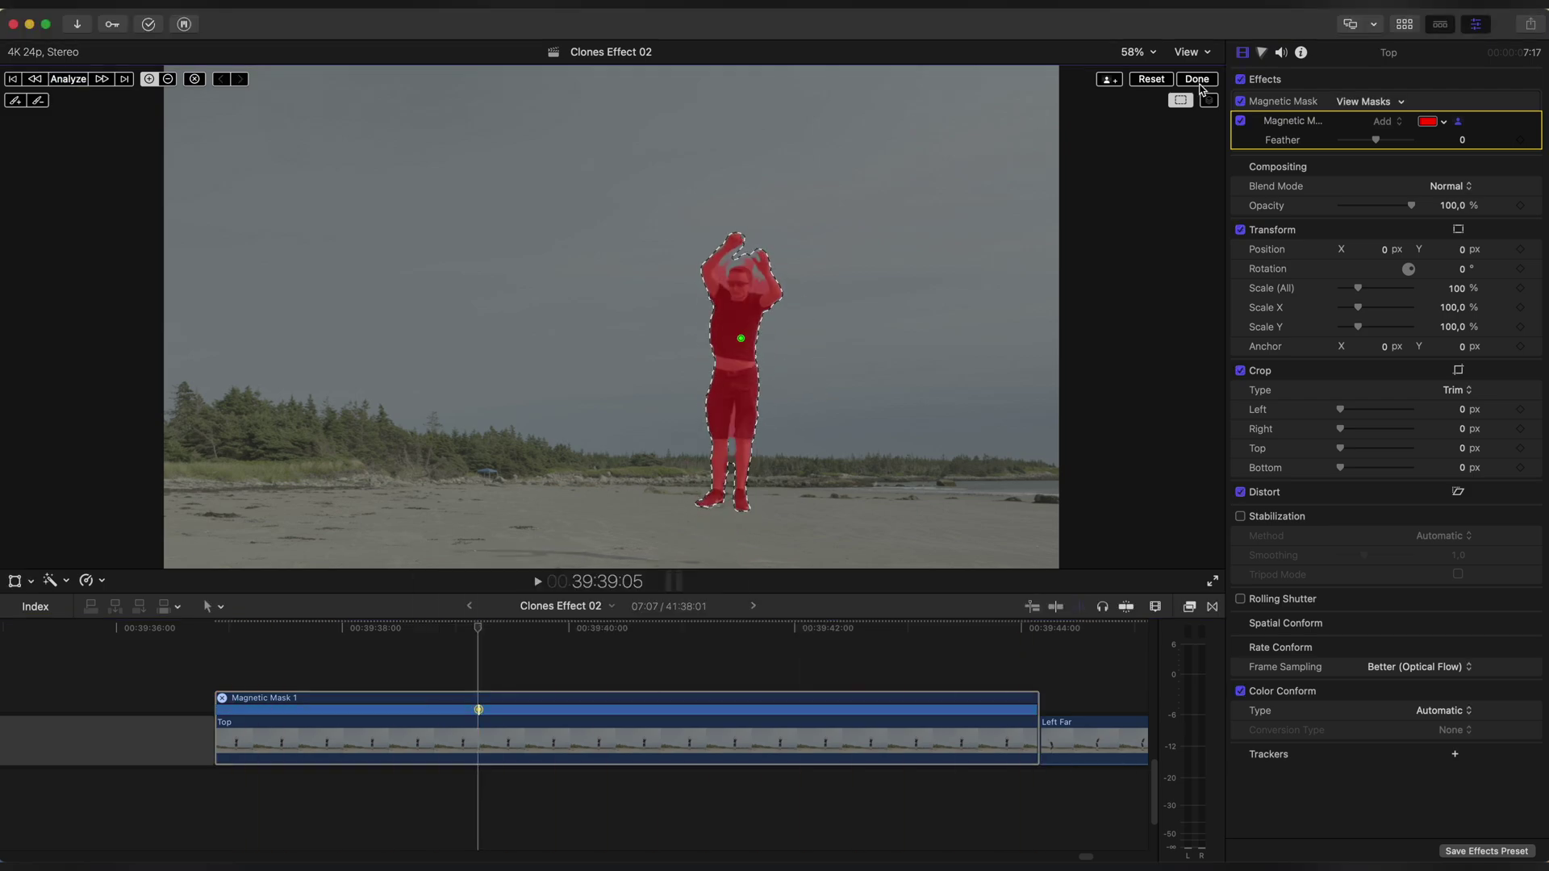
pyautogui.click(1198, 79)
pyautogui.moveTo(571, 633); pyautogui.dragTo(821, 646)
# Slow down the next jump clip with the retime editor and blade its speed three frames further along.
pyautogui.hscroll(8, 833, 700)
pyautogui.click(460, 631)
pyautogui.click(472, 728)
pyautogui.press('super+r')
pyautogui.moveTo(533, 709); pyautogui.dragTo(1098, 710)
pyautogui.press('Right')
pyautogui.press('Right')
pyautogui.press('Right')
pyautogui.hotkey('shift', 'b')
pyautogui.click(86, 580)
pyautogui.click(306, 529)
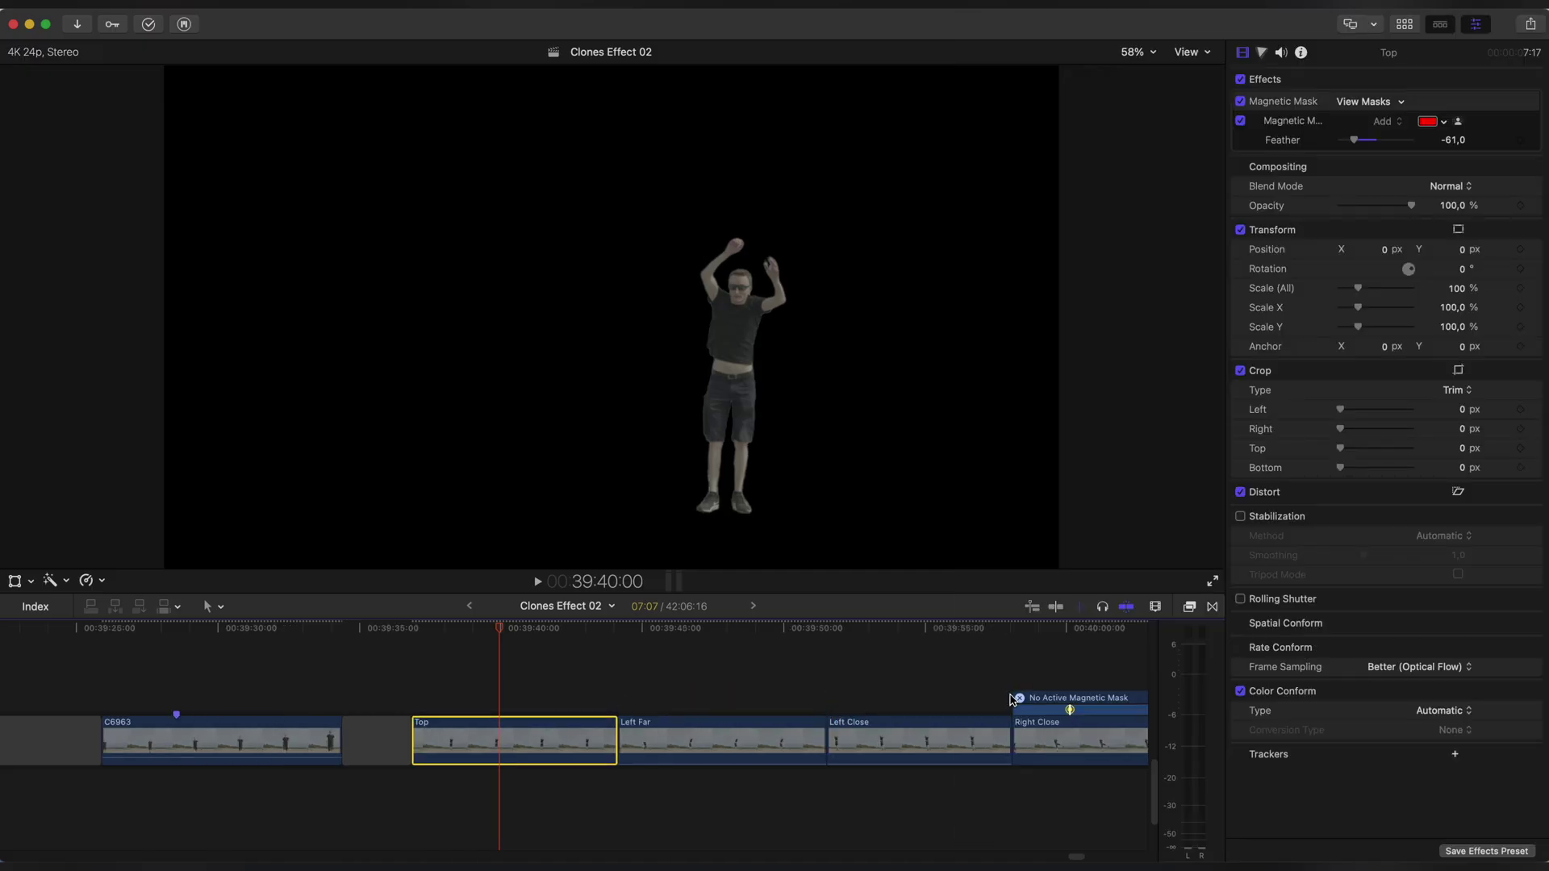
# Move the masked Top clip above the C6963 walking clip and align their starting points.
pyautogui.press('super+minus')
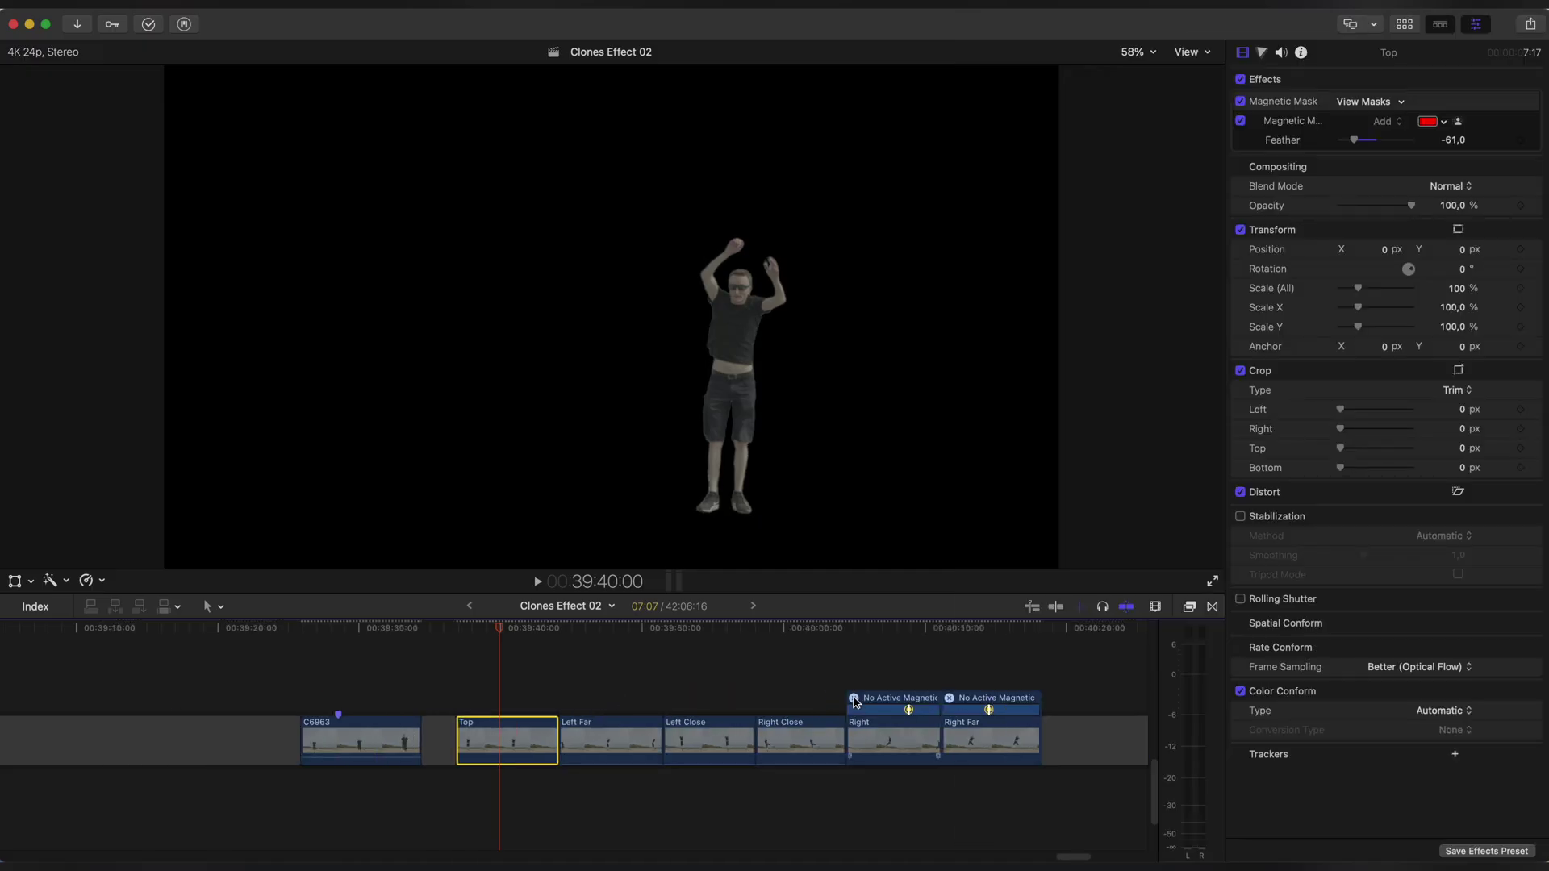
pyautogui.press('super+equal')
pyautogui.press('super+equal')
pyautogui.click(475, 743)
pyautogui.hscroll(-5, 484, 743)
pyautogui.moveTo(820, 741); pyautogui.dragTo(273, 707)
pyautogui.hscroll(-5, 273, 708)
pyautogui.moveTo(509, 696); pyautogui.dragTo(449, 699)
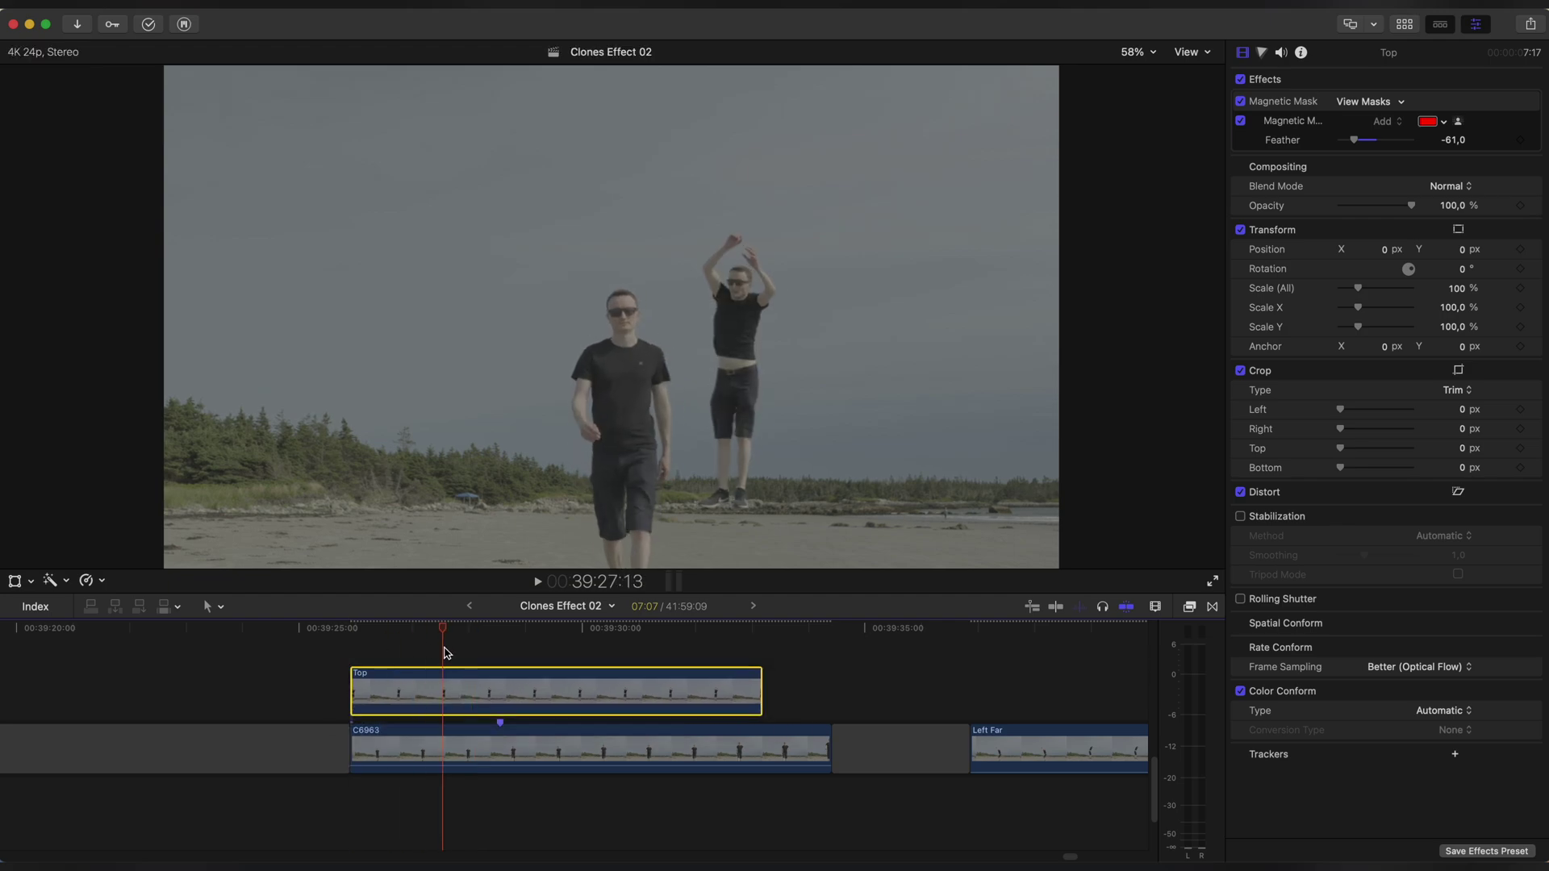
# Scale the Top clip down to 39% and position the jumping clone above the walking man's head.
pyautogui.moveTo(1406, 555); pyautogui.dragTo(1355, 562)
pyautogui.click(1395, 441)
pyautogui.moveTo(667, 347); pyautogui.dragTo(639, 216)
pyautogui.moveTo(1397, 555); pyautogui.dragTo(1395, 561)
# Keyframe the Top clip's Y position at its start and end so the clone rises with the walking man.
pyautogui.moveTo(457, 628); pyautogui.dragTo(355, 629)
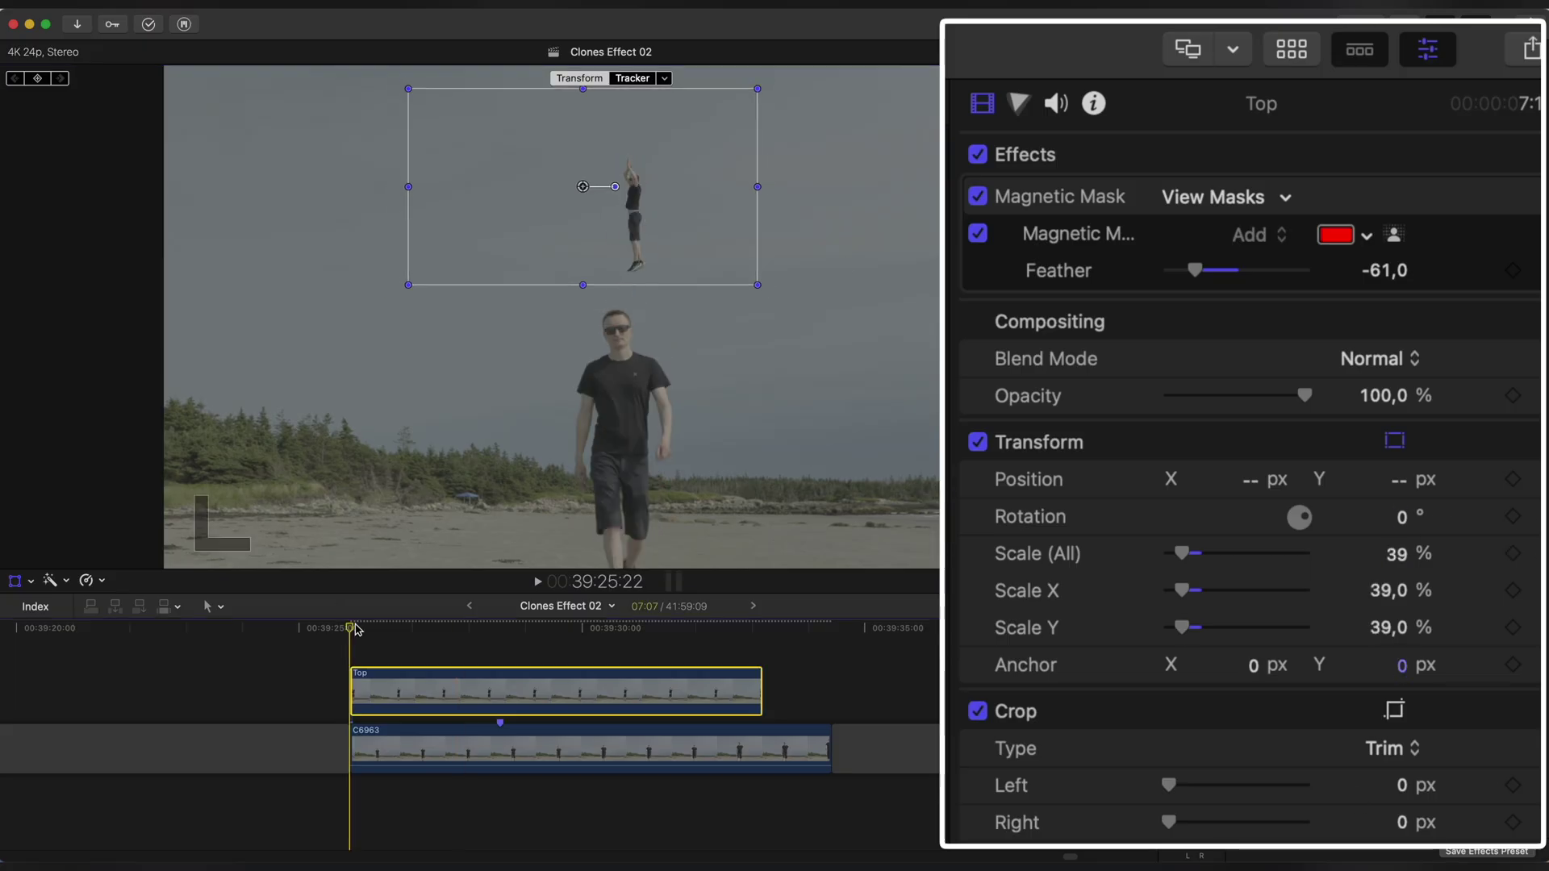
pyautogui.click(759, 628)
pyautogui.moveTo(1398, 481); pyautogui.dragTo(1397, 452)
pyautogui.moveTo(517, 628); pyautogui.dragTo(350, 637)
pyautogui.press('space')
# Raise the Top clip's Y position slightly at the starting keyframe and play back the motion.
pyautogui.click(350, 629)
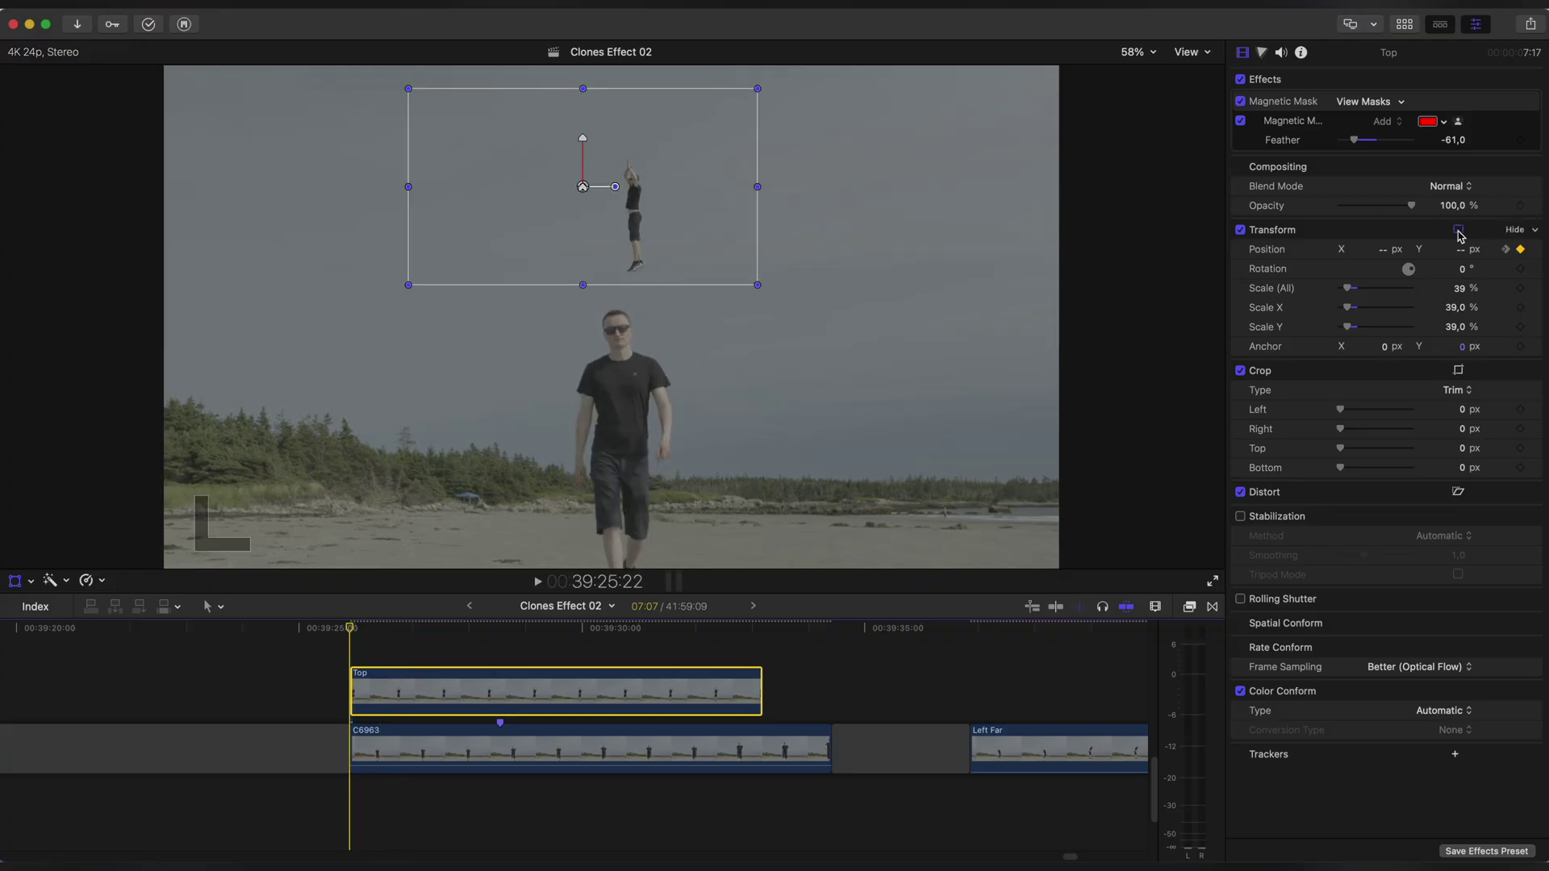
pyautogui.moveTo(1461, 249); pyautogui.dragTo(1461, 244)
pyautogui.press('space')
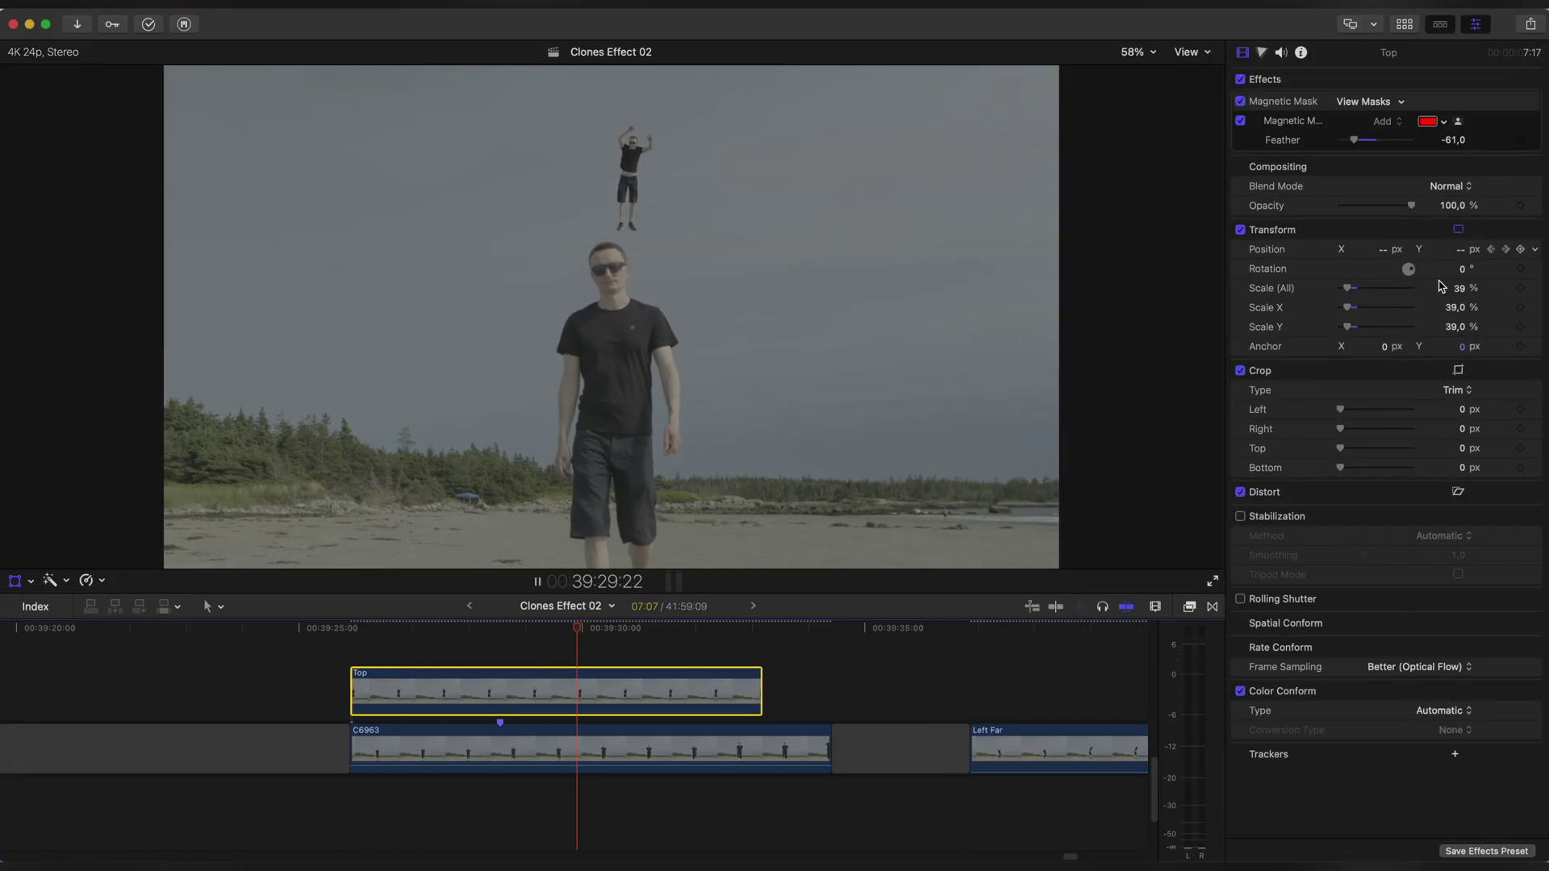
pyautogui.press('space')
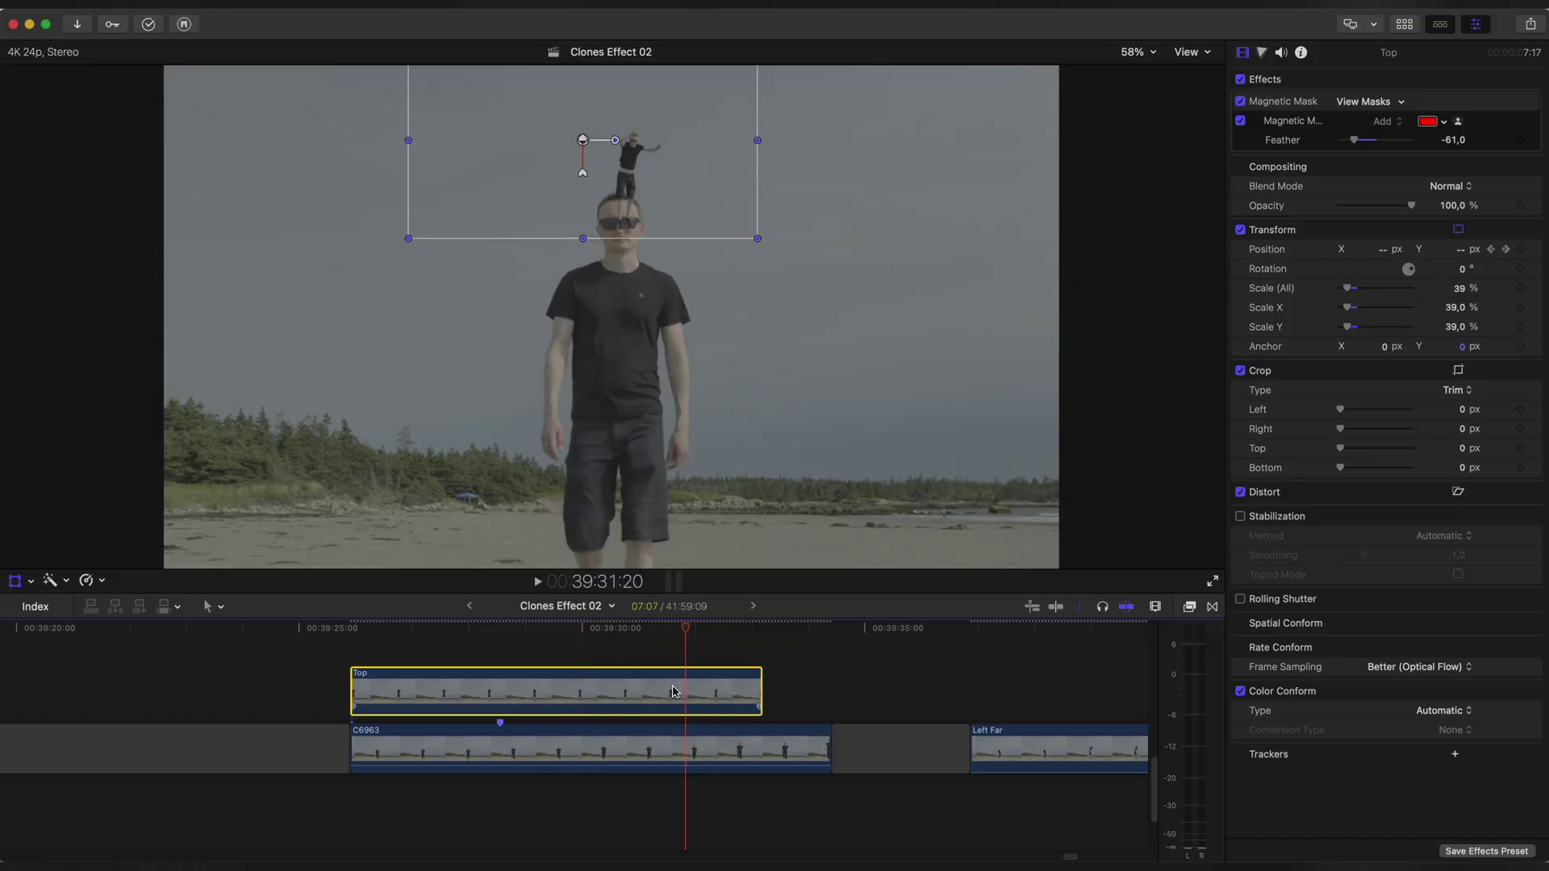
# Duplicate the C6963 walking clip above itself and create an analyzed magnetic mask of the walking man on the copy.
pyautogui.moveTo(514, 750); pyautogui.dragTo(515, 692)
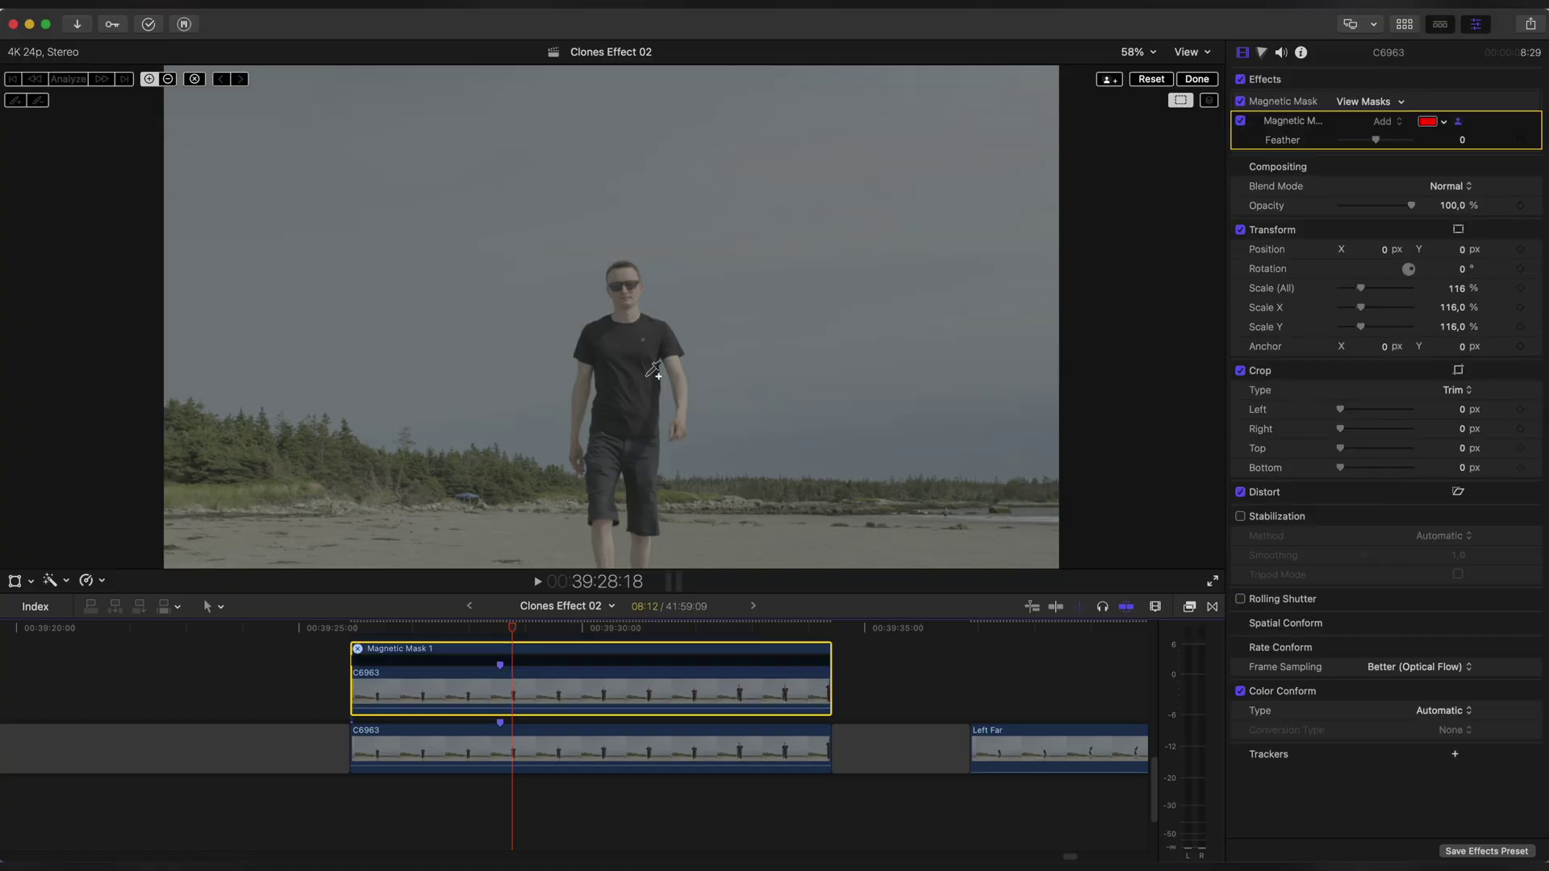
pyautogui.click(640, 374)
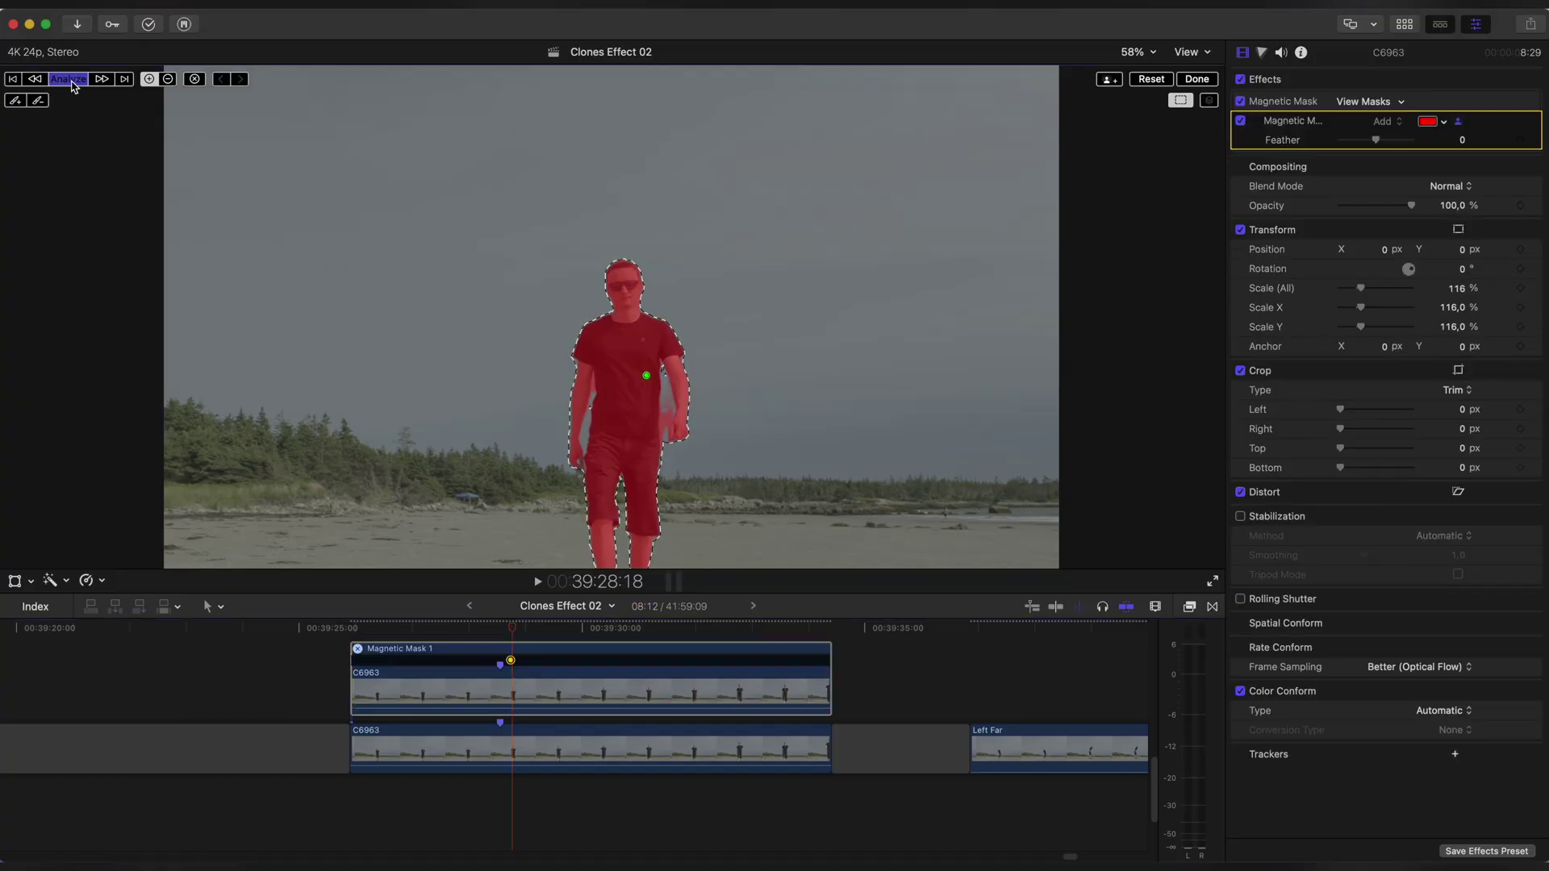
pyautogui.click(71, 83)
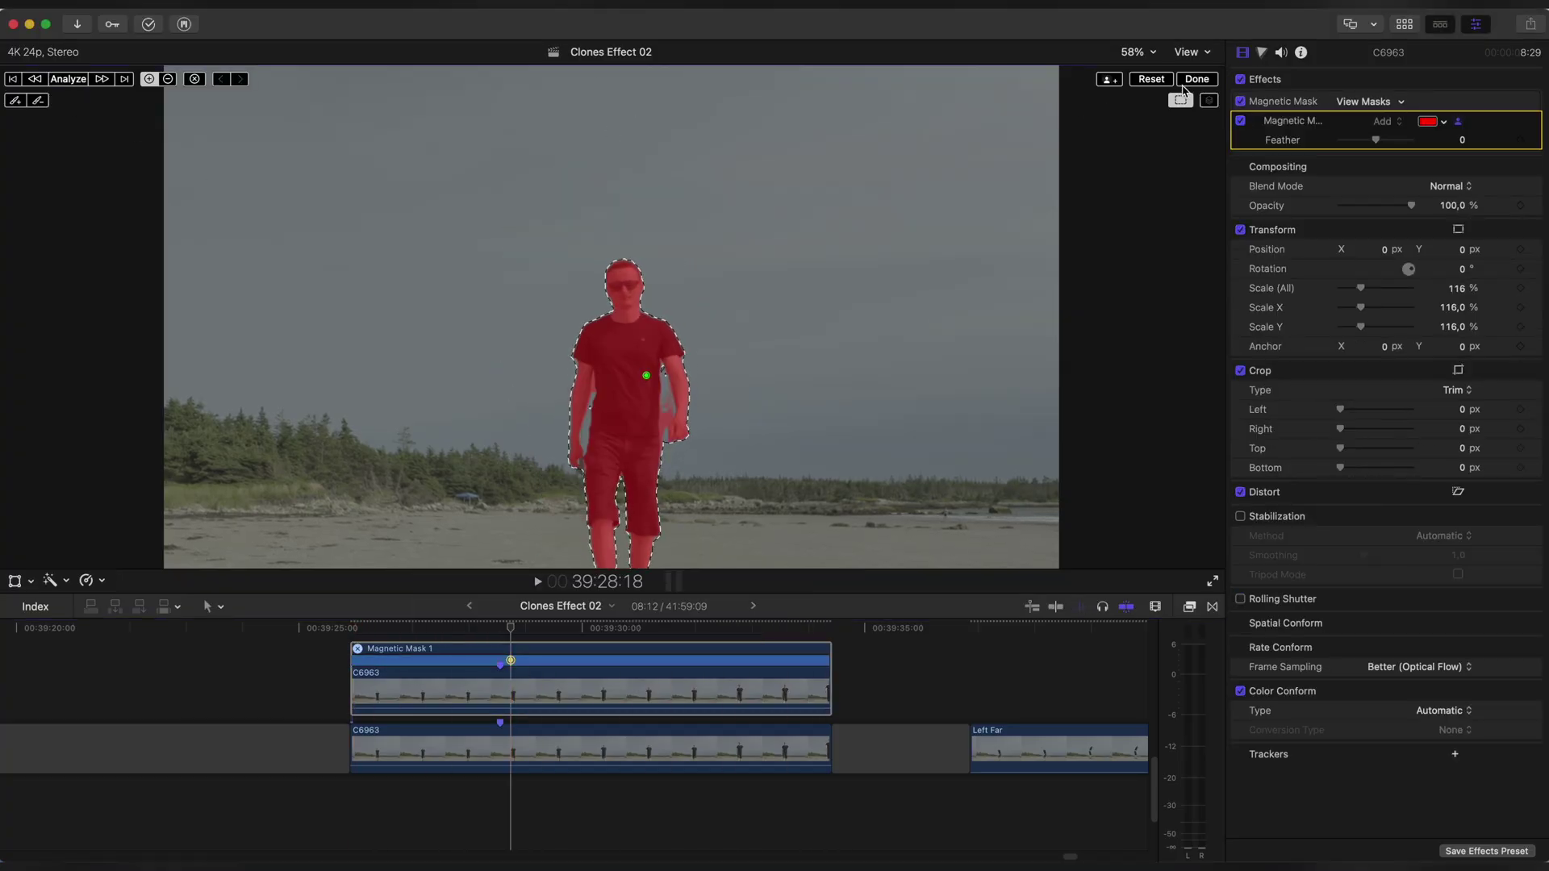
pyautogui.click(1186, 81)
pyautogui.click(357, 649)
# Enable the Top clip and stack the masked C6963 copy directly above it.
pyautogui.scroll(3, 490, 692)
pyautogui.click(465, 735)
pyautogui.press('v')
pyautogui.moveTo(469, 782); pyautogui.dragTo(466, 722)
pyautogui.click(382, 629)
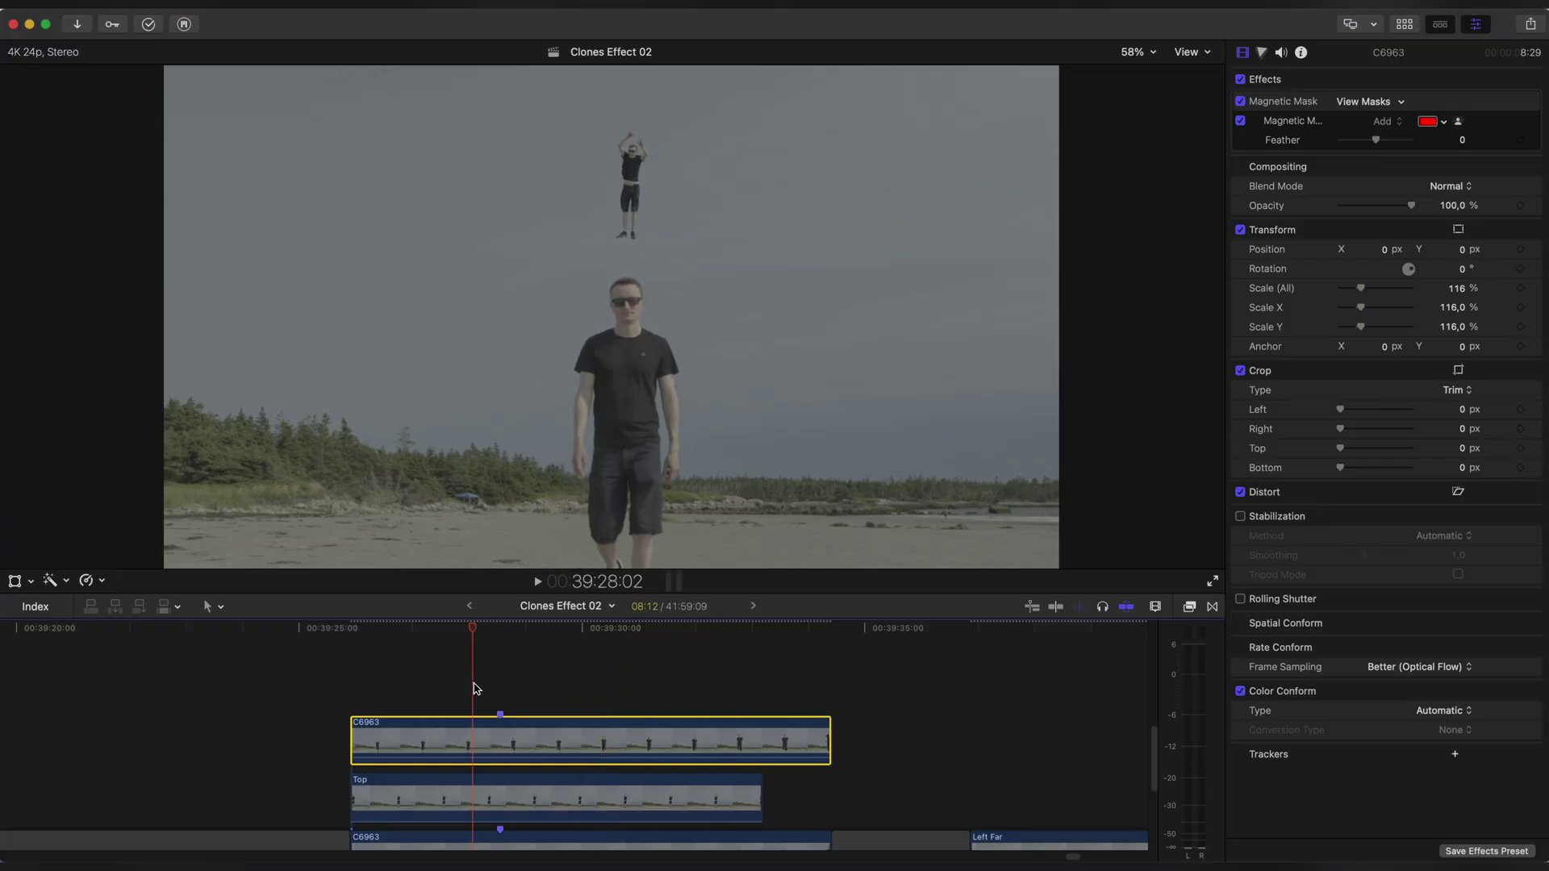
# Move the Left Far clip to the top of the stack, align its start with the other clips, and shrink the timeline clip height.
pyautogui.hscroll(5, 476, 688)
pyautogui.press('super+minus')
pyautogui.moveTo(613, 811); pyautogui.dragTo(316, 660)
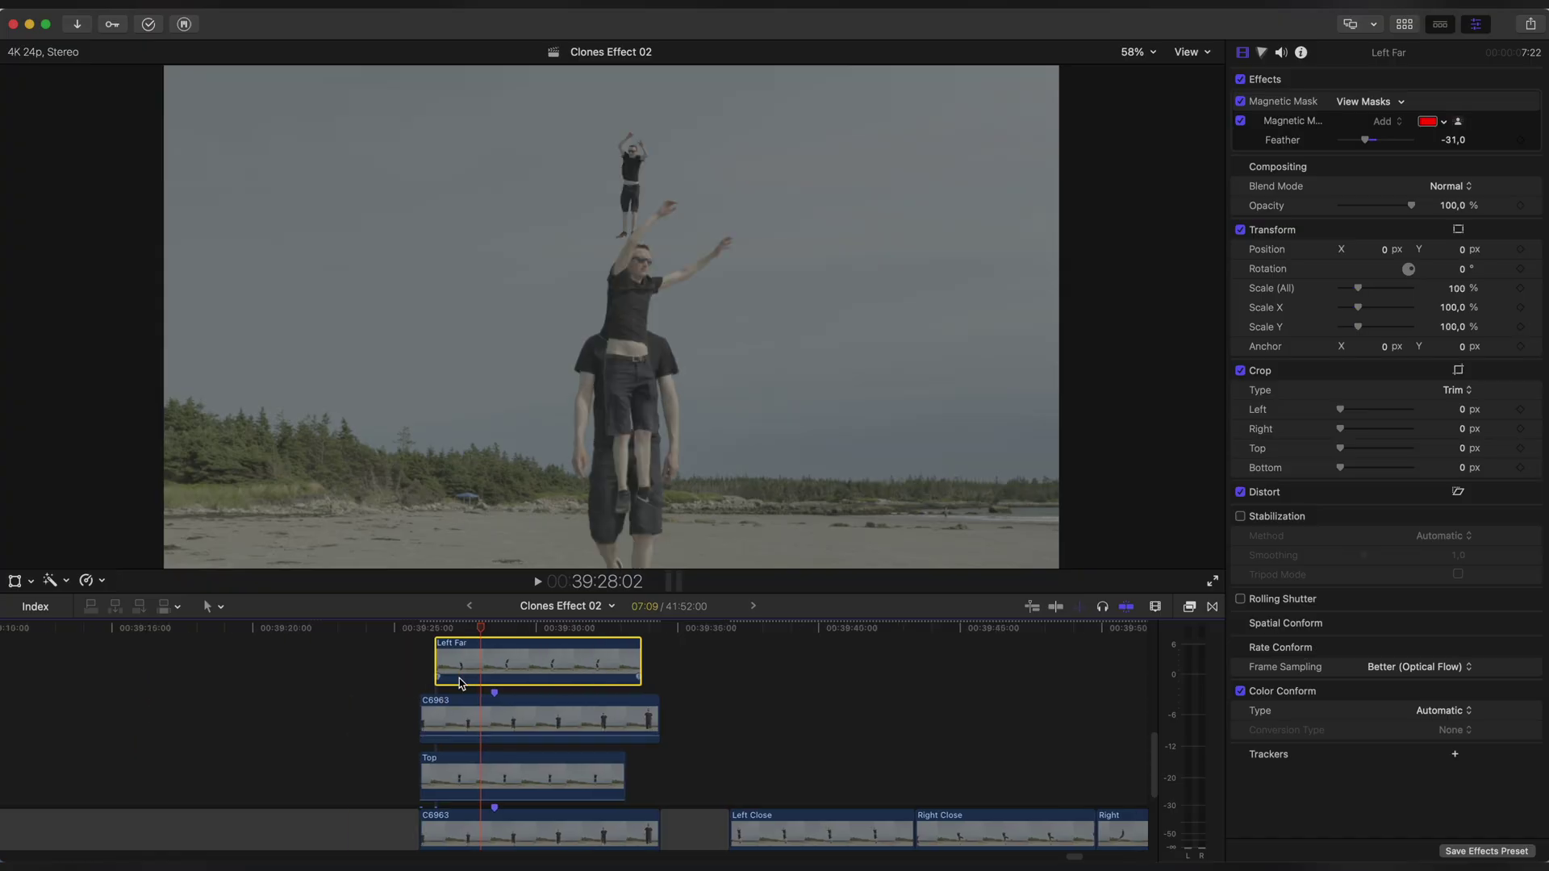
pyautogui.press('super+equal')
pyautogui.click(1156, 607)
pyautogui.moveTo(1109, 714); pyautogui.dragTo(1089, 715)
pyautogui.click(952, 681)
pyautogui.hscroll(-1, 584, 685)
pyautogui.moveTo(584, 694); pyautogui.dragTo(556, 695)
# Scale the Left Far clip to about 49% and place its clone high in the sky at the walking man's upper left.
pyautogui.click(510, 629)
pyautogui.hotkey('shift', 't')
pyautogui.moveTo(633, 339); pyautogui.dragTo(352, 293)
pyautogui.moveTo(777, 524); pyautogui.dragTo(442, 398)
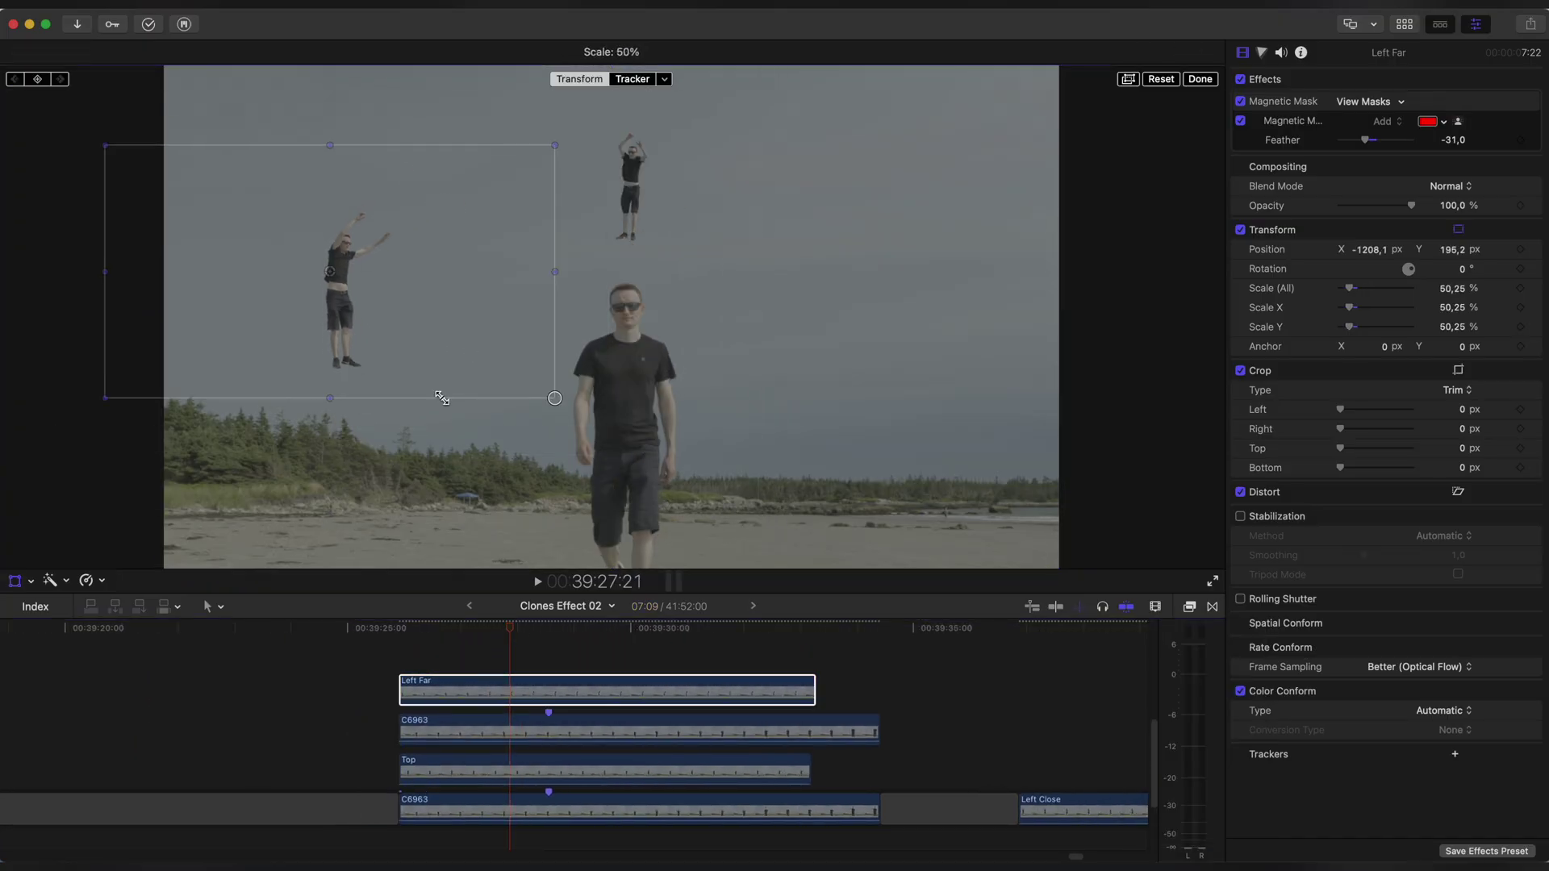
pyautogui.moveTo(340, 330); pyautogui.dragTo(289, 211)
# Keyframe the Left Far clip's position at its start and adjust the position near its end.
pyautogui.click(473, 629)
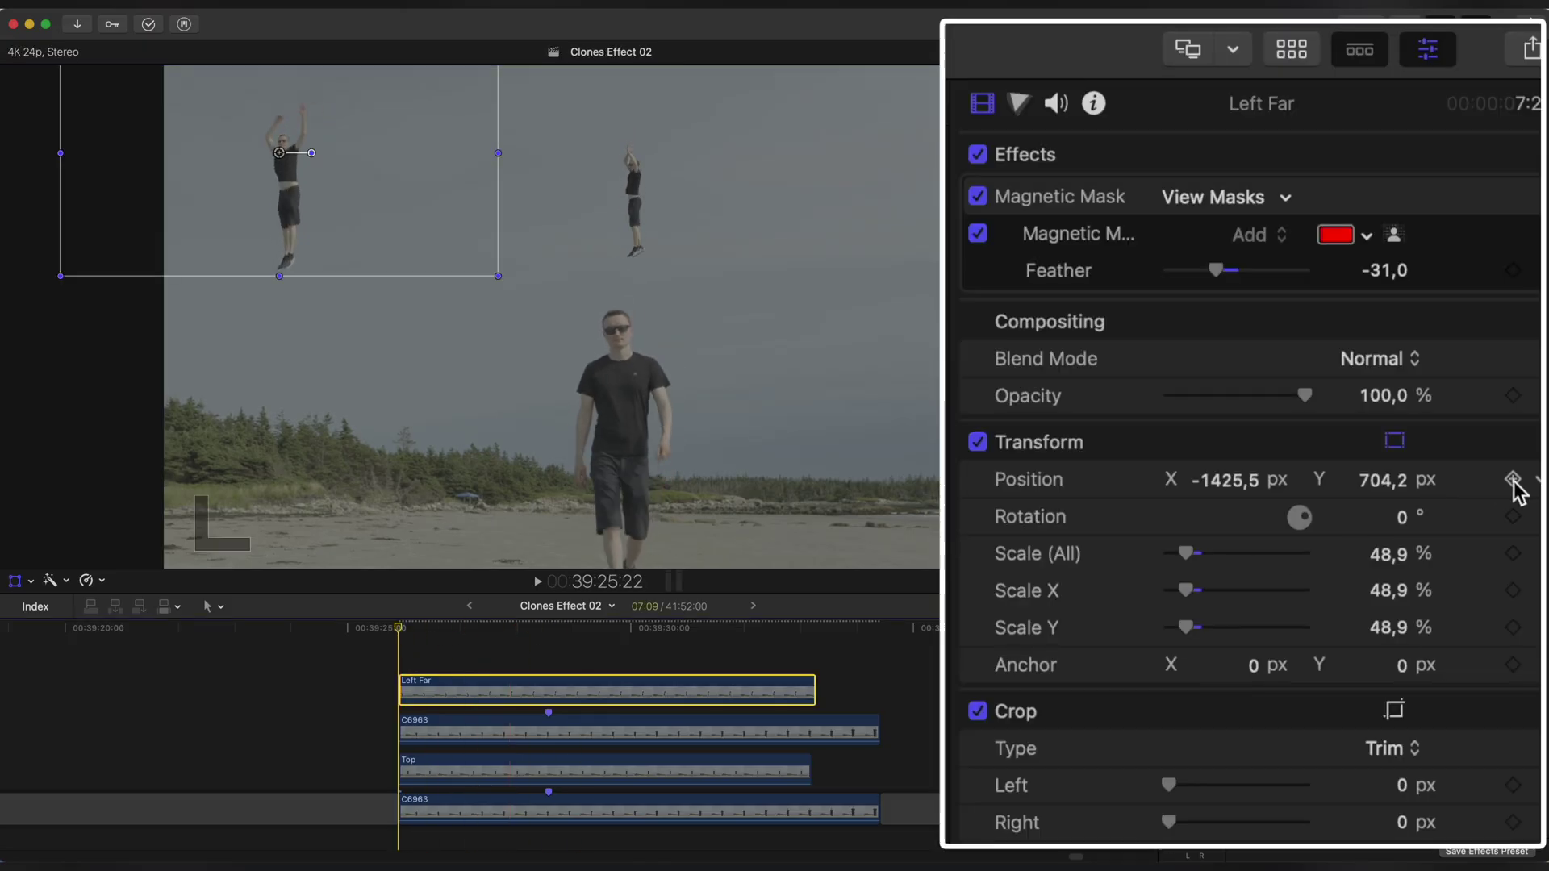
pyautogui.moveTo(798, 630); pyautogui.dragTo(810, 630)
pyautogui.moveTo(1383, 480); pyautogui.dragTo(1383, 478)
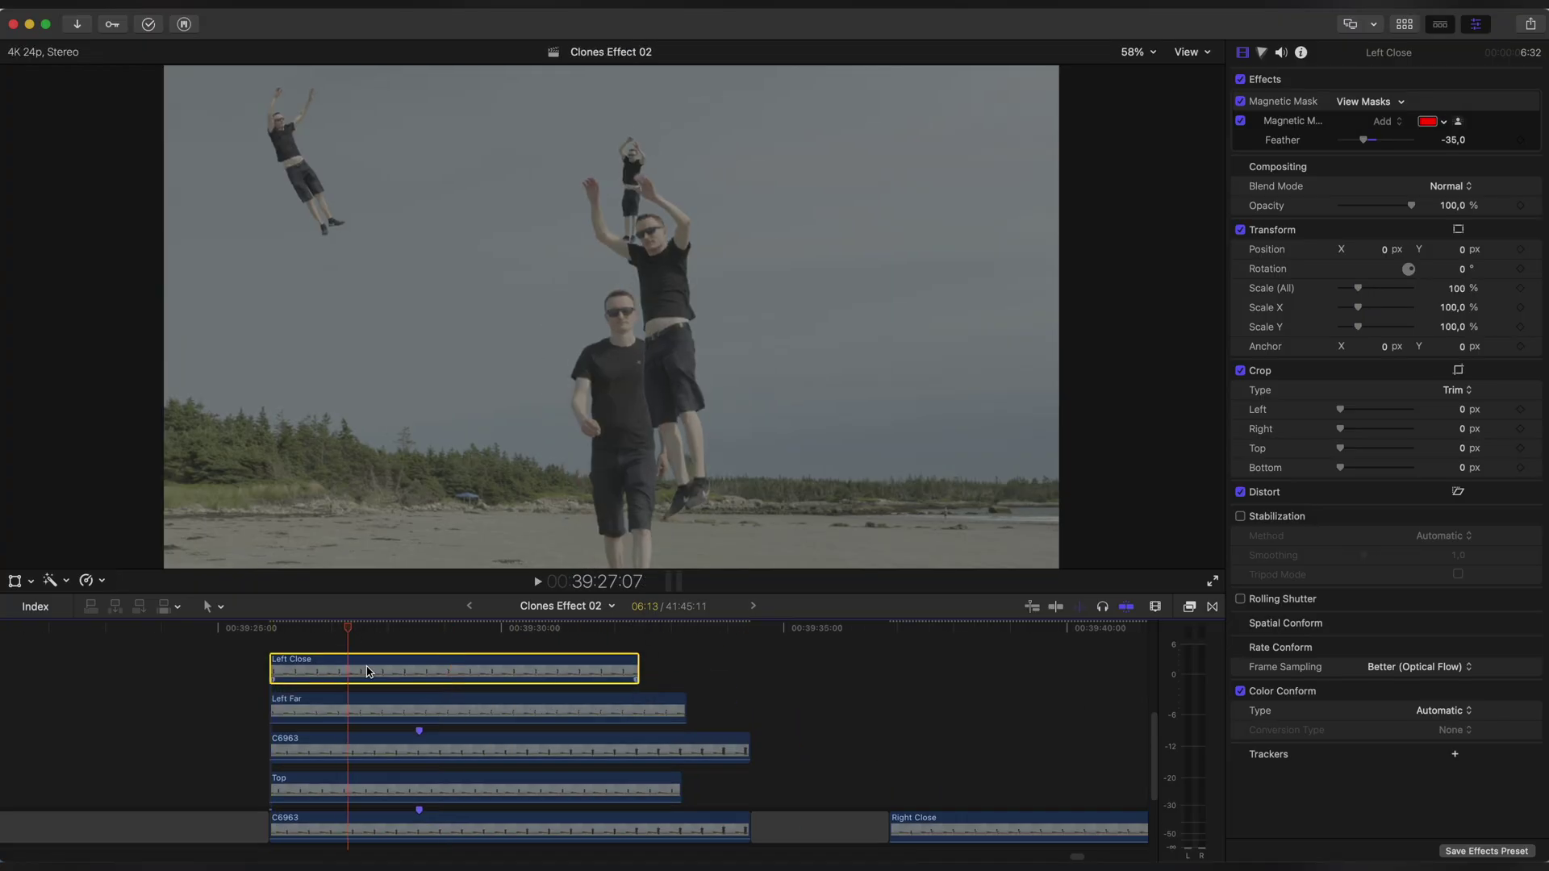
# Scale the Left Close clip to about 68% and place its clone to the left of the walking man.
pyautogui.moveTo(807, 506); pyautogui.dragTo(680, 498)
pyautogui.moveTo(450, 396); pyautogui.dragTo(454, 405)
pyautogui.click(297, 707)
pyautogui.press('Up')
pyautogui.moveTo(1371, 249); pyautogui.dragTo(1371, 289)
pyautogui.moveTo(1454, 288); pyautogui.dragTo(1455, 290)
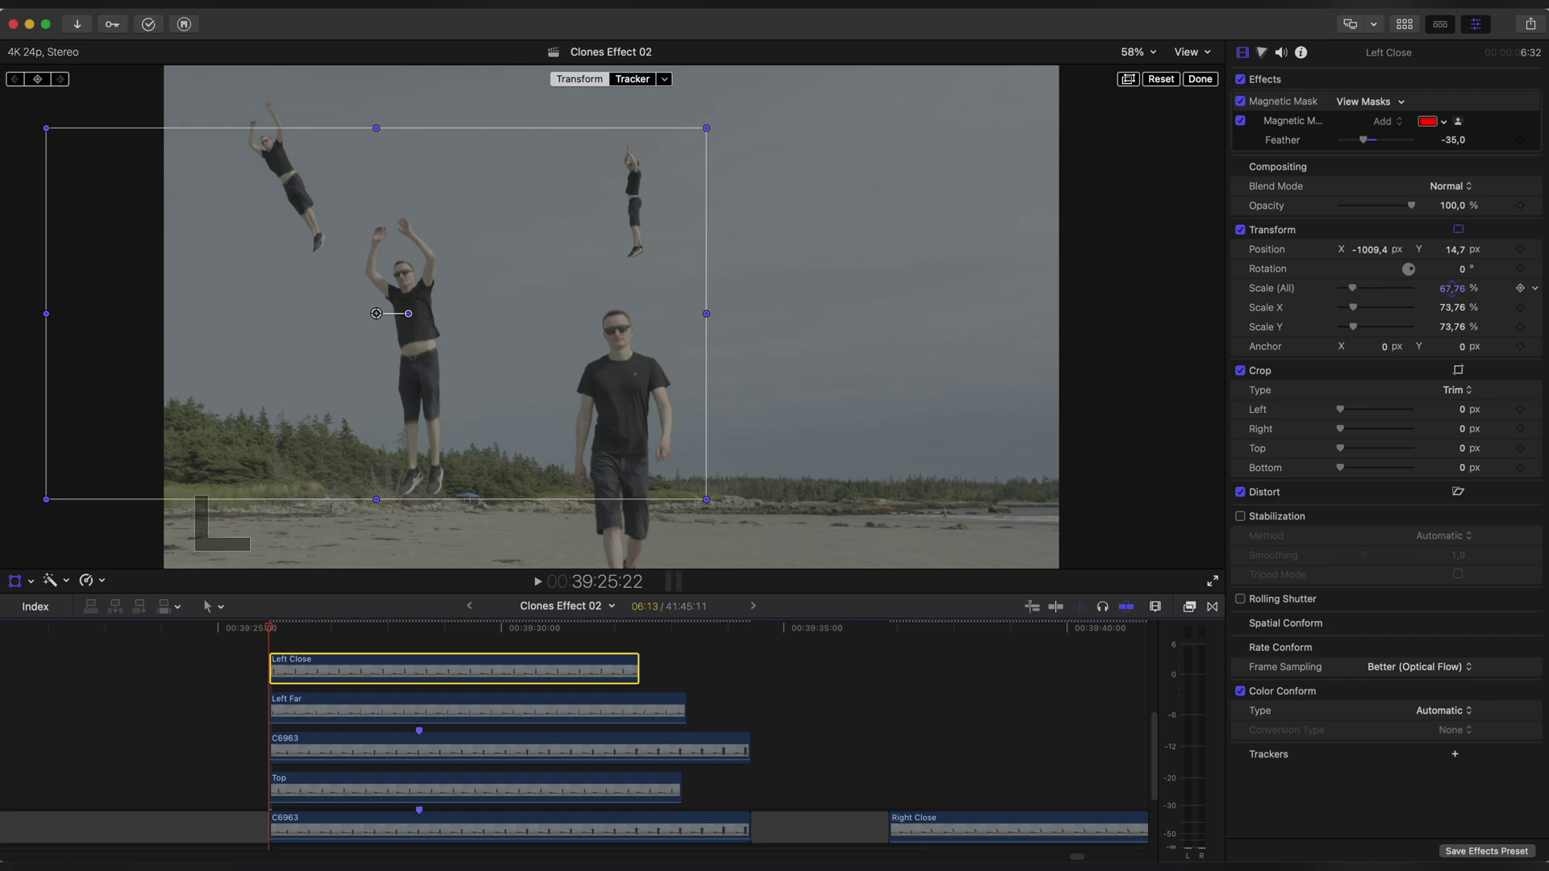
# Adjust the Left Close clip's Y position to animate the clone vertically and finish its transform.
pyautogui.moveTo(1454, 249); pyautogui.dragTo(1454, 222)
pyautogui.press('Up')
pyautogui.click(1200, 79)
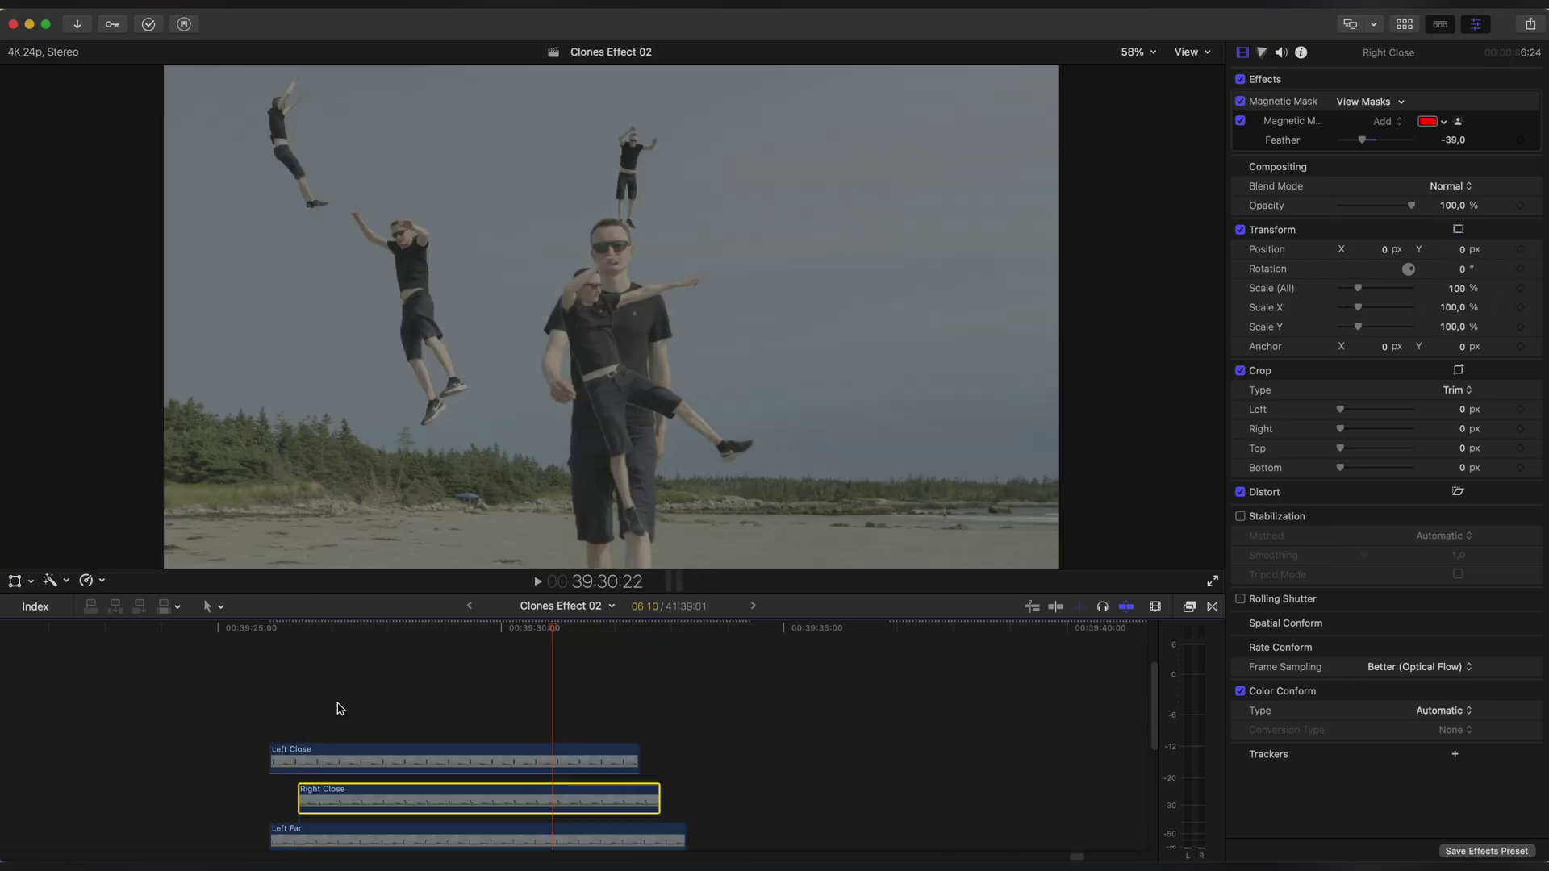
# Scale the Right Close clip to about 69%, place its clone to the right of the walking man, and play back the motion.
pyautogui.click(330, 767)
pyautogui.hotkey('shift', 't')
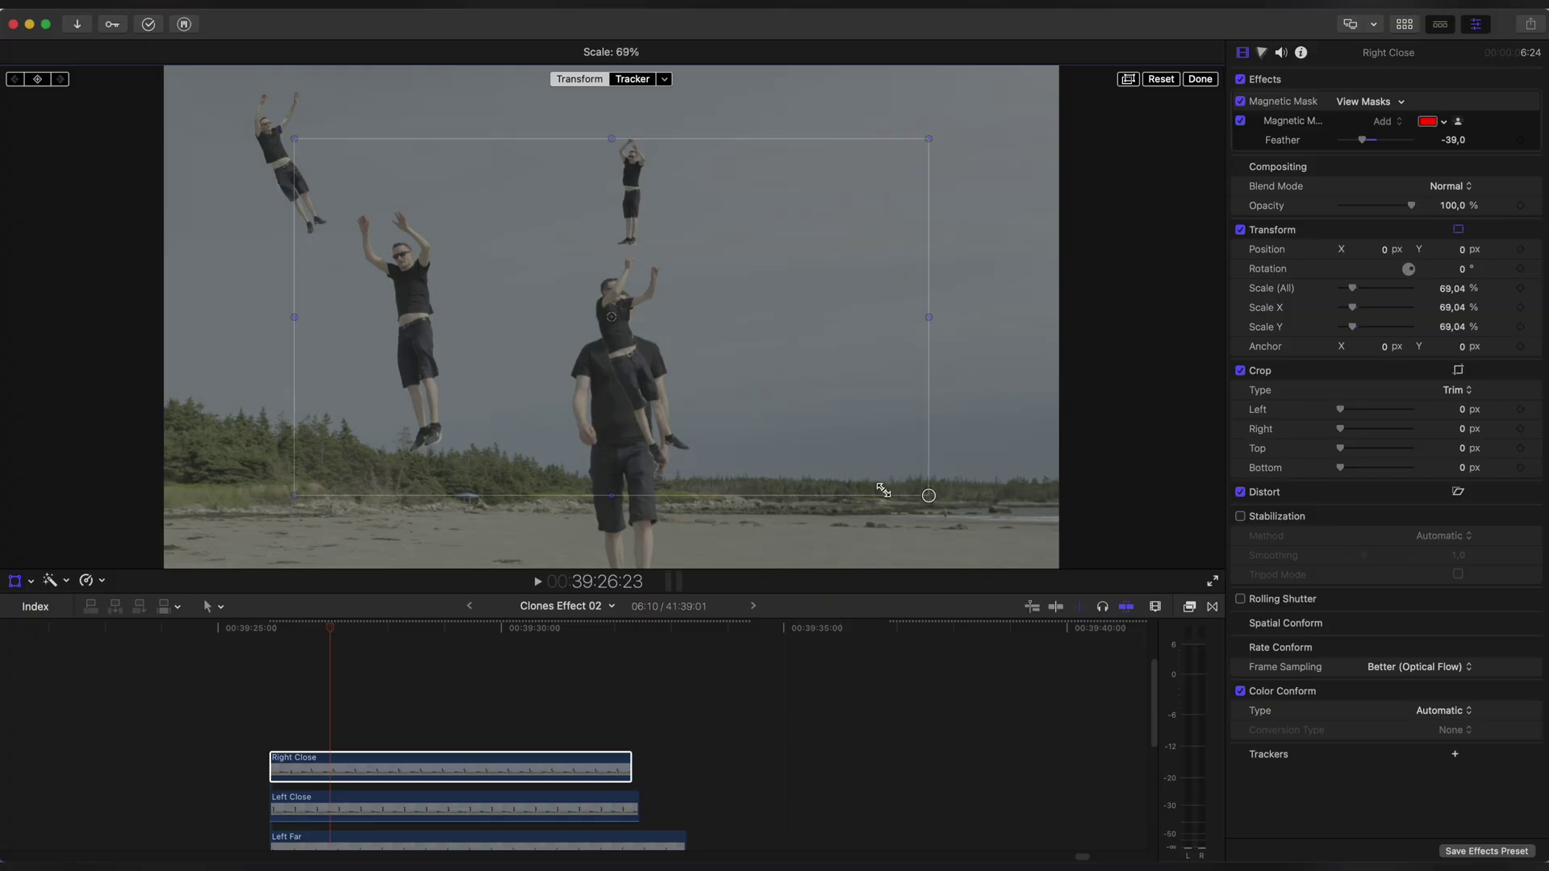
pyautogui.moveTo(742, 399); pyautogui.dragTo(761, 394)
pyautogui.moveTo(990, 455); pyautogui.dragTo(1026, 476)
pyautogui.moveTo(758, 398); pyautogui.dragTo(830, 330)
pyautogui.press('Up')
pyautogui.press('space')
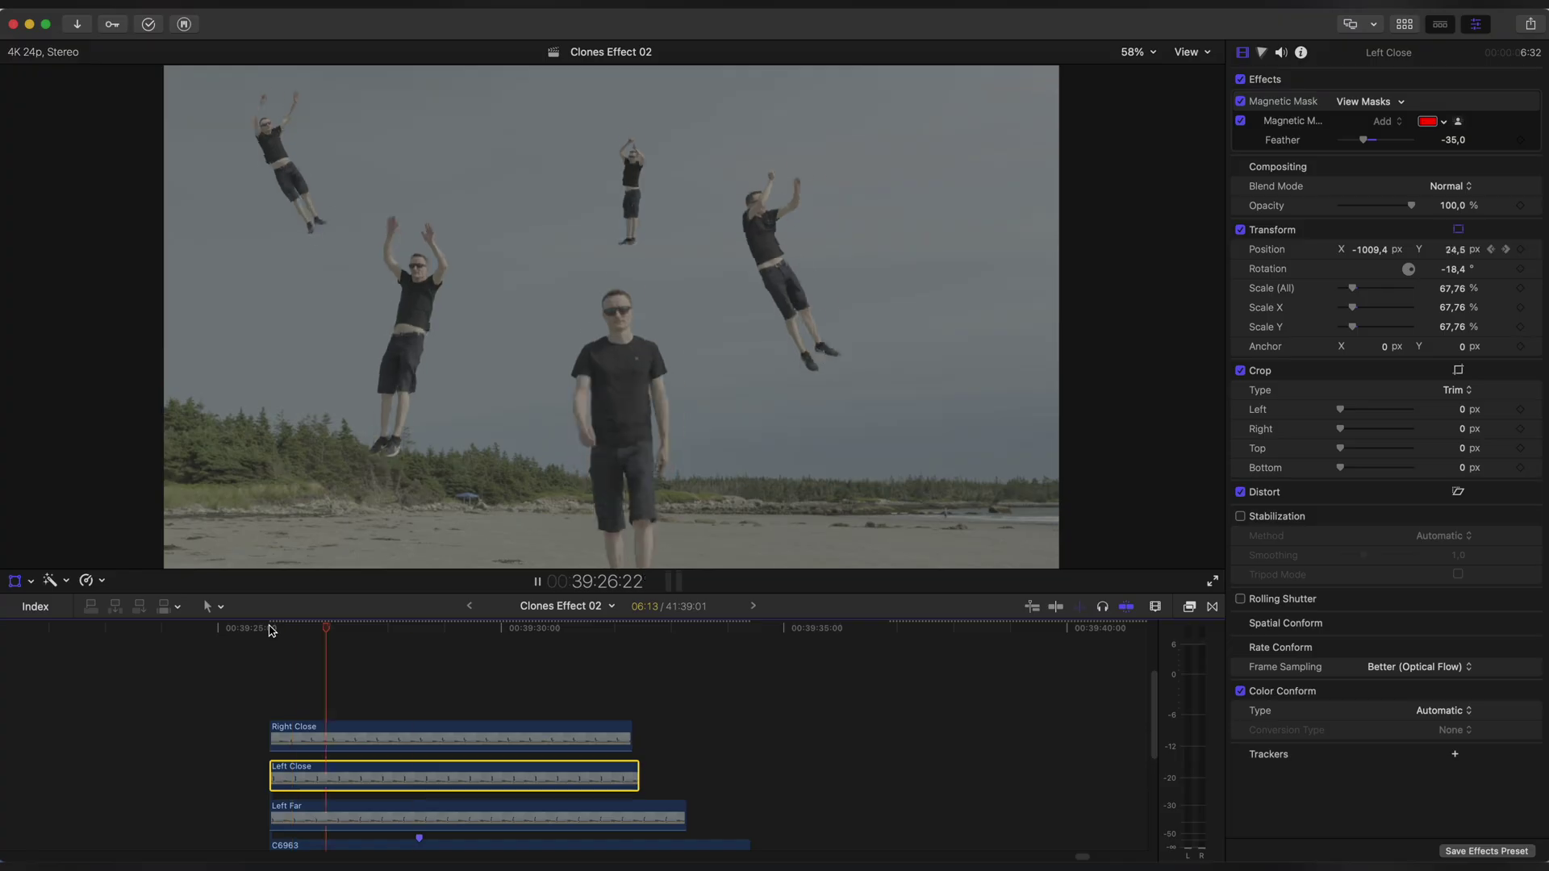
pyautogui.click(270, 630)
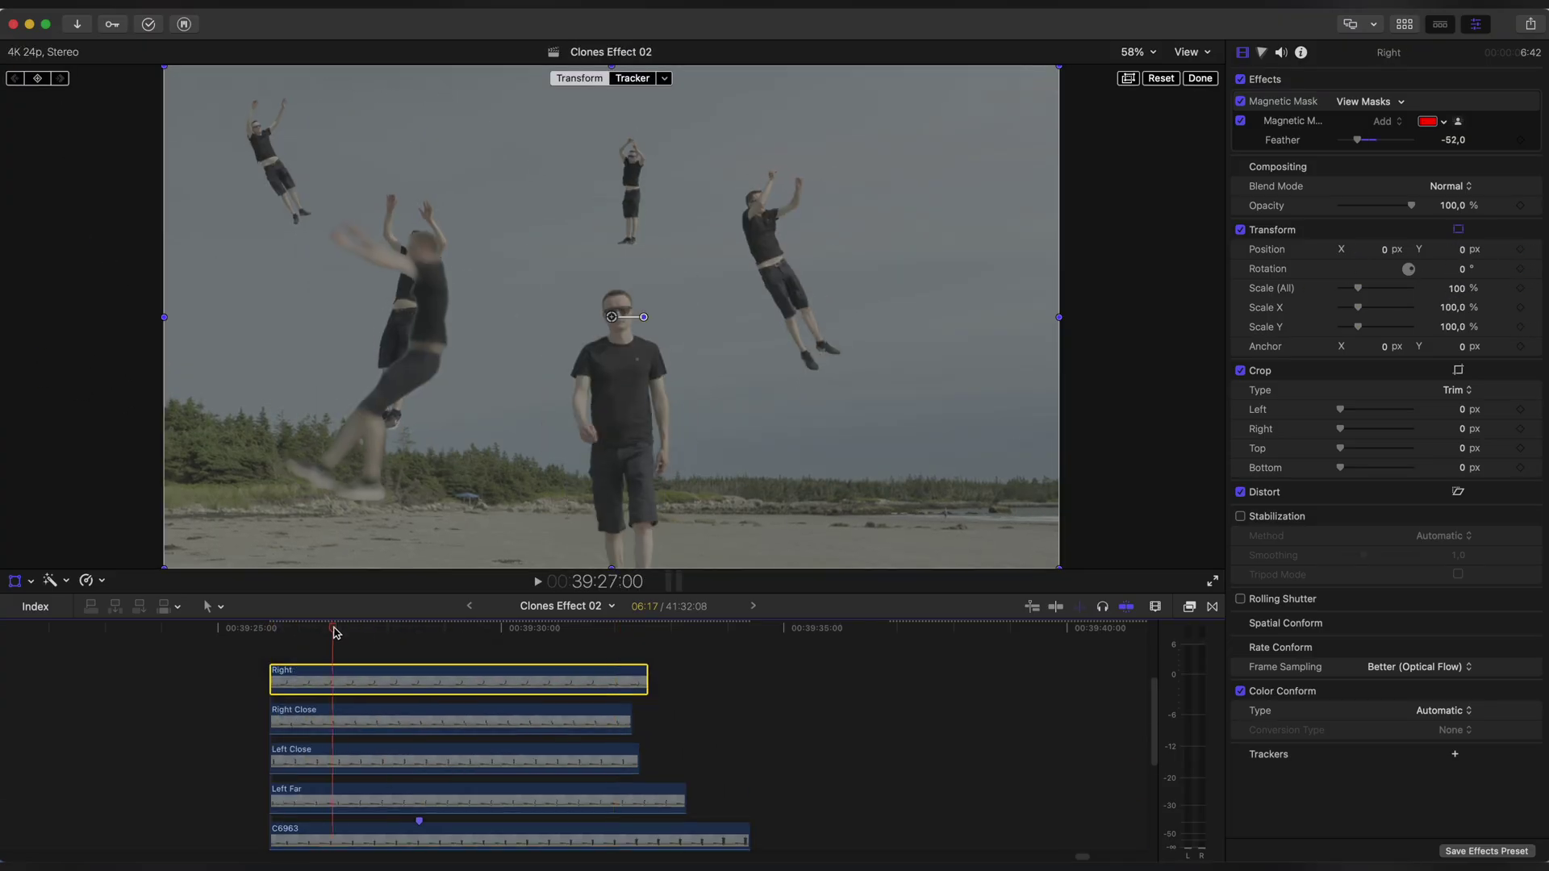
# Scale the Right Far clip to about 24%, place its clone high at the upper right, and keyframe its position and rotation.
pyautogui.press('space')
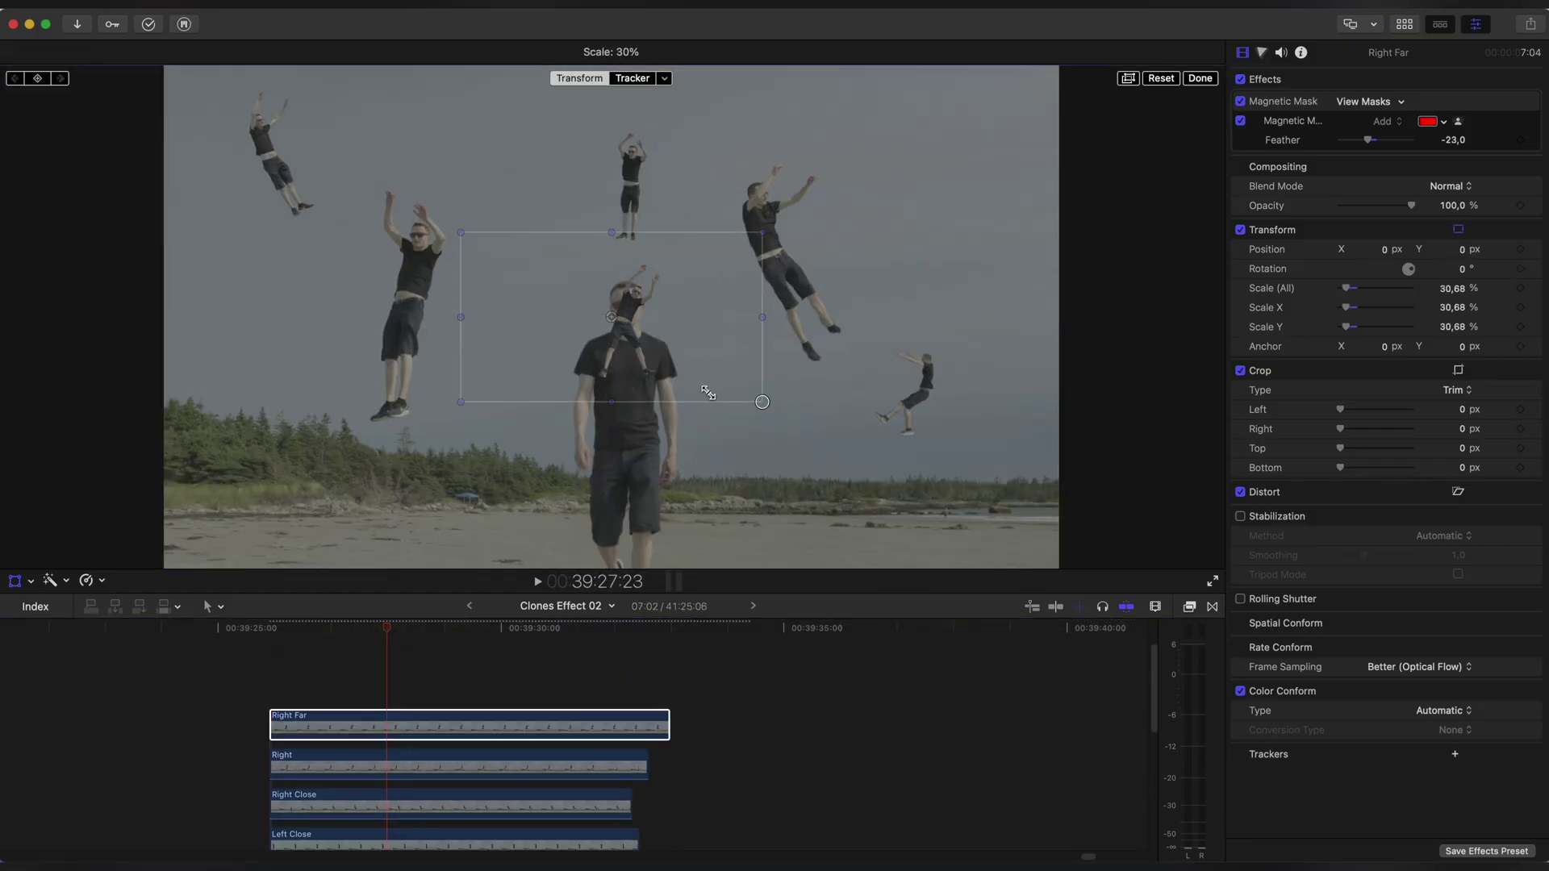
pyautogui.moveTo(570, 321); pyautogui.dragTo(909, 164)
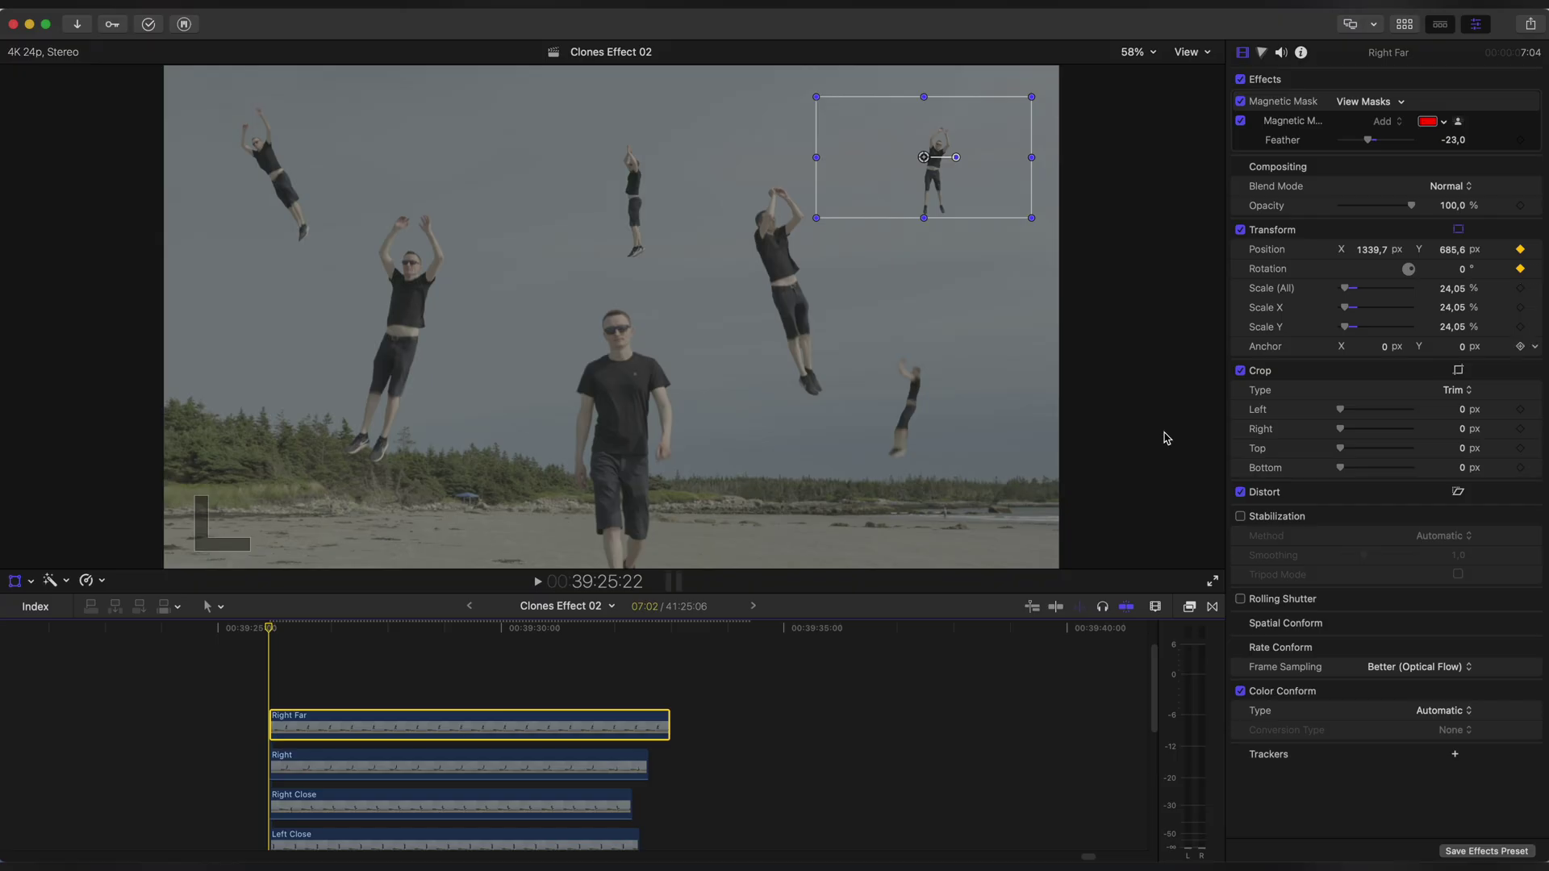
pyautogui.click(479, 625)
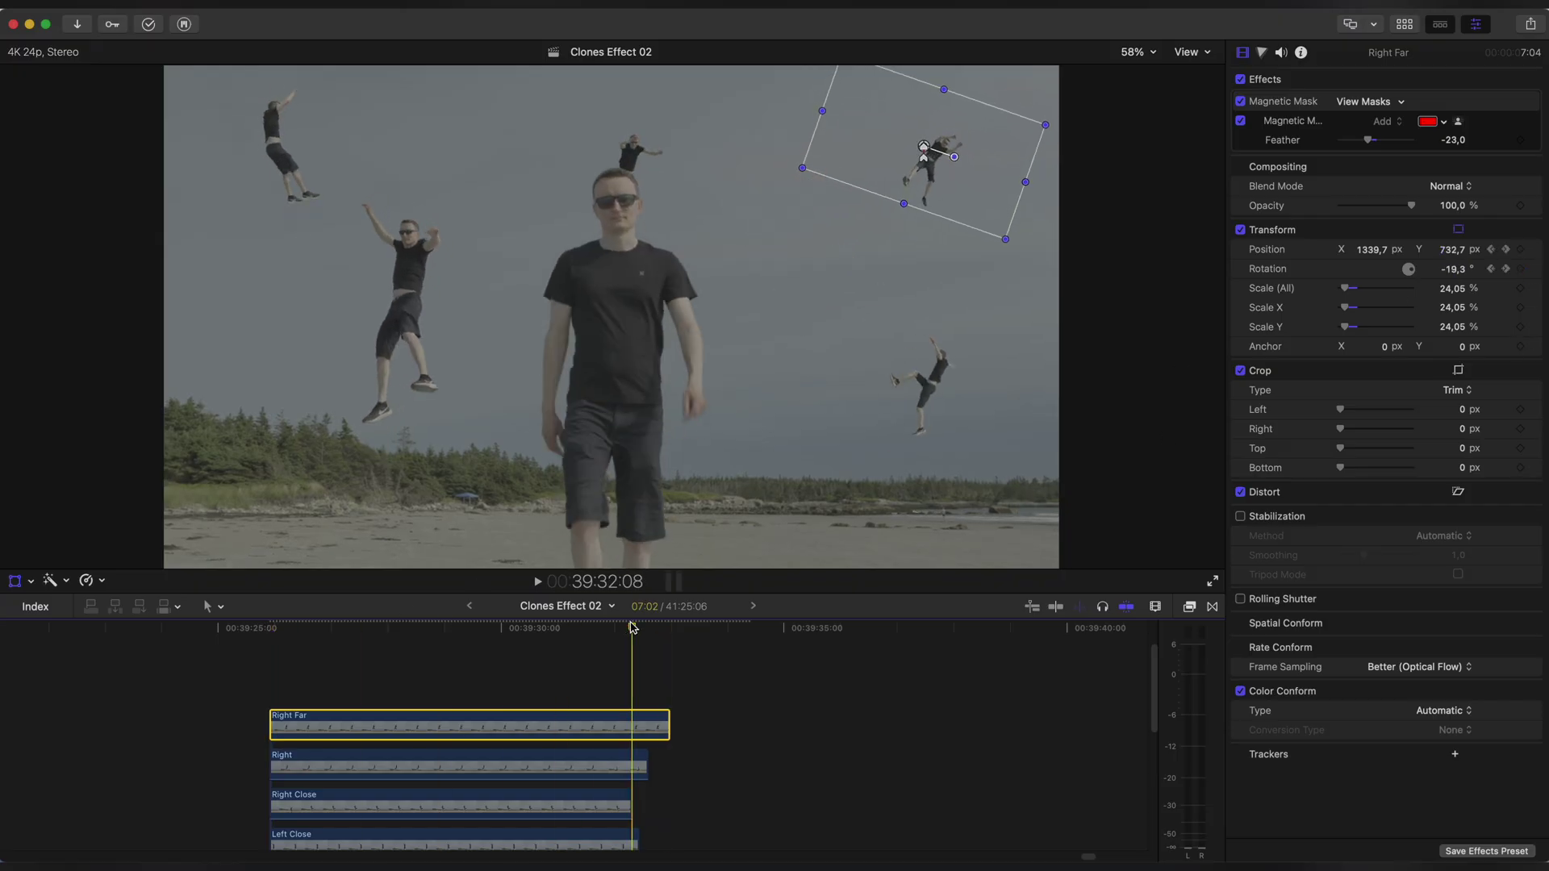
# Trim the ends of the stacked clone clips and the masked C6963 copy to match the end of the Right Close clip.
pyautogui.scroll(-3, 598, 674)
pyautogui.moveTo(412, 639); pyautogui.dragTo(619, 629)
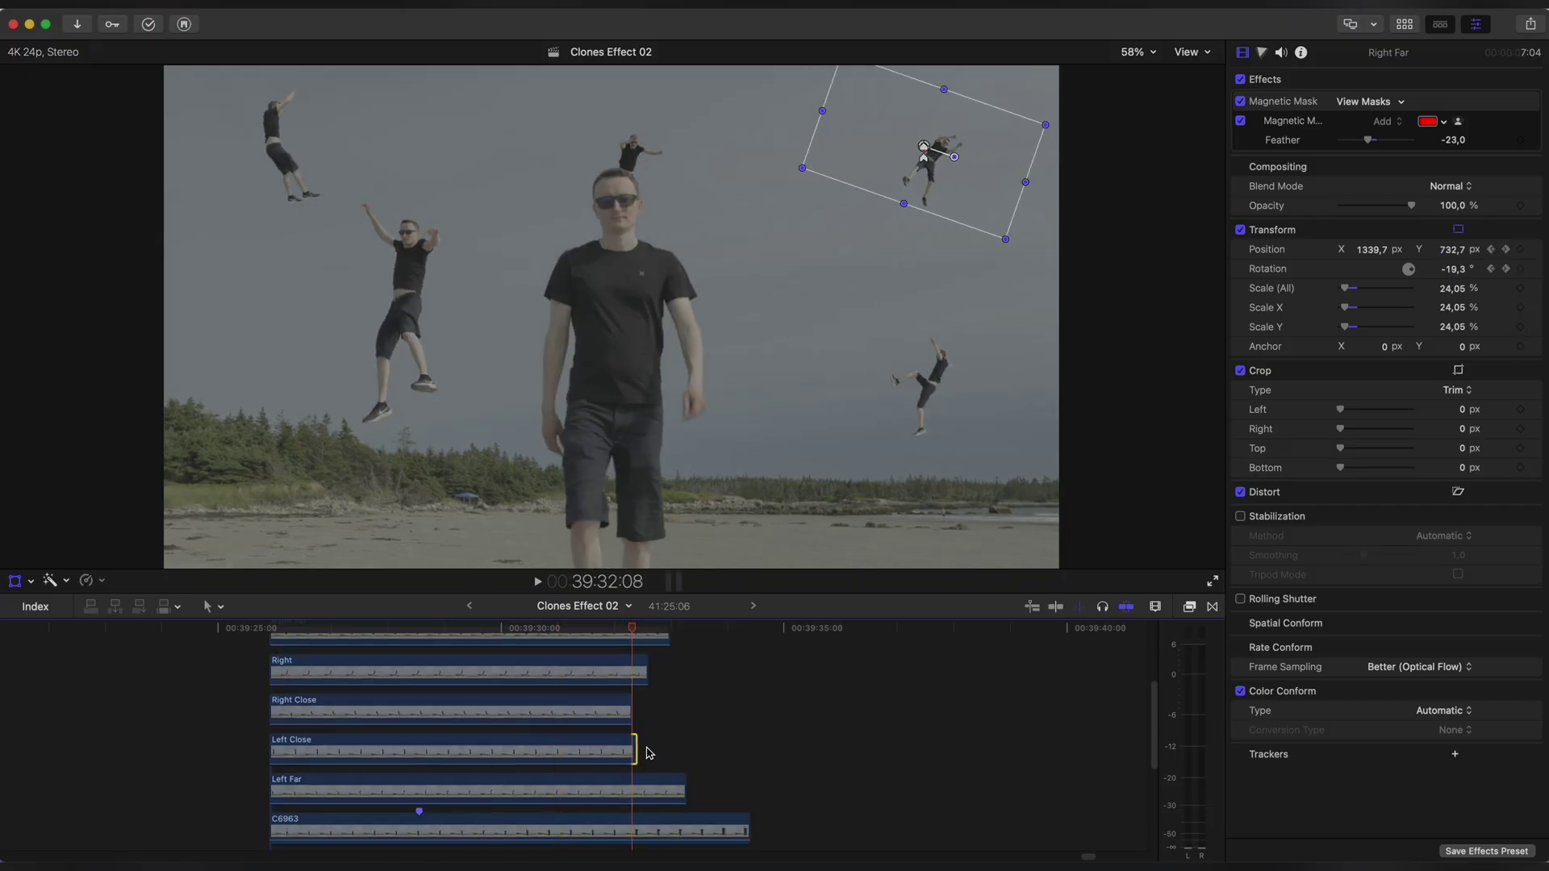
pyautogui.hotkey('shift', 'x')
pyautogui.click(685, 791)
pyautogui.hotkey('shift', 'x')
pyautogui.scroll(2, 669, 766)
pyautogui.click(646, 743)
pyautogui.hotkey('shift', 'x')
pyautogui.click(668, 704)
pyautogui.hotkey('shift', 'x')
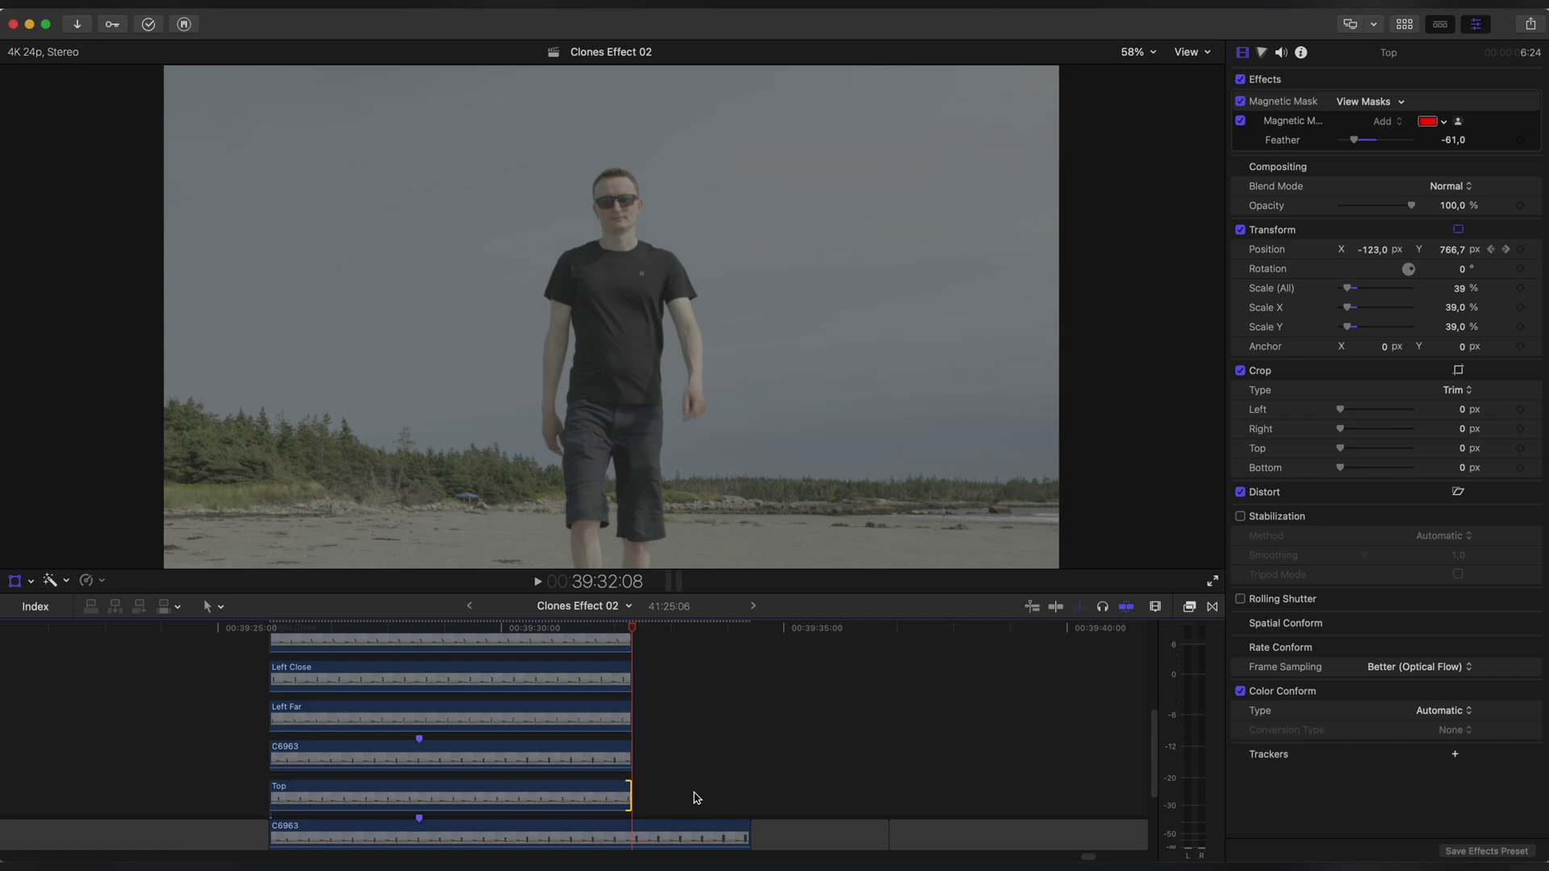
# Trim the end of the main C6963 clip to the same point and play back the composite.
pyautogui.click(693, 831)
pyautogui.hotkey('alt', ']')
pyautogui.click(330, 633)
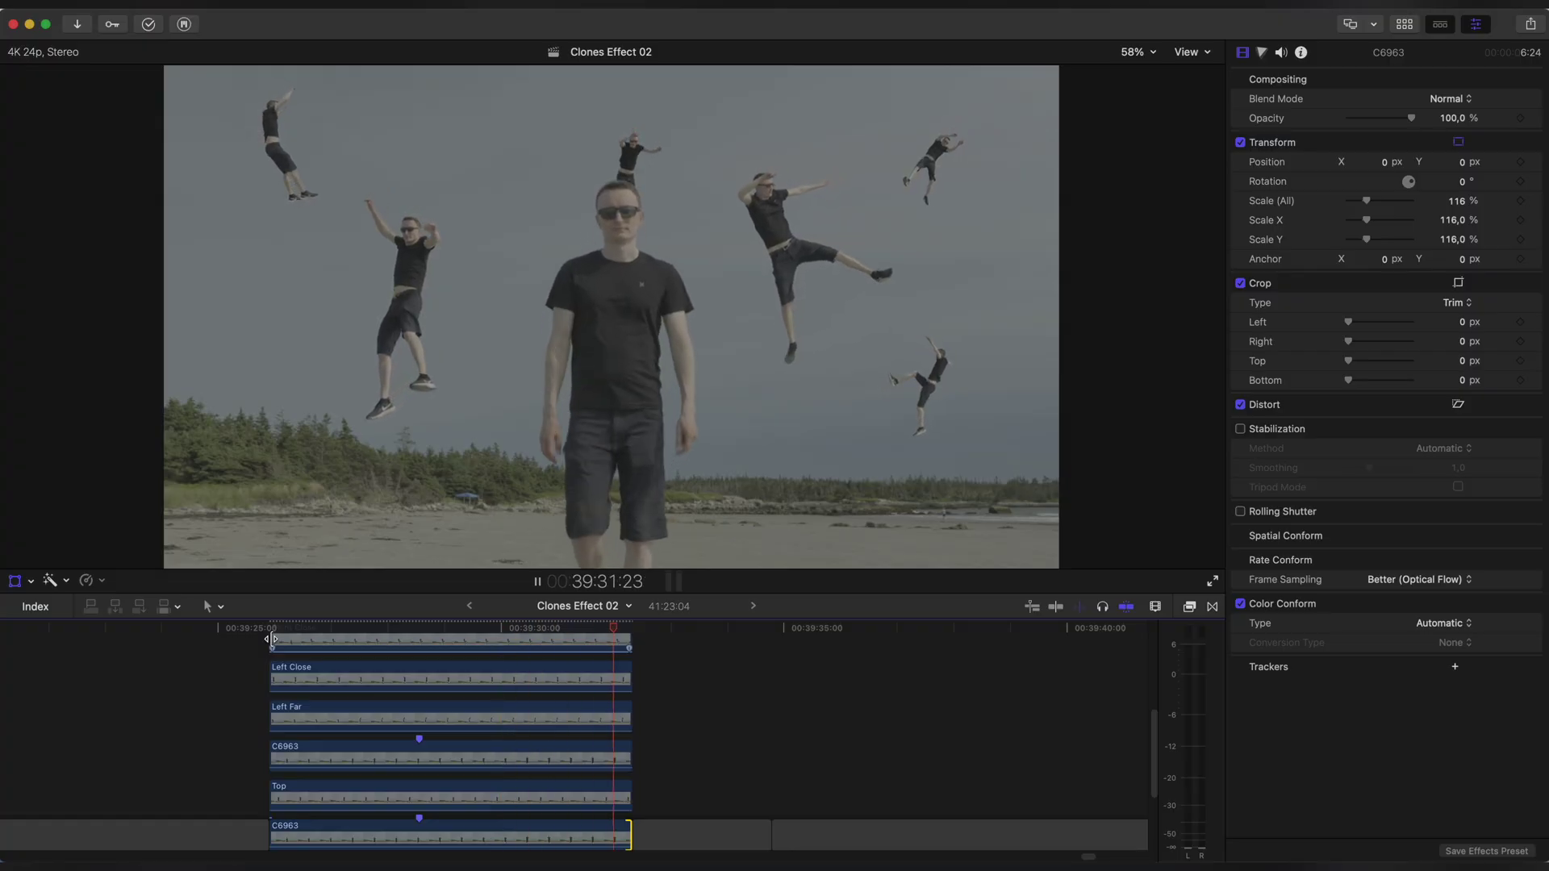
# Apply the Gaussian blur effect to the Left Close clip with an amount of 5.
pyautogui.click(352, 700)
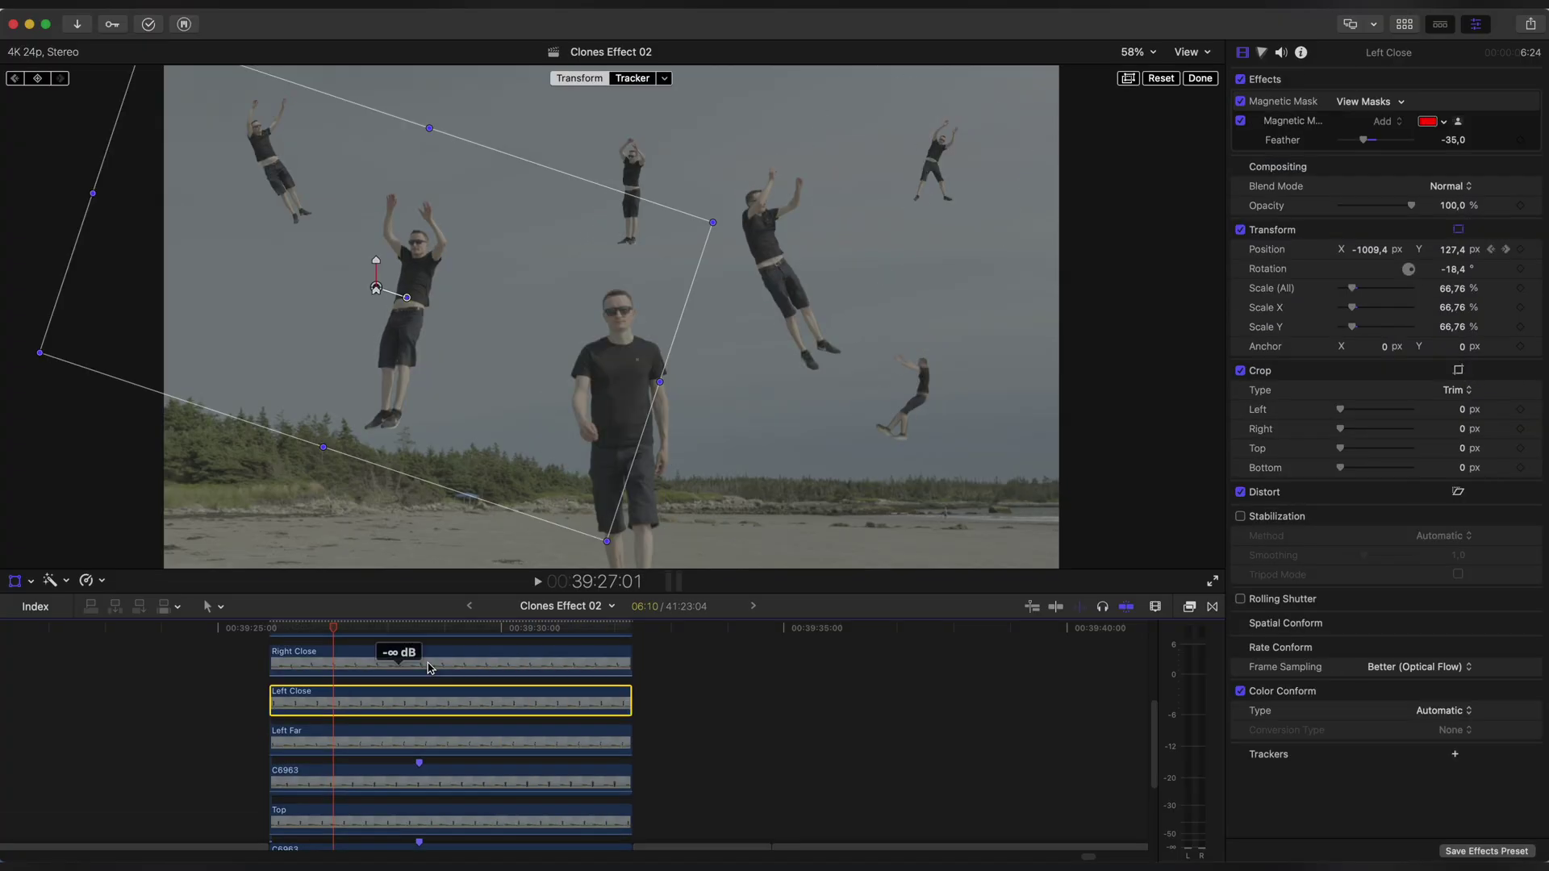
pyautogui.click(1189, 606)
pyautogui.moveTo(1009, 762); pyautogui.dragTo(440, 702)
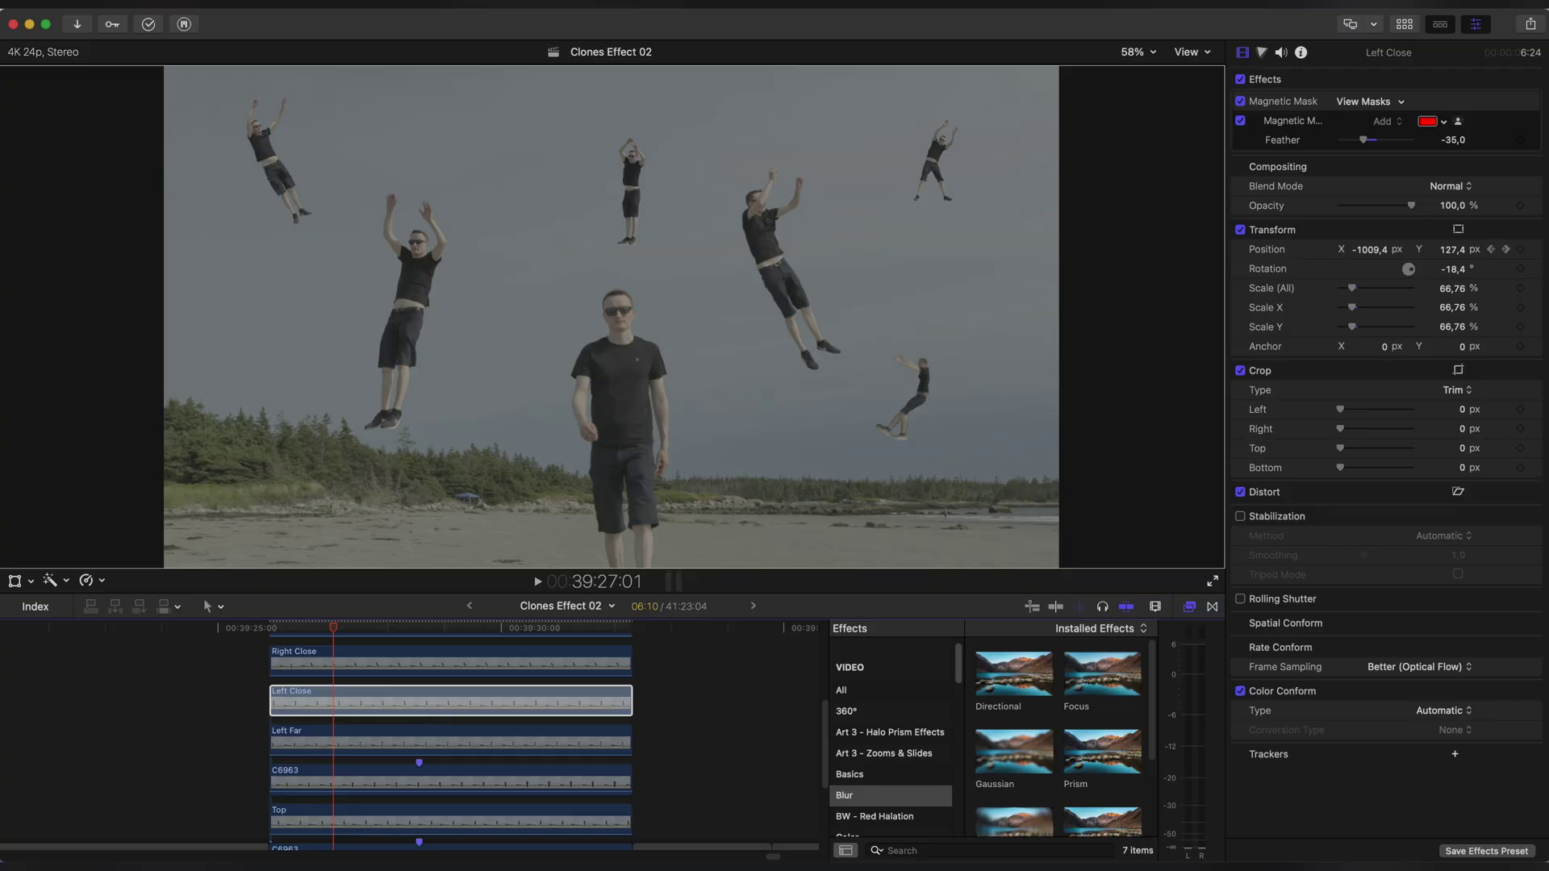
pyautogui.click(1188, 610)
pyautogui.click(1455, 179)
pyautogui.write('5')
pyautogui.press('Return')
# Add a Color Board to the Left Close clip, with midtones at 220° and 16% and shadows shifted to 149°.
pyautogui.click(1189, 609)
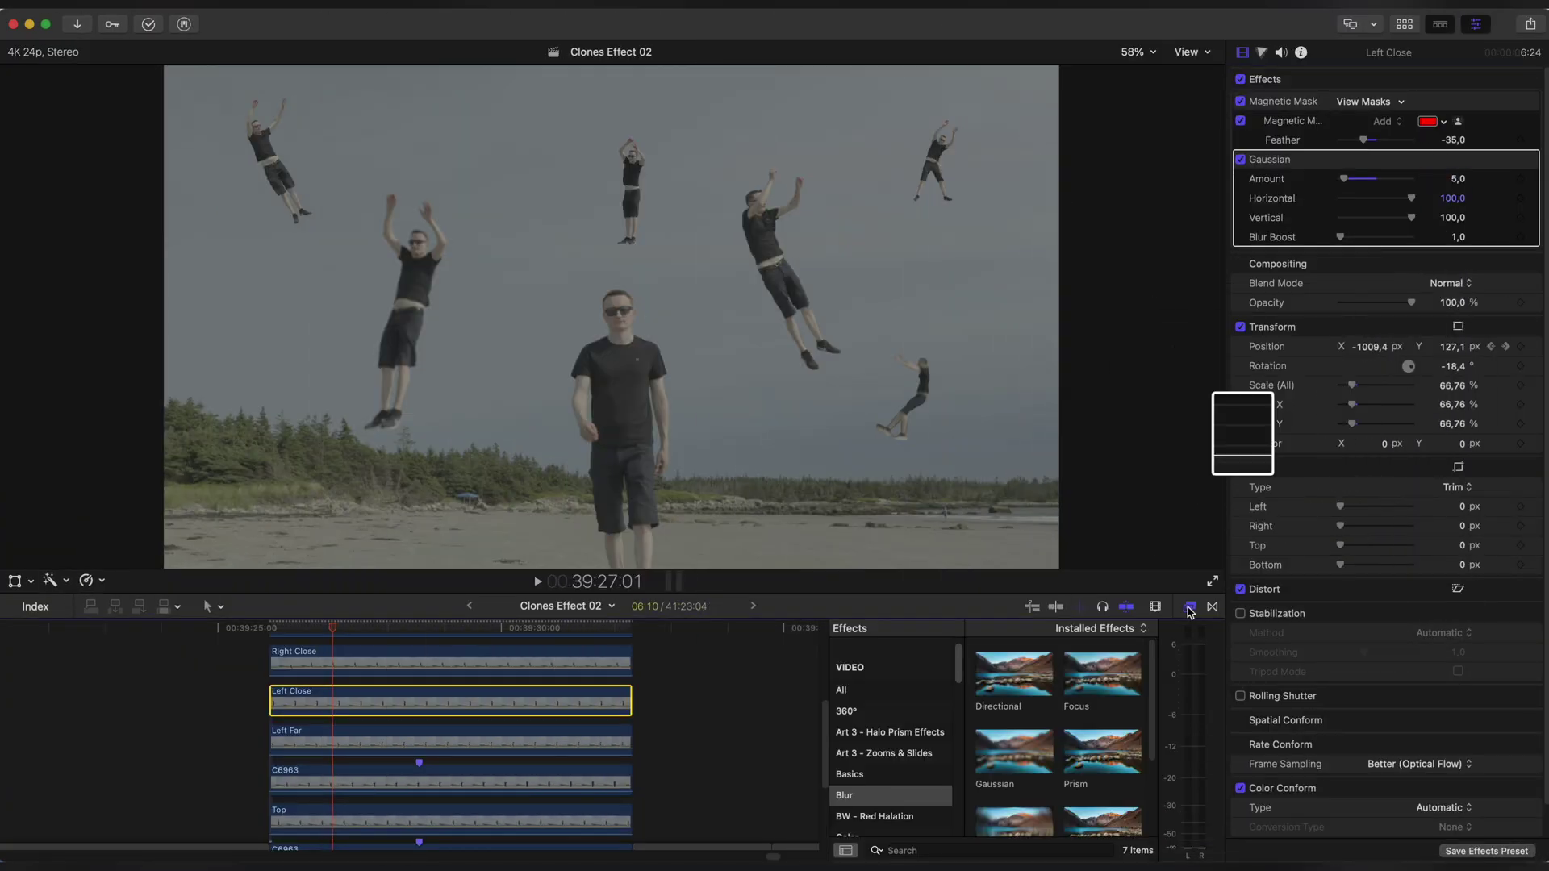
pyautogui.scroll(-3, 885, 765)
pyautogui.click(878, 757)
pyautogui.moveTo(1009, 685); pyautogui.dragTo(407, 706)
pyautogui.click(1458, 256)
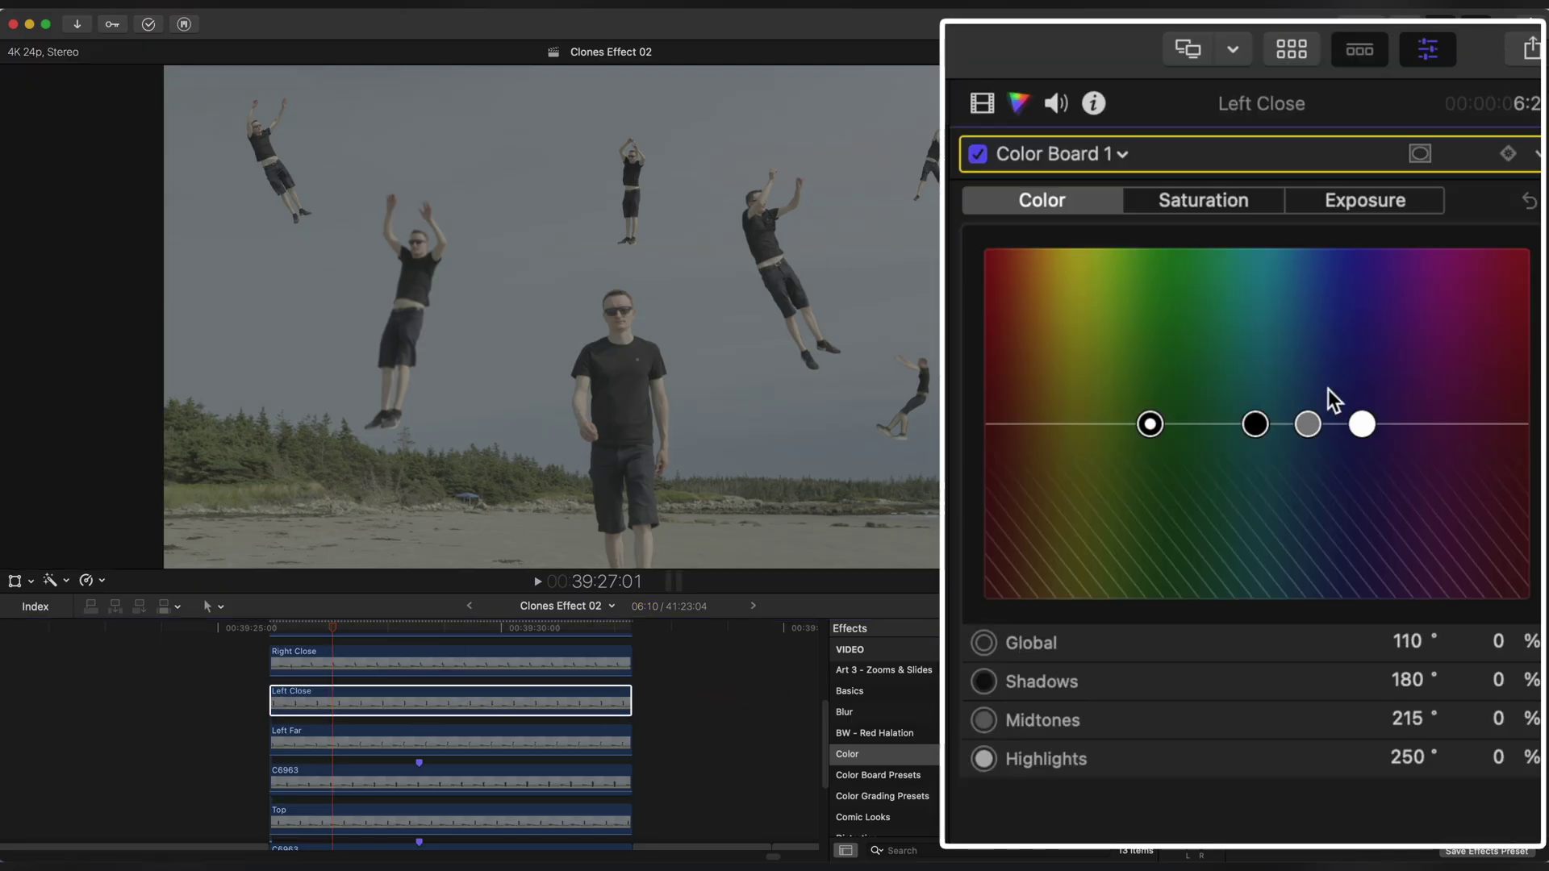
pyautogui.moveTo(1255, 424); pyautogui.dragTo(1210, 428)
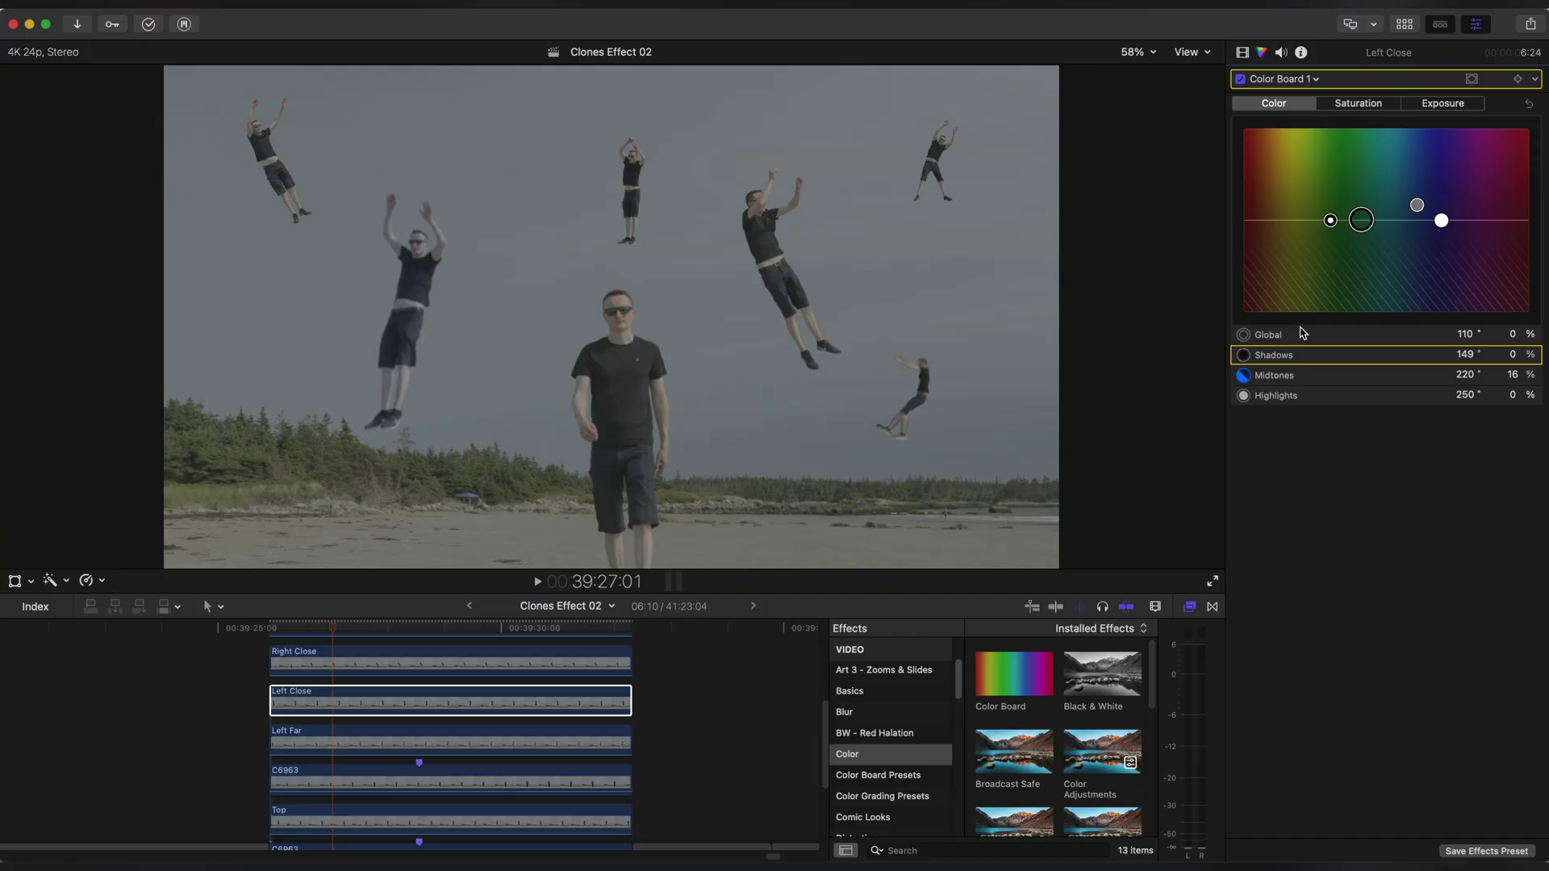
# Apply the Underwater effect to the Left Close clip with size 1.19, speed 4.03 and refraction 11, and preview the distortion.
pyautogui.scroll(3, 885, 740)
pyautogui.click(888, 708)
pyautogui.click(938, 851)
pyautogui.write('under')
pyautogui.moveTo(1015, 674); pyautogui.dragTo(487, 709)
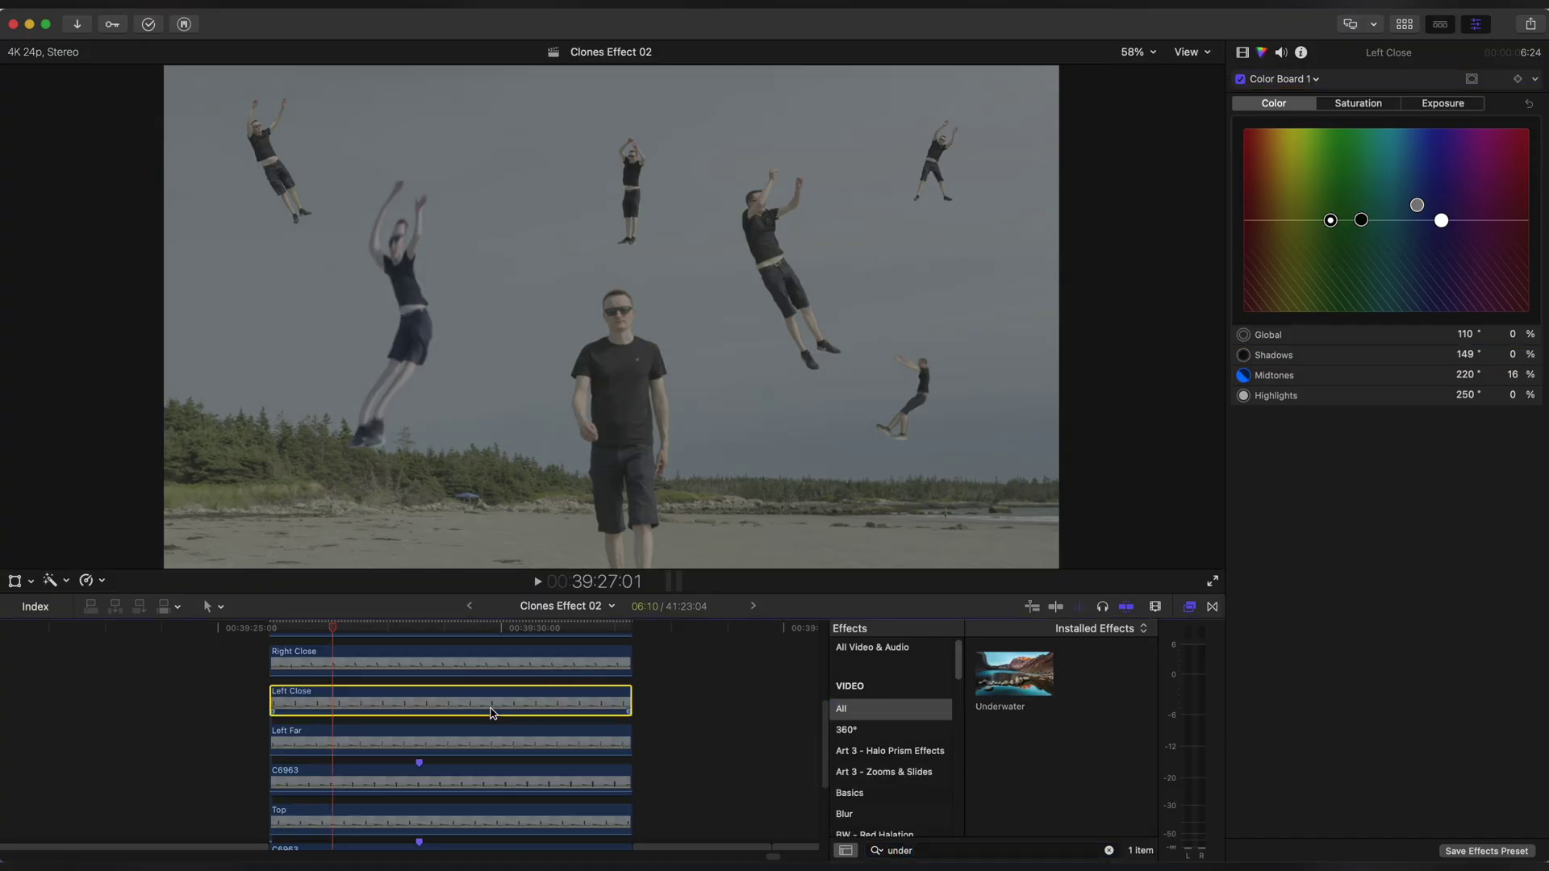
pyautogui.moveTo(1389, 578)
pyautogui.mouseDown()
pyautogui.moveTo(1186, 570)
pyautogui.moveTo(1174, 605)
pyautogui.mouseUp()
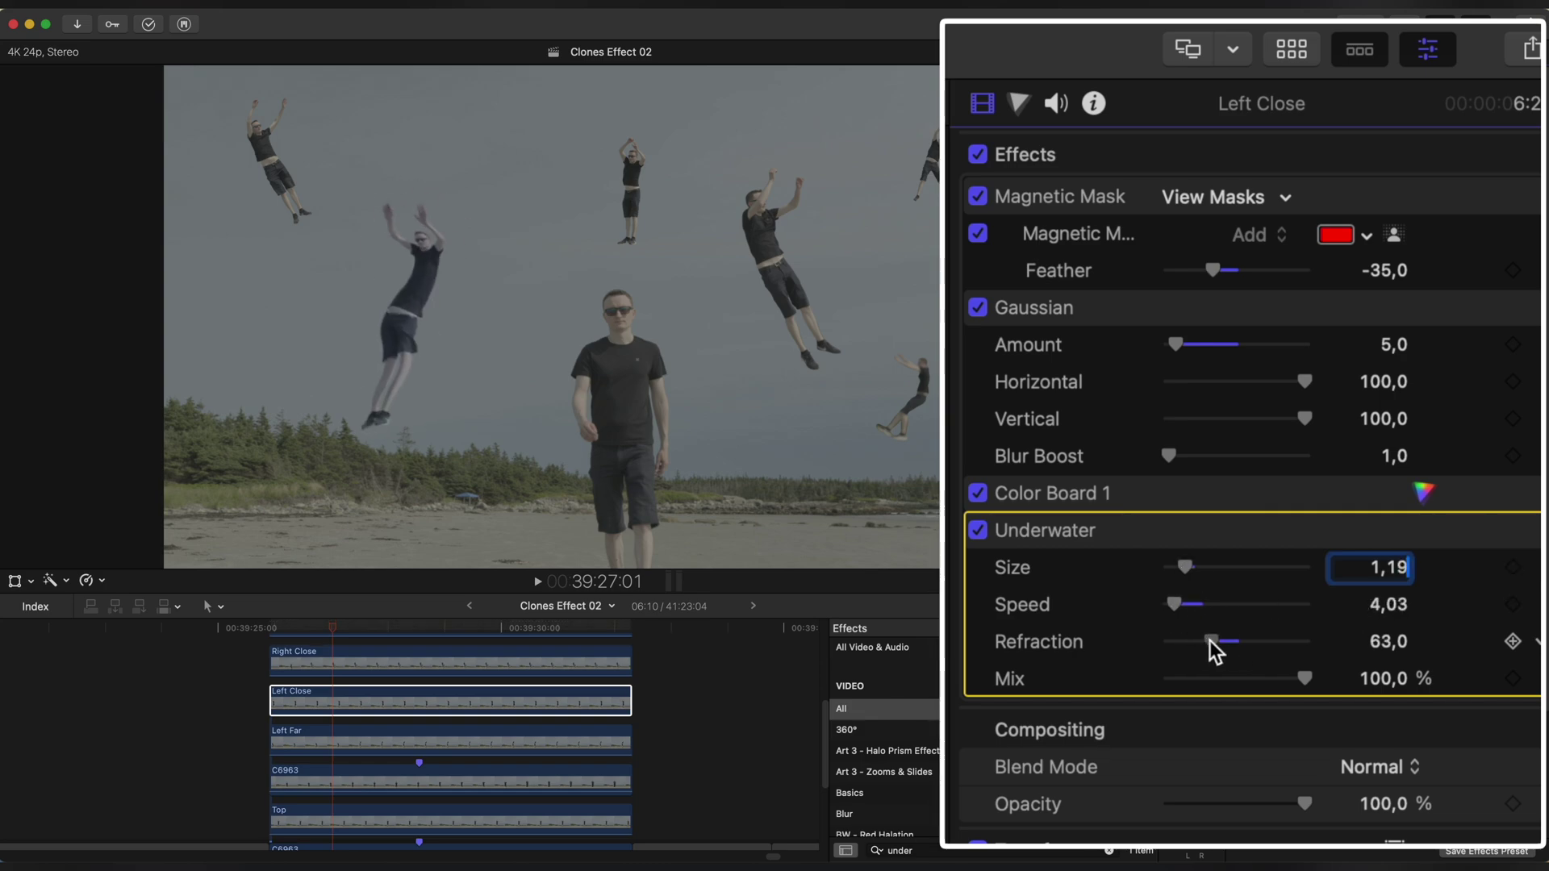
pyautogui.moveTo(333, 631); pyautogui.dragTo(429, 637)
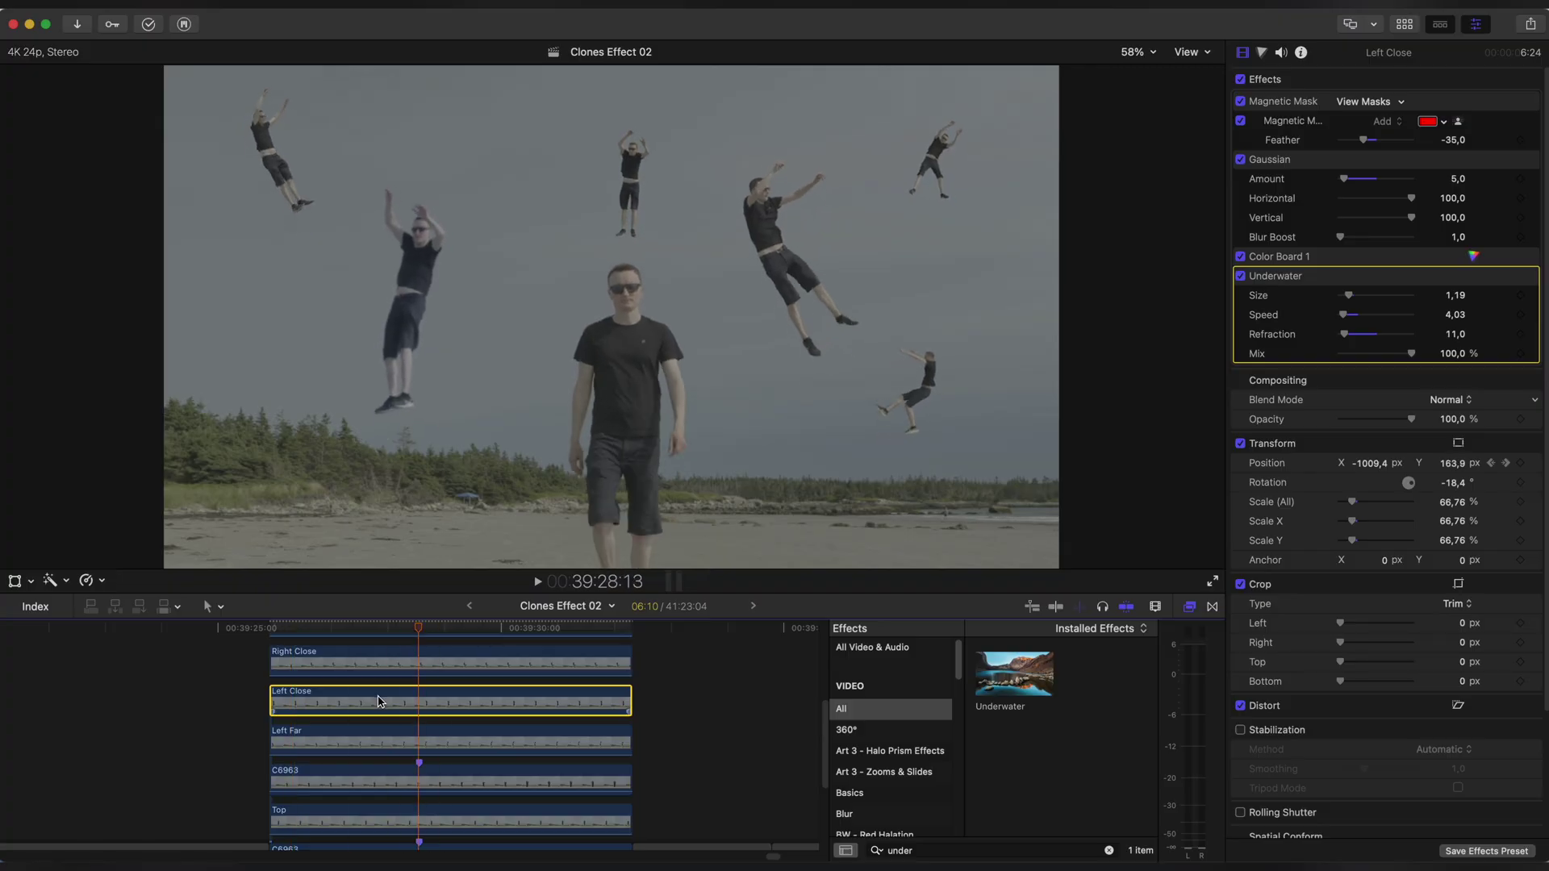
# Copy the Left Close clip's Gaussian, Color Board and Underwater effects onto the Right Close clip and preview the result.
pyautogui.press('super+c')
pyautogui.click(379, 659)
pyautogui.press('shift+super+v')
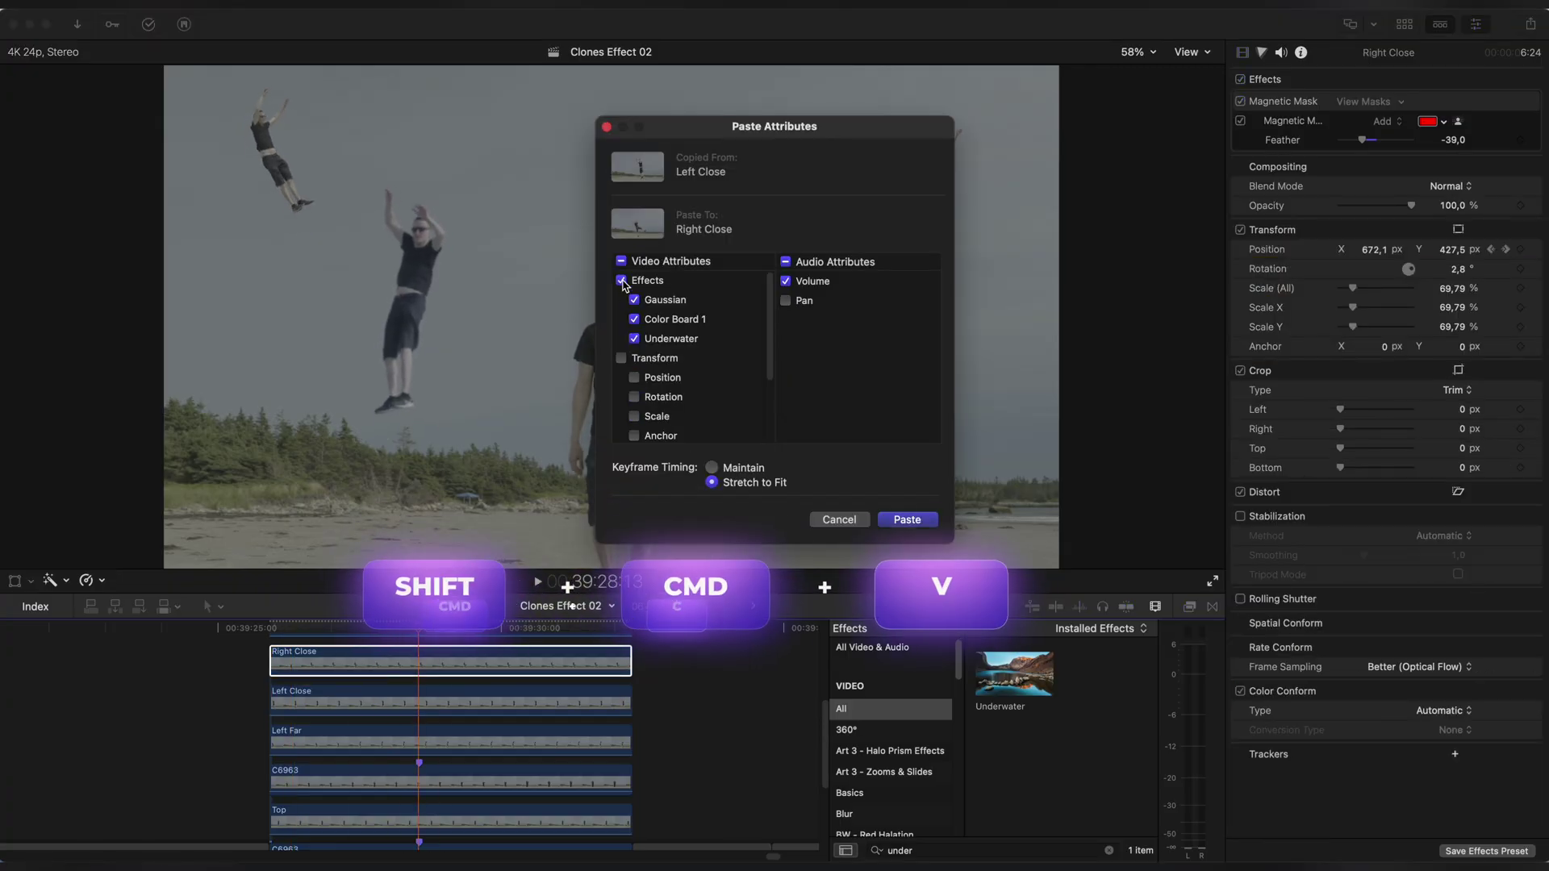
pyautogui.click(906, 519)
pyautogui.moveTo(420, 632); pyautogui.dragTo(455, 640)
# Paste the Gaussian, Color Board and Underwater effects onto the Right clip and raise its Gaussian amount to about 18.
pyautogui.scroll(2, 454, 662)
pyautogui.click(435, 669)
pyautogui.press('shift+super+v')
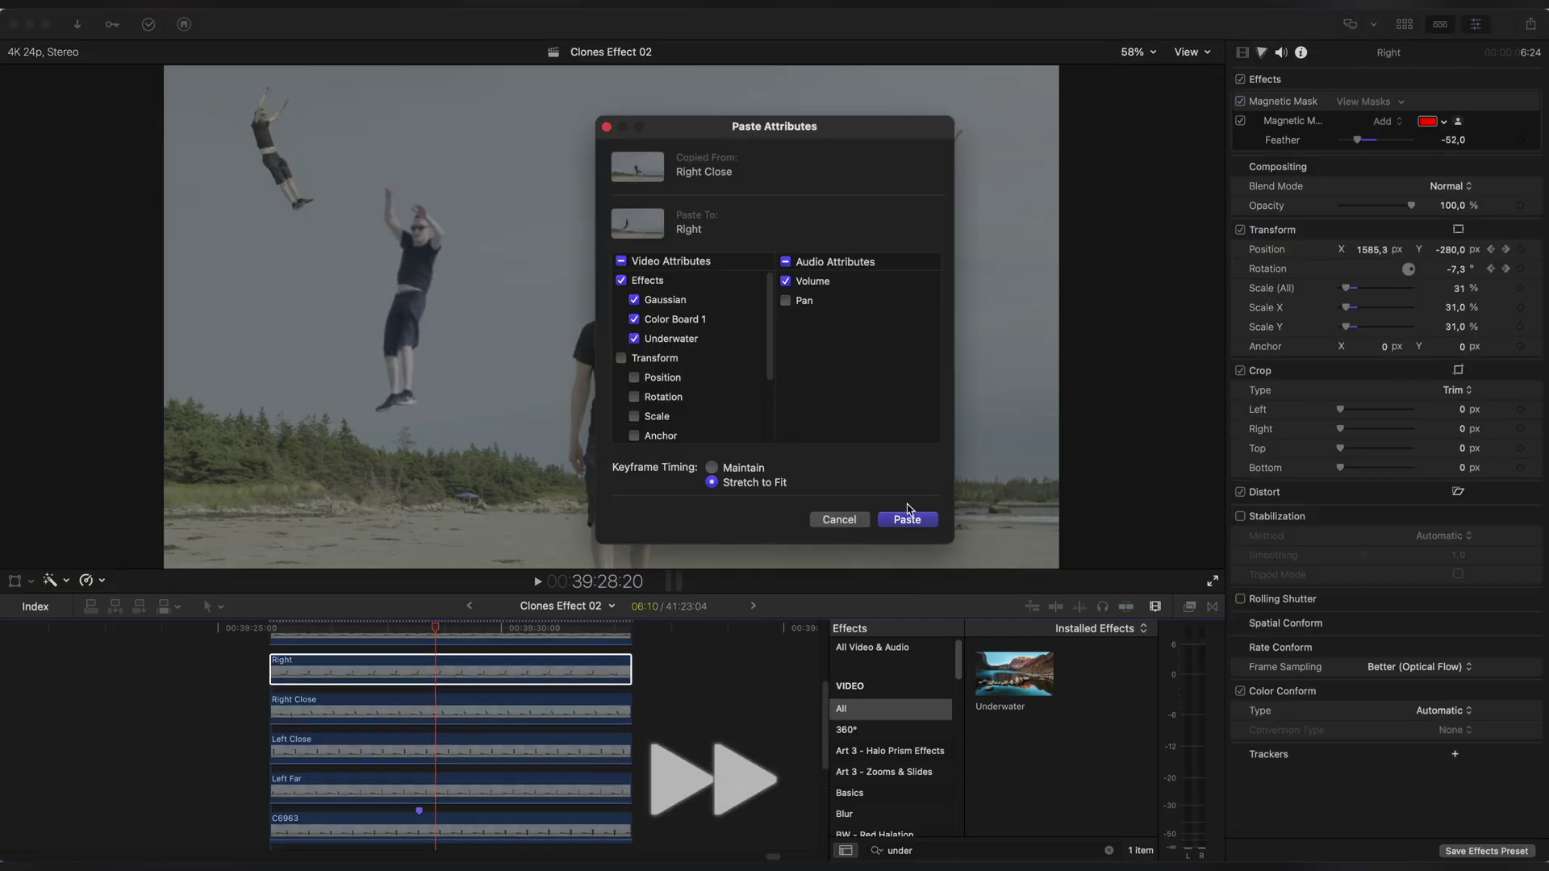
pyautogui.click(907, 520)
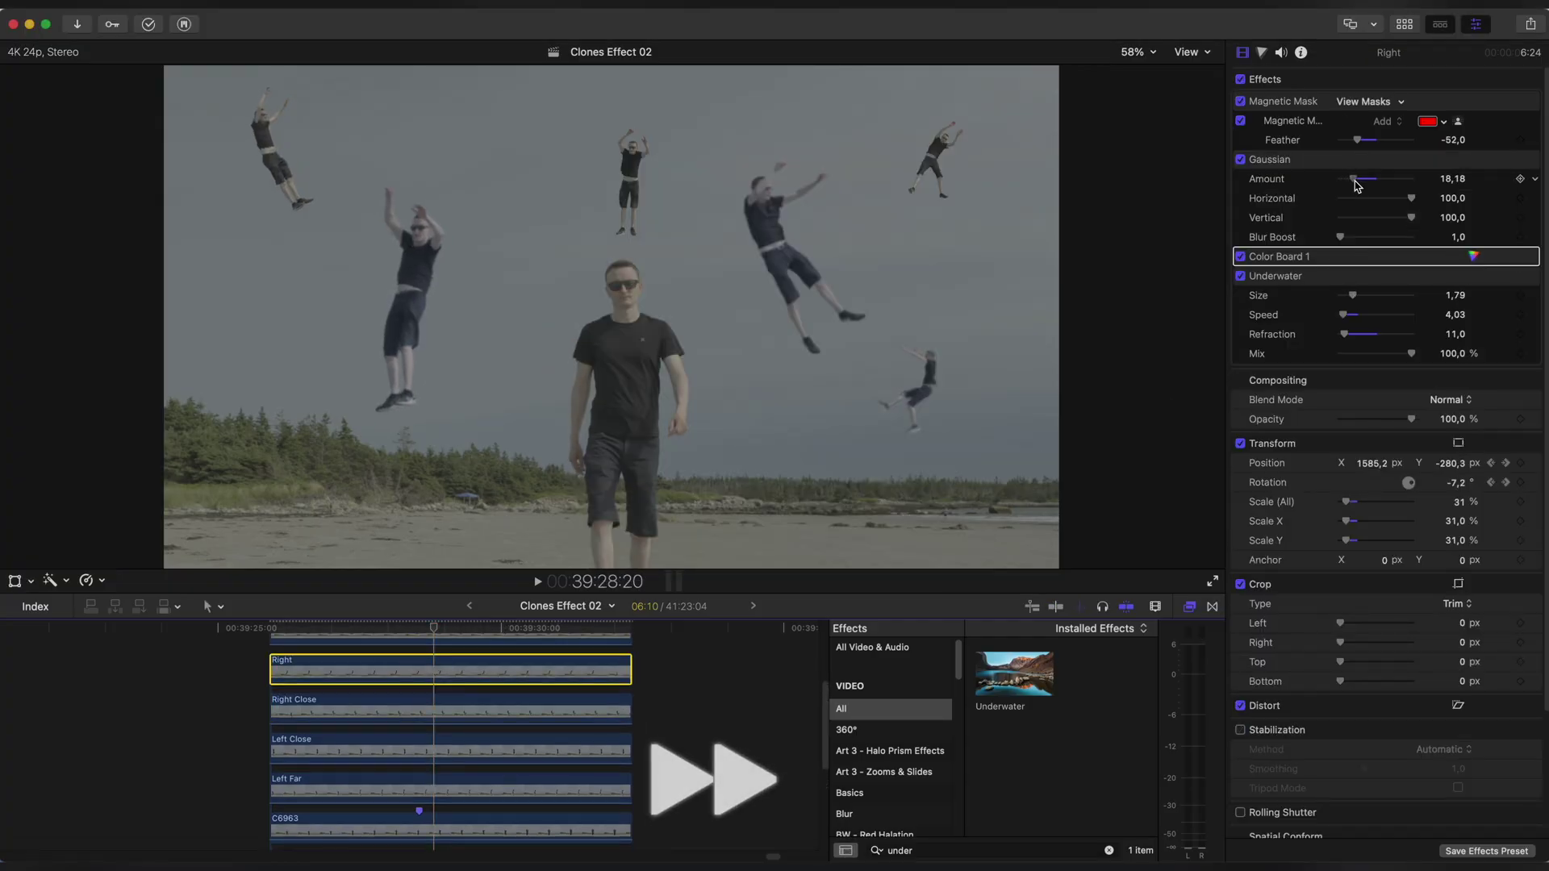
# Copy the Right clip's effects onto the Right Far clip and increase its Gaussian blur amount.
pyautogui.press('super+c')
pyautogui.click(484, 658)
pyautogui.press('shift+super+v')
pyautogui.click(907, 520)
pyautogui.moveTo(1354, 179); pyautogui.dragTo(1362, 180)
# Paste the copied effects onto the Left Far clip, with Gaussian amount 11.7 and Underwater size 1.51.
pyautogui.click(484, 778)
pyautogui.press('shift+super+v')
pyautogui.click(907, 520)
# Copy the Left Far clip's effects onto the Top clip, set Gaussian amount 18.86 and Underwater size 2.11, and preview the result.
pyautogui.press('super+c')
pyautogui.scroll(-1, 450, 742)
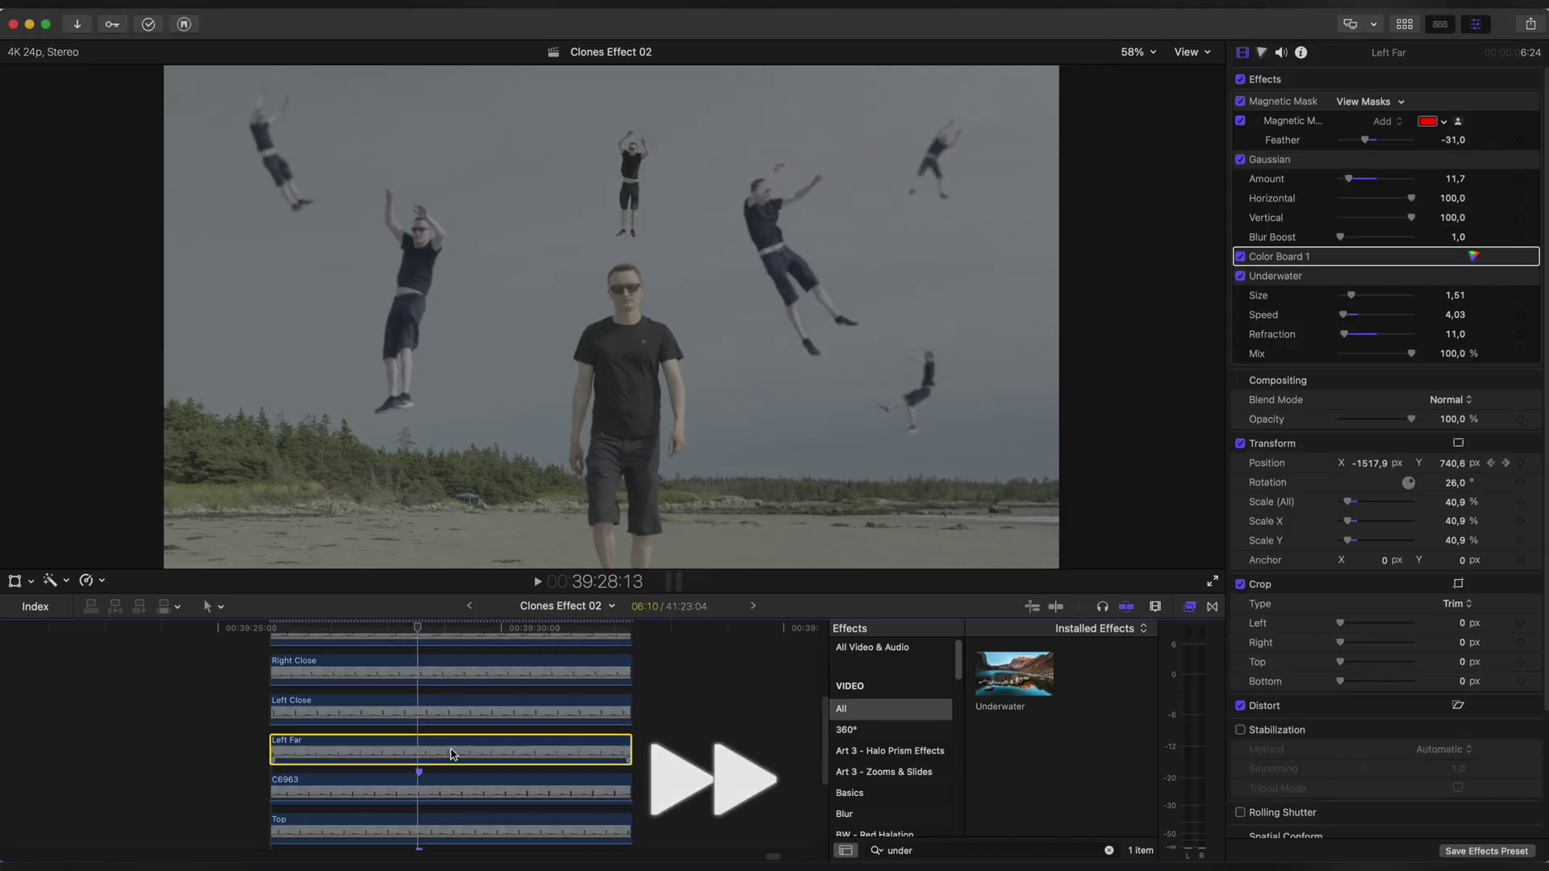
pyautogui.click(449, 787)
pyautogui.press('shift+super+v')
pyautogui.press('Return')
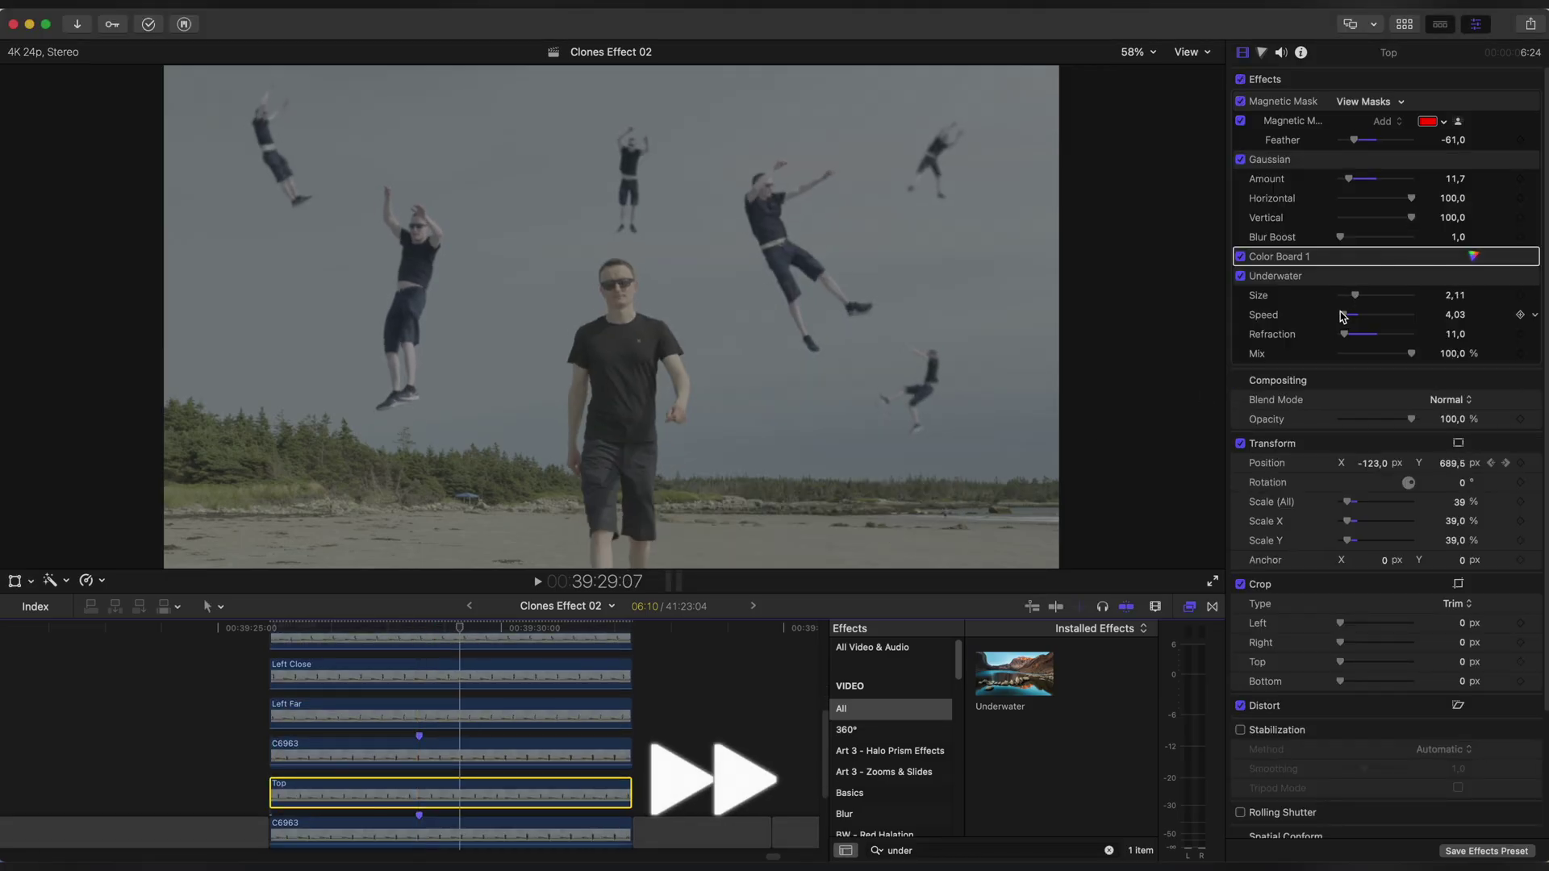
pyautogui.press('space')
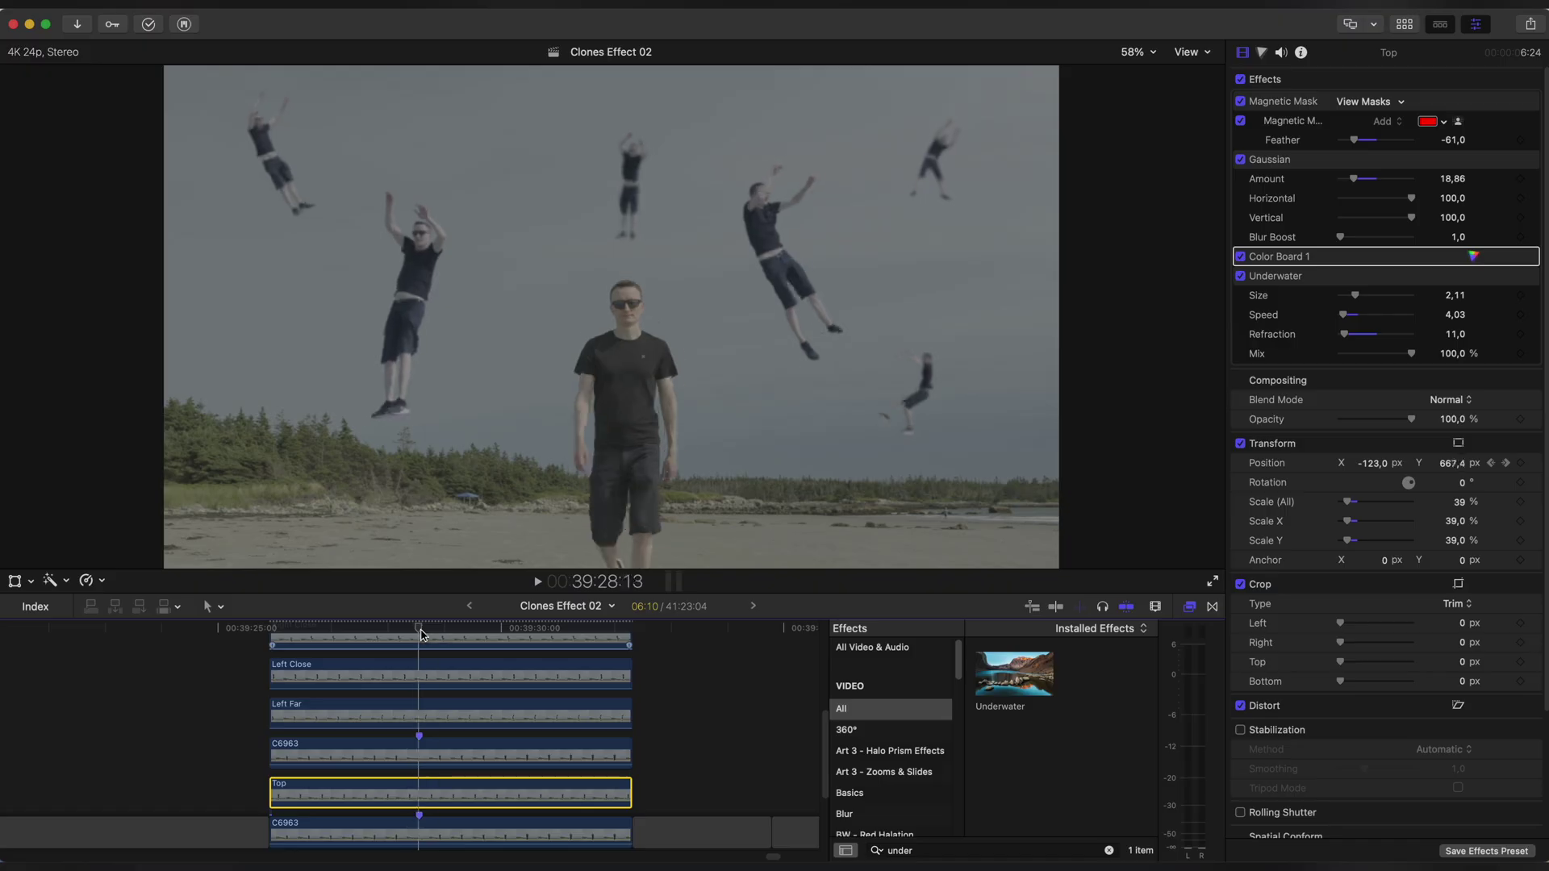
pyautogui.moveTo(559, 644)
pyautogui.mouseDown()
pyautogui.moveTo(354, 655)
pyautogui.moveTo(426, 655)
pyautogui.mouseUp()
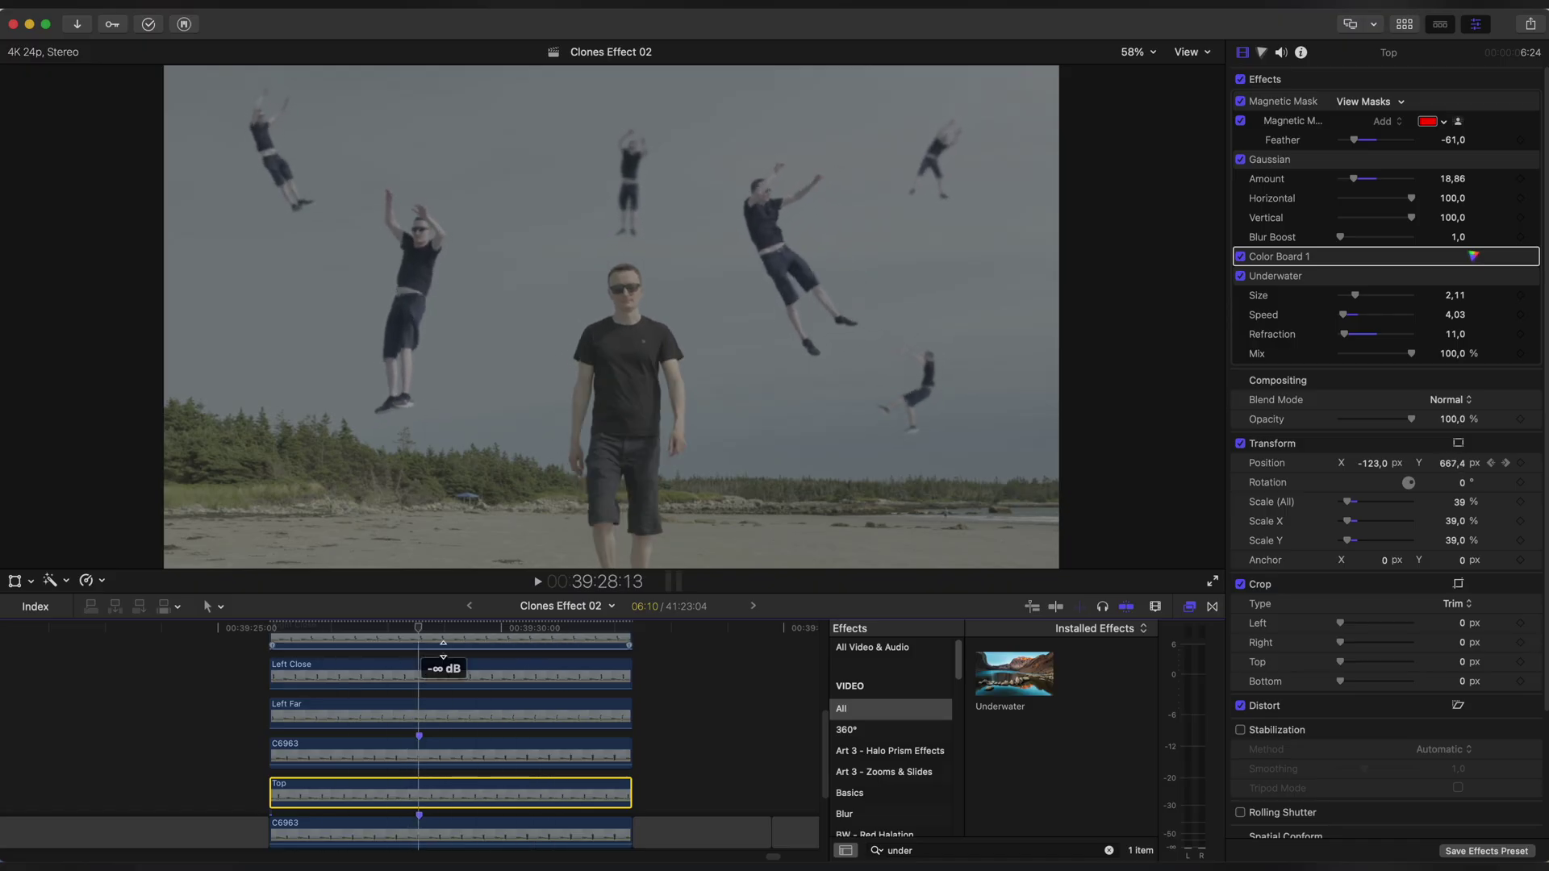
# Apply the Droplet distortion effect to the bottom C6963 background clip.
pyautogui.click(428, 793)
pyautogui.click(1108, 851)
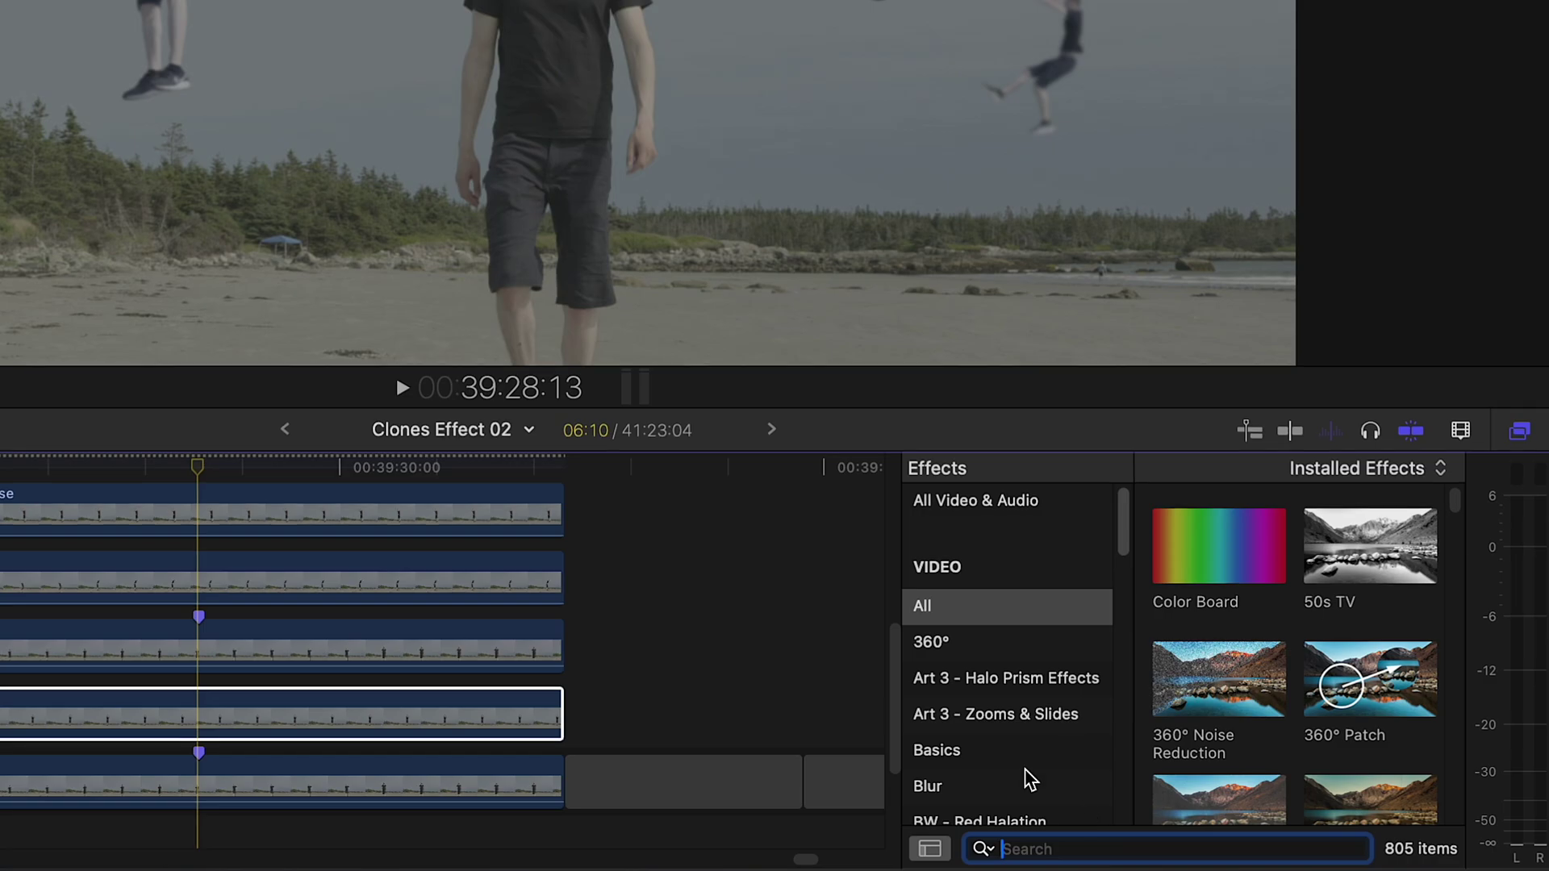
pyautogui.scroll(-5, 877, 801)
pyautogui.click(948, 759)
pyautogui.moveTo(1369, 682); pyautogui.dragTo(229, 789)
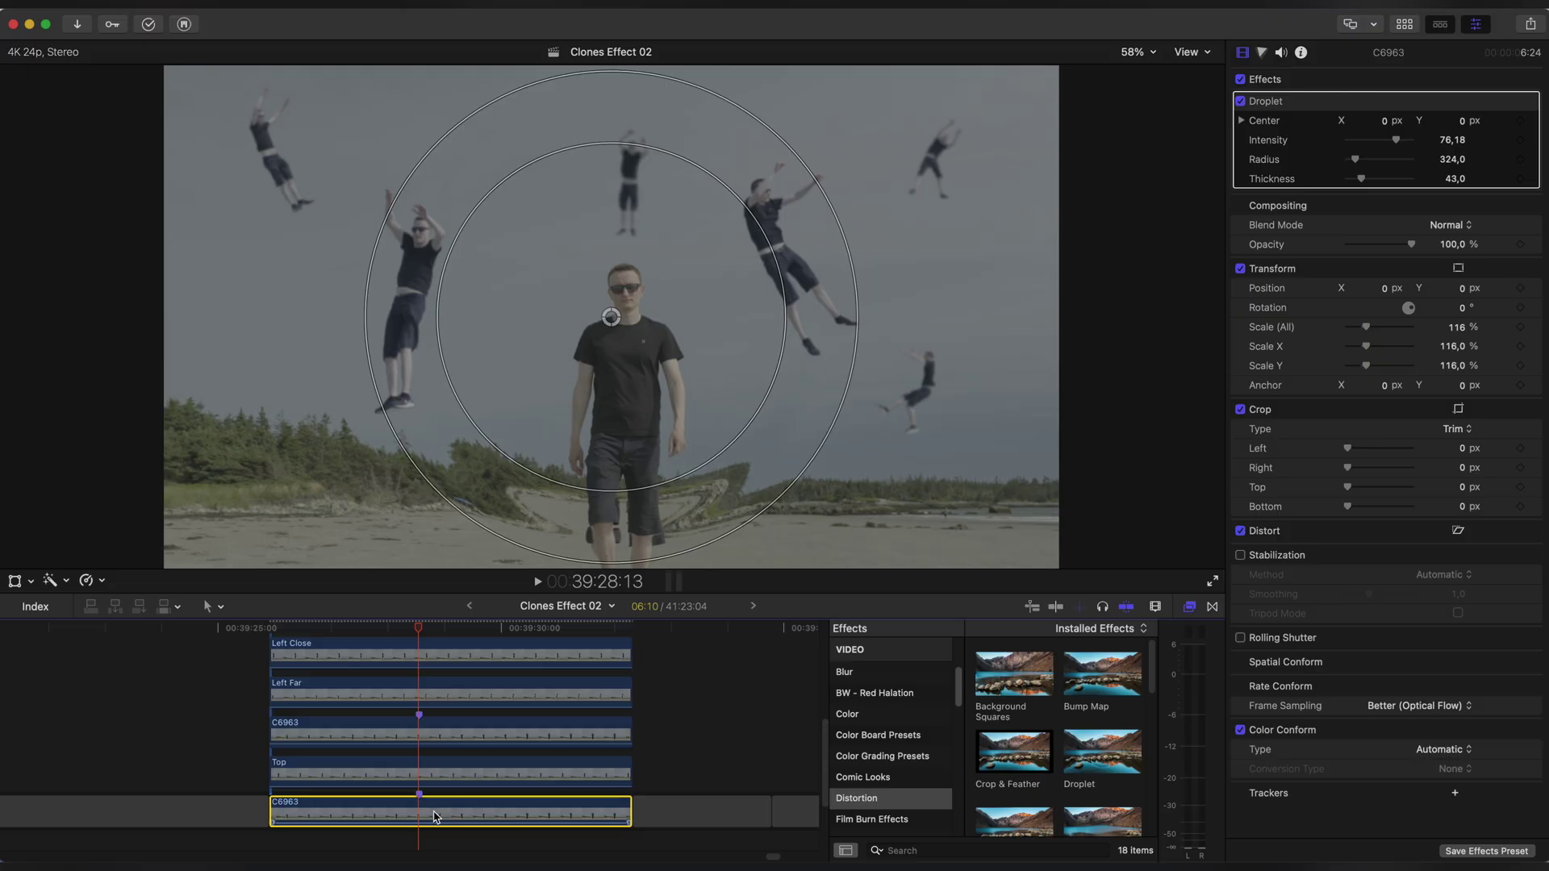
pyautogui.click(1189, 606)
# At the start of the C6963 clip, set the Droplet's Intensity to 22, Radius to 120 and Thickness to 125.
pyautogui.moveTo(418, 628); pyautogui.dragTo(277, 644)
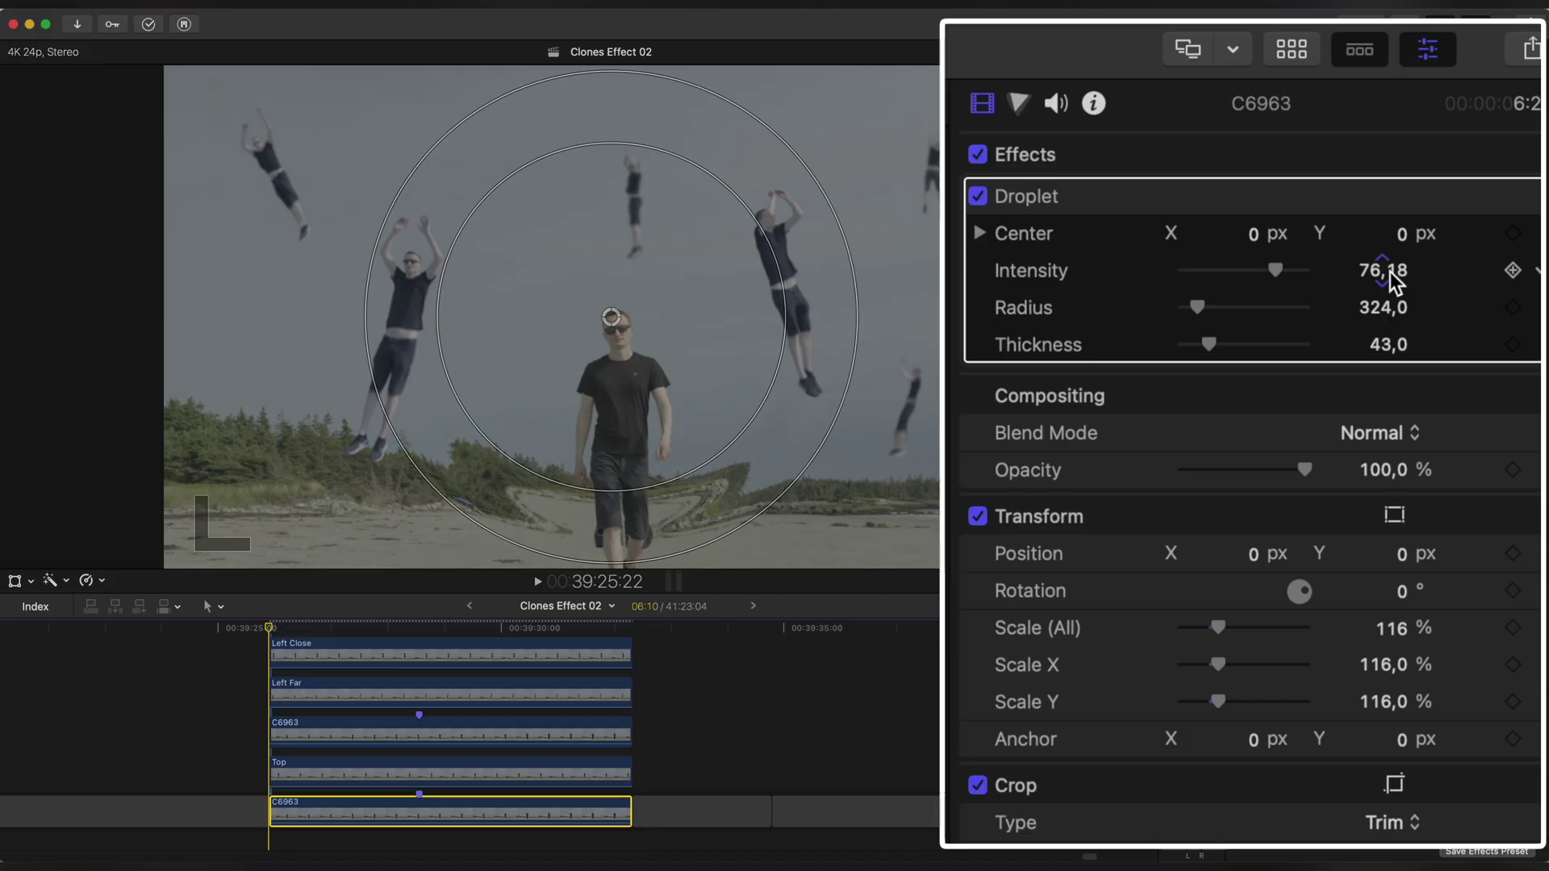
pyautogui.press('Return')
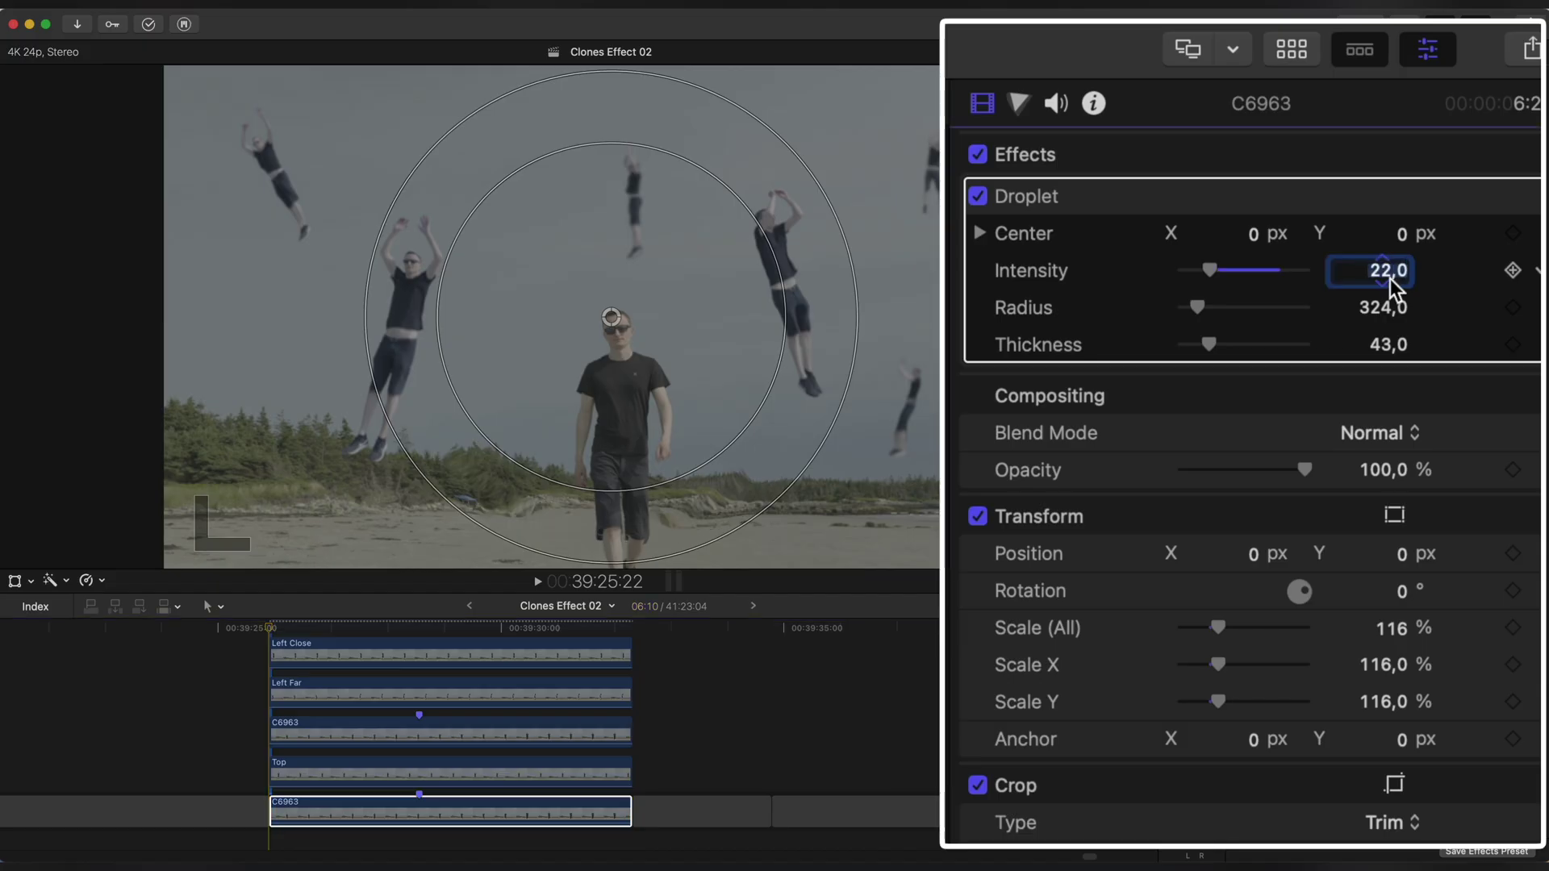
pyautogui.click(1386, 306)
pyautogui.write('120')
pyautogui.press('Return')
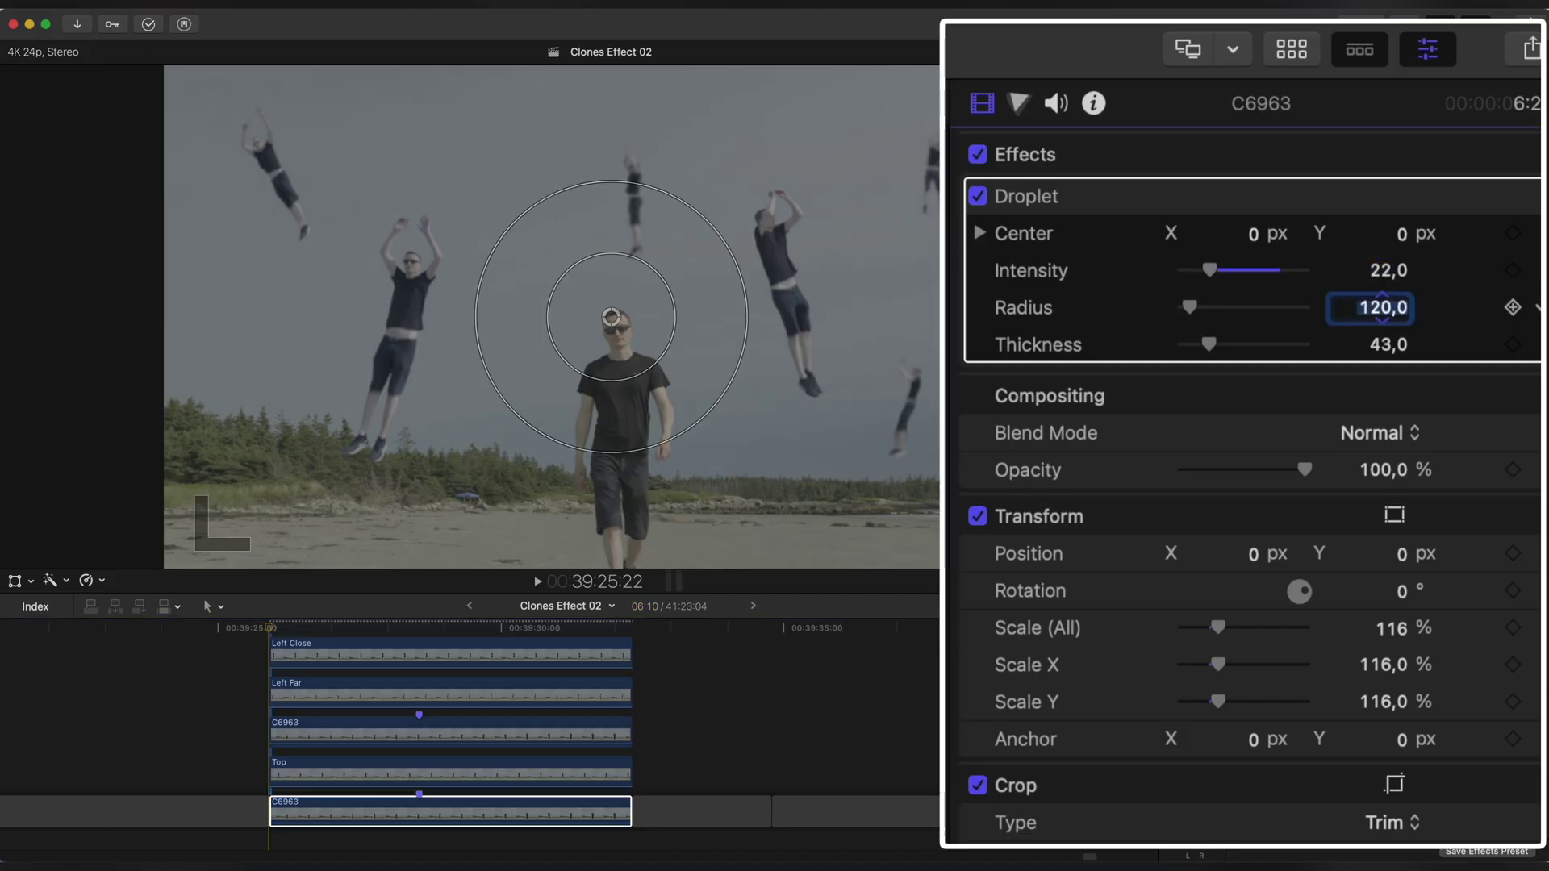
pyautogui.write('125')
pyautogui.press('Return')
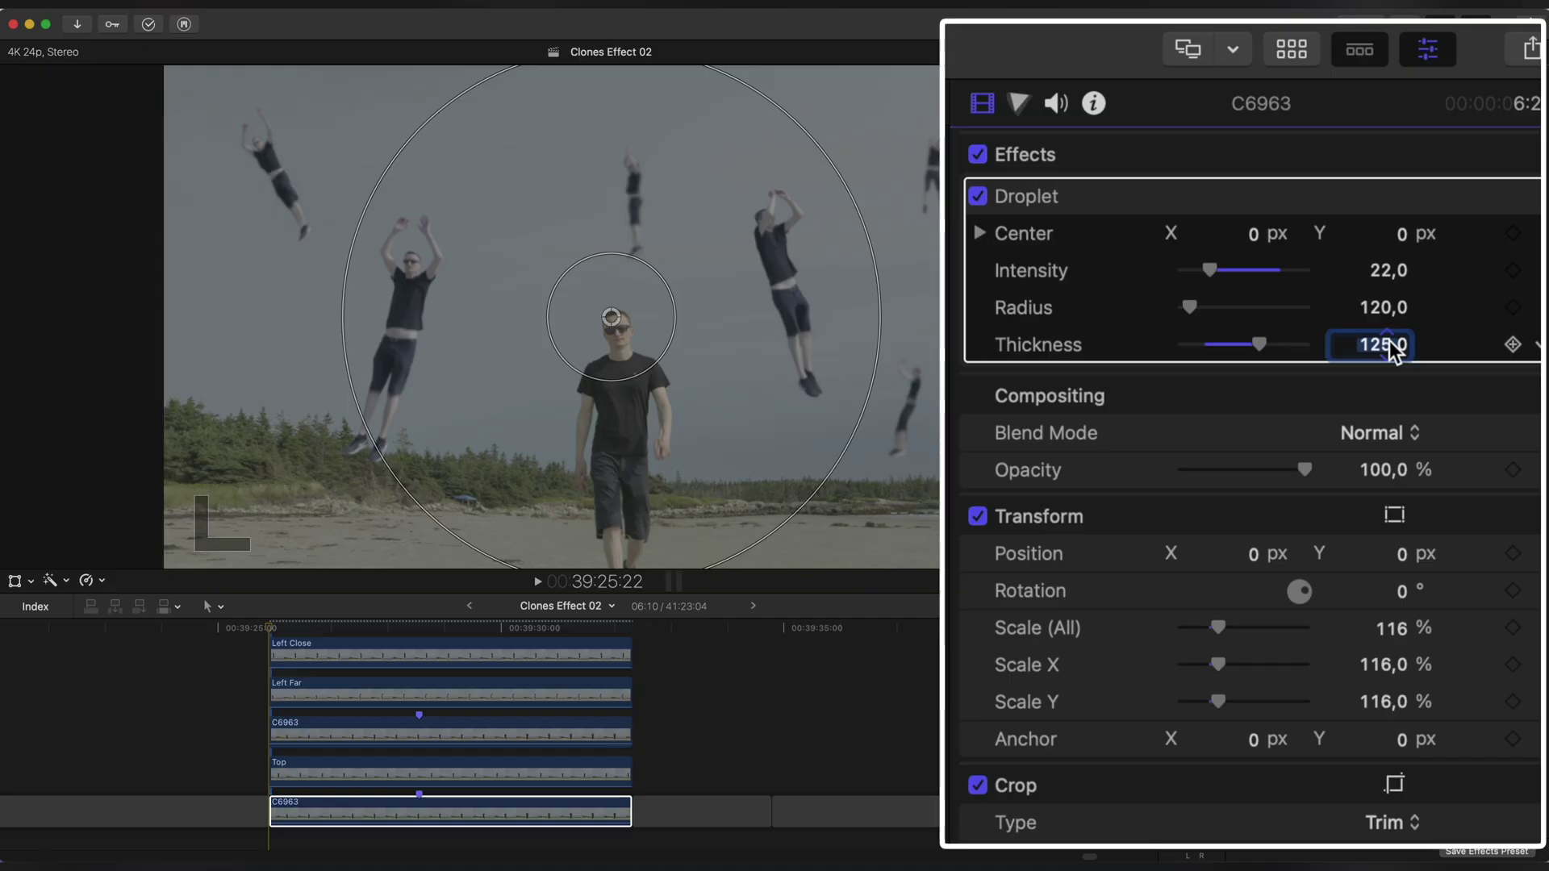
# Near the clip's end, keyframe the Droplet's Radius to 600 and play the ripple from the start.
pyautogui.moveTo(329, 630); pyautogui.dragTo(624, 630)
pyautogui.press('Tab')
pyautogui.write('600')
pyautogui.press('Return')
pyautogui.moveTo(568, 628); pyautogui.dragTo(270, 632)
pyautogui.press('space')
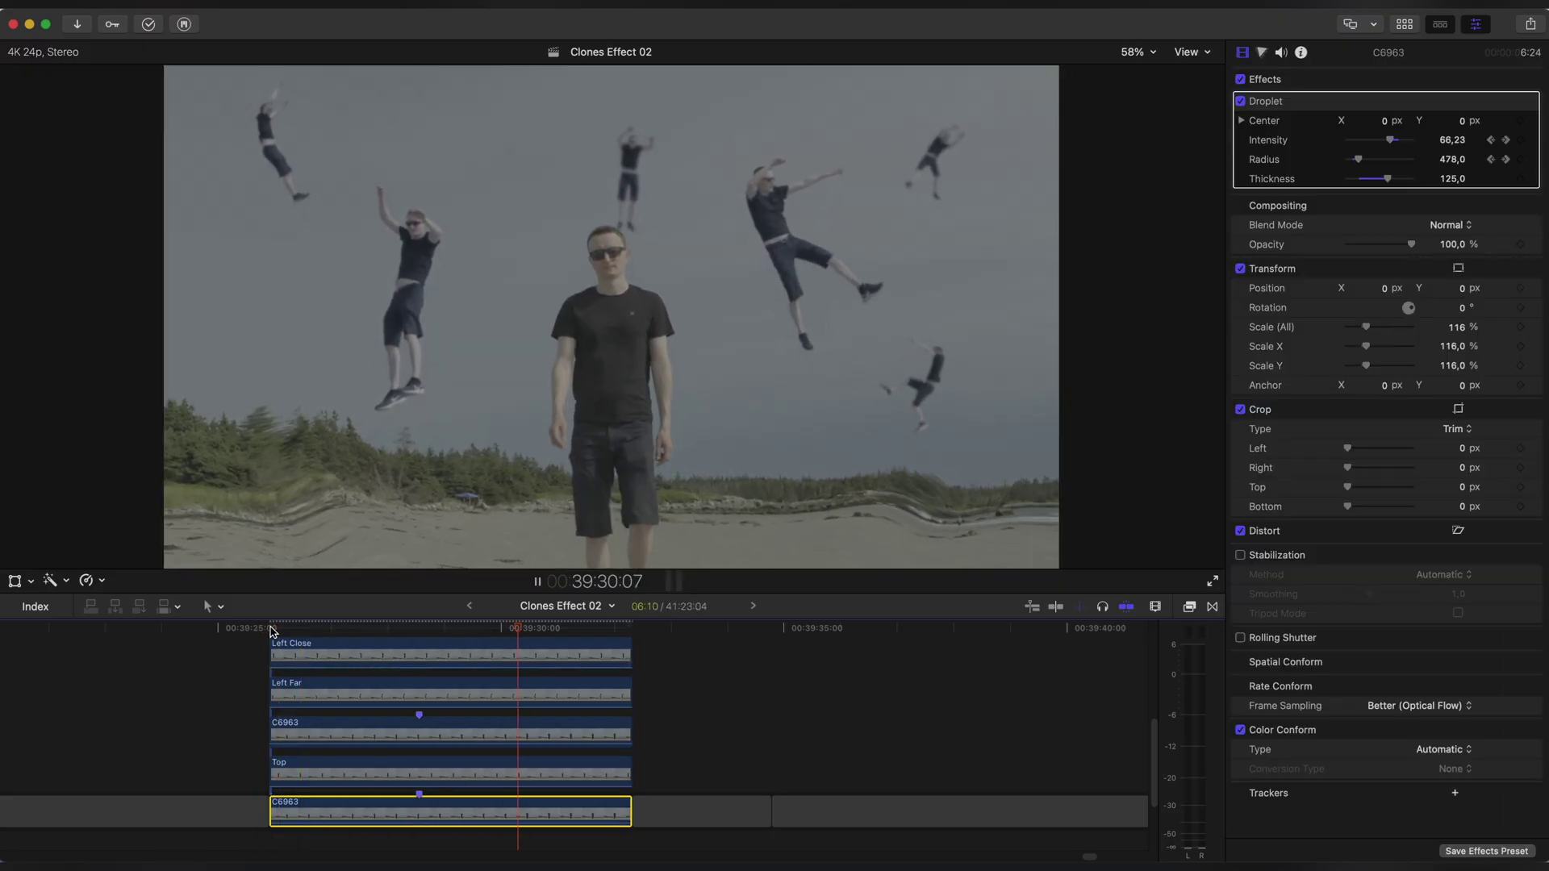
# Add an adjustment clip between the Top clip and the upper C6963 clip, trimmed to the clips' length.
pyautogui.press('space')
pyautogui.click(434, 732)
pyautogui.hotkey('alt', 'a')
pyautogui.scroll(4, 459, 657)
pyautogui.moveTo(468, 751)
pyautogui.mouseDown()
pyautogui.moveTo(383, 830)
pyautogui.moveTo(365, 822)
pyautogui.moveTo(383, 730)
pyautogui.moveTo(329, 734)
pyautogui.mouseUp()
pyautogui.moveTo(833, 731); pyautogui.dragTo(631, 731)
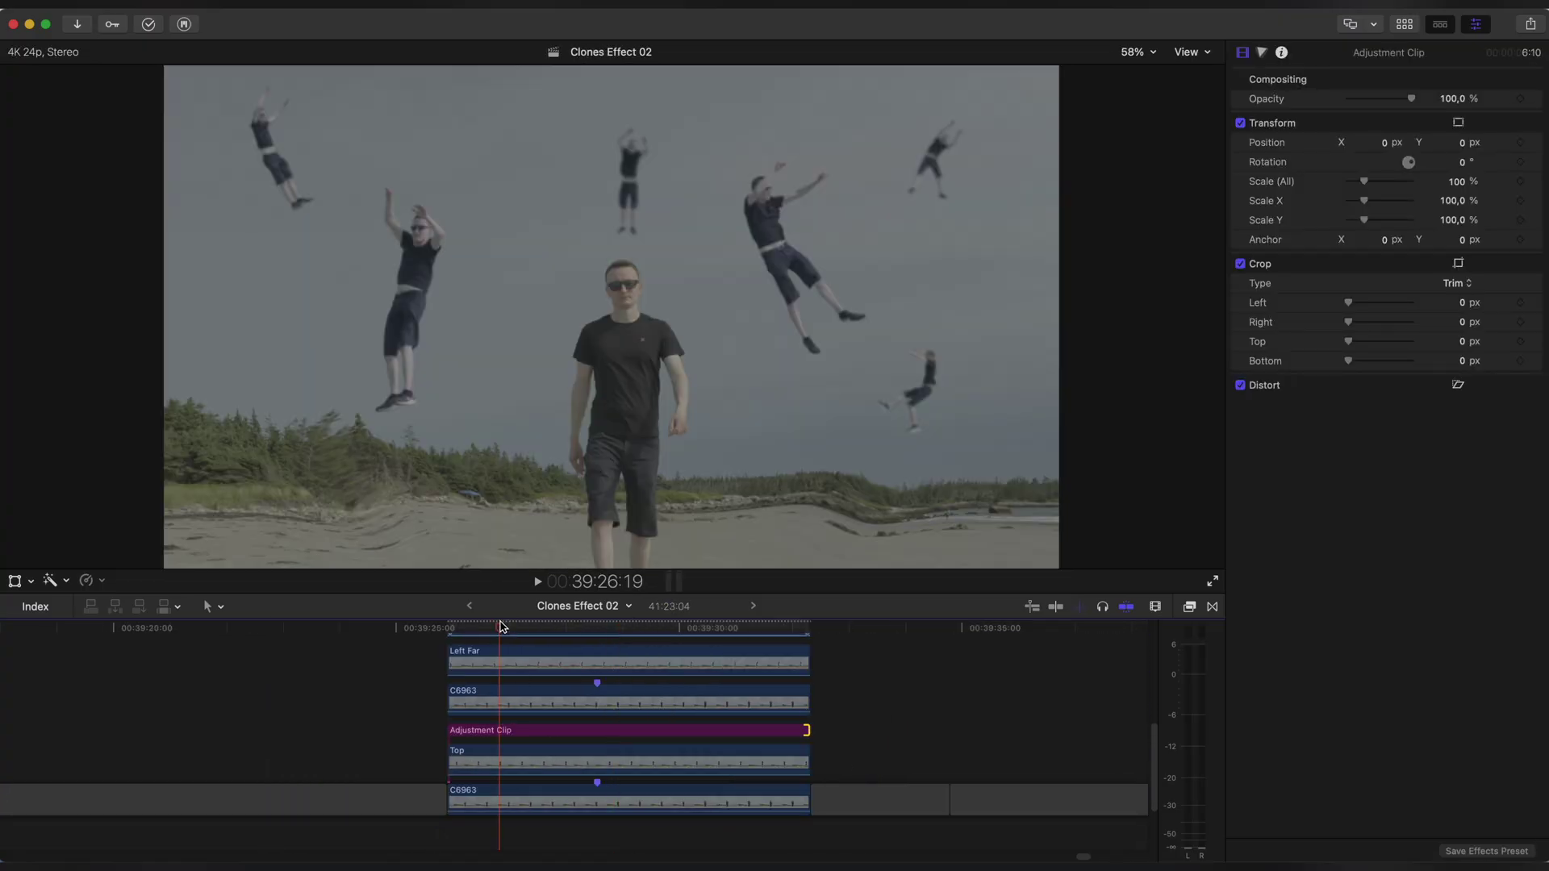
# Apply the Radial blur effect to the adjustment clip and set its Amount to 9.
pyautogui.moveTo(499, 629); pyautogui.dragTo(507, 629)
pyautogui.click(522, 731)
pyautogui.click(1355, 489)
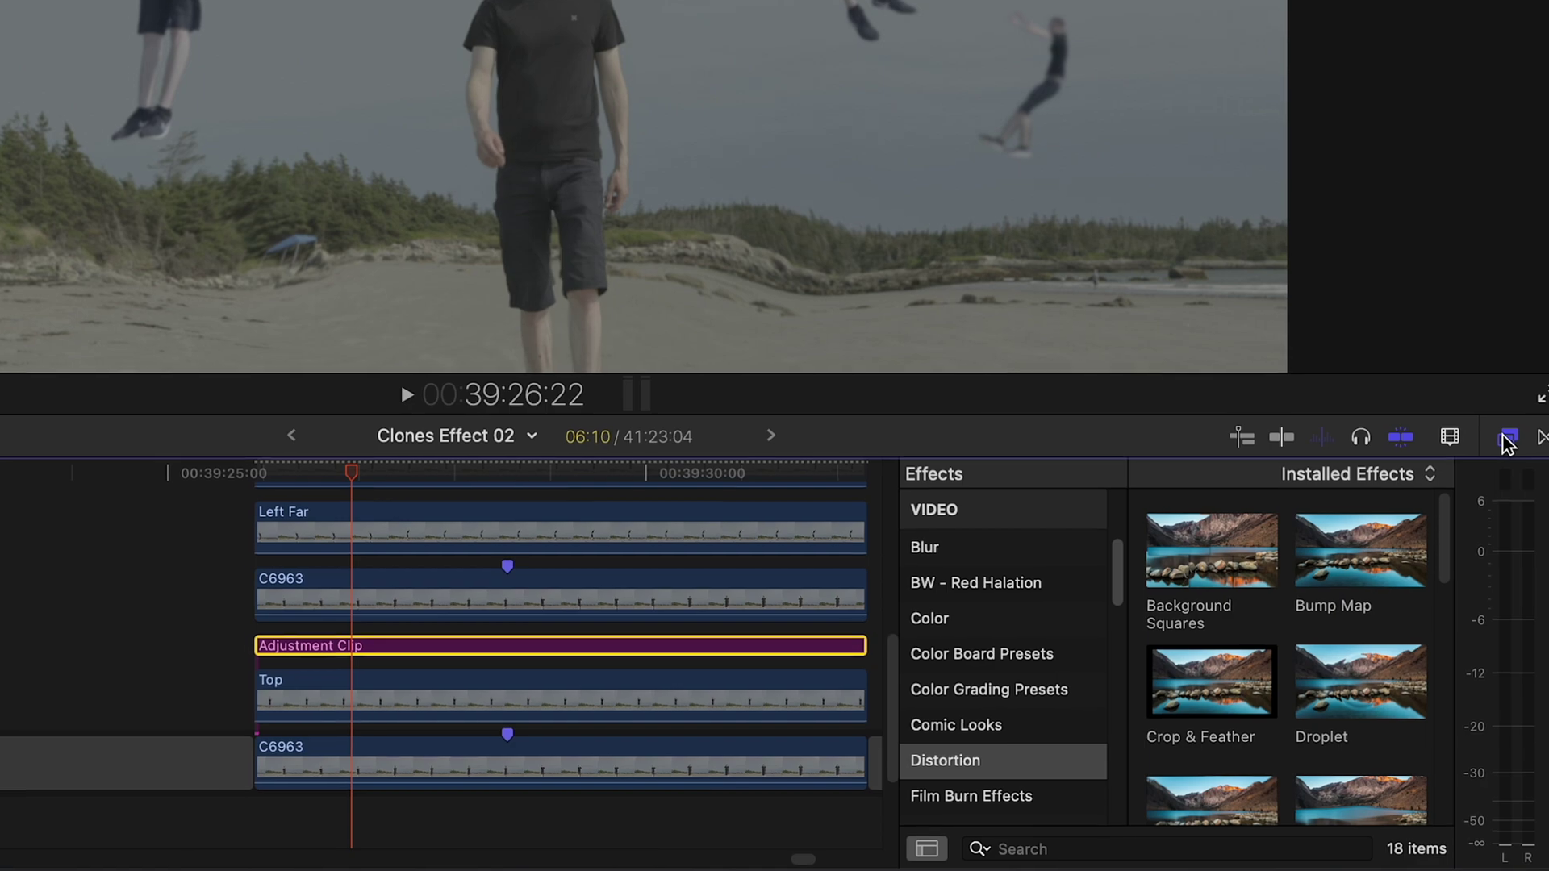
pyautogui.scroll(1, 968, 613)
pyautogui.click(968, 613)
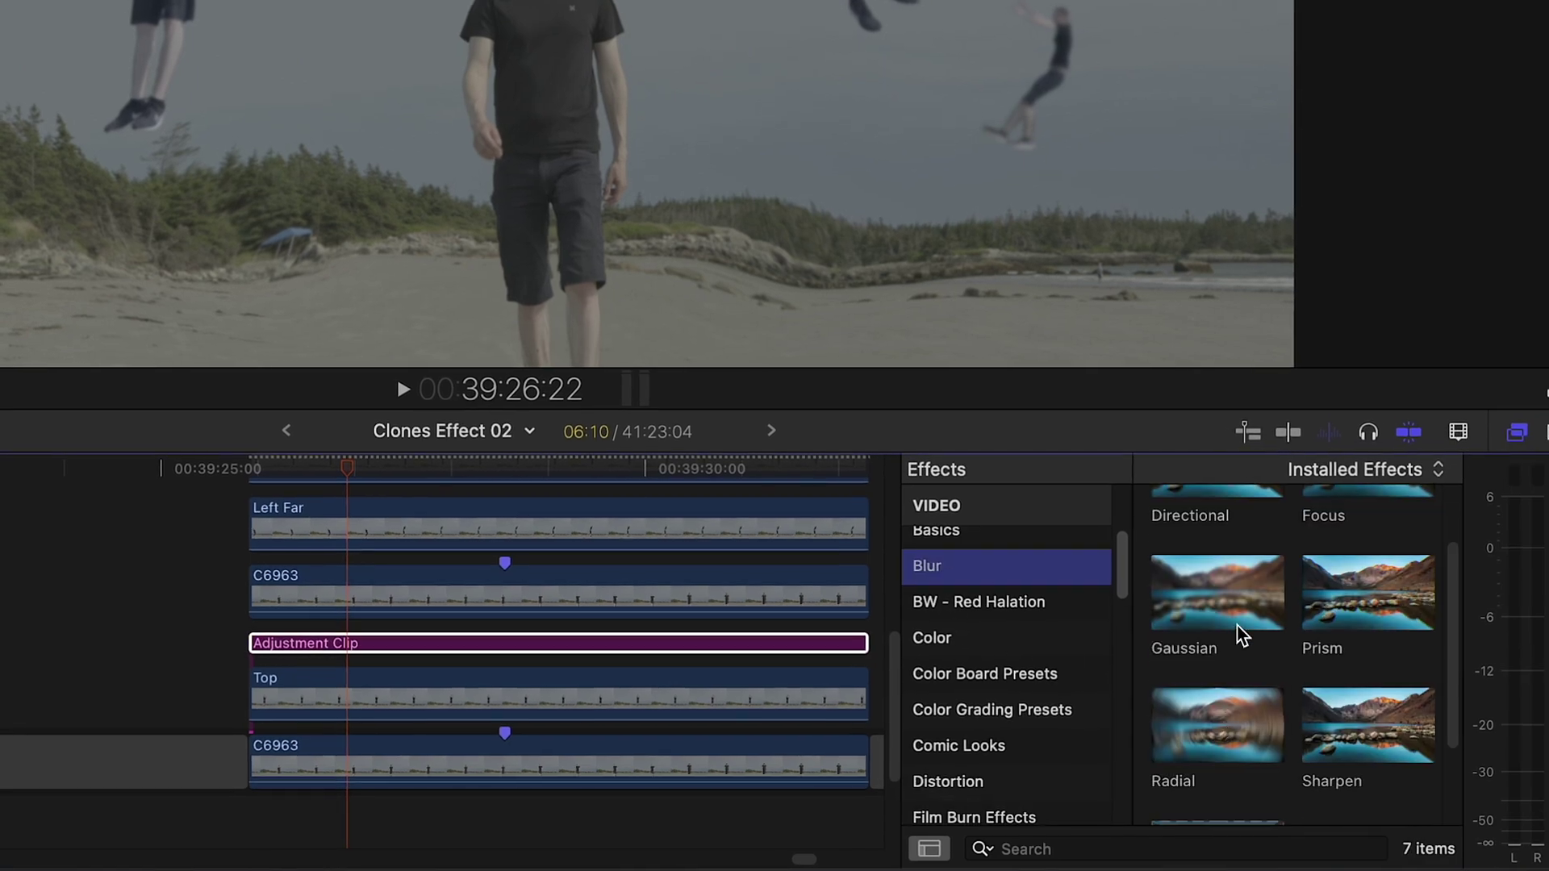
pyautogui.moveTo(1216, 726); pyautogui.dragTo(683, 646)
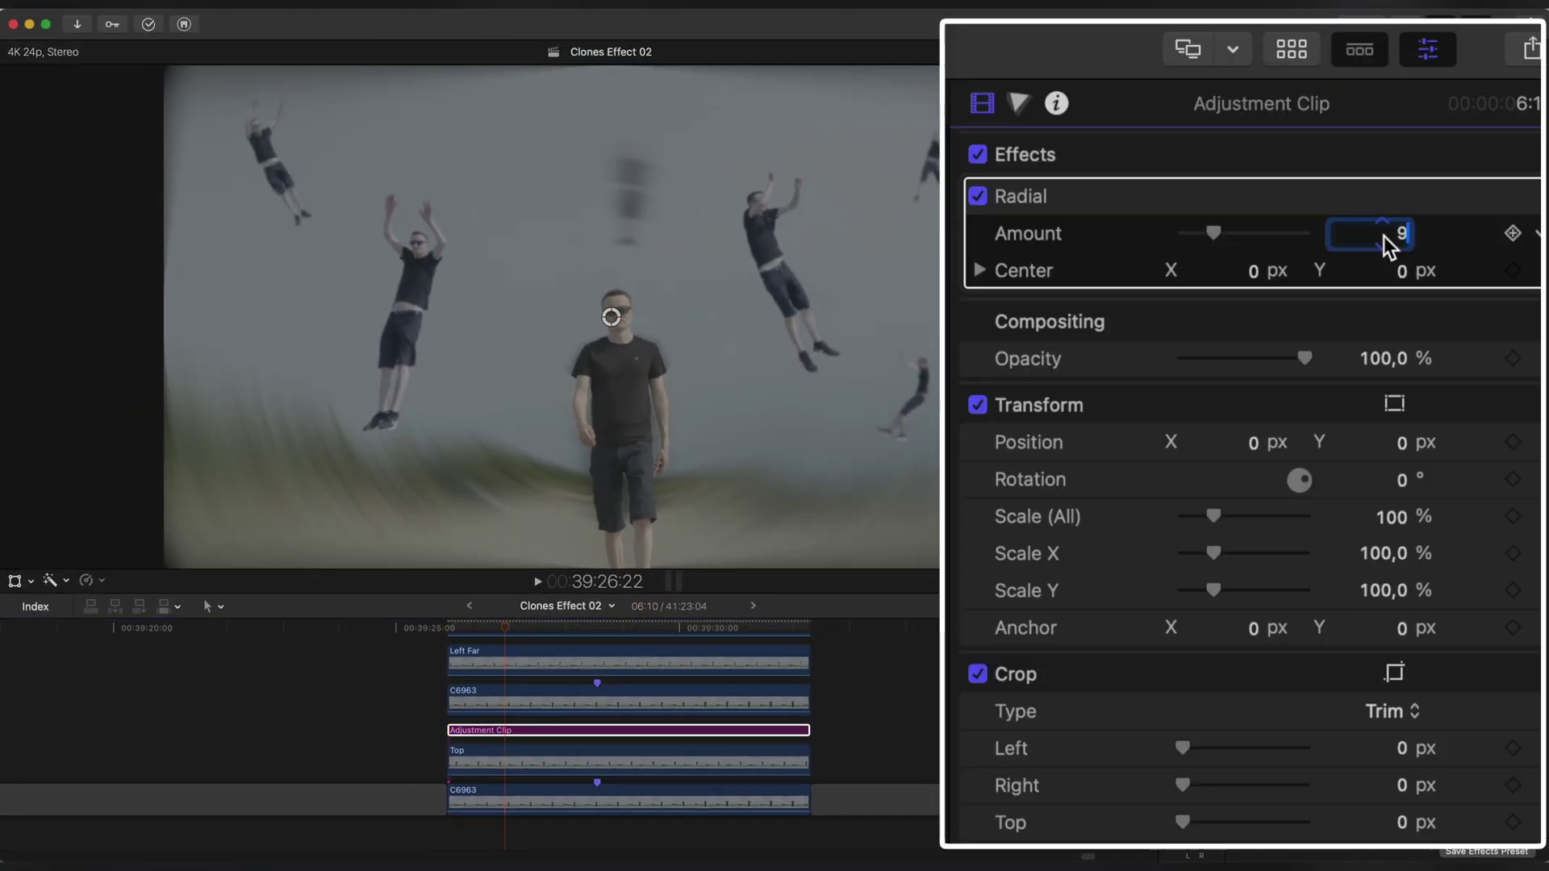
pyautogui.click(1388, 243)
pyautogui.write('9')
pyautogui.press('Return')
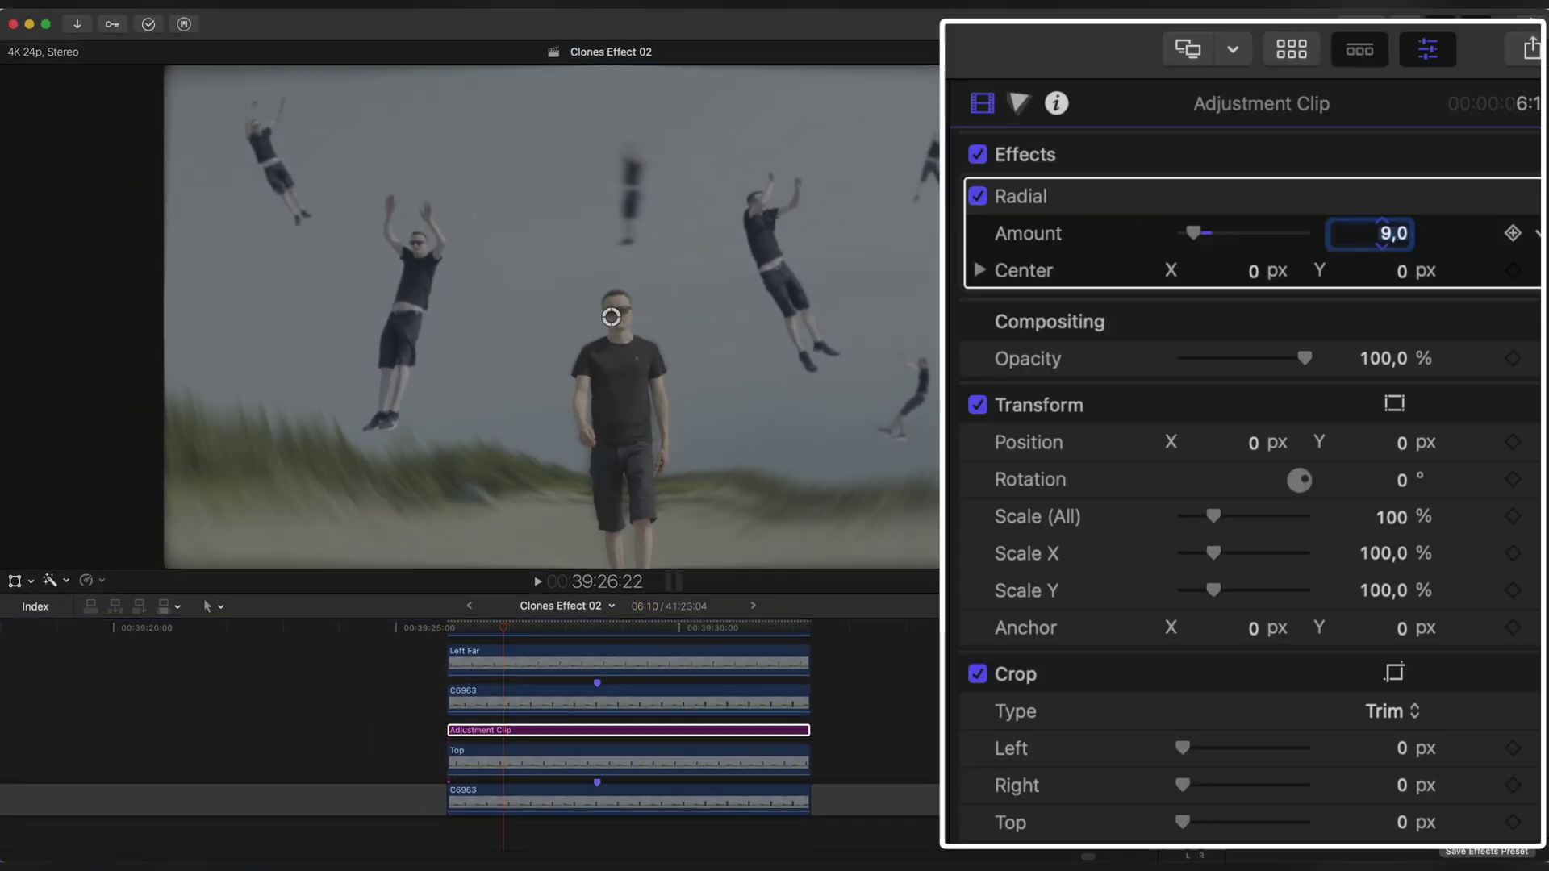
# Add a shape mask with a widened feather to the Radial blur and invert it.
pyautogui.click(1331, 198)
pyautogui.click(1324, 216)
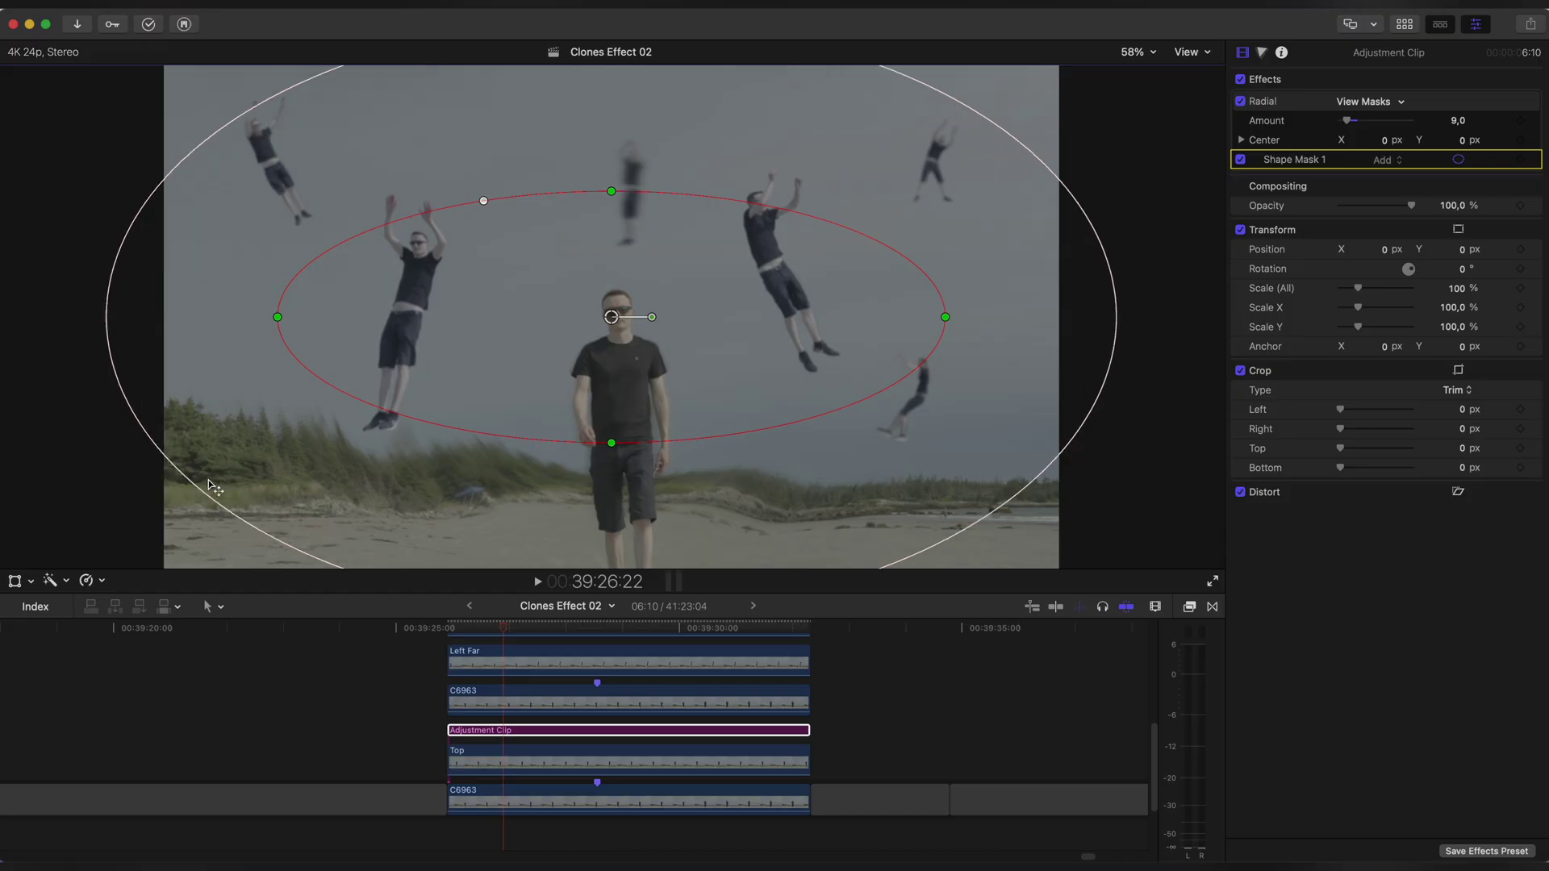
pyautogui.moveTo(208, 481); pyautogui.dragTo(176, 504)
pyautogui.click(1448, 103)
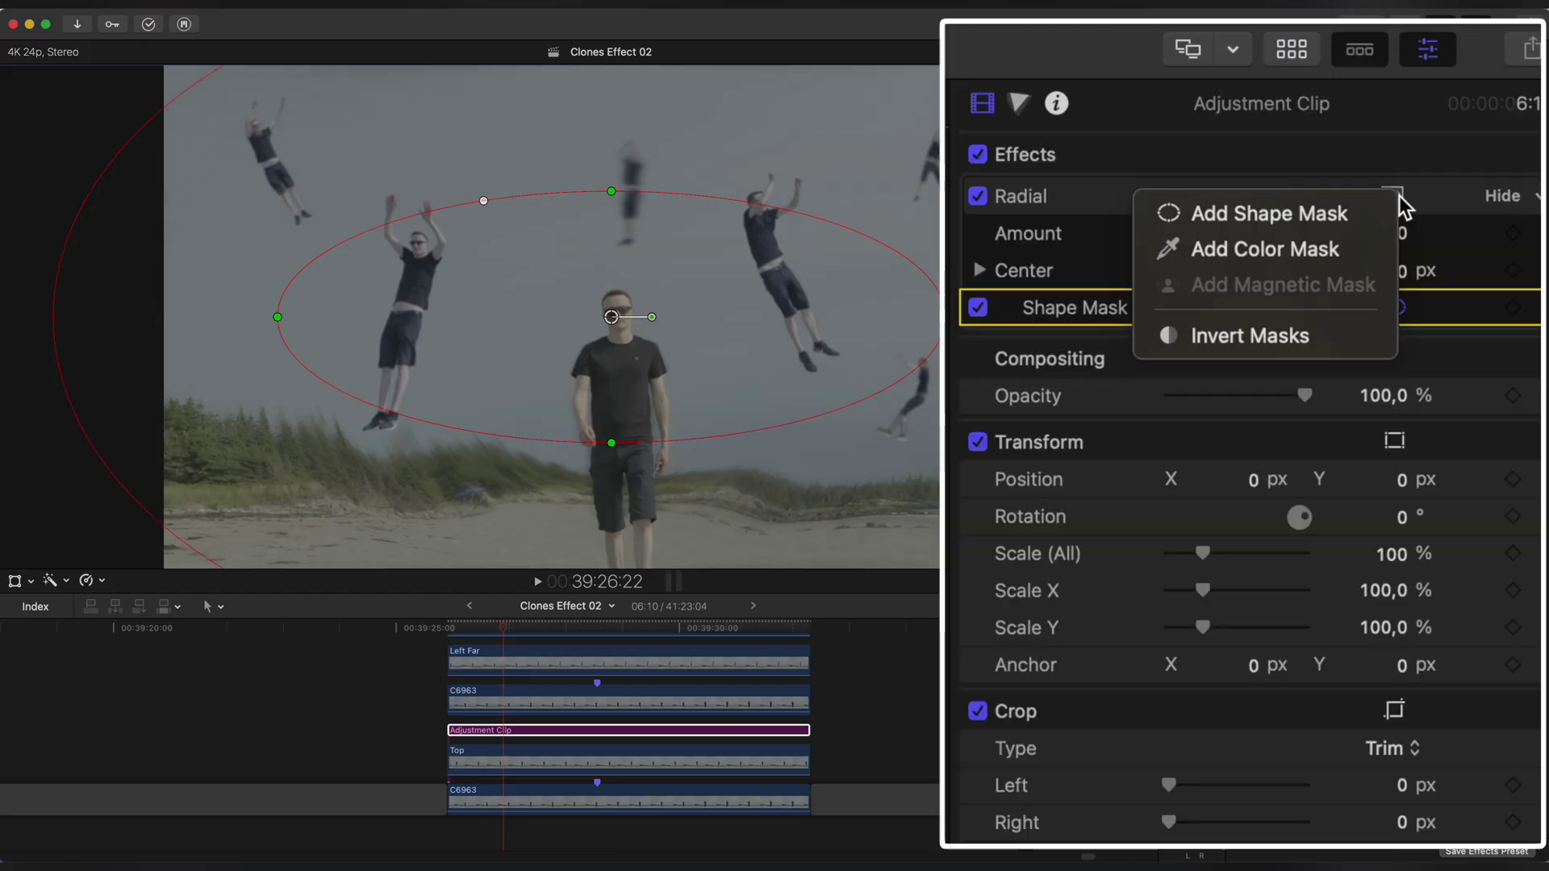
pyautogui.click(1399, 176)
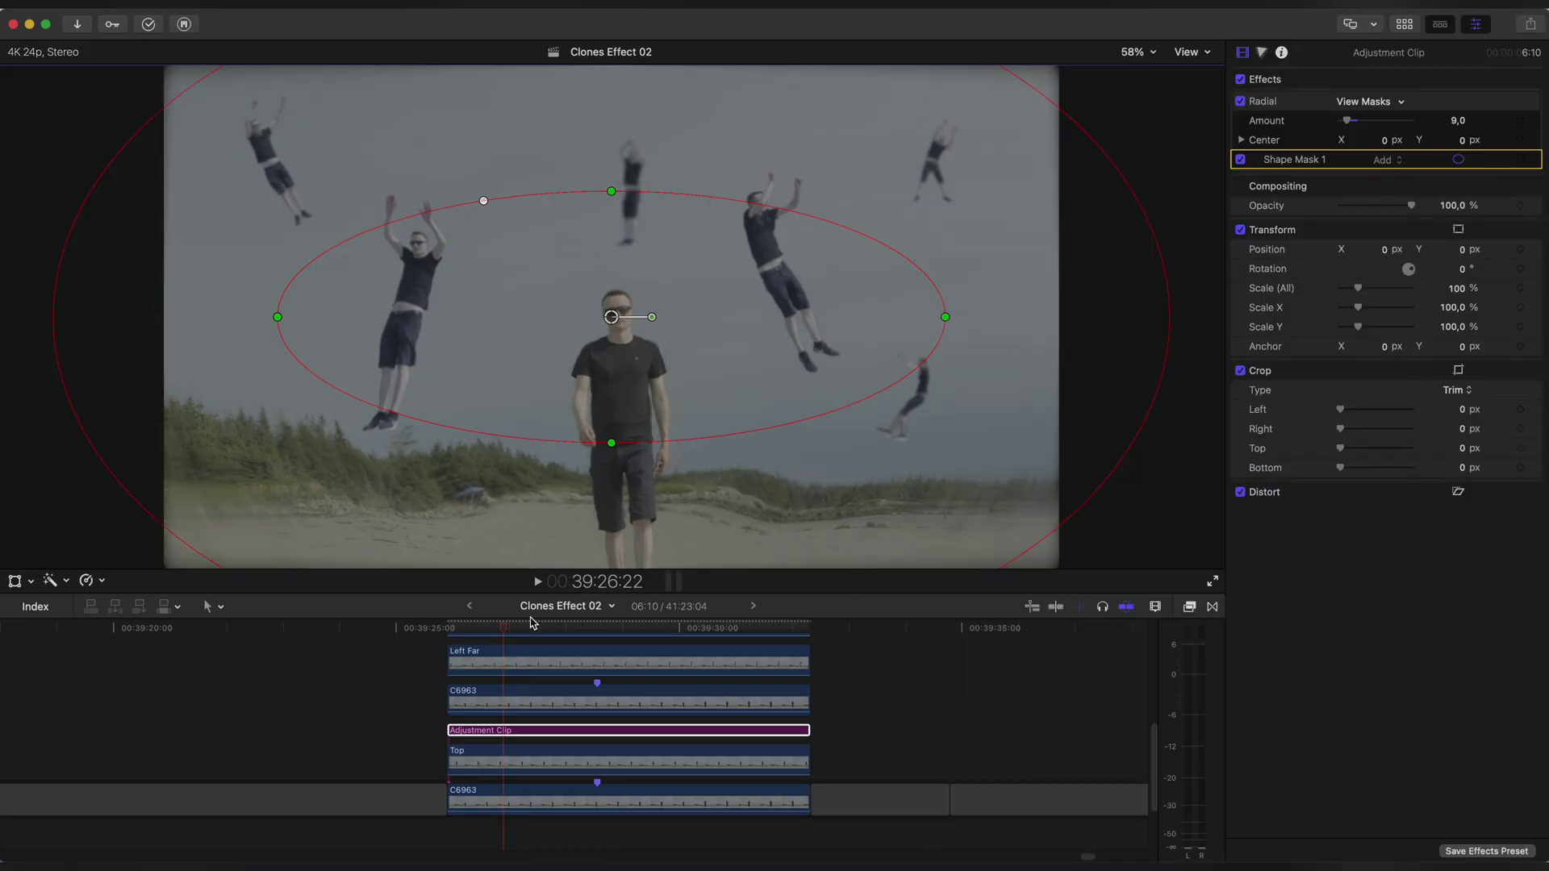
# Add a second adjustment clip above the first and apply the Prism effect to it.
pyautogui.moveTo(532, 622); pyautogui.dragTo(488, 819)
pyautogui.hotkey('alt', 'a')
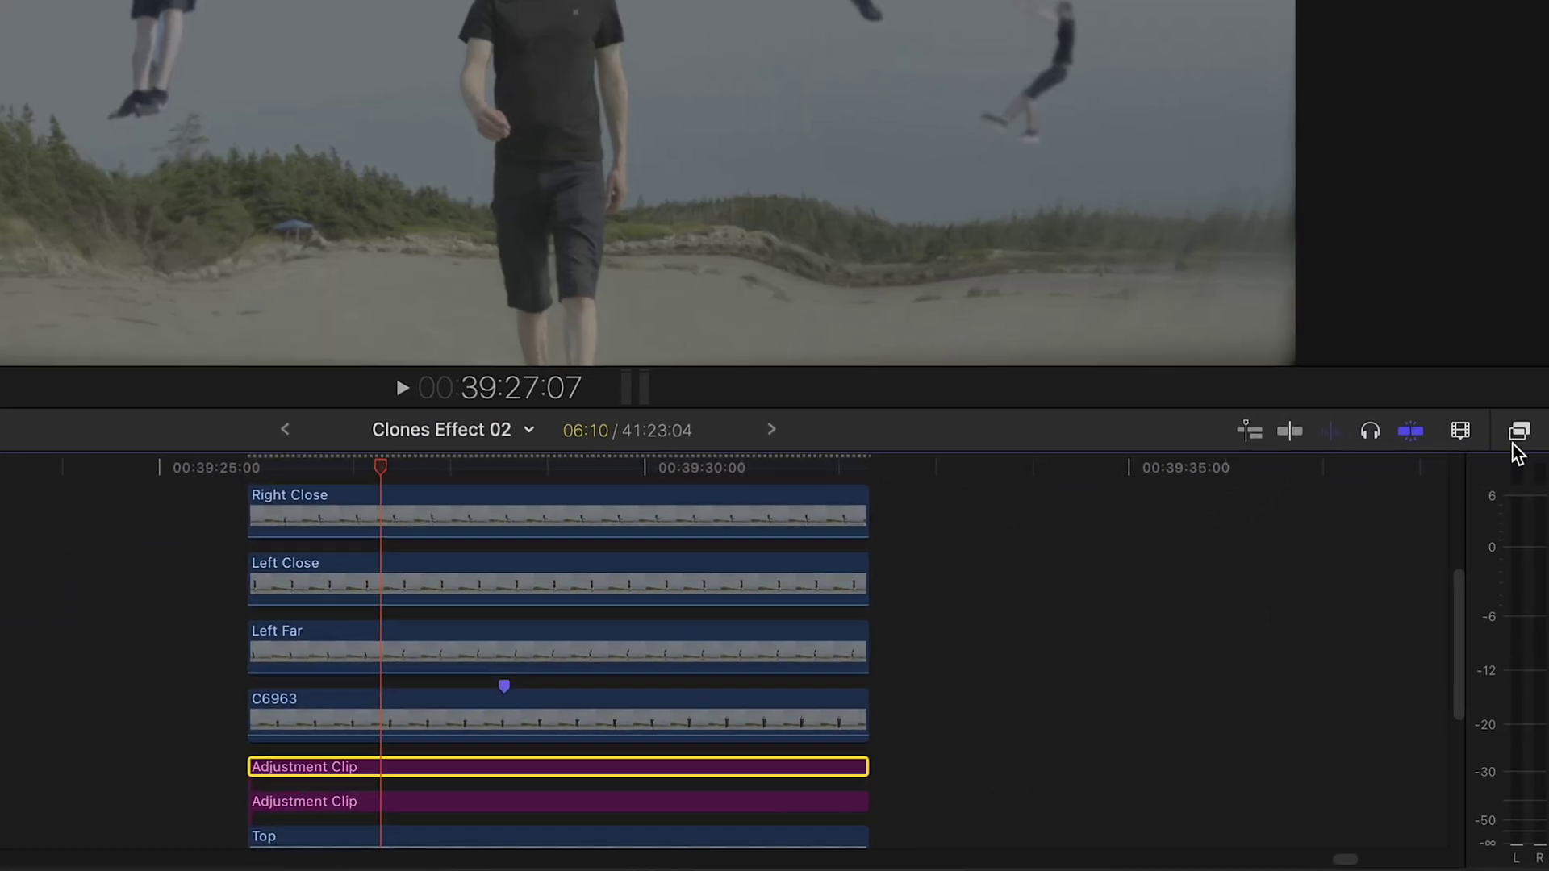
pyautogui.click(1190, 607)
pyautogui.moveTo(1370, 593); pyautogui.dragTo(625, 775)
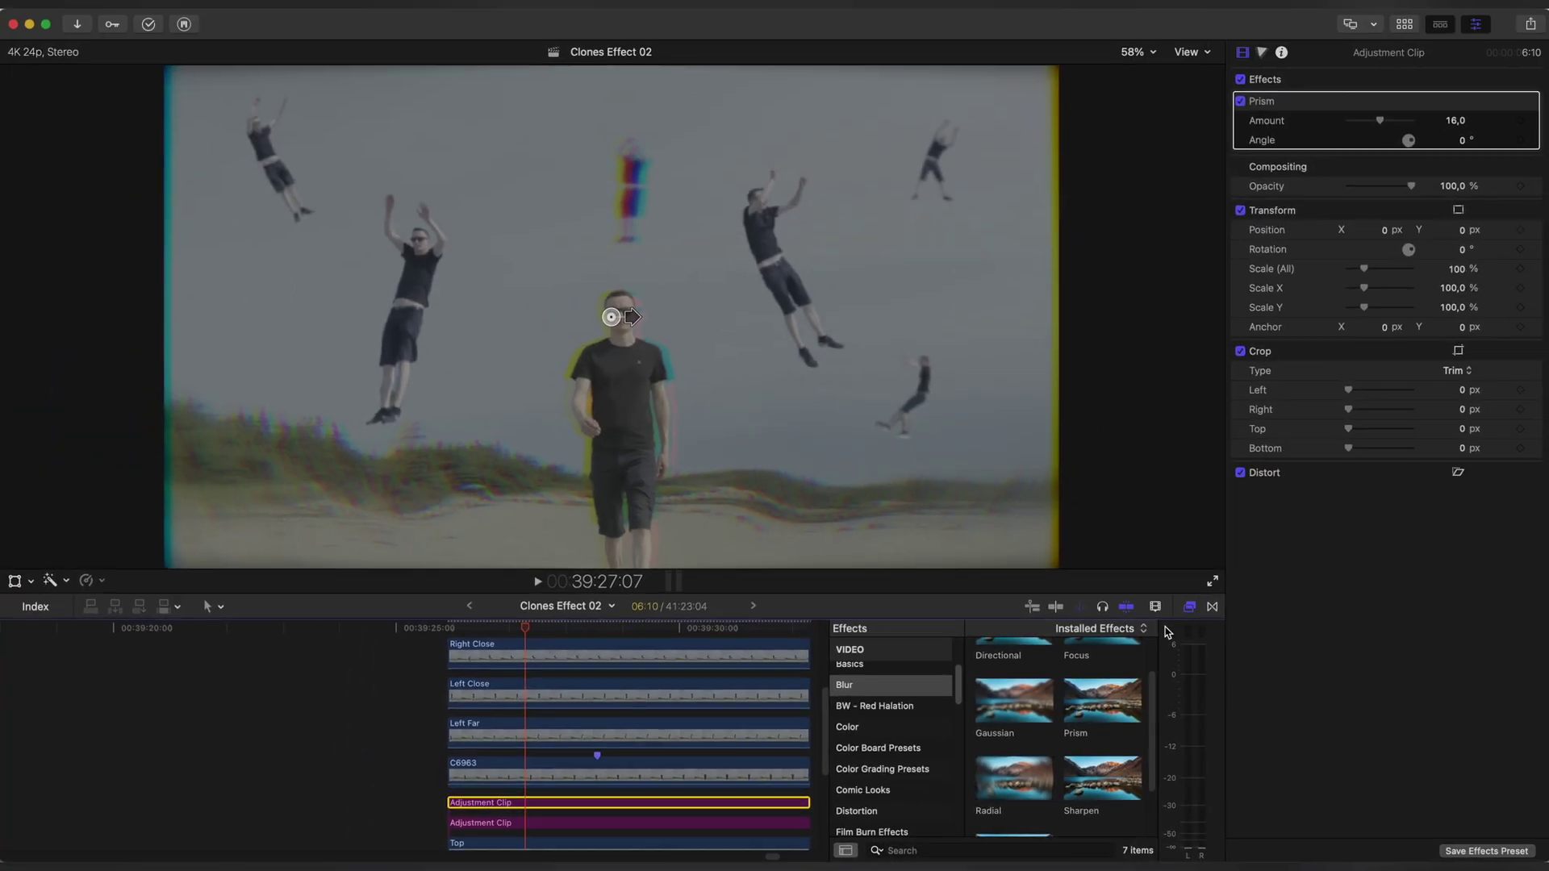
pyautogui.click(1189, 607)
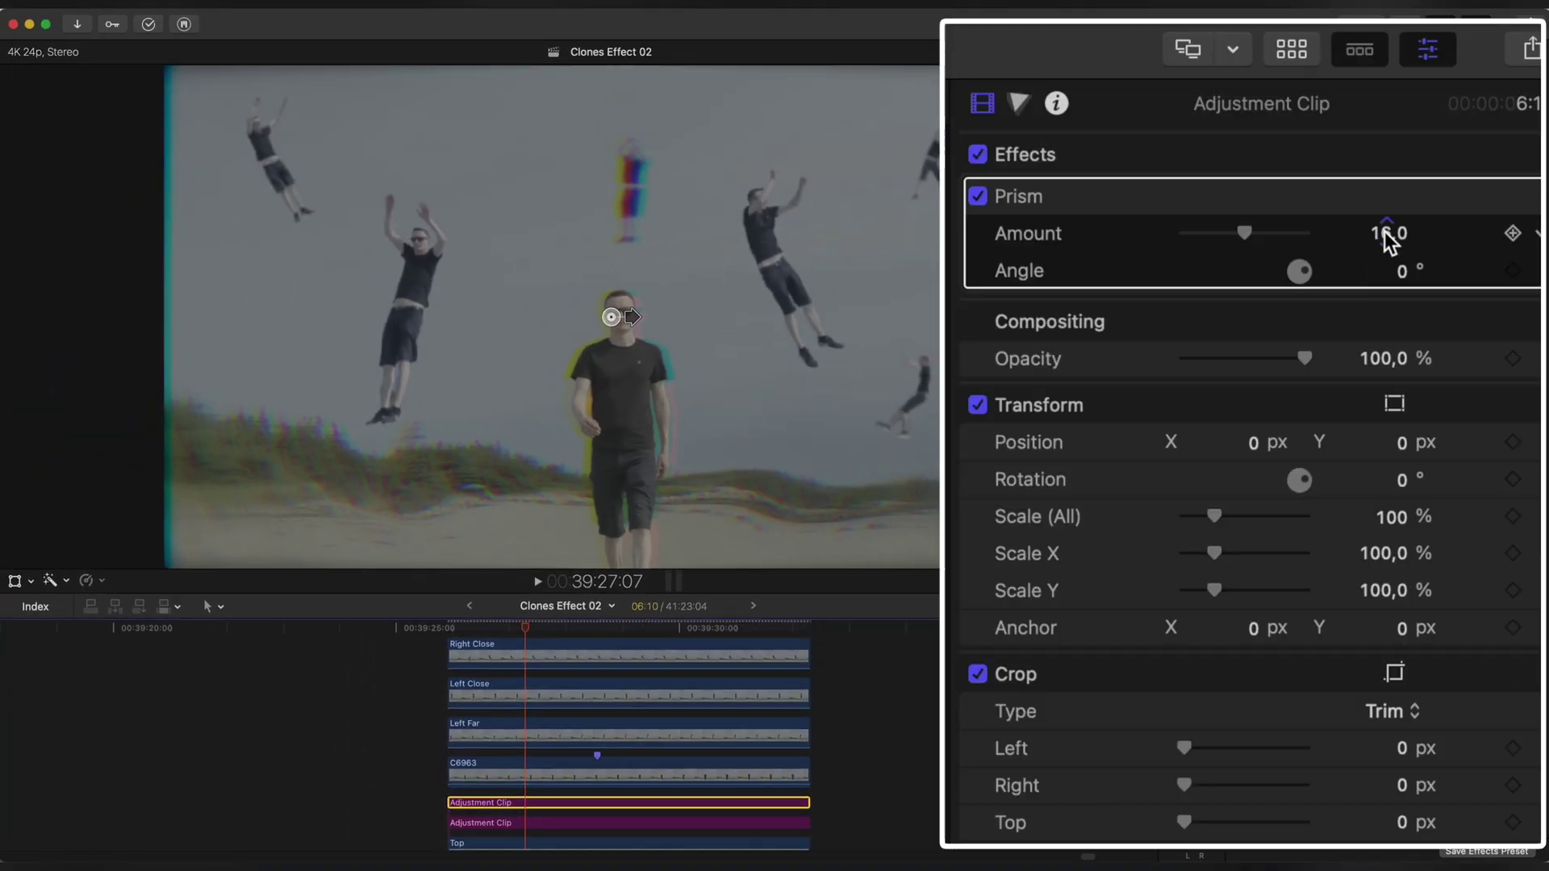
# Set the Prism Amount to 5 and limit the effect with an inverted, widely feathered shape mask.
pyautogui.click(1397, 197)
pyautogui.click(1280, 207)
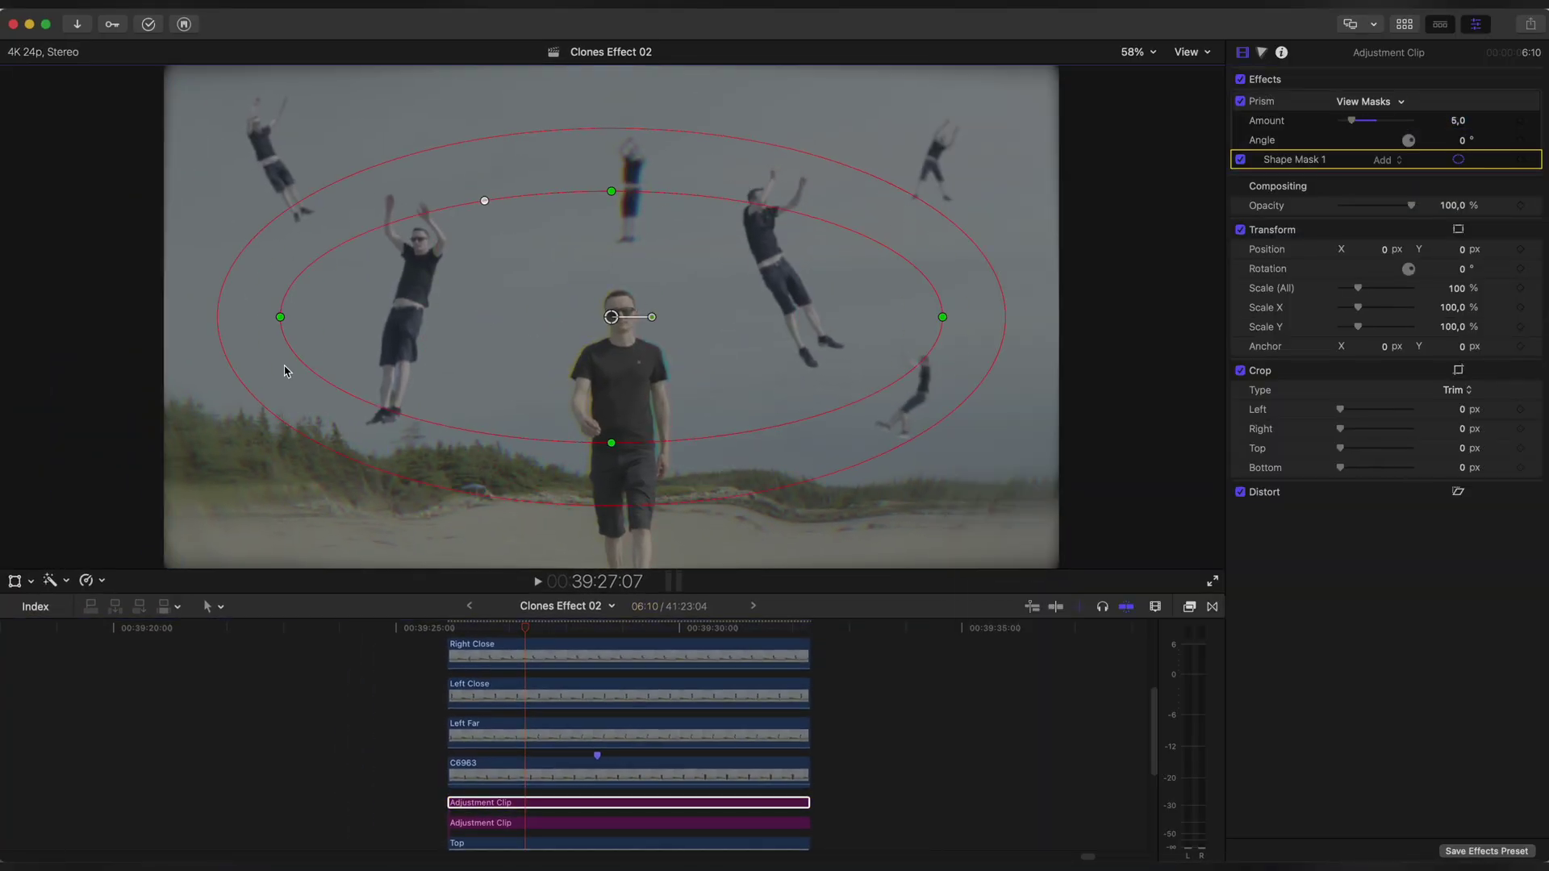
pyautogui.click(1400, 102)
pyautogui.click(1389, 179)
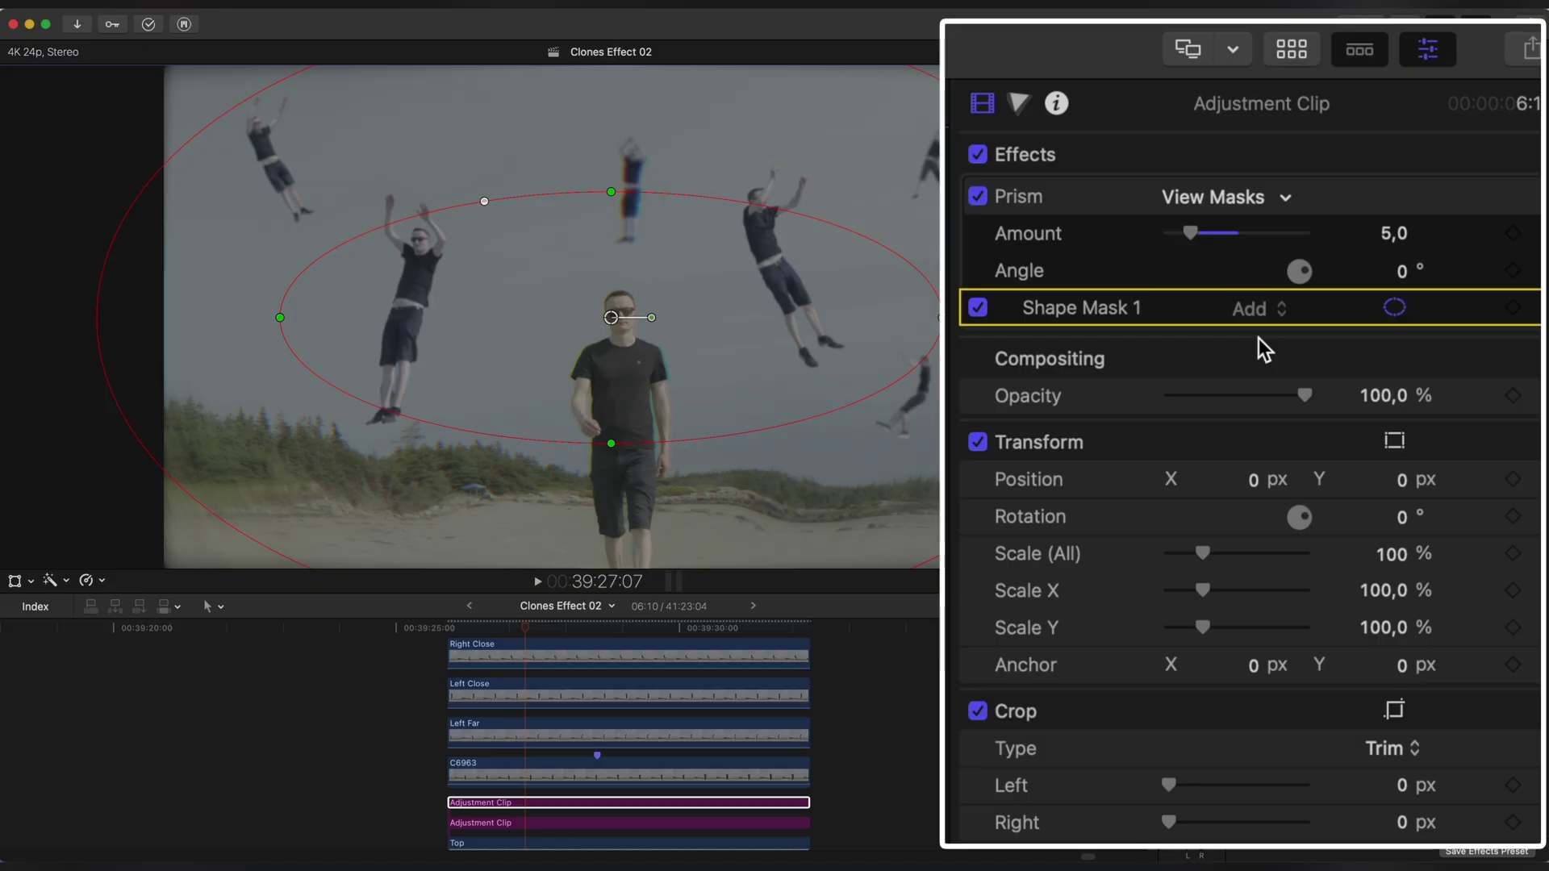
# Add the Directional blur effect to the second adjustment clip with an Amount of 60.
pyautogui.click(1189, 607)
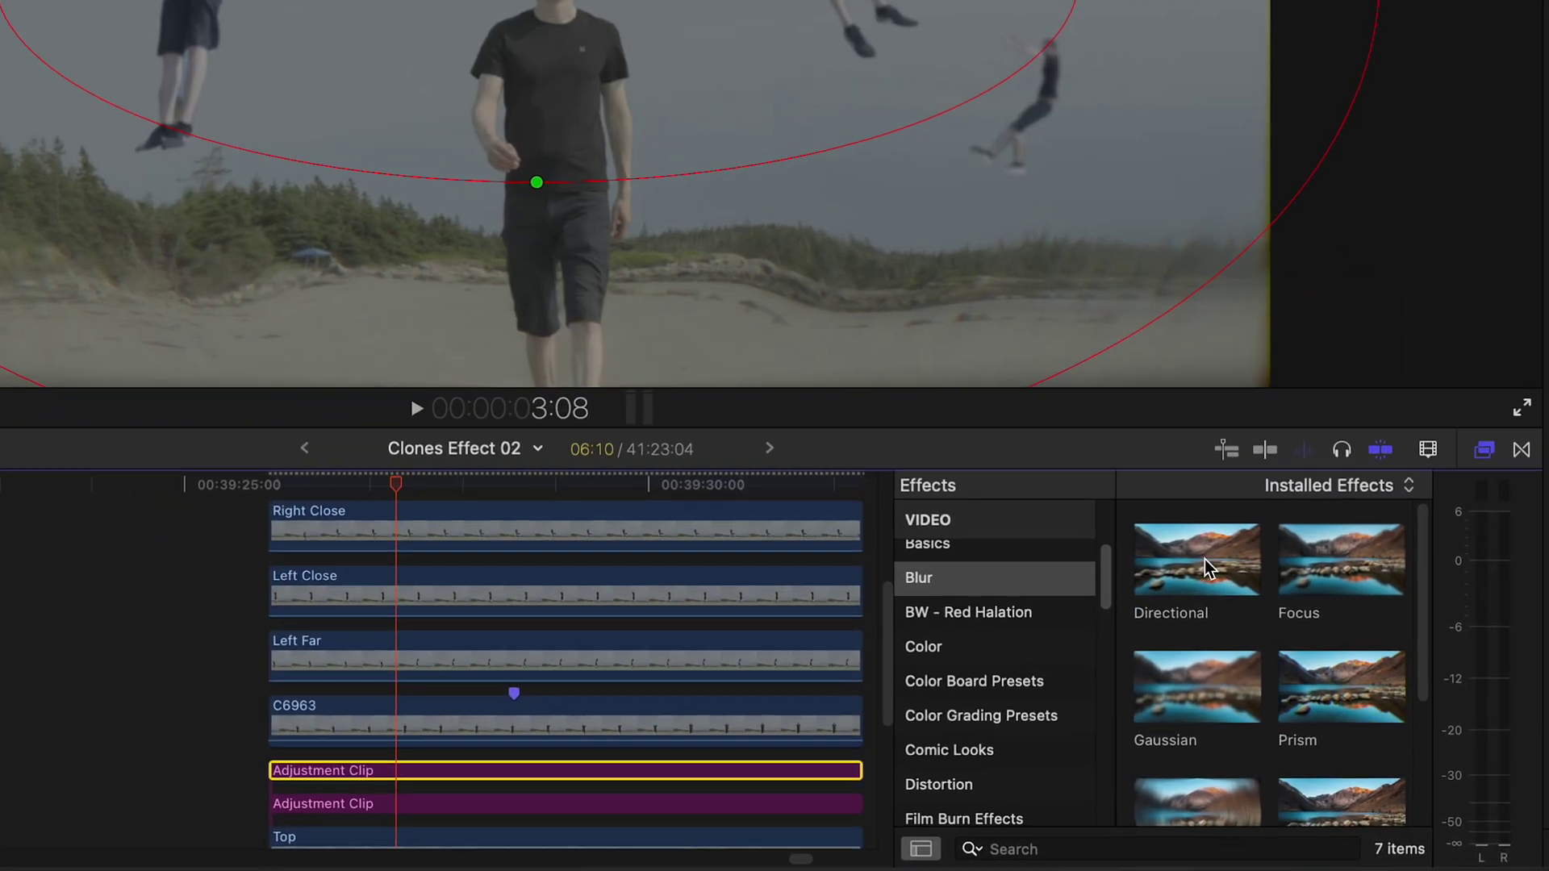
pyautogui.moveTo(1014, 673); pyautogui.dragTo(678, 789)
pyautogui.moveTo(641, 739); pyautogui.dragTo(565, 766)
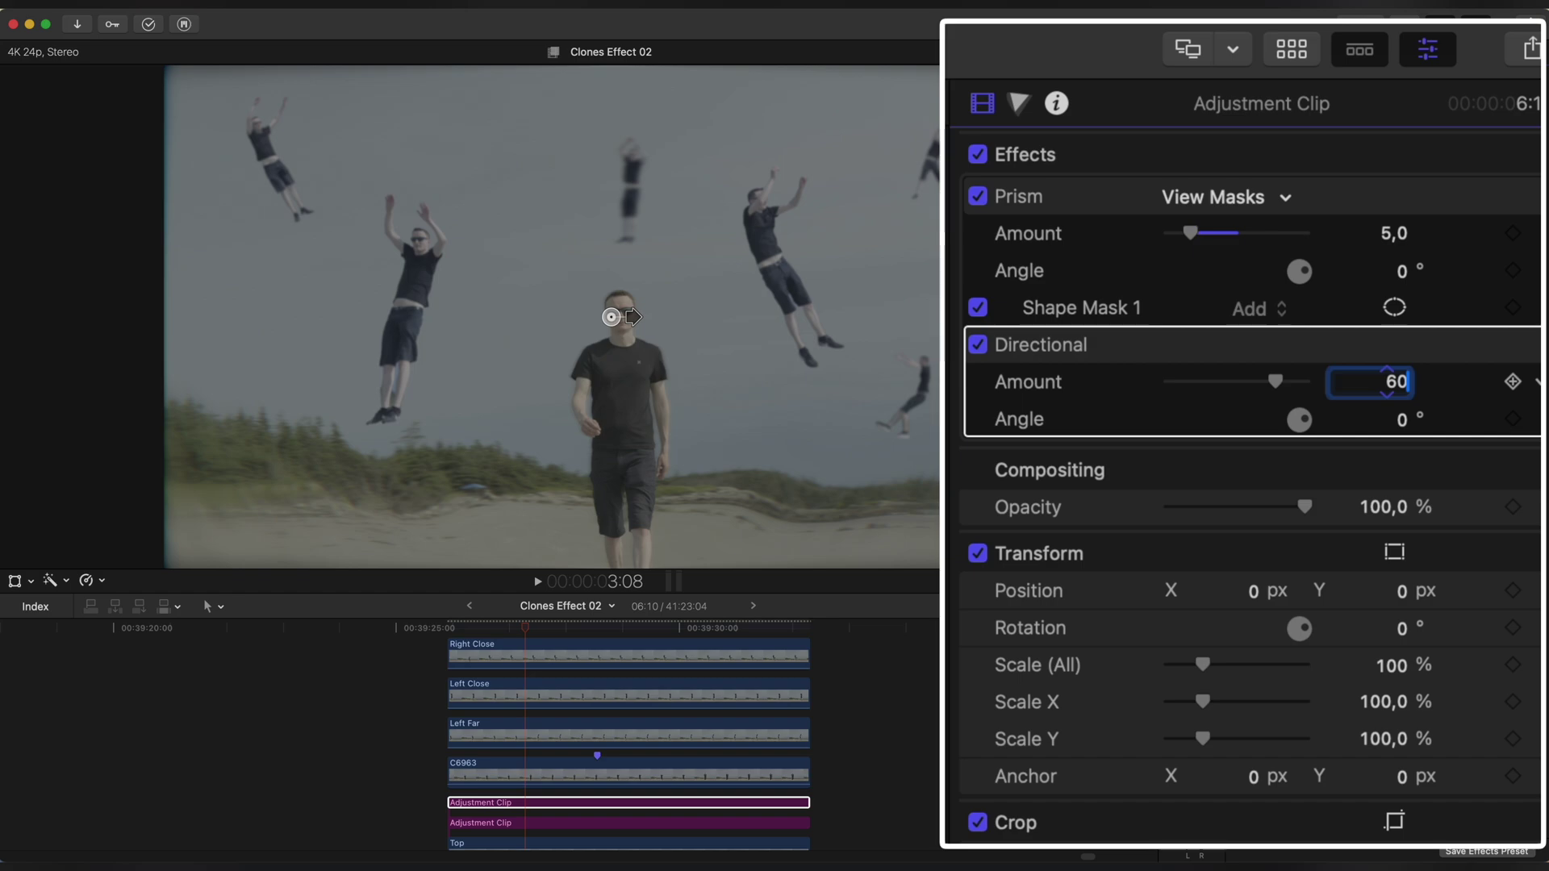
# Restrict the Directional blur with an inverted, widely feathered shape mask and play back the composite.
pyautogui.click(1458, 178)
pyautogui.click(1388, 186)
pyautogui.moveTo(260, 387); pyautogui.dragTo(169, 448)
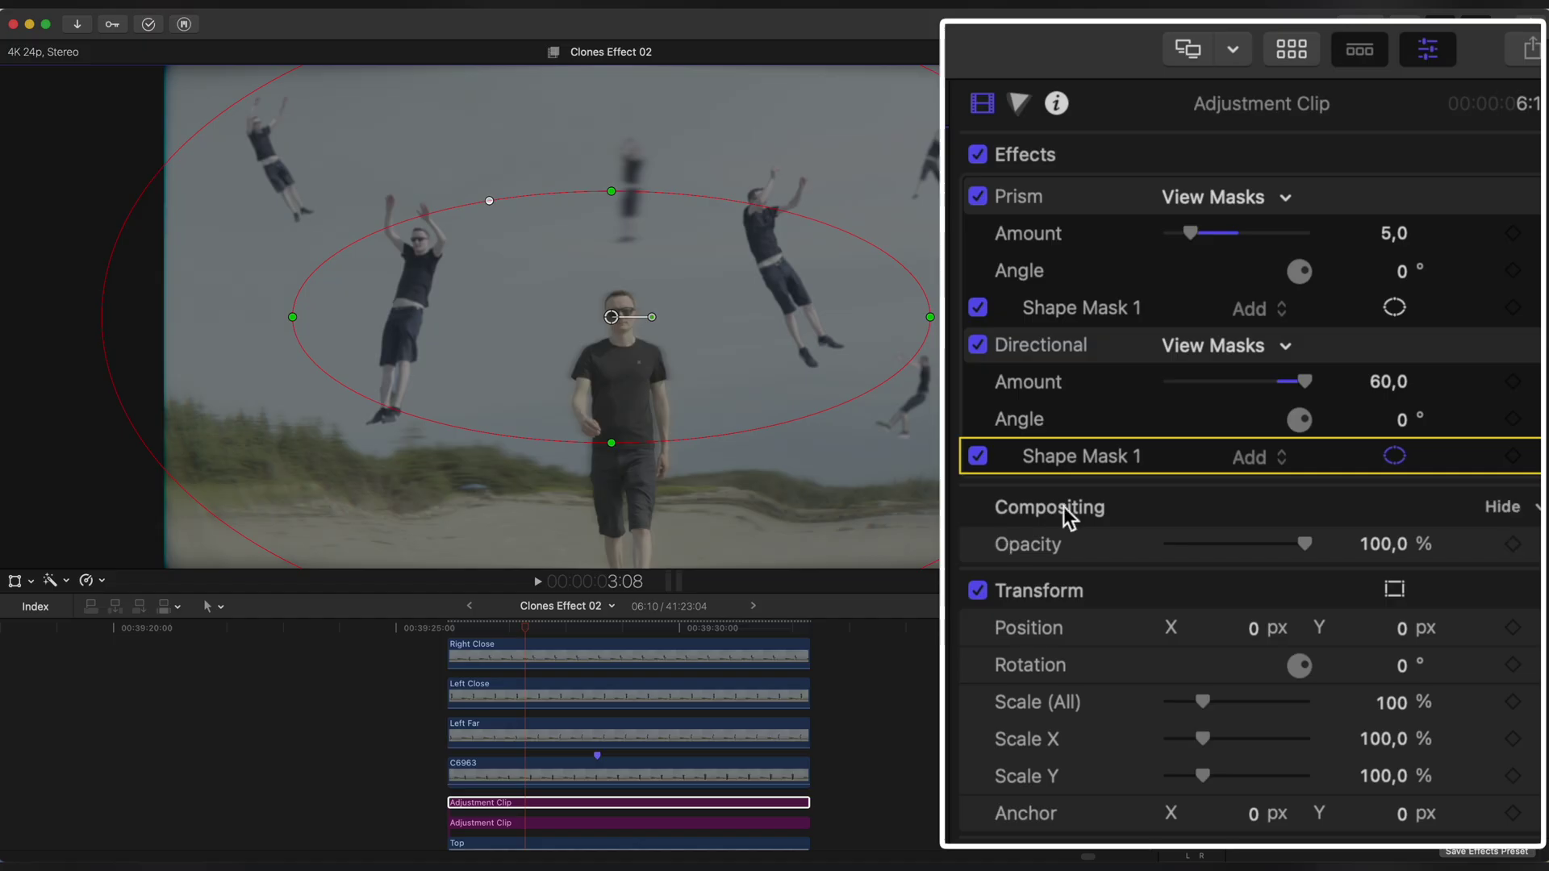
pyautogui.click(1411, 349)
pyautogui.click(1300, 488)
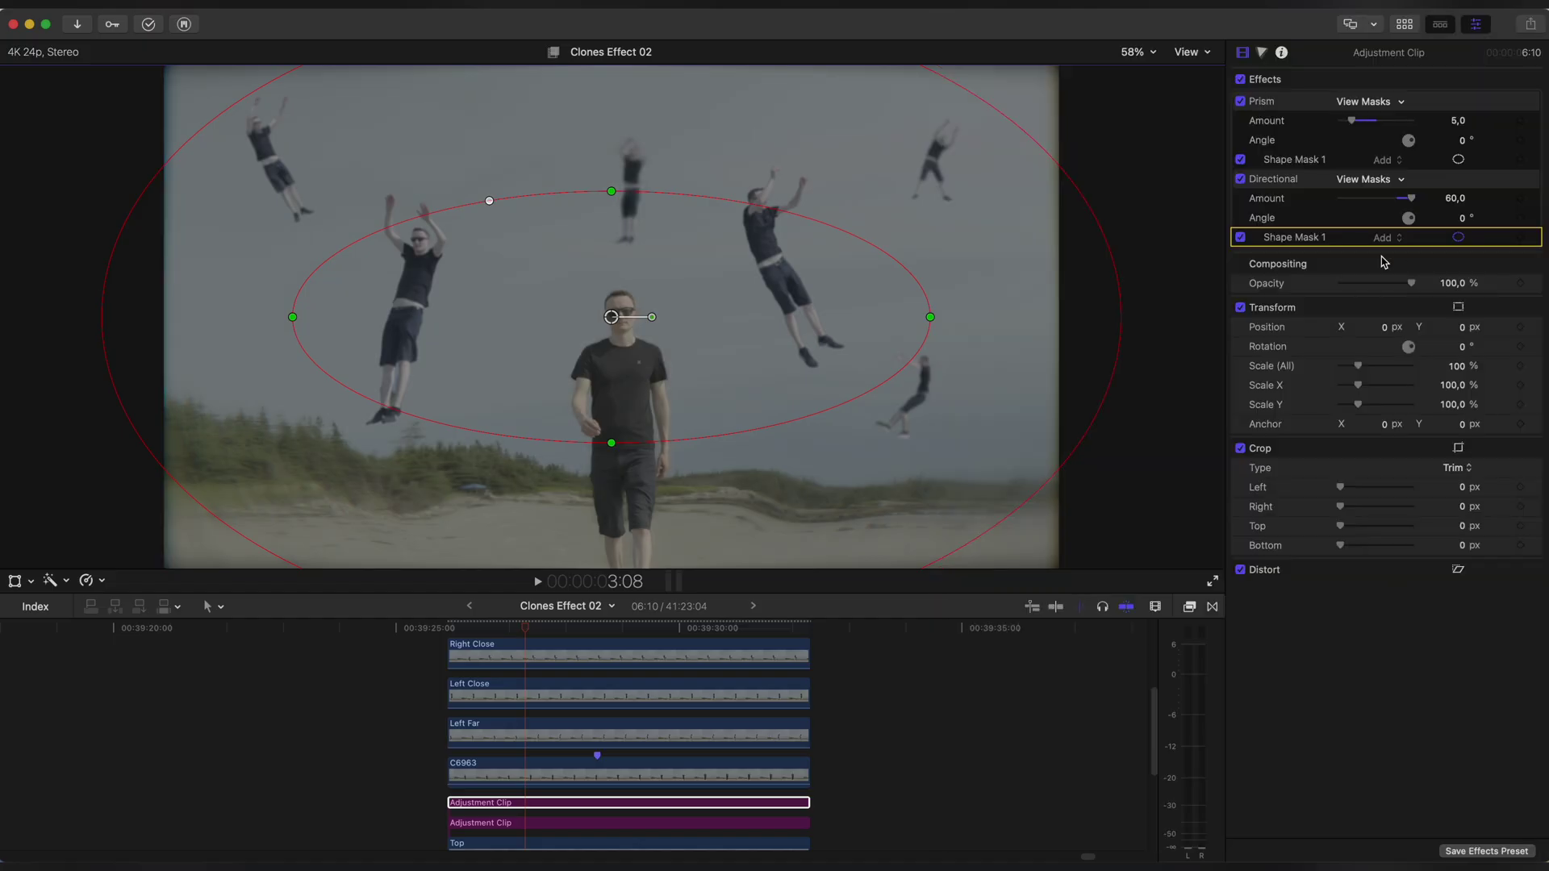
pyautogui.moveTo(530, 629); pyautogui.dragTo(509, 633)
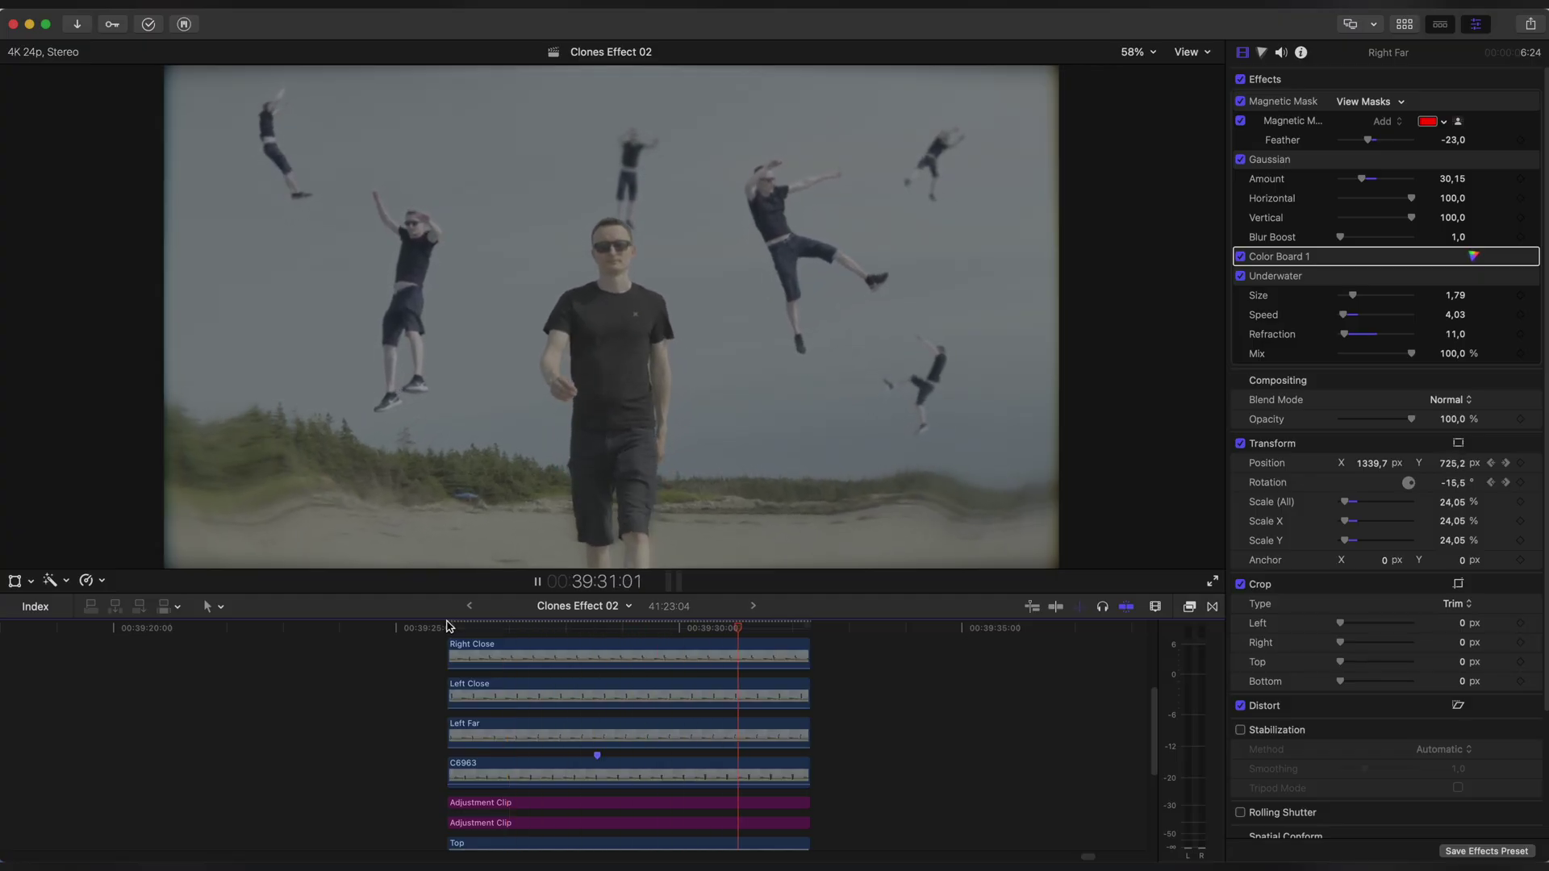
pyautogui.press('space')
# Enable the topmost adjustment clip that holds the color grade and remove its disabled Prism effect.
pyautogui.click(595, 631)
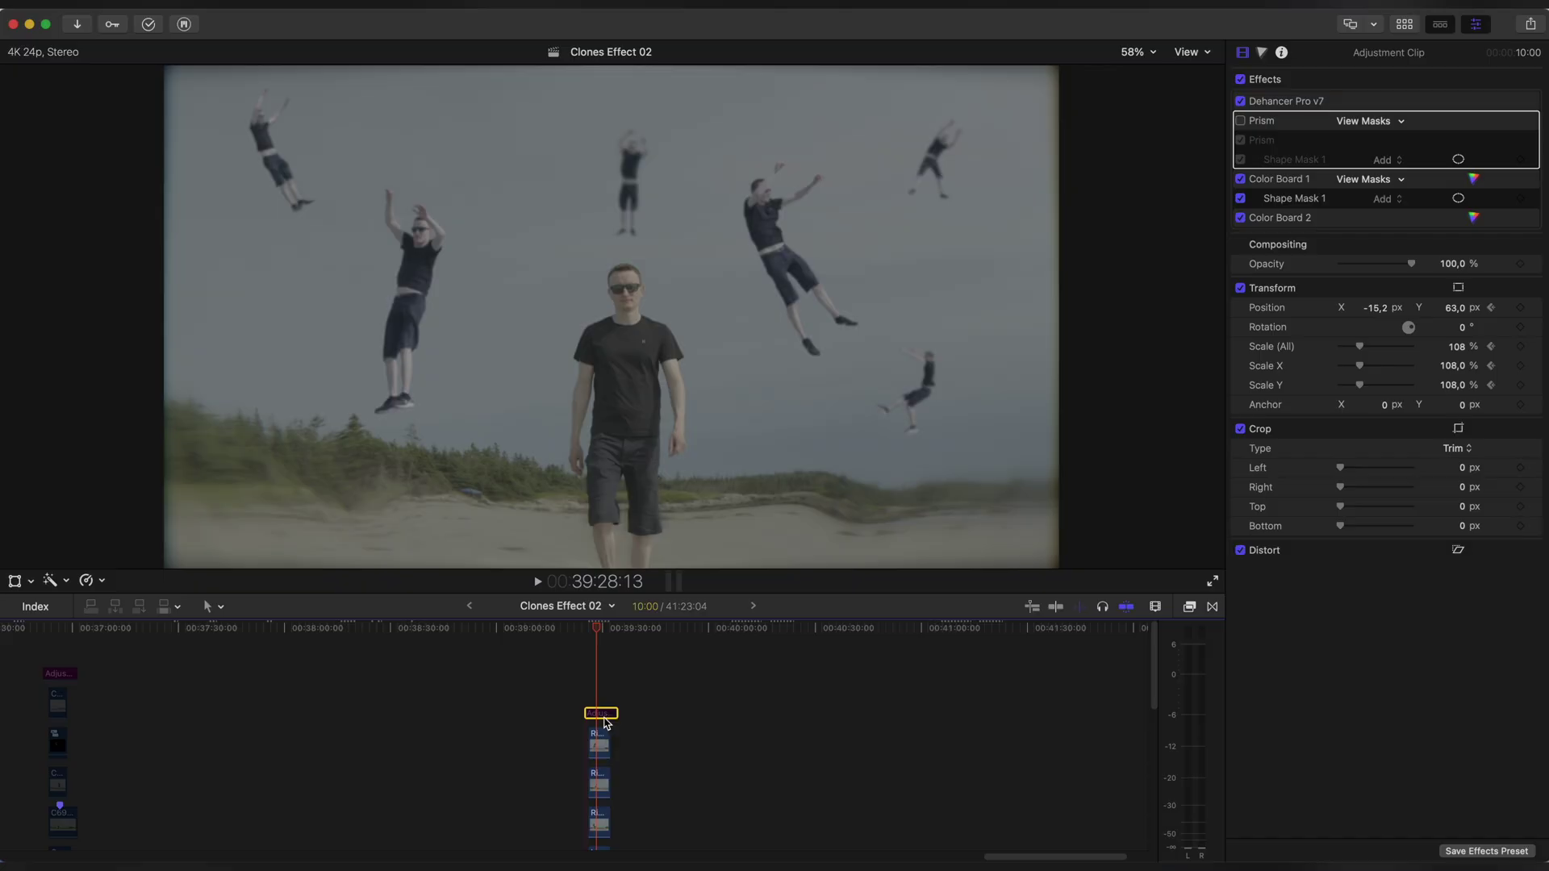
pyautogui.press('super+equal')
pyautogui.press('super+equal')
pyautogui.press('super+equal')
pyautogui.press('super+equal')
pyautogui.moveTo(560, 715); pyautogui.dragTo(573, 708)
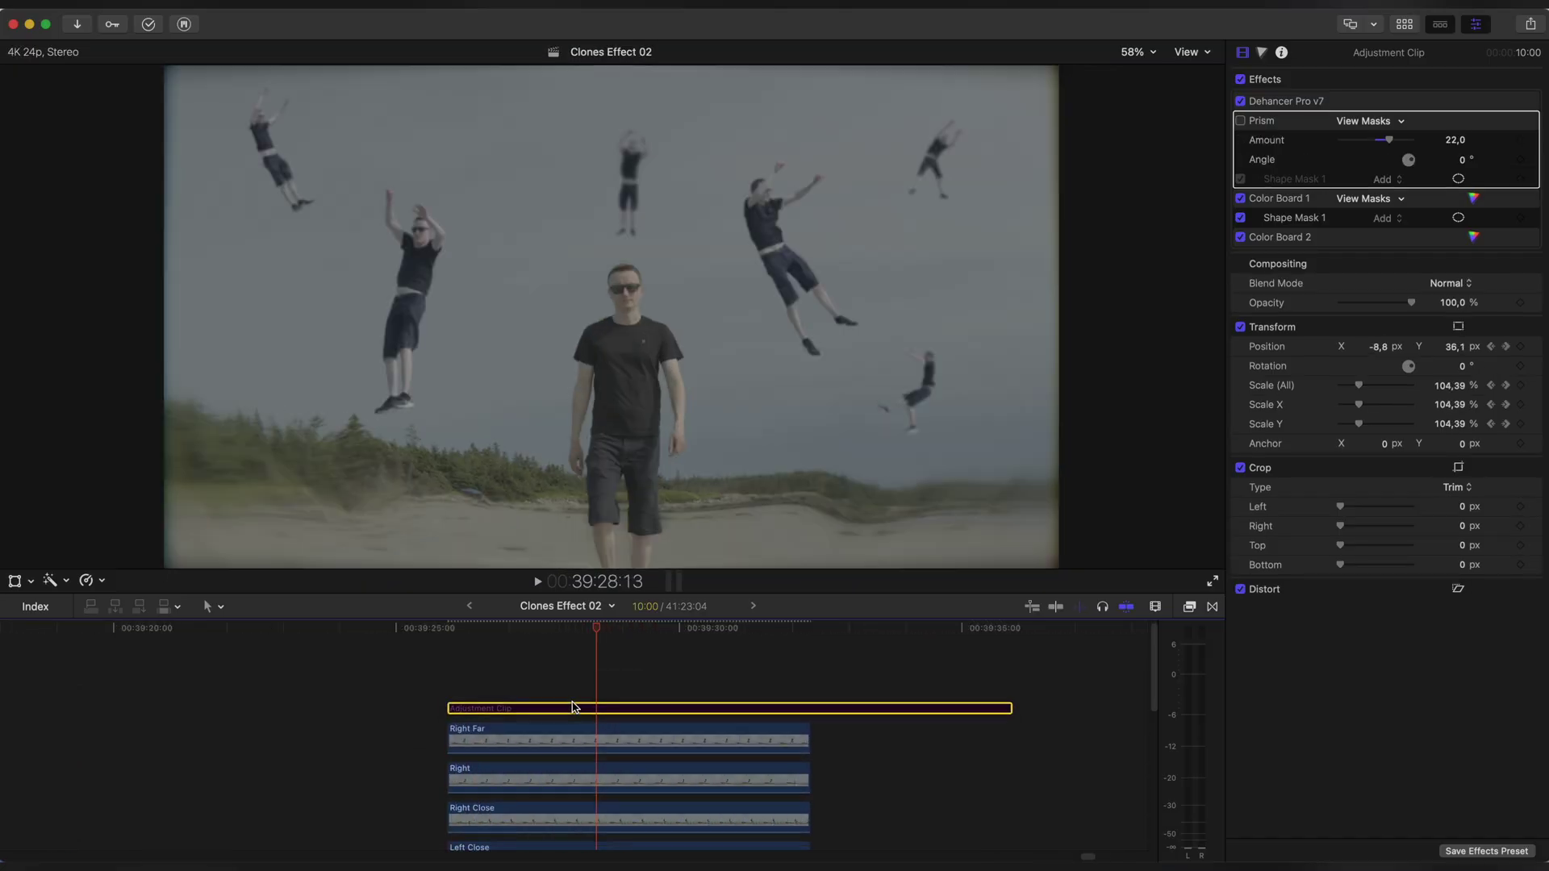
pyautogui.press('v')
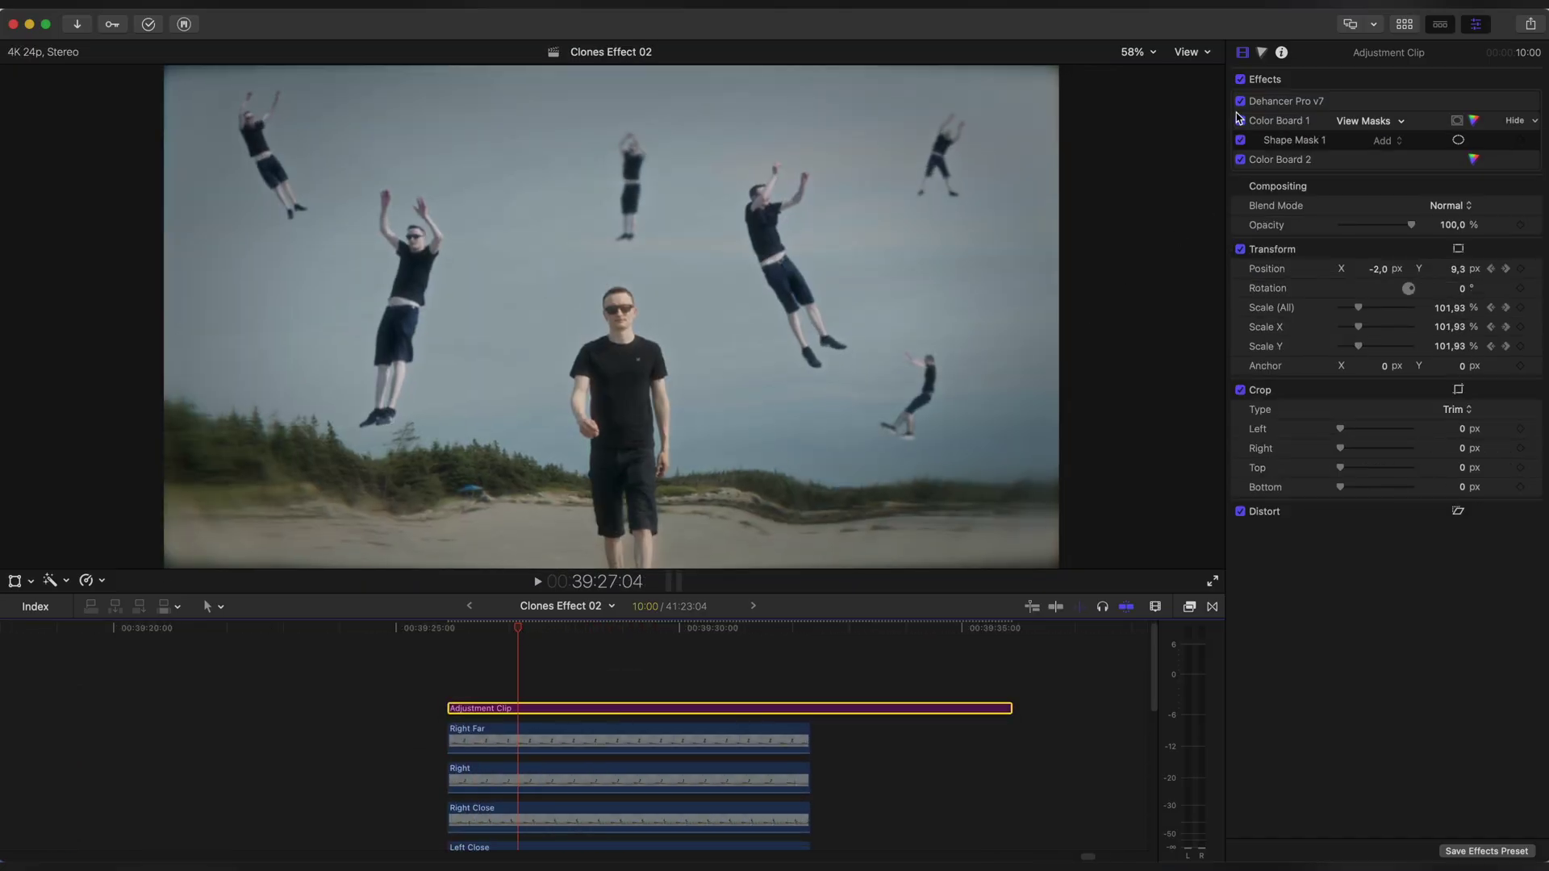
# Toggle the grade's Dehancer Pro and Color Board 1 effects off and on to compare the look.
pyautogui.click(1241, 101)
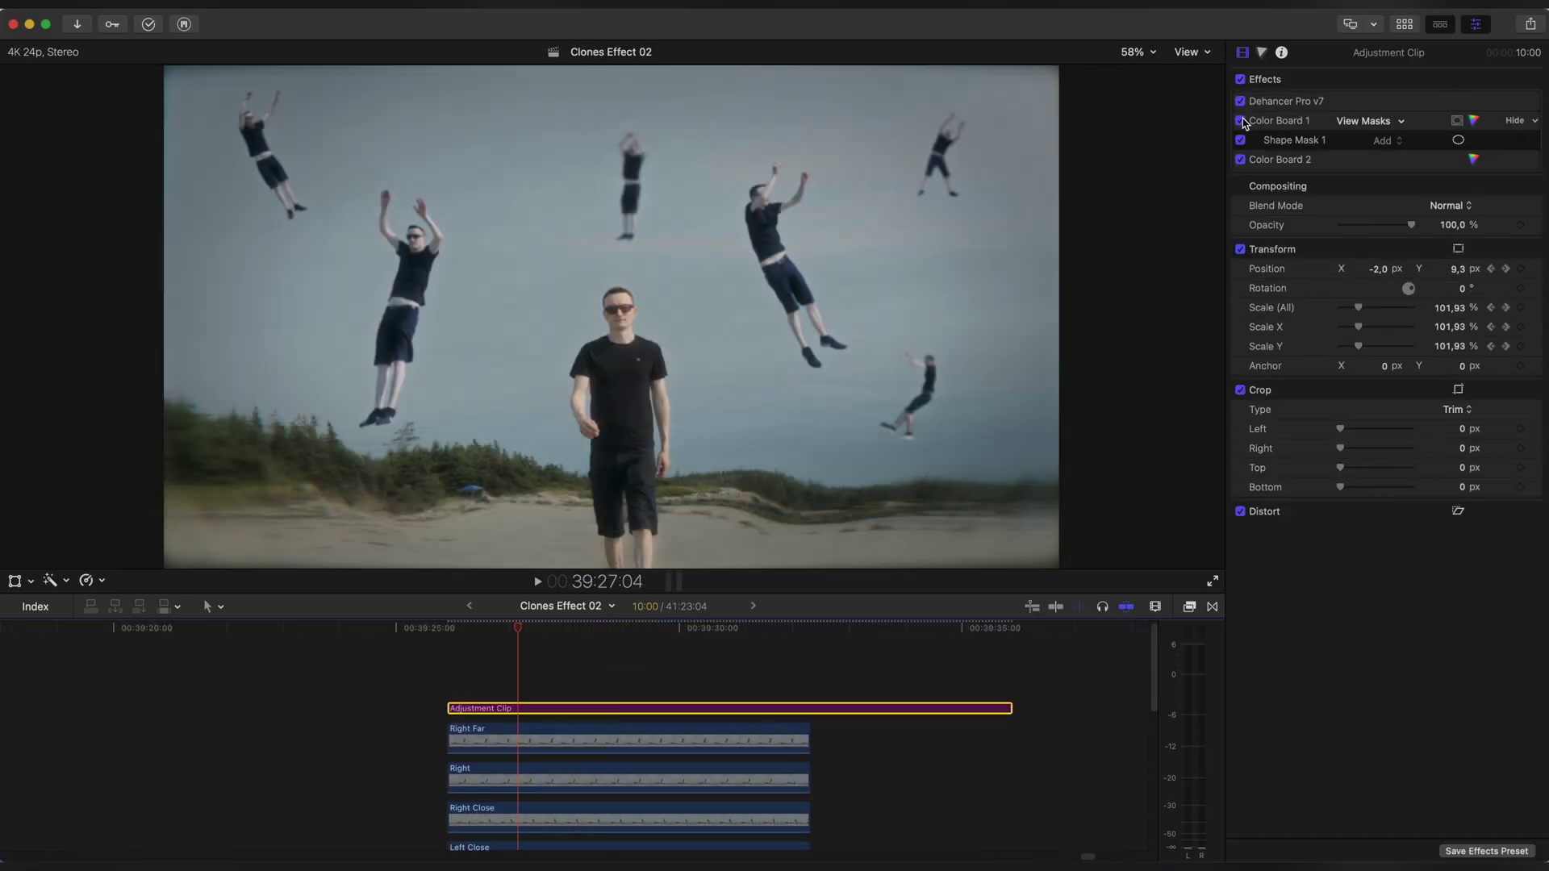
pyautogui.click(1241, 121)
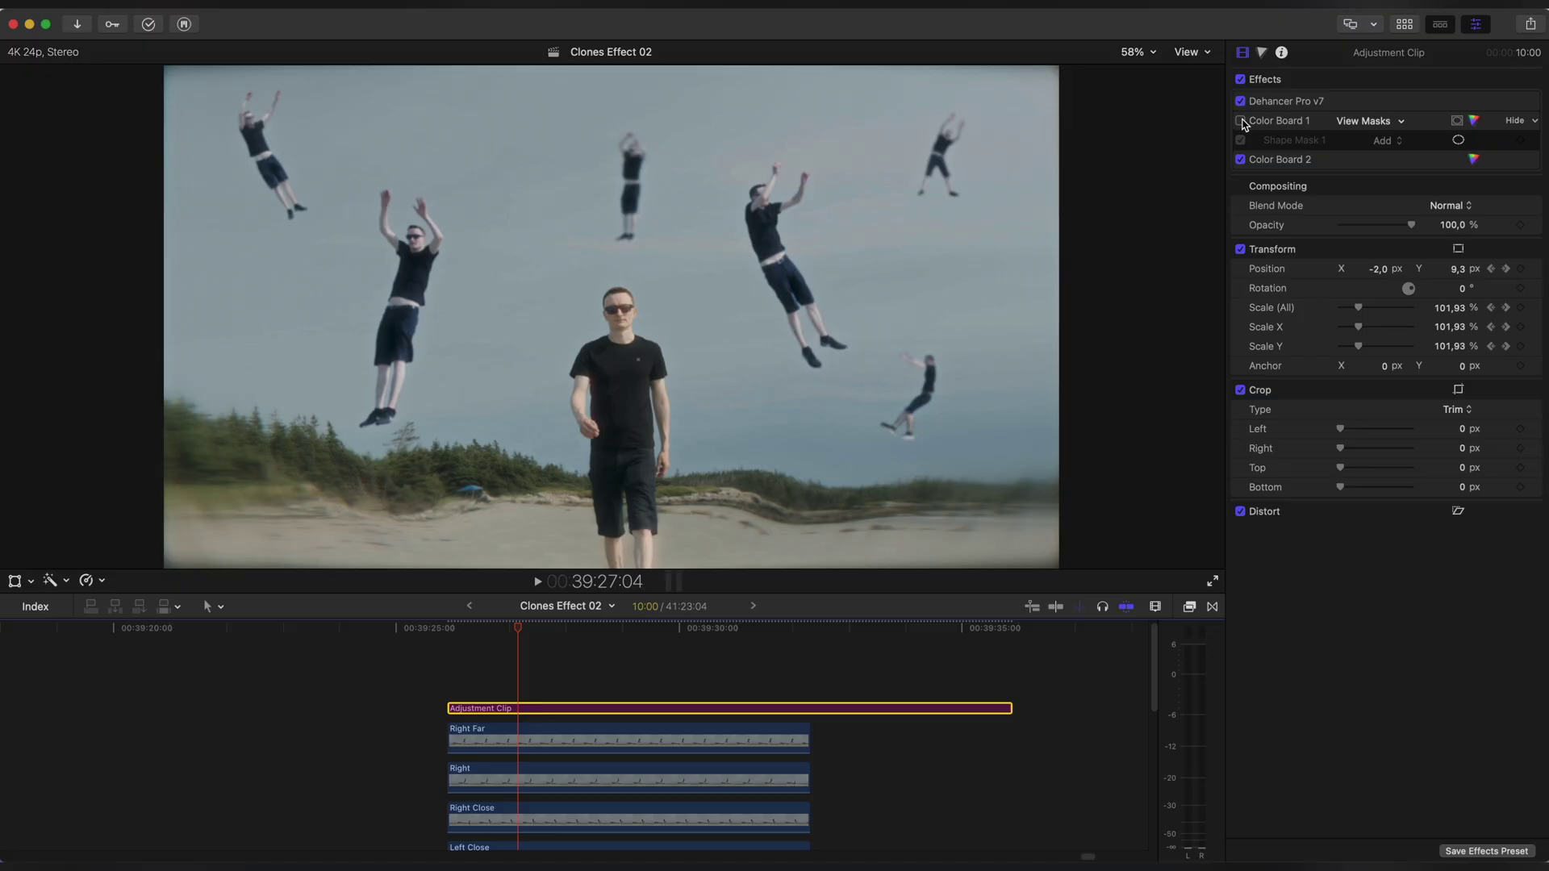
pyautogui.click(1240, 121)
pyautogui.click(1289, 144)
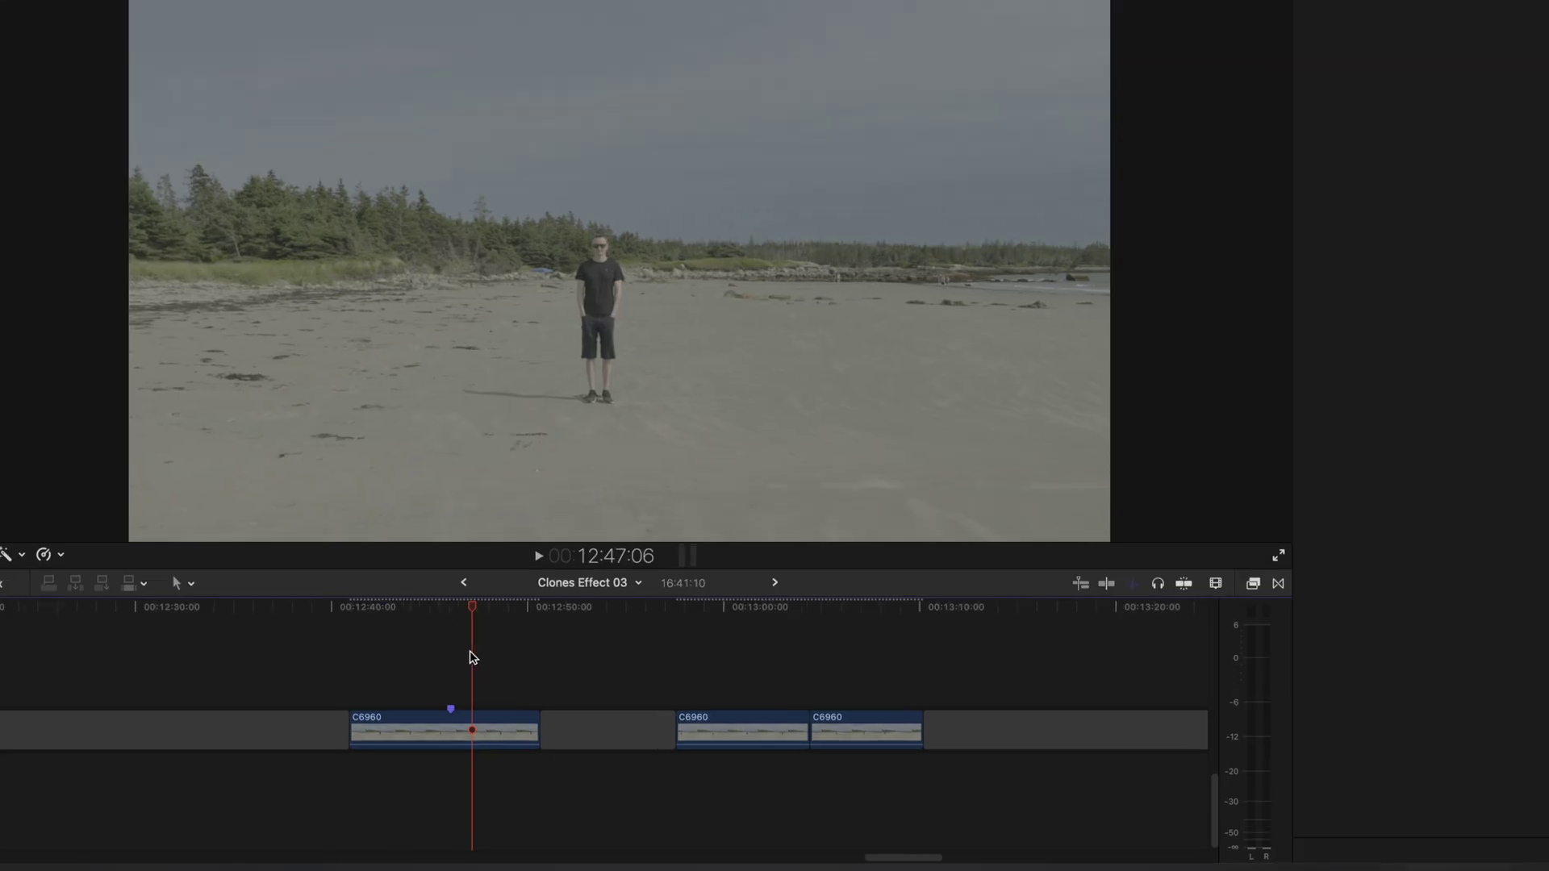
# In the Clones Effect 03 project, duplicate the first C6960 clip directly above itself.
pyautogui.click(439, 739)
pyautogui.moveTo(438, 739); pyautogui.dragTo(433, 701)
pyautogui.moveTo(365, 589); pyautogui.dragTo(361, 588)
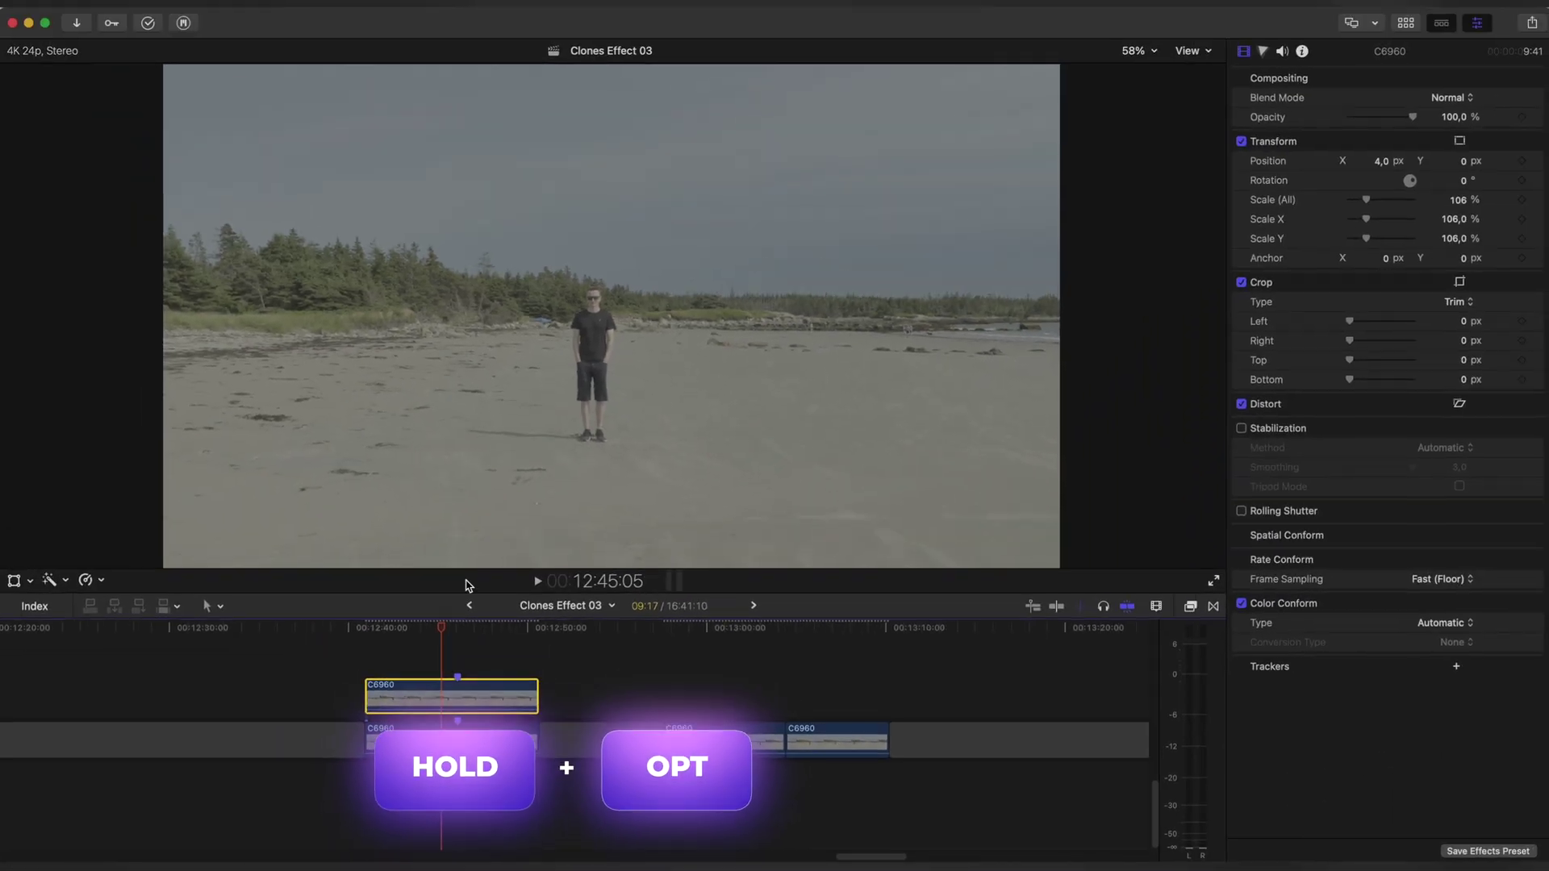
# Add a Magnetic Mask of the standing man to the upper C6960 clip, analyze it and finish mask editing.
pyautogui.press('ctrl+super+m')
pyautogui.click(608, 325)
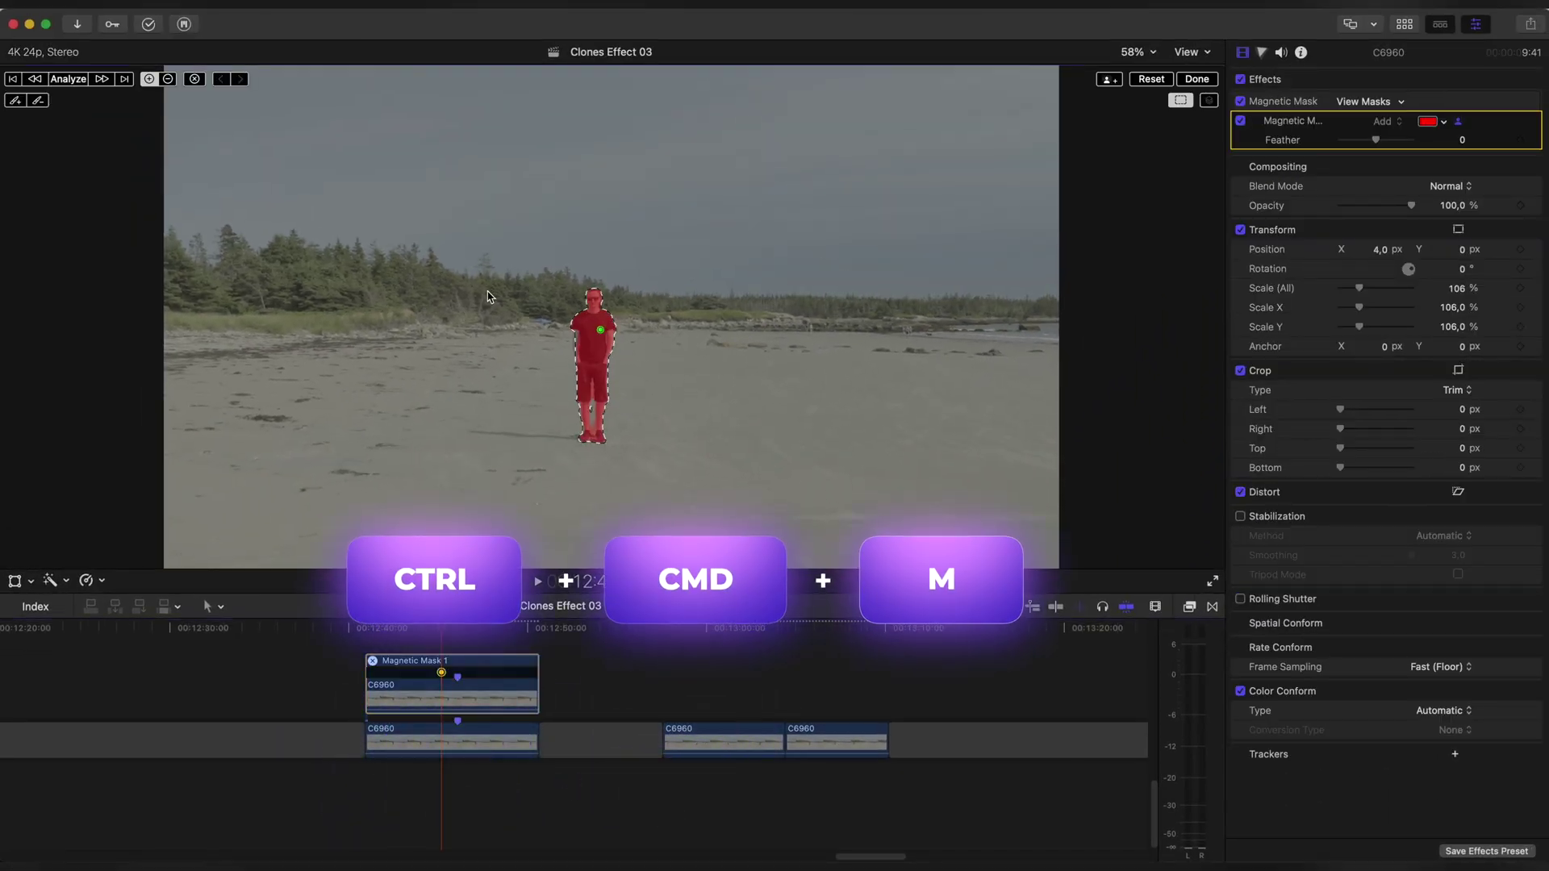
pyautogui.click(69, 78)
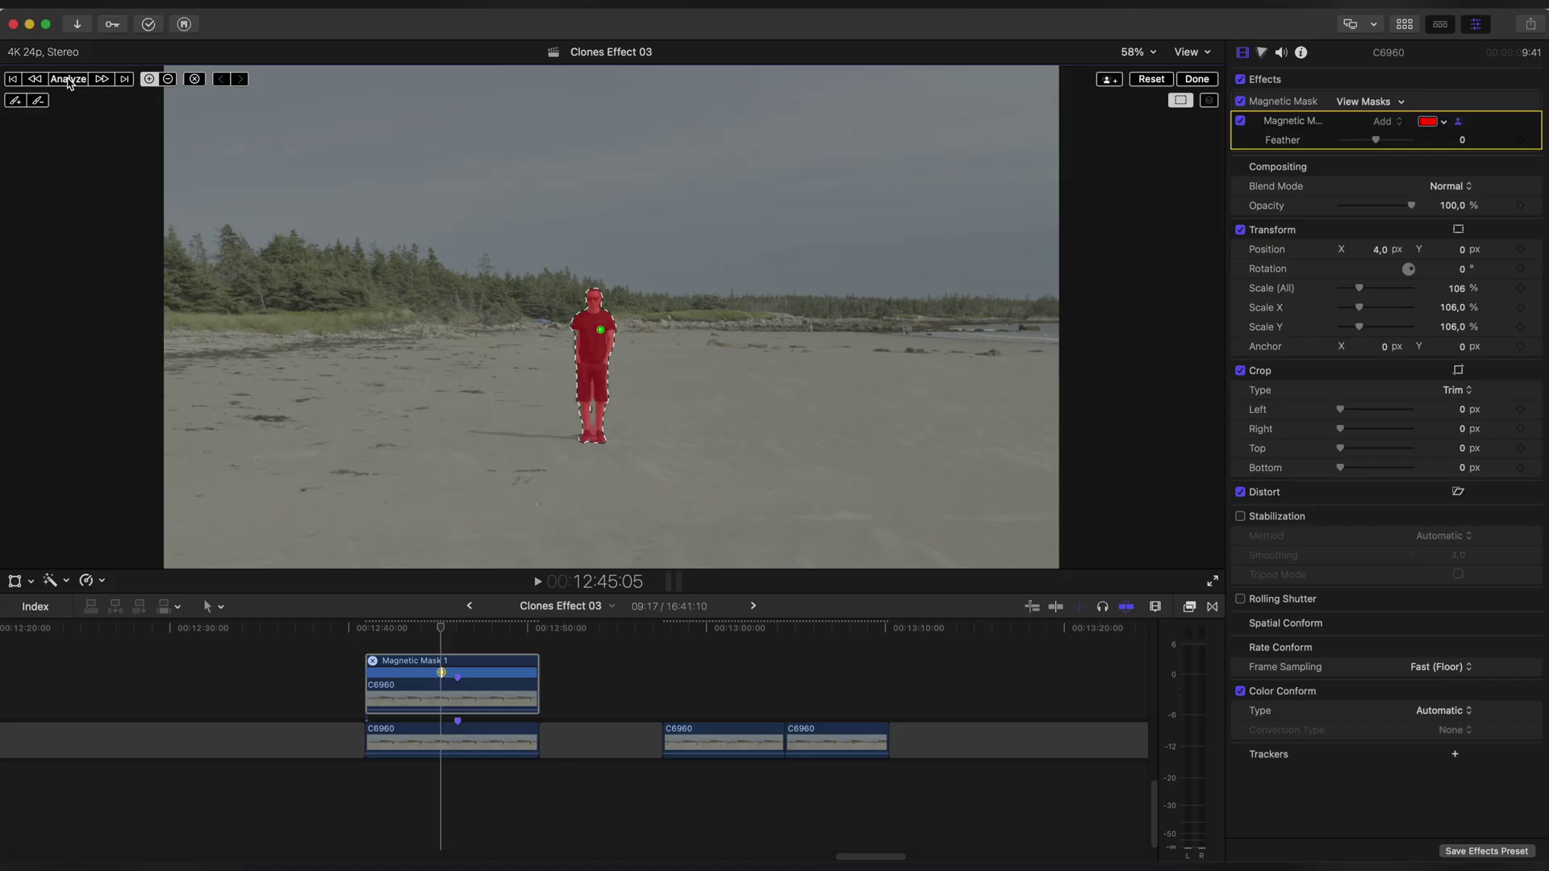
pyautogui.click(1186, 81)
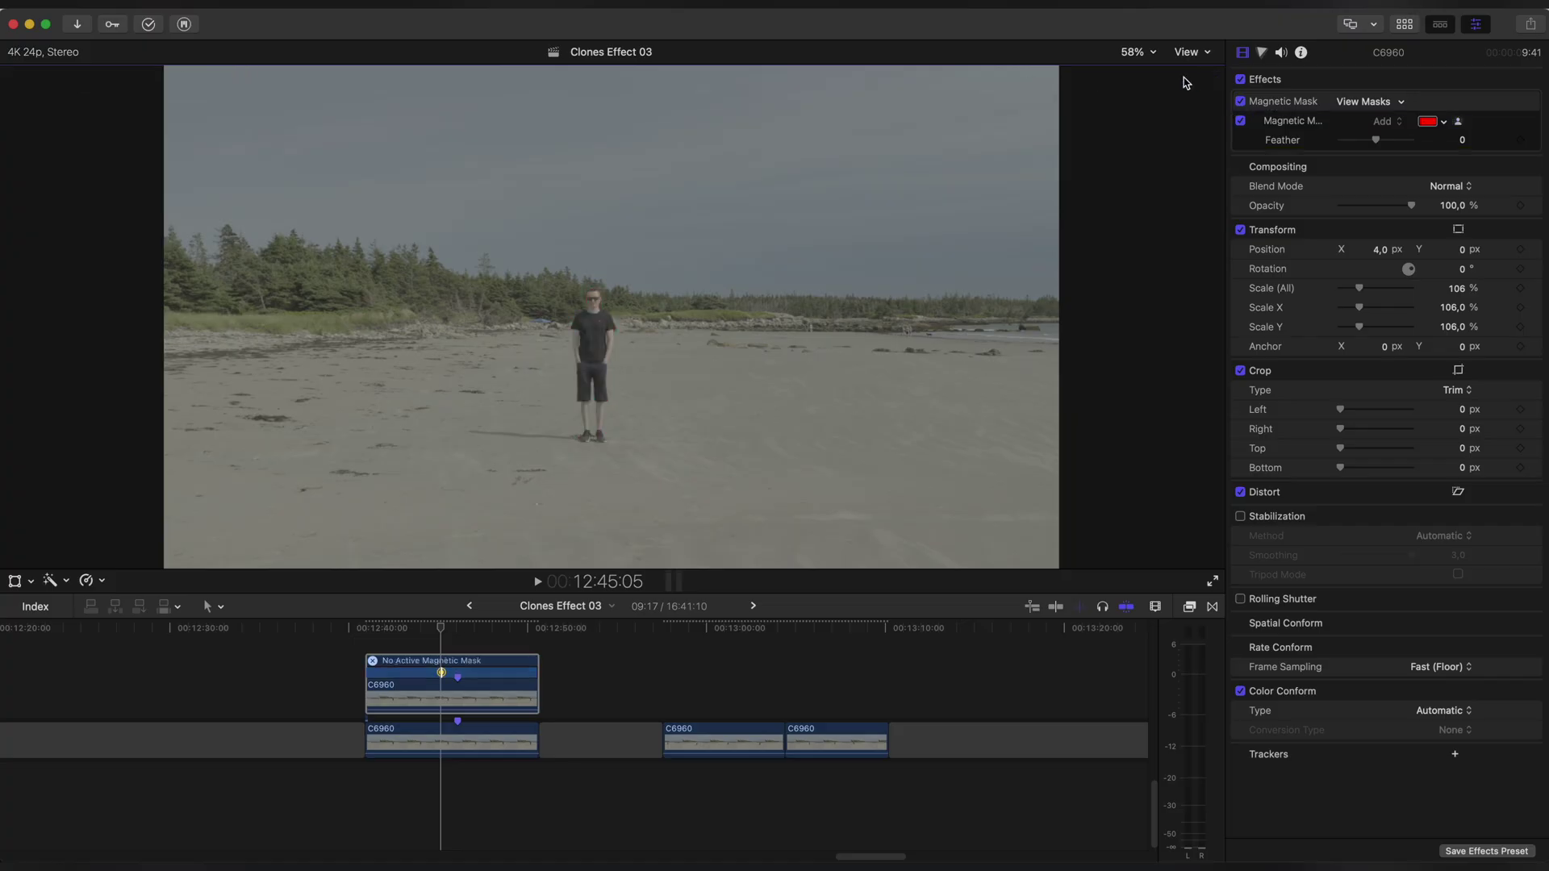
# Close the standing man's mask track, add a Magnetic Mask of the runner to the middle C6960 clip, and analyze it.
pyautogui.click(450, 719)
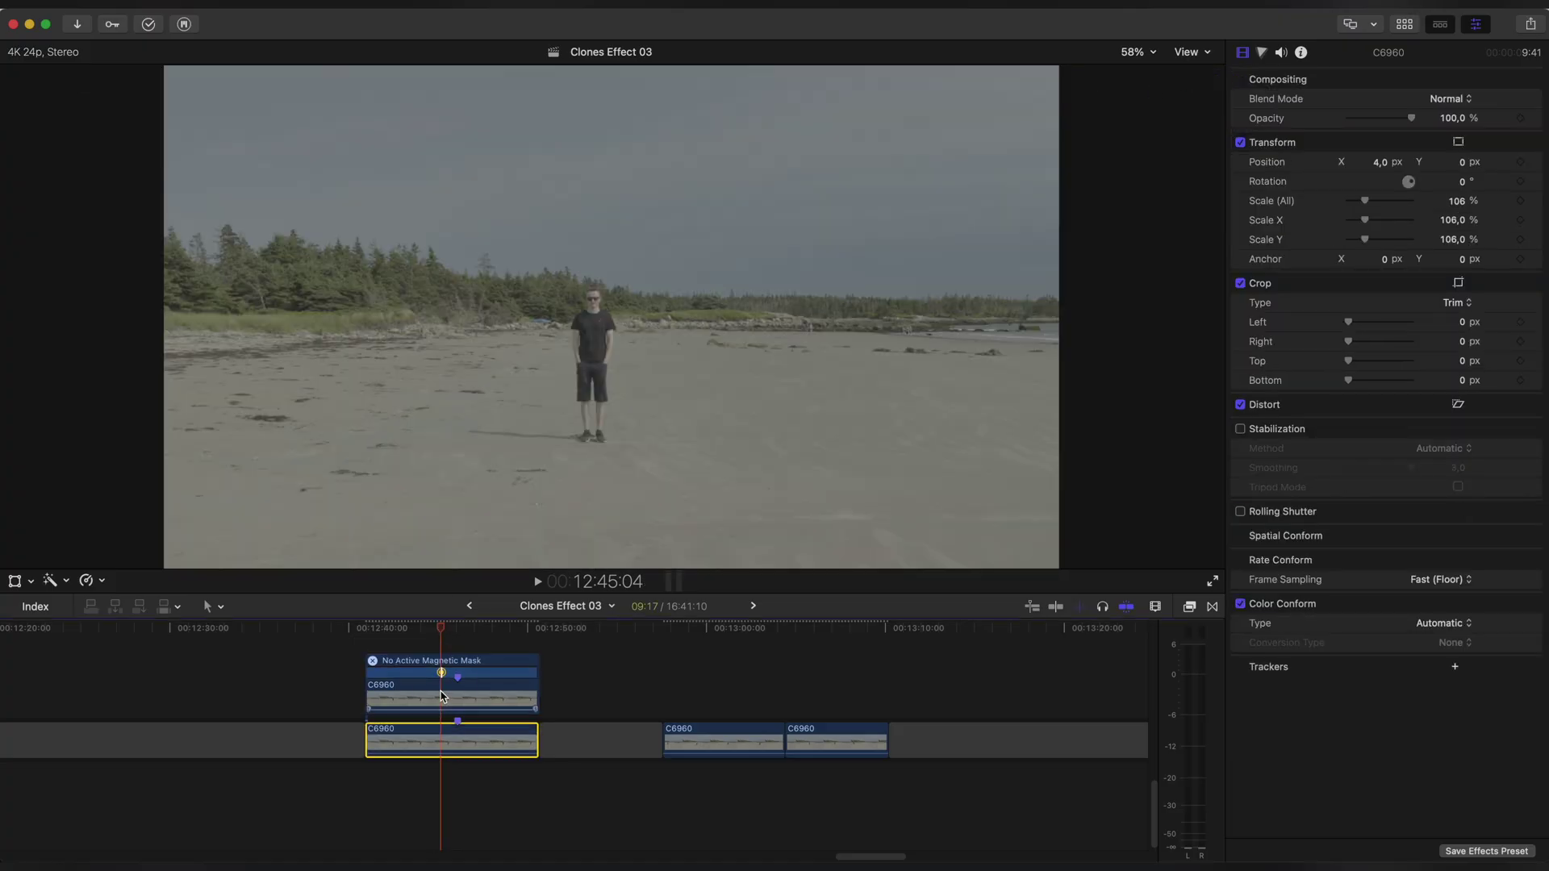
pyautogui.click(373, 663)
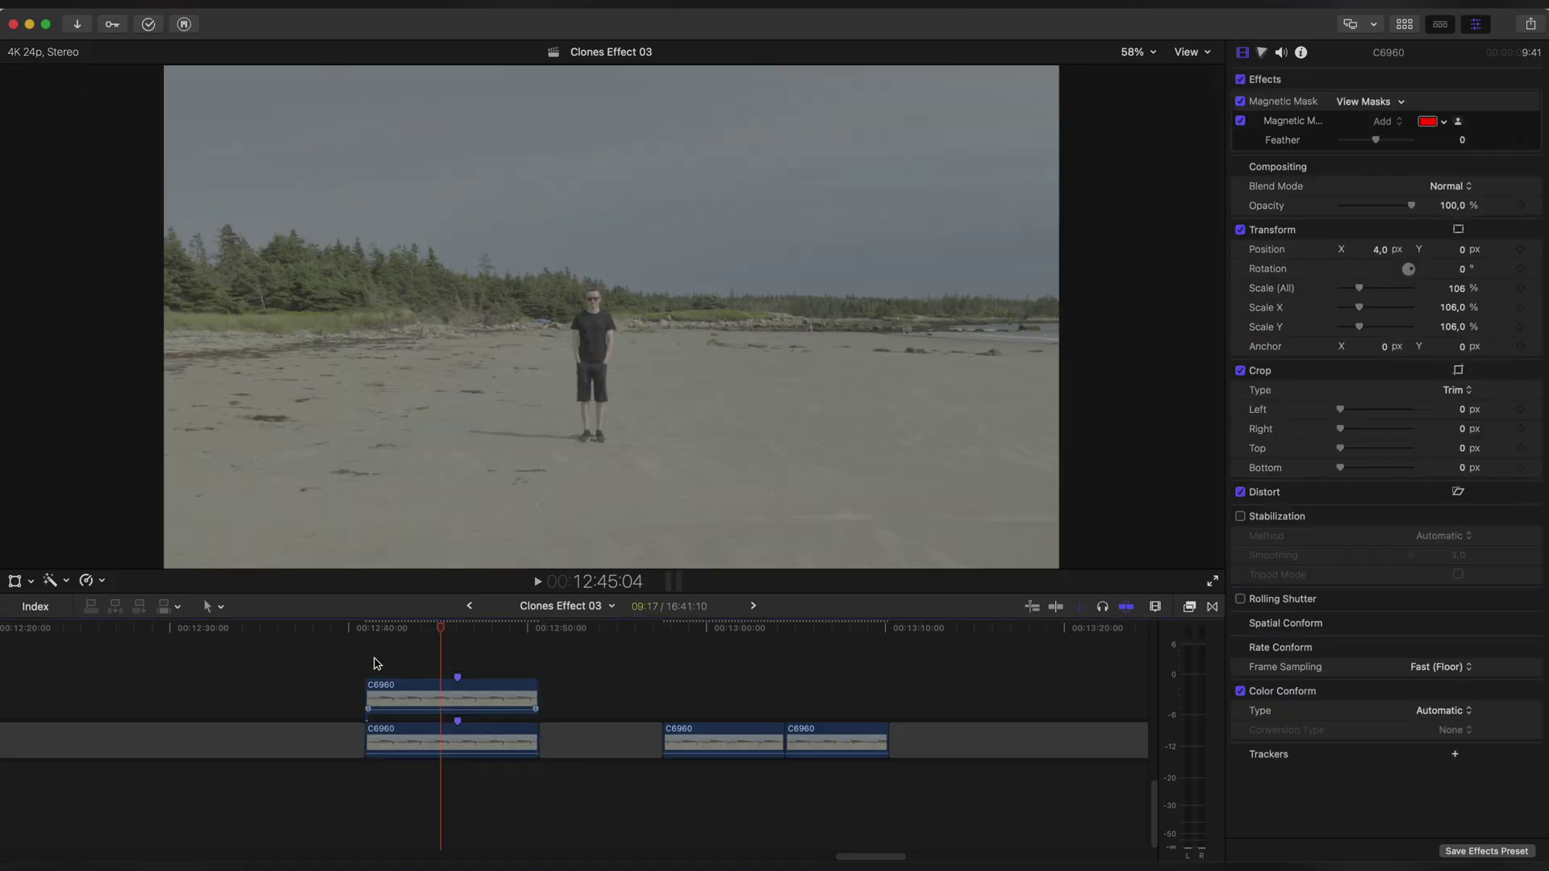
pyautogui.click(710, 632)
pyautogui.press('ctrl+super+m')
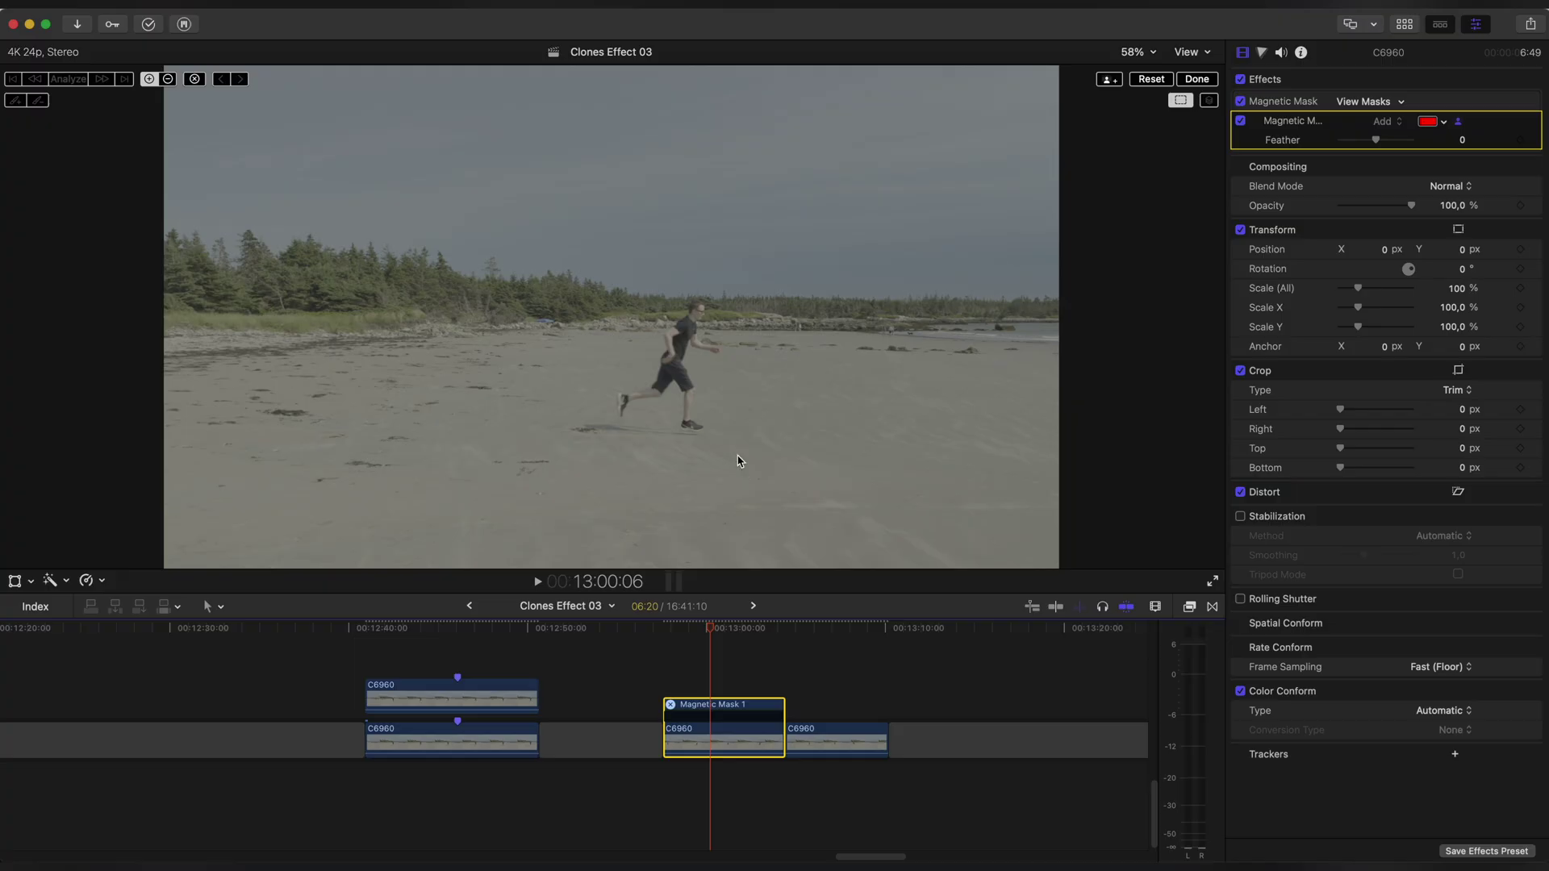
pyautogui.click(675, 364)
pyautogui.click(698, 345)
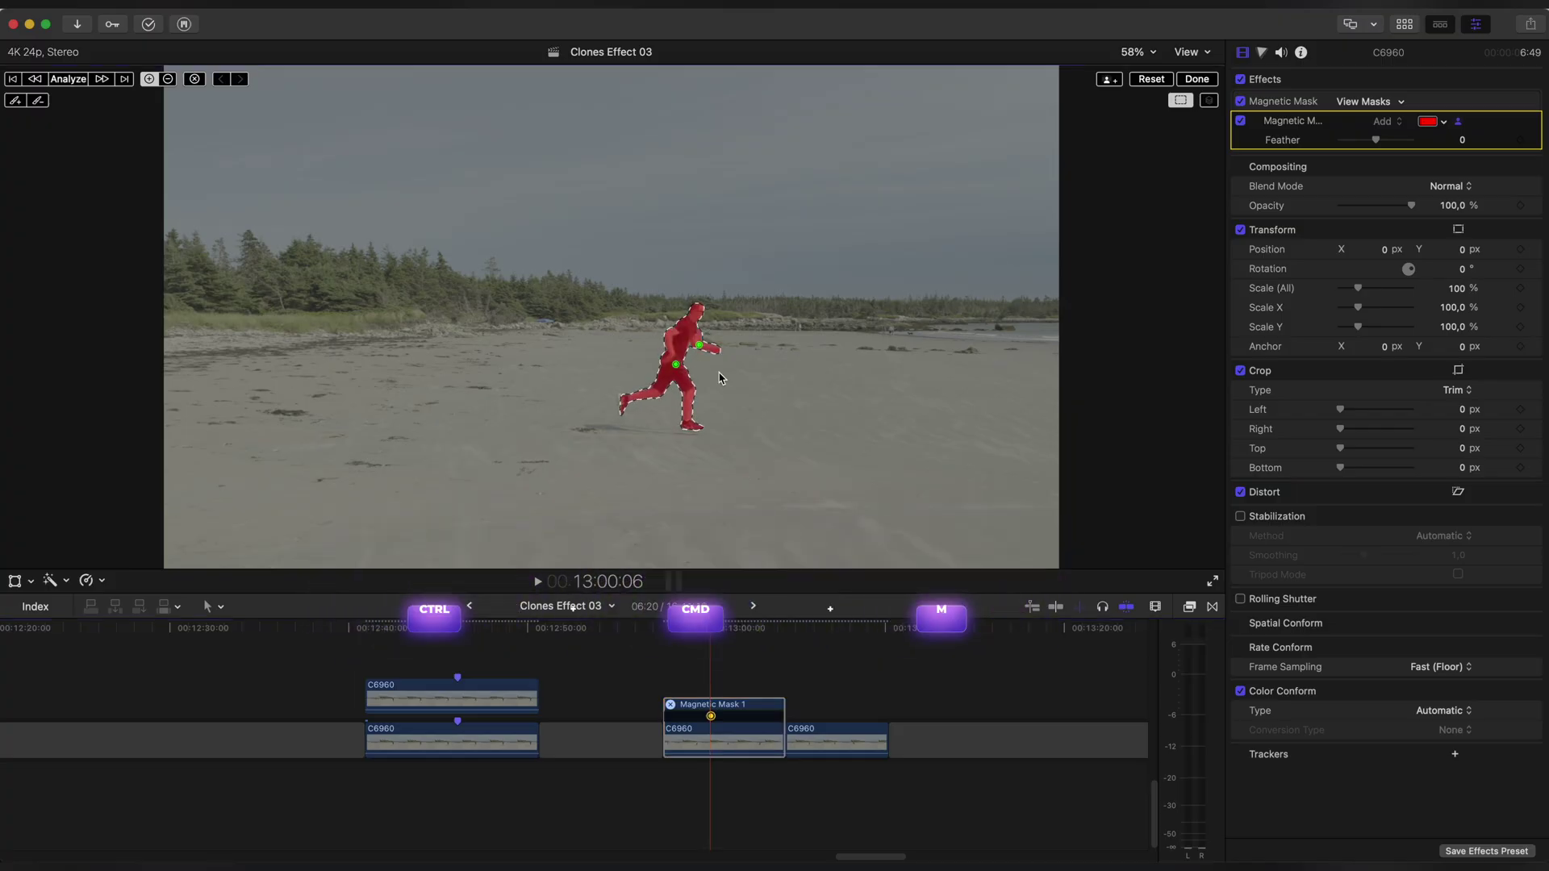
pyautogui.click(68, 79)
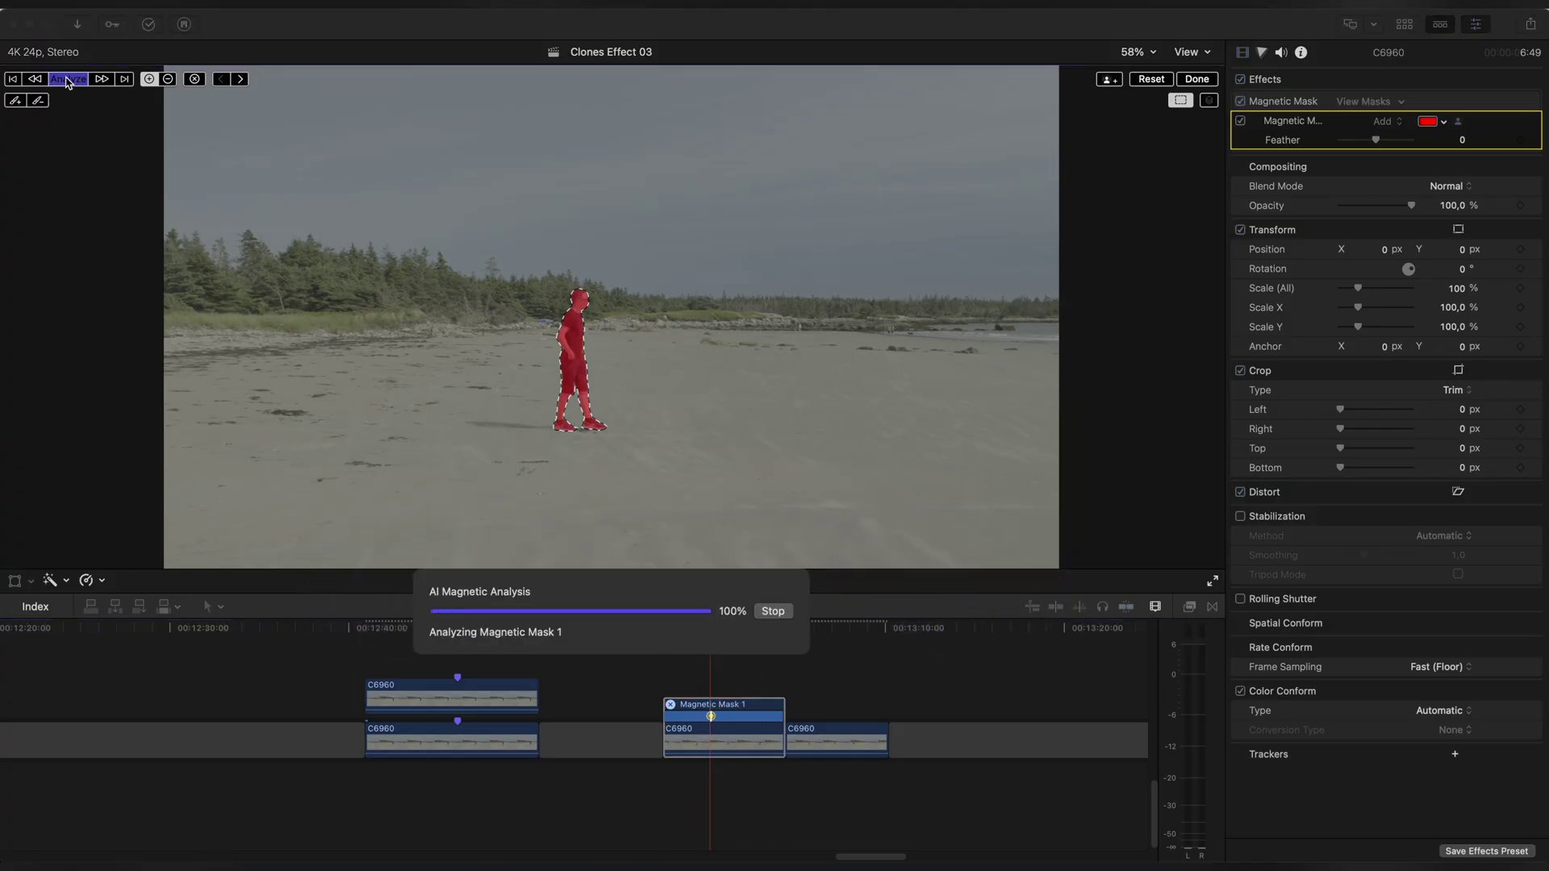
pyautogui.click(1192, 81)
# Add a Magnetic Mask of the running man to the last C6960 clip, analyze it and check both masked runners.
pyautogui.click(805, 735)
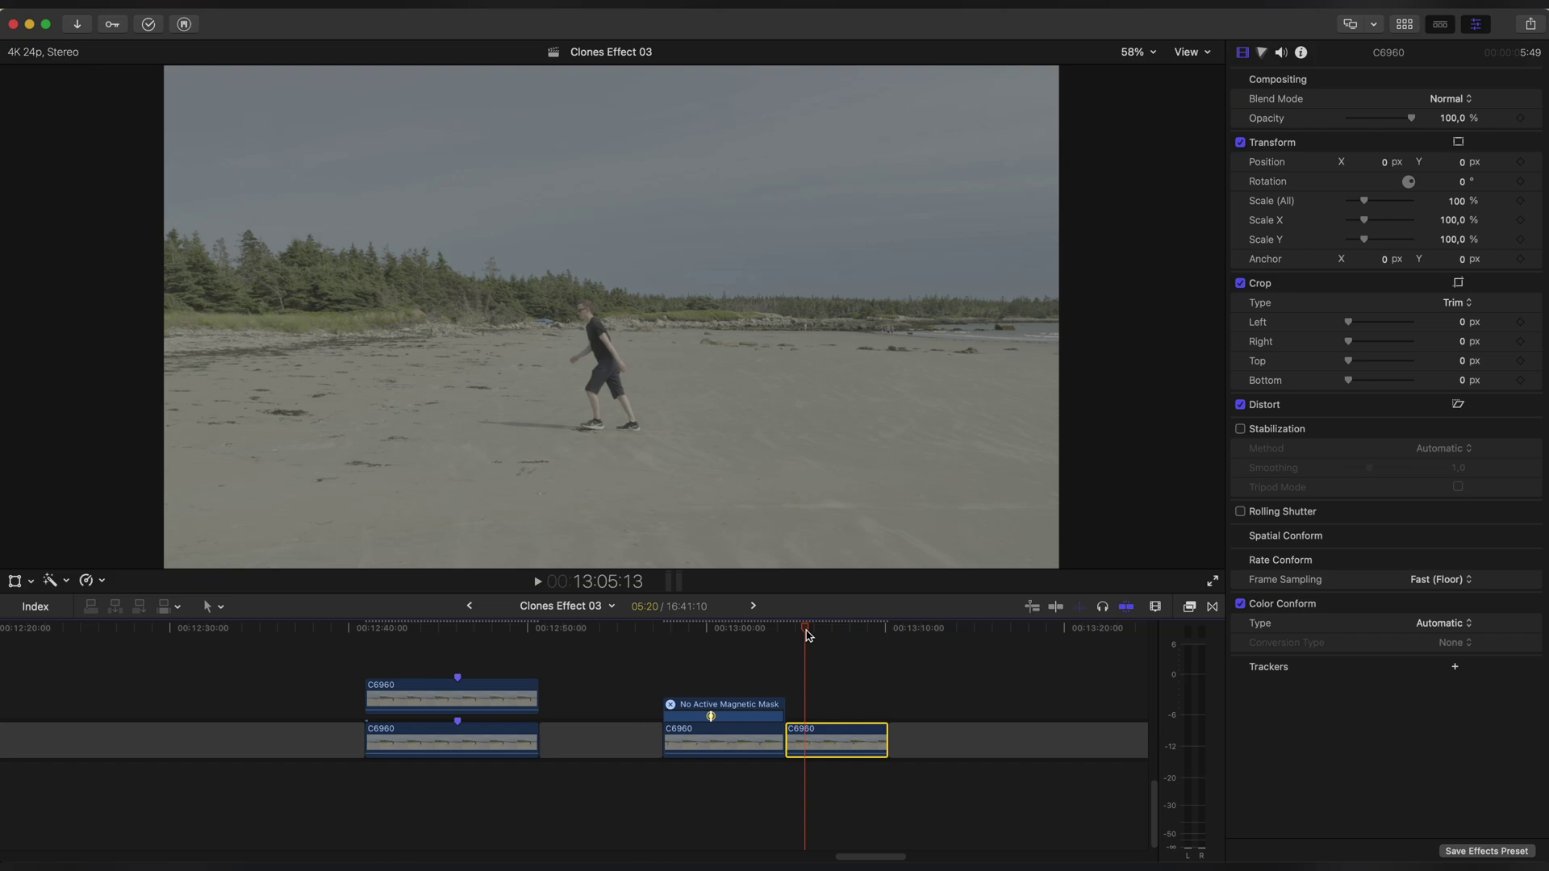
pyautogui.click(70, 81)
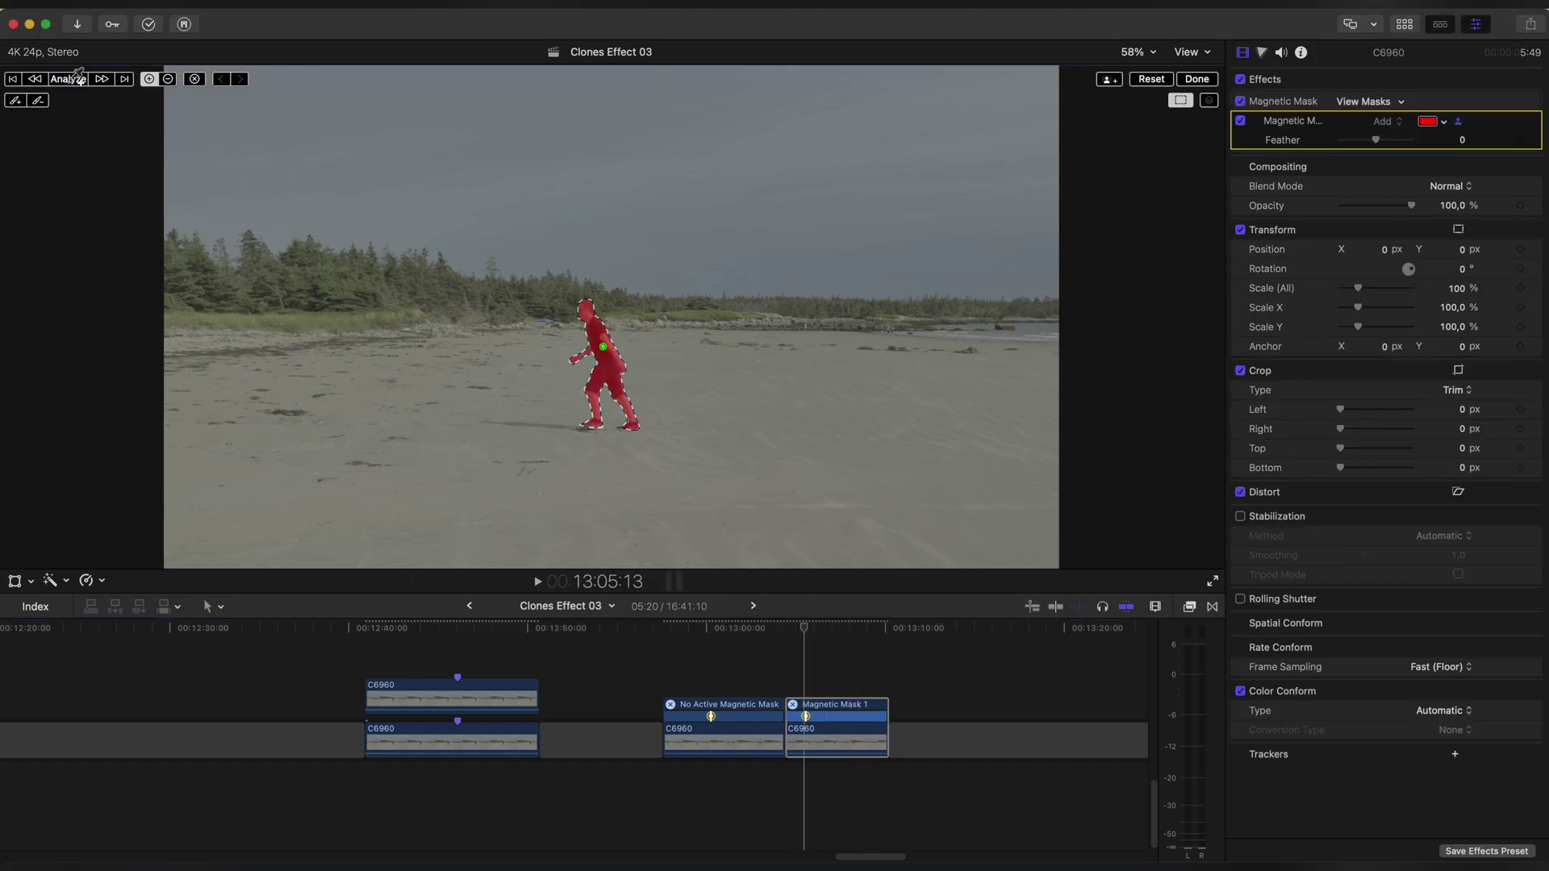
pyautogui.moveTo(697, 628); pyautogui.dragTo(730, 637)
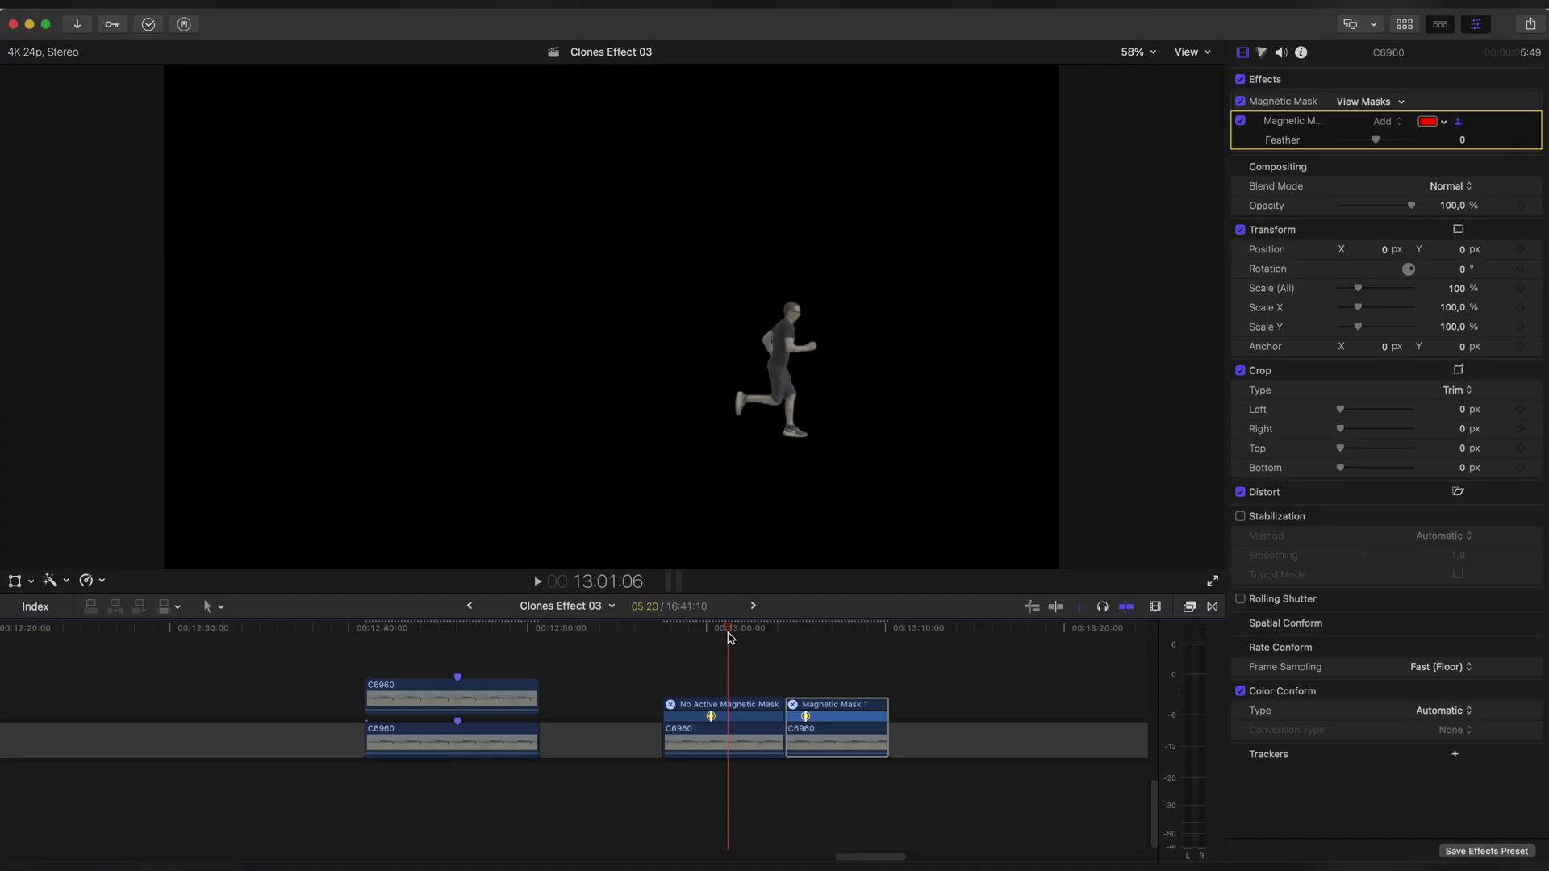
pyautogui.click(733, 695)
pyautogui.click(675, 629)
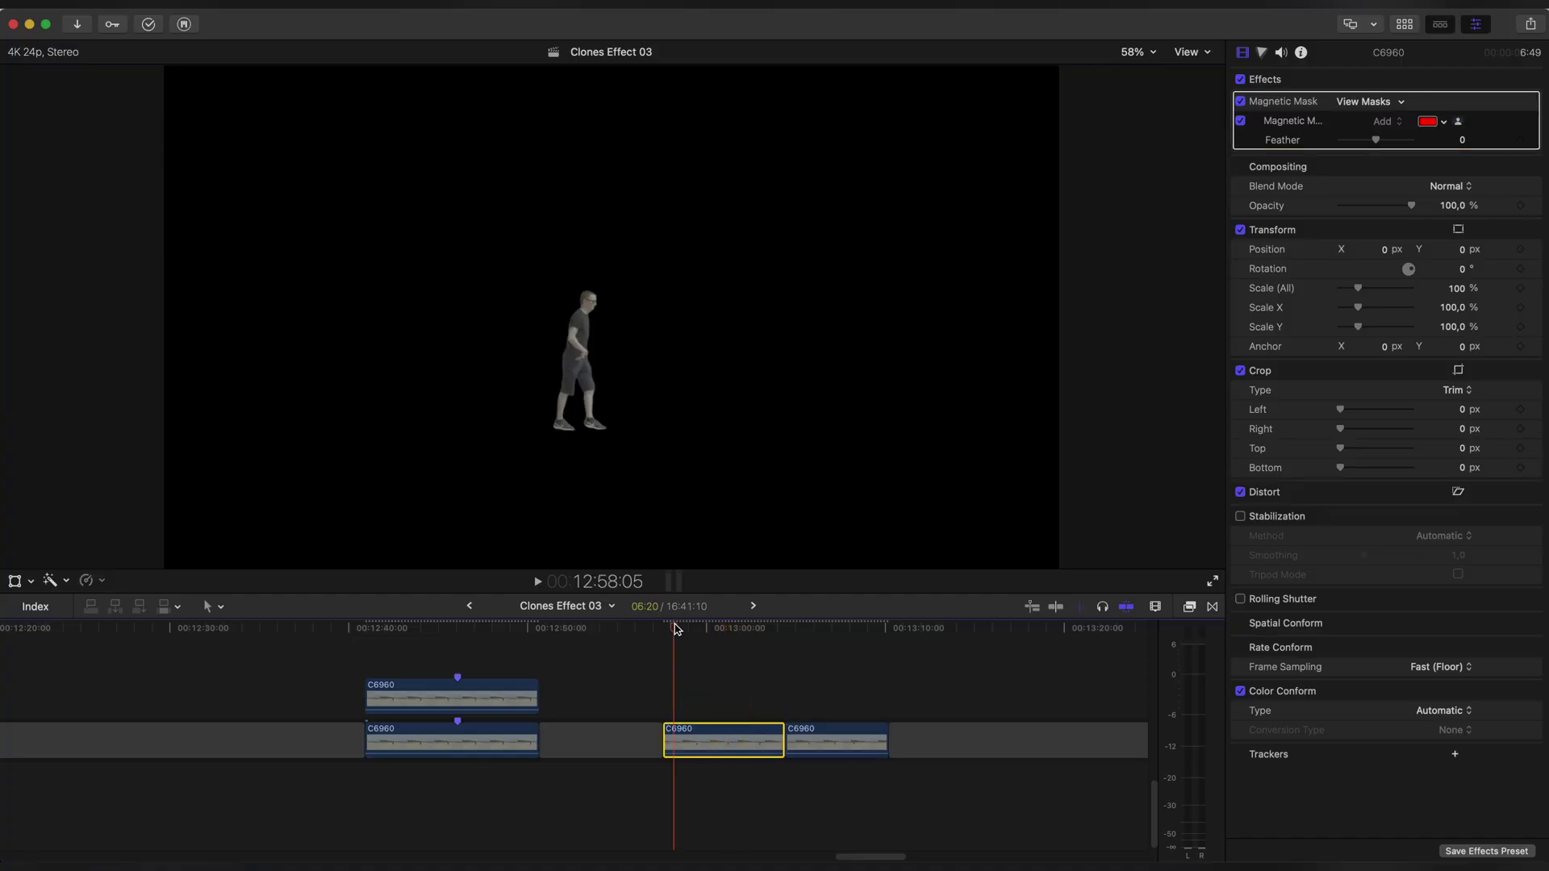
# Place the first masked running clip between the two standing-man clips, aligned with their start, and open the effects browser.
pyautogui.moveTo(588, 637); pyautogui.dragTo(463, 637)
pyautogui.moveTo(699, 740); pyautogui.dragTo(400, 697)
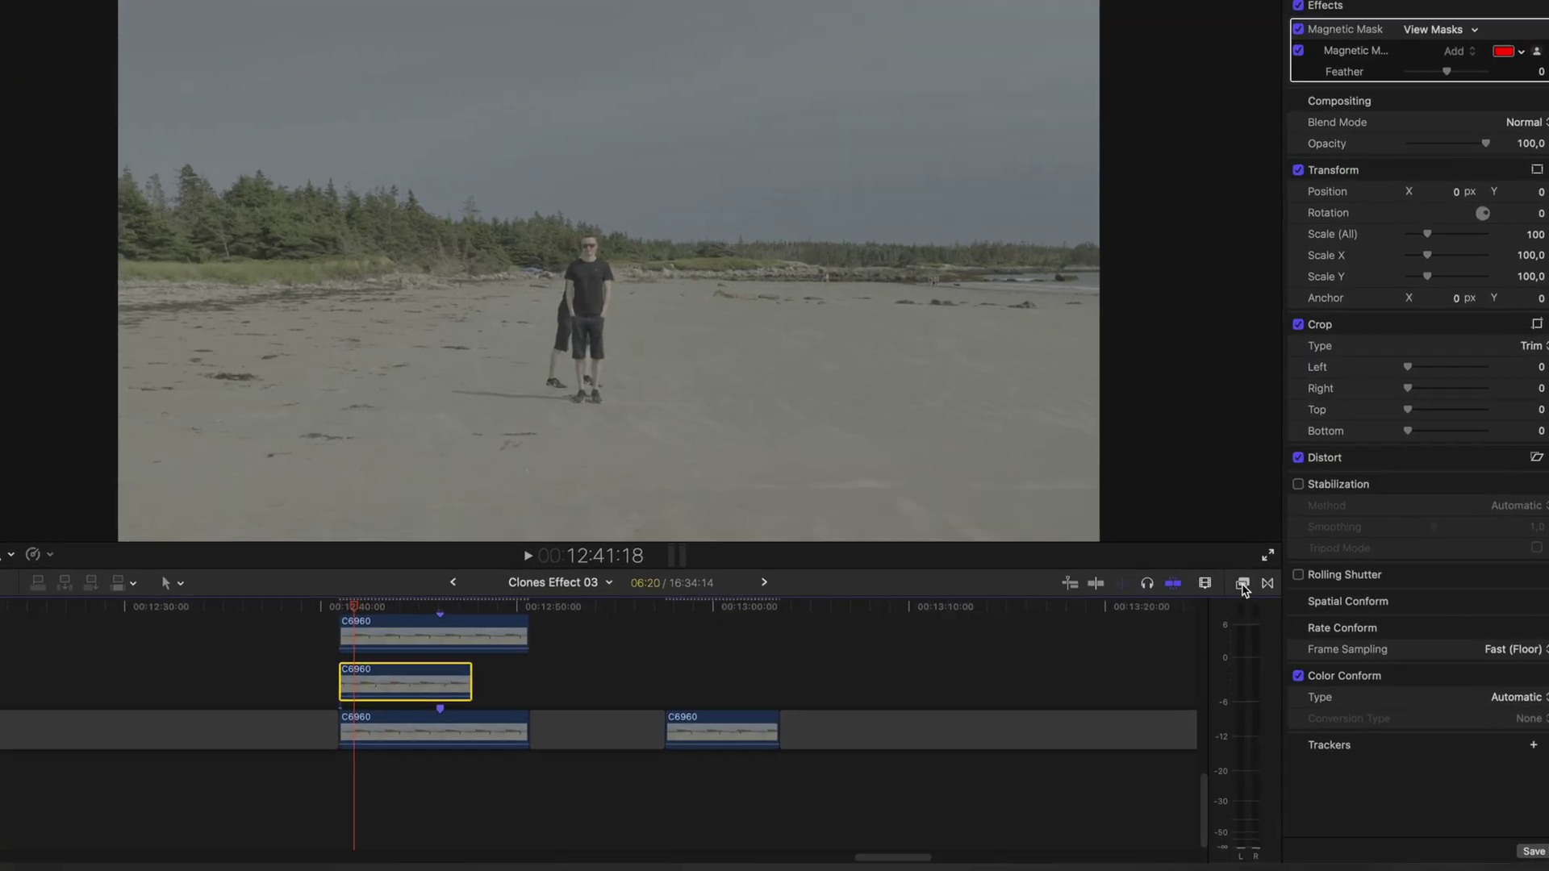
pyautogui.click(1190, 607)
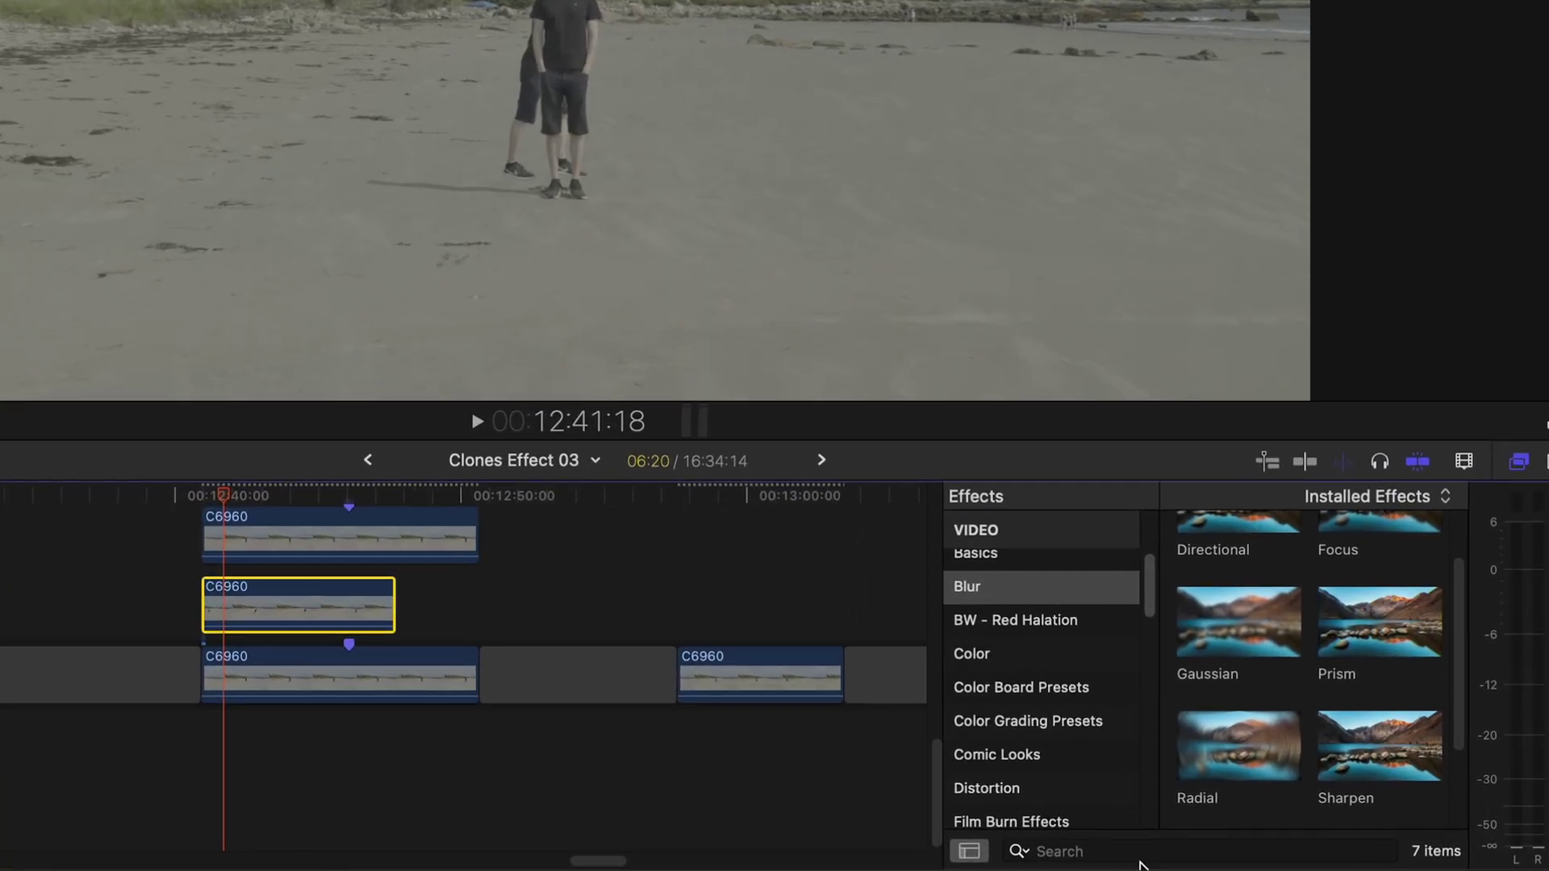
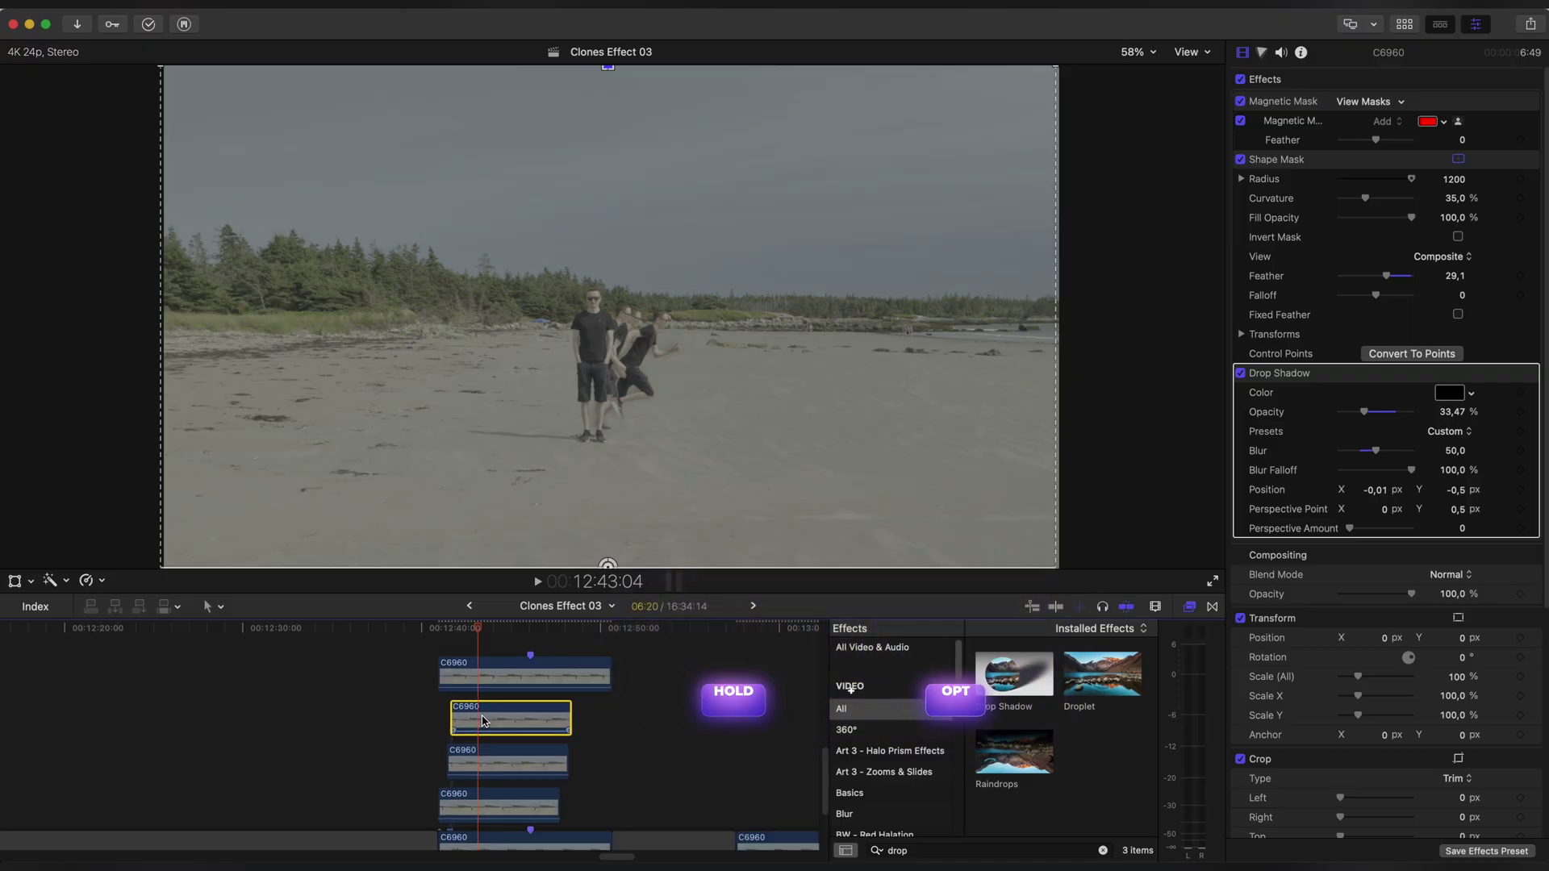
# Stack staggered duplicates of the running clip, each starting slightly after the one below, and return to the start of the sequence.
pyautogui.press('space')
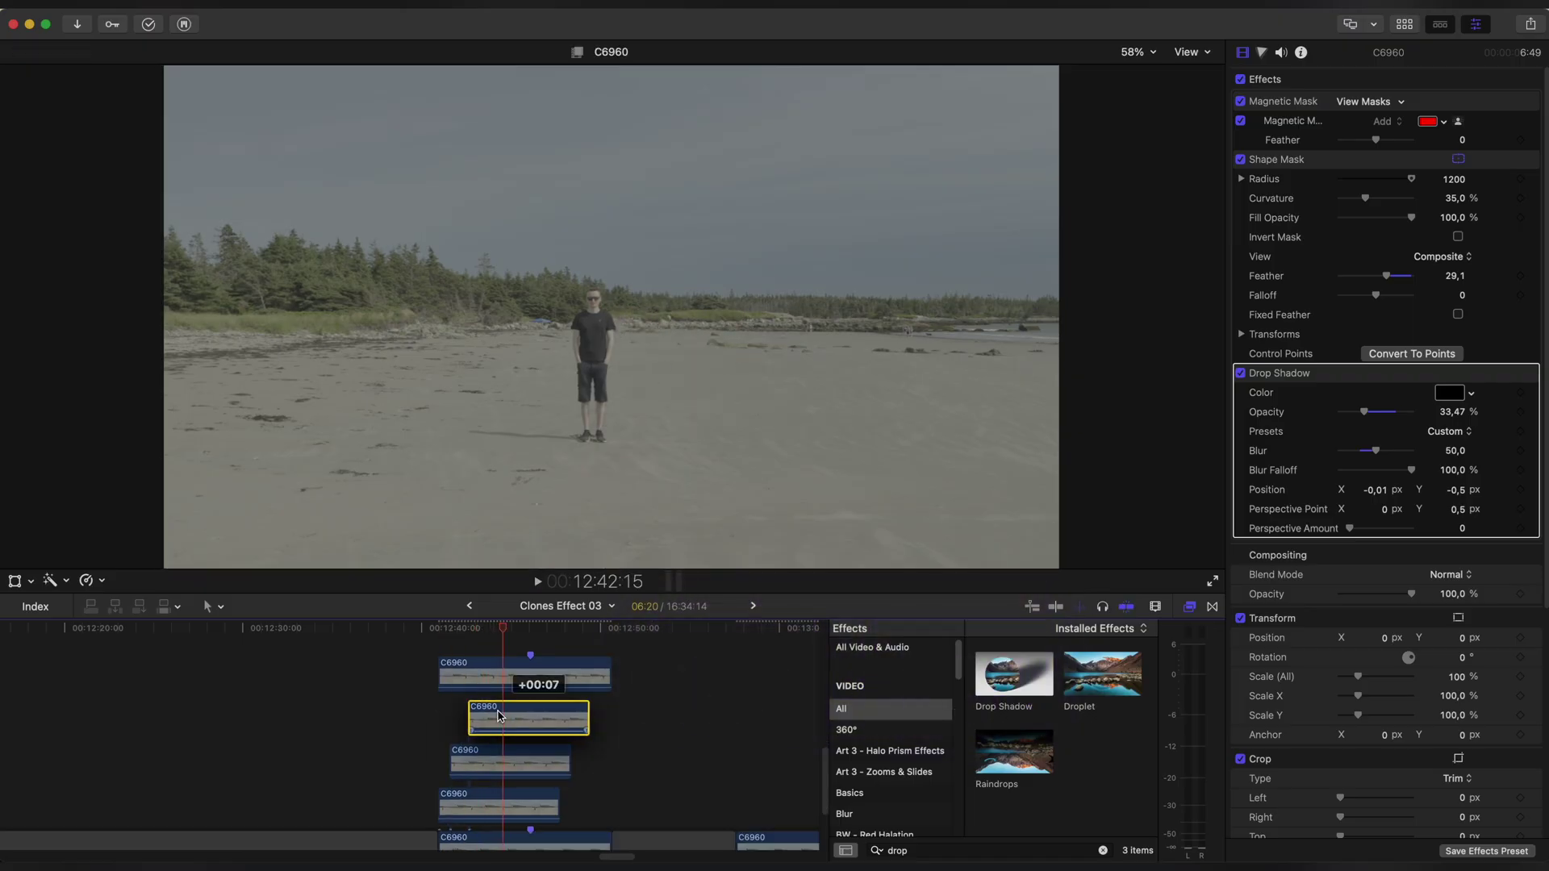
pyautogui.scroll(3, 509, 694)
pyautogui.moveTo(516, 812); pyautogui.dragTo(539, 684)
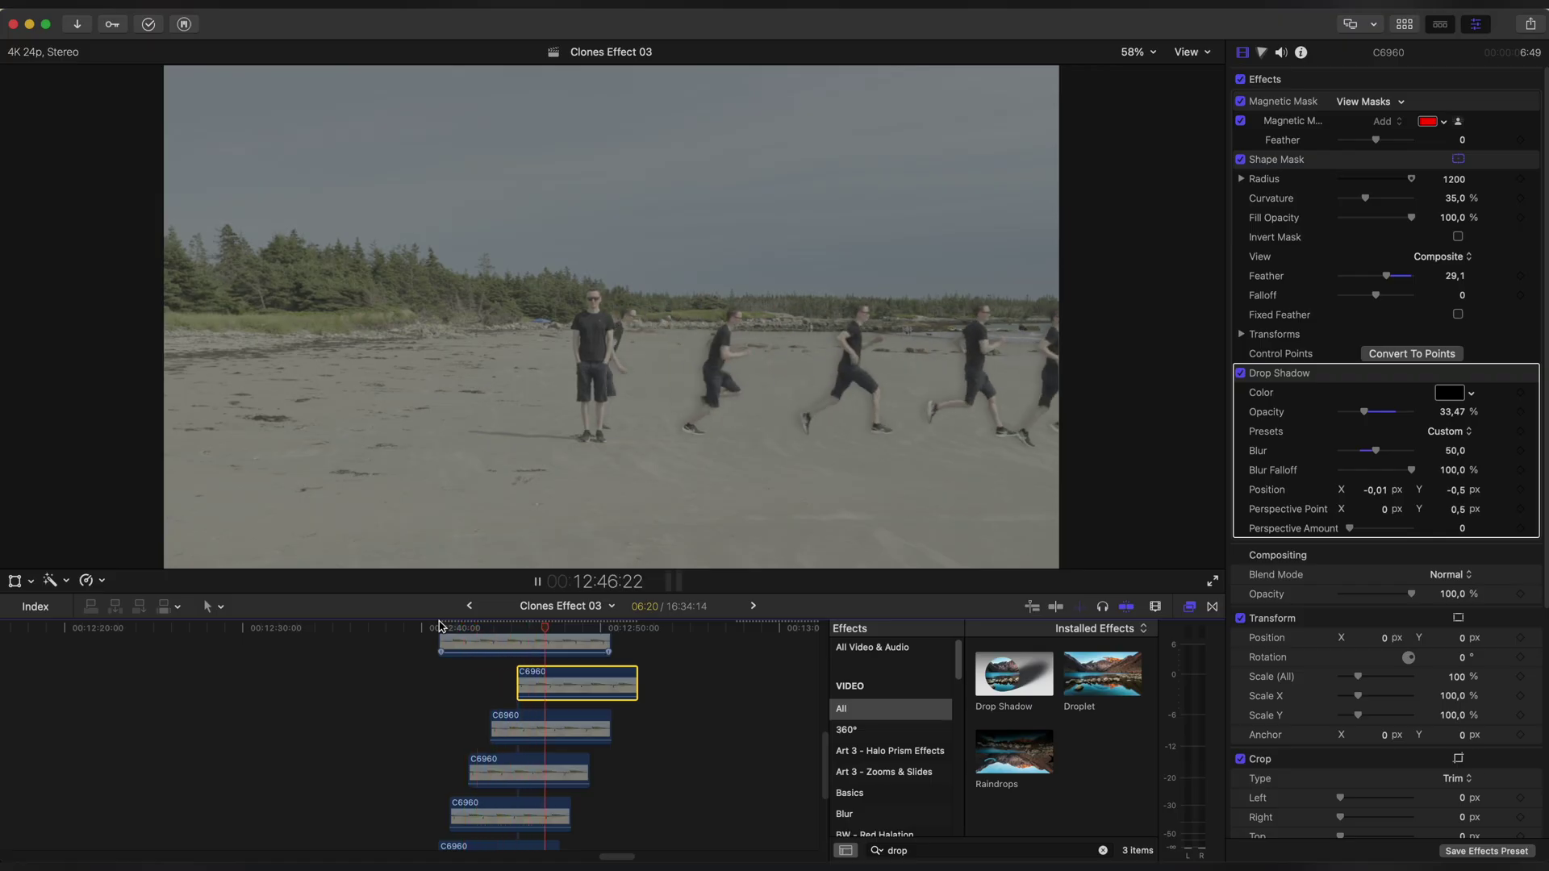
pyautogui.click(439, 625)
pyautogui.scroll(-2, 443, 639)
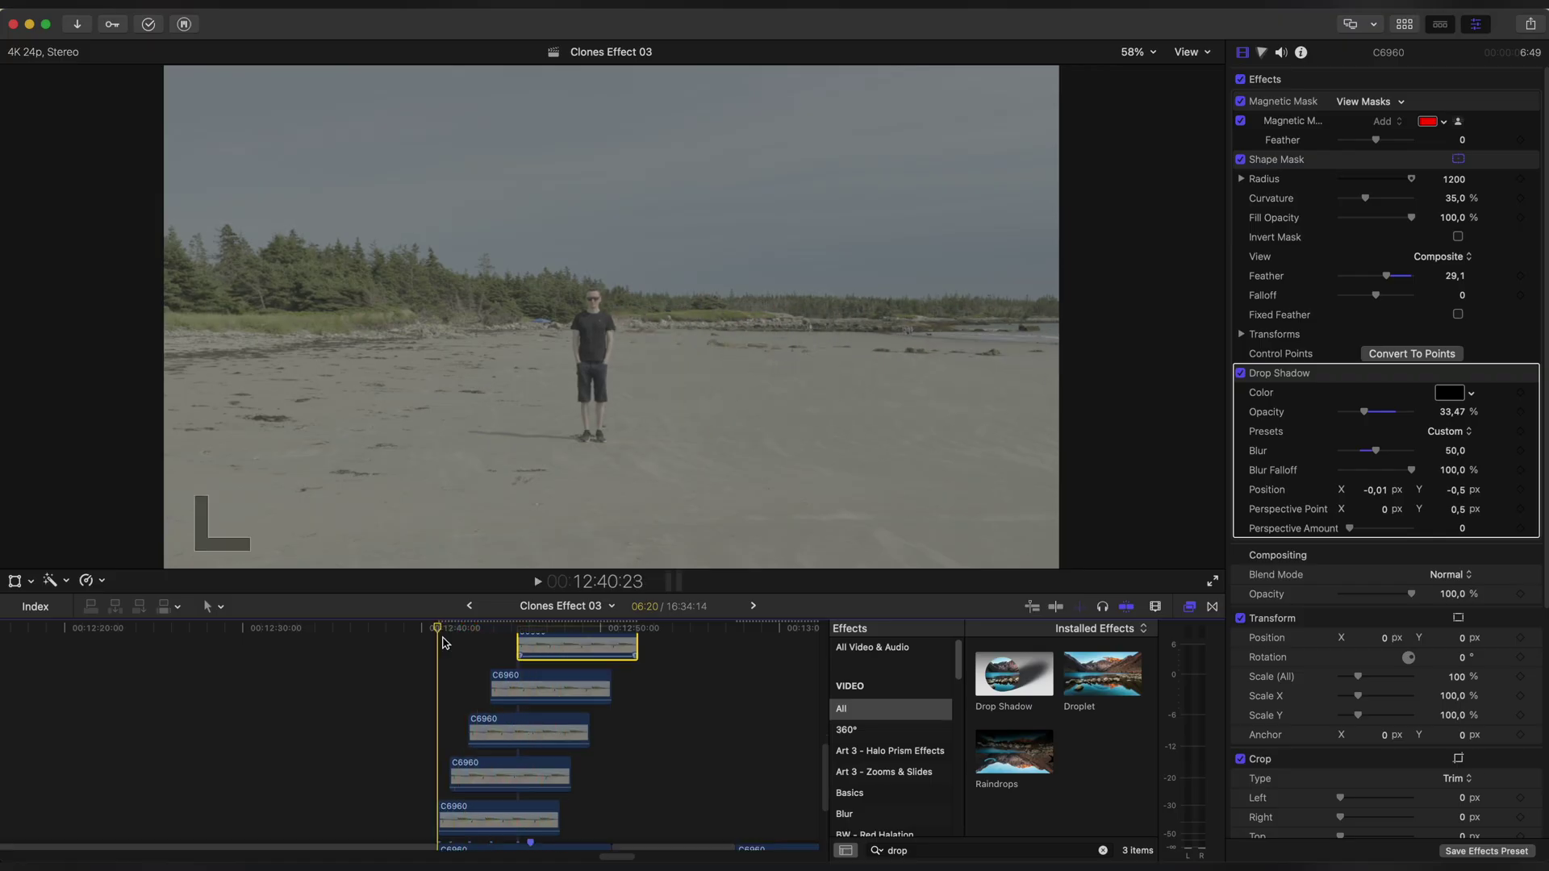
# Hide the effects browser and place the other masked running clip directly beneath the upper standing-man clip, aligned with its start.
pyautogui.click(1190, 609)
pyautogui.hscroll(5, 822, 725)
pyautogui.scroll(-2, 821, 726)
pyautogui.hscroll(-4, 610, 762)
pyautogui.moveTo(729, 785); pyautogui.dragTo(433, 720)
# Copy the attributes of a right-running clone and paste its Shape Mask, Drop Shadow and retiming onto the left-running clip.
pyautogui.click(506, 757)
pyautogui.press('super+c')
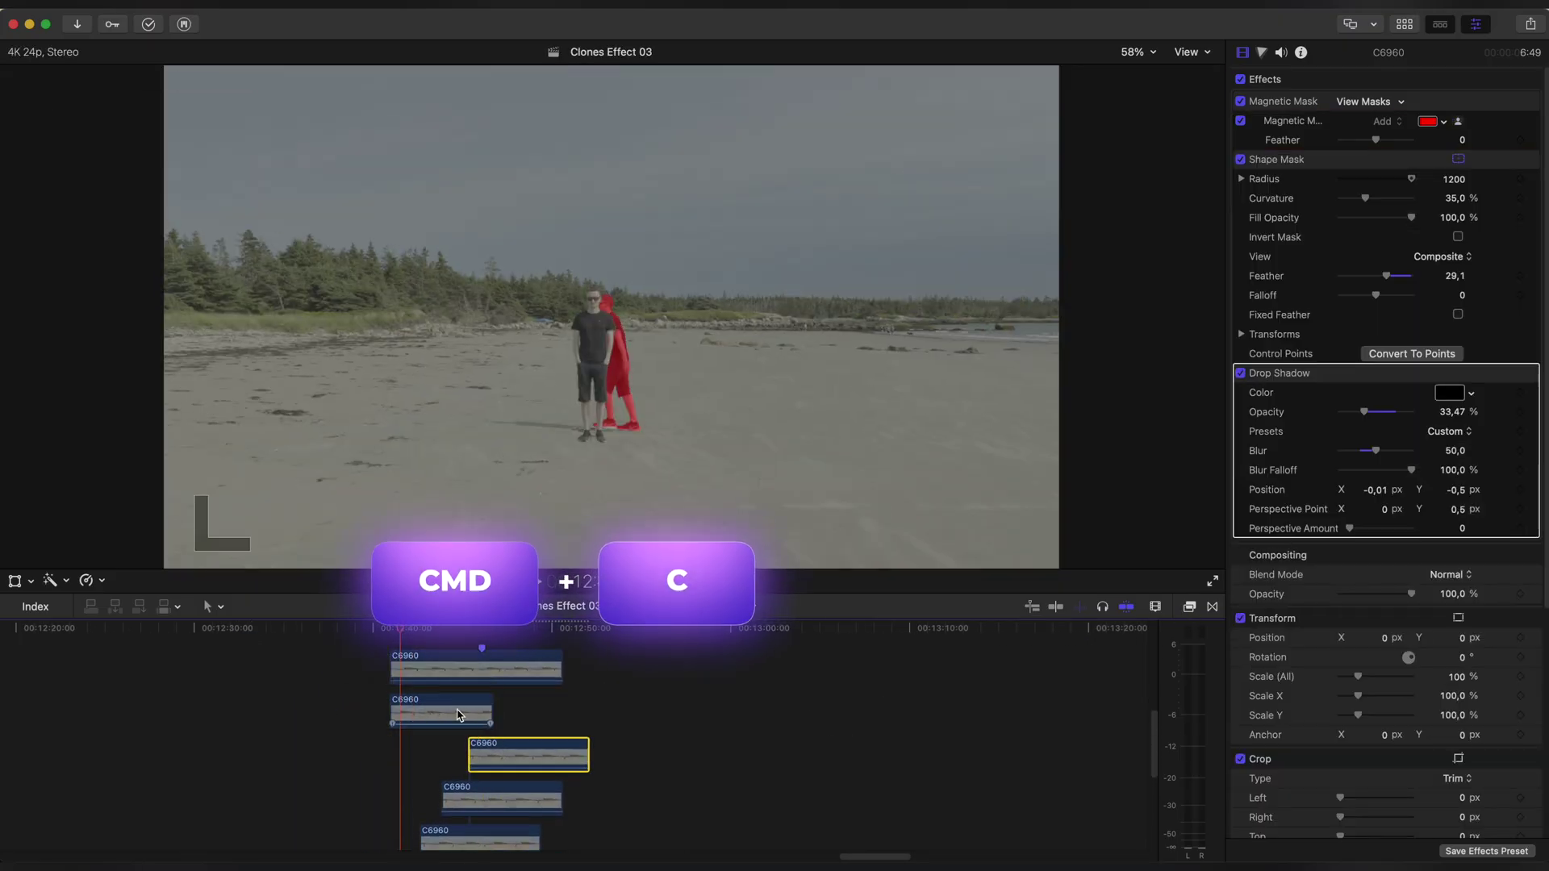
pyautogui.click(465, 715)
pyautogui.press('shift+super+v')
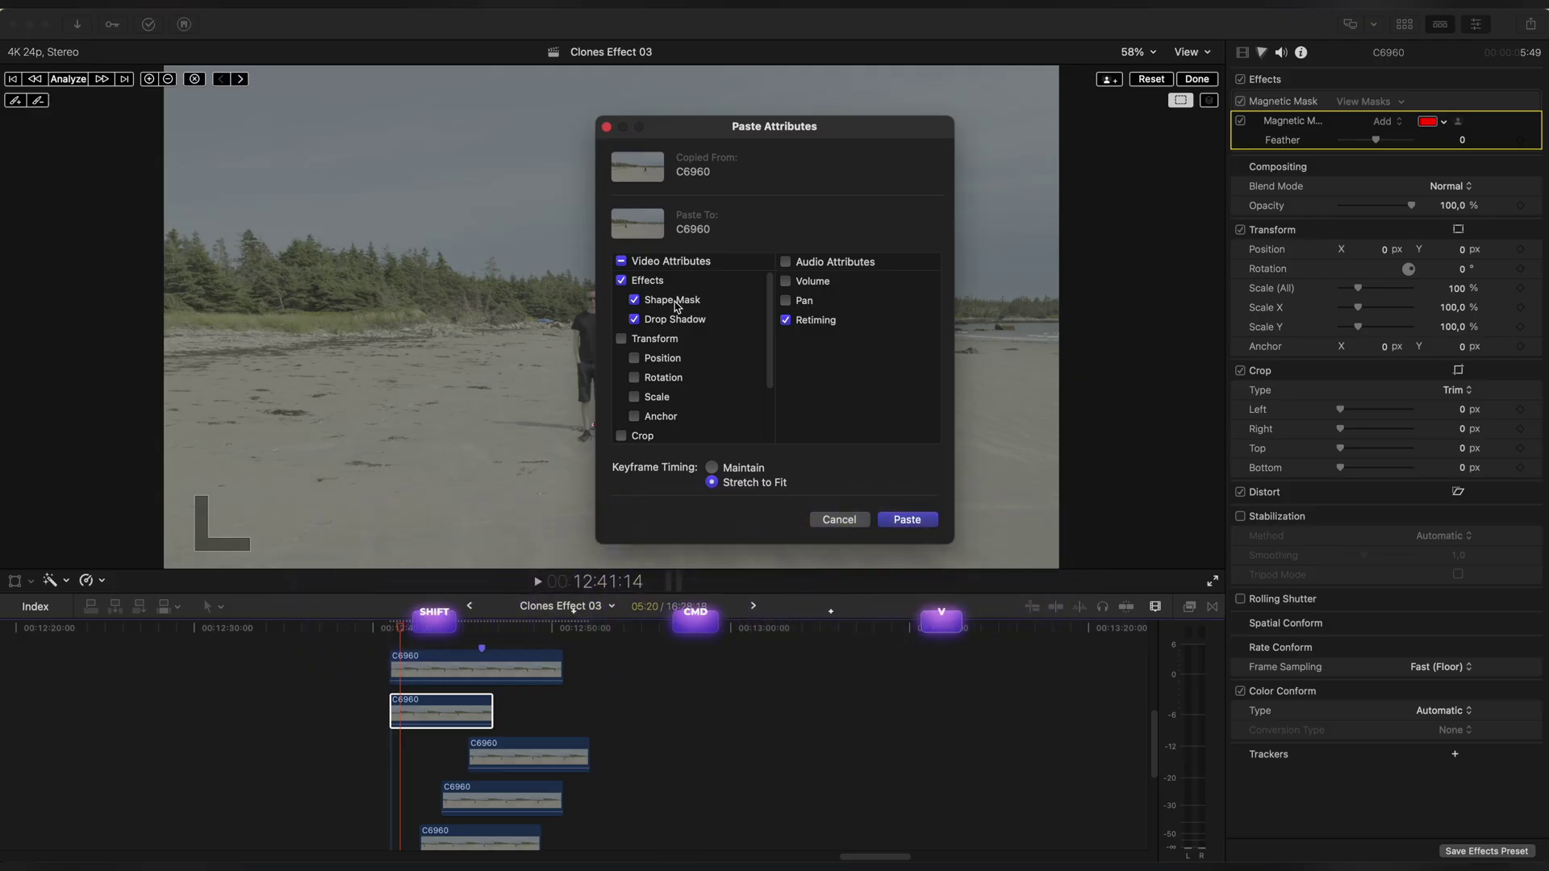
pyautogui.click(884, 521)
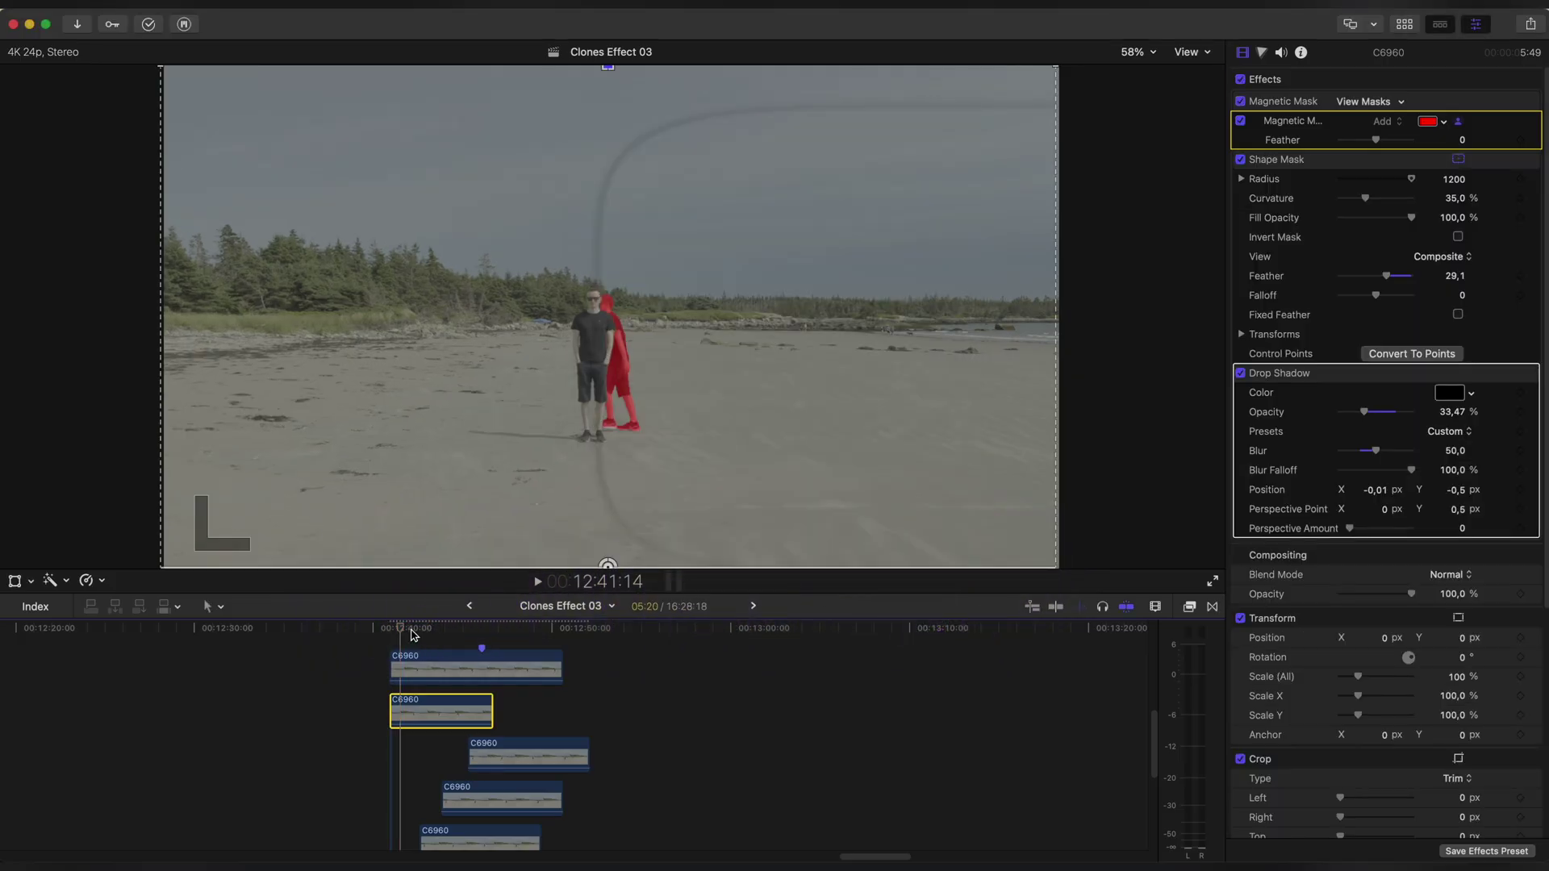
# Move the left-running clip's Shape Mask over the left half of the picture and set its feather to 18.1.
pyautogui.moveTo(407, 634); pyautogui.dragTo(420, 635)
pyautogui.click(1278, 159)
pyautogui.moveTo(1065, 347); pyautogui.dragTo(184, 348)
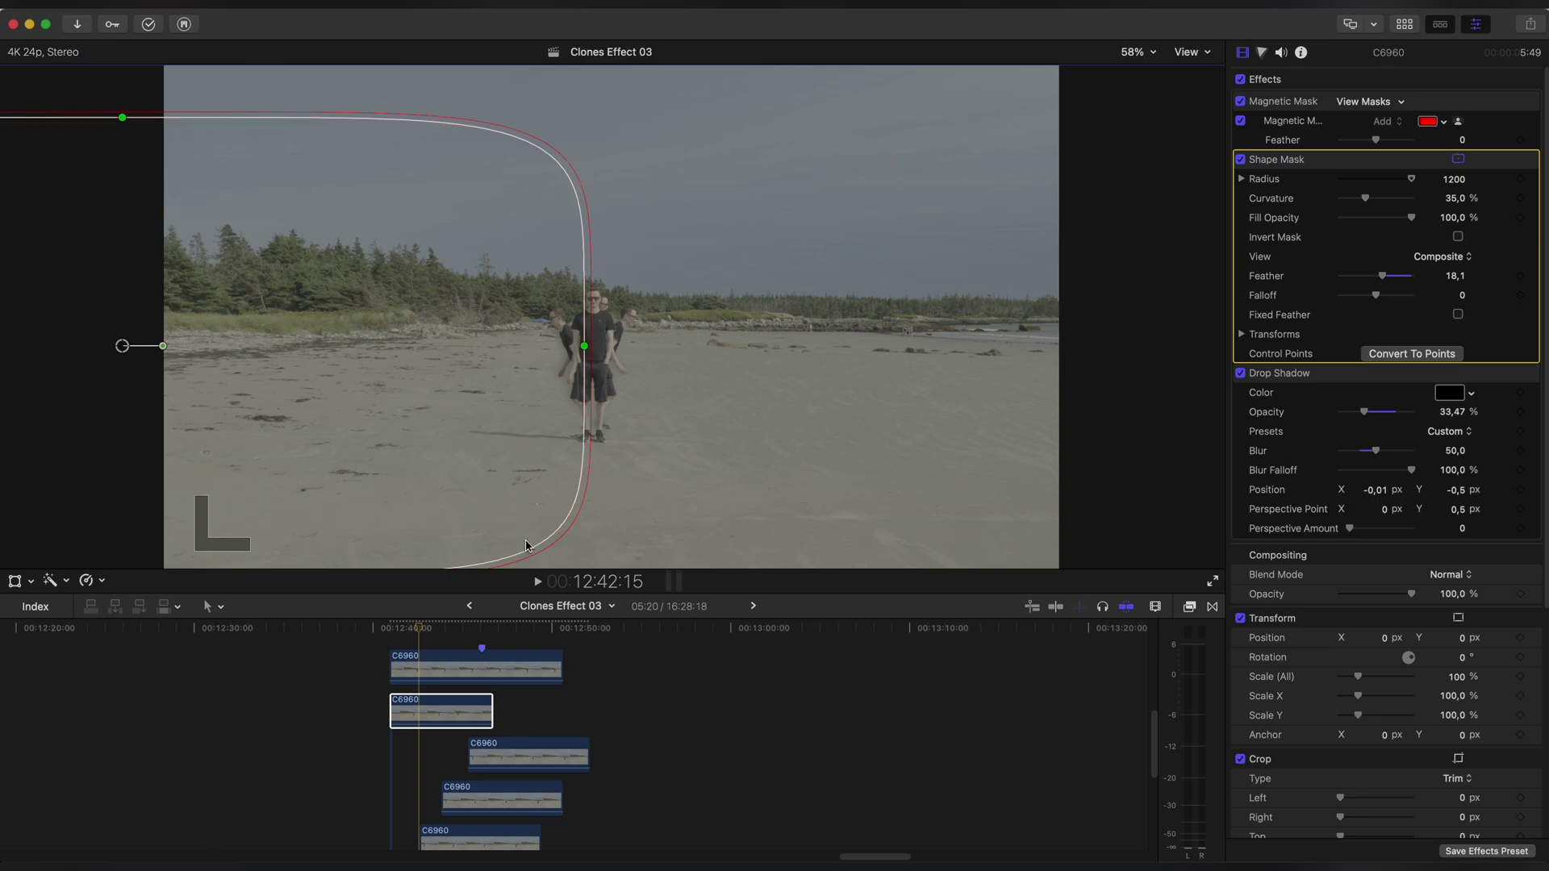
# Play the sequence from the start to check how the runners emerge from behind the standing man.
pyautogui.click(431, 667)
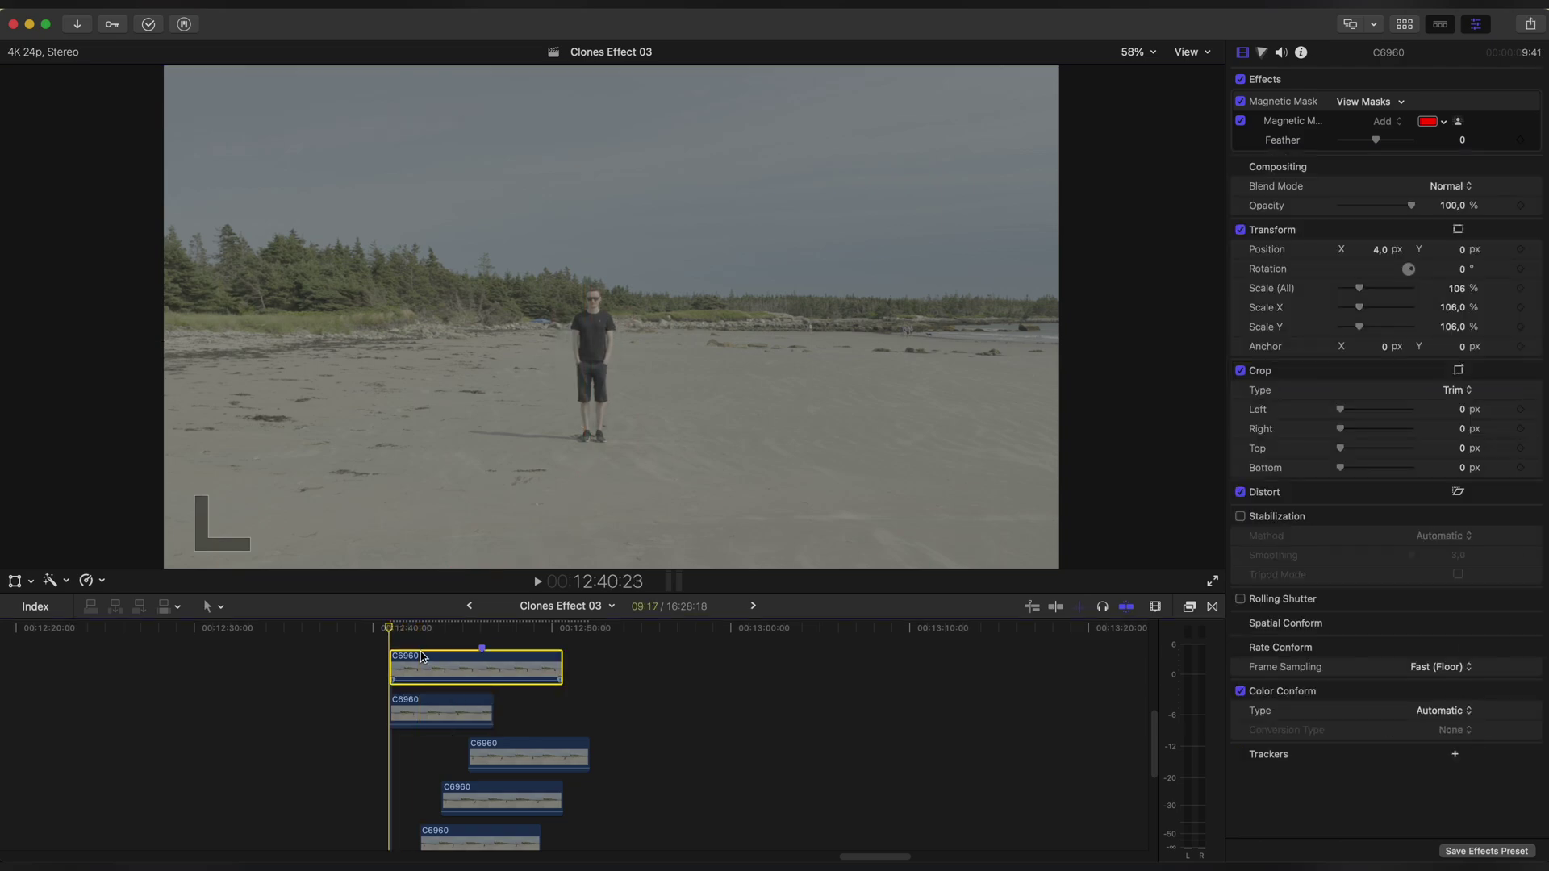
pyautogui.scroll(2, 421, 661)
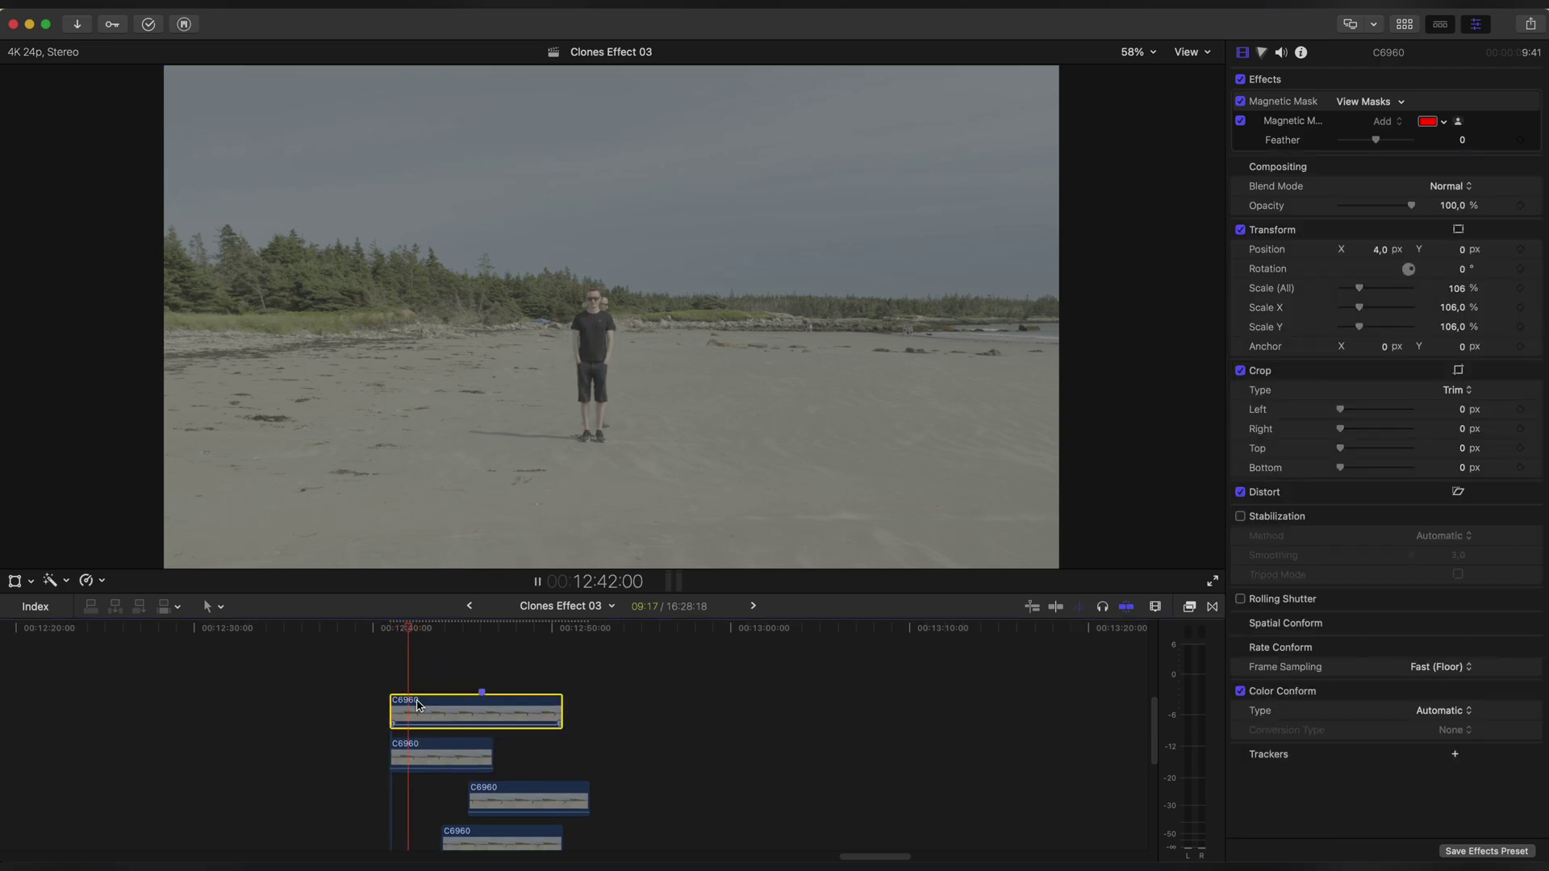
pyautogui.press('space')
pyautogui.scroll(-2, 424, 715)
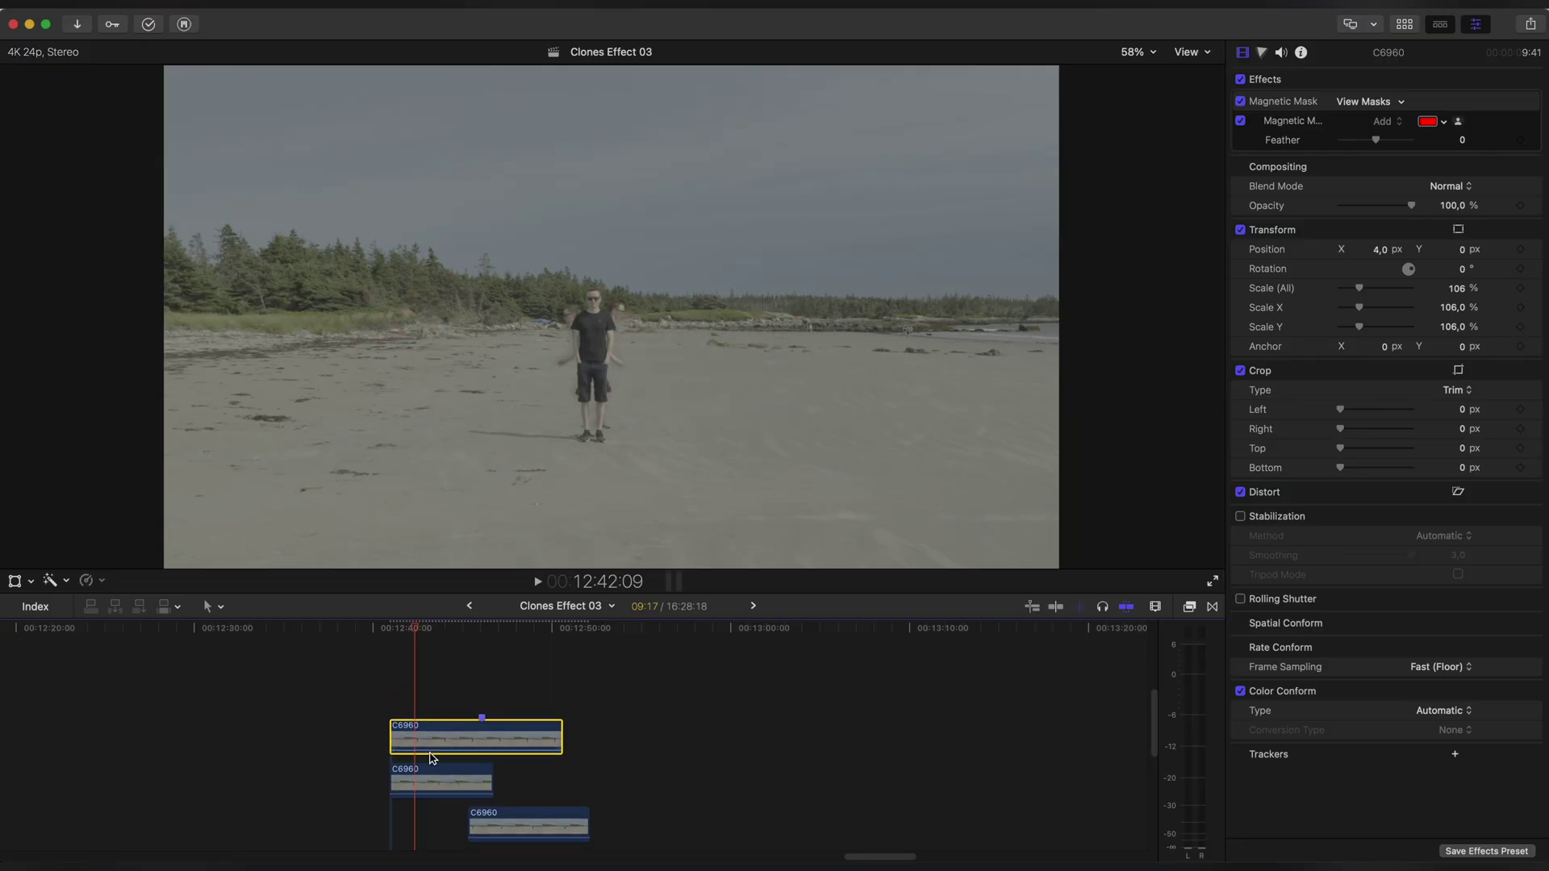
# Duplicate the left-running clip upward into four staggered copies with progressively later starts and play the result from the beginning.
pyautogui.click(431, 725)
pyautogui.scroll(-1, 424, 714)
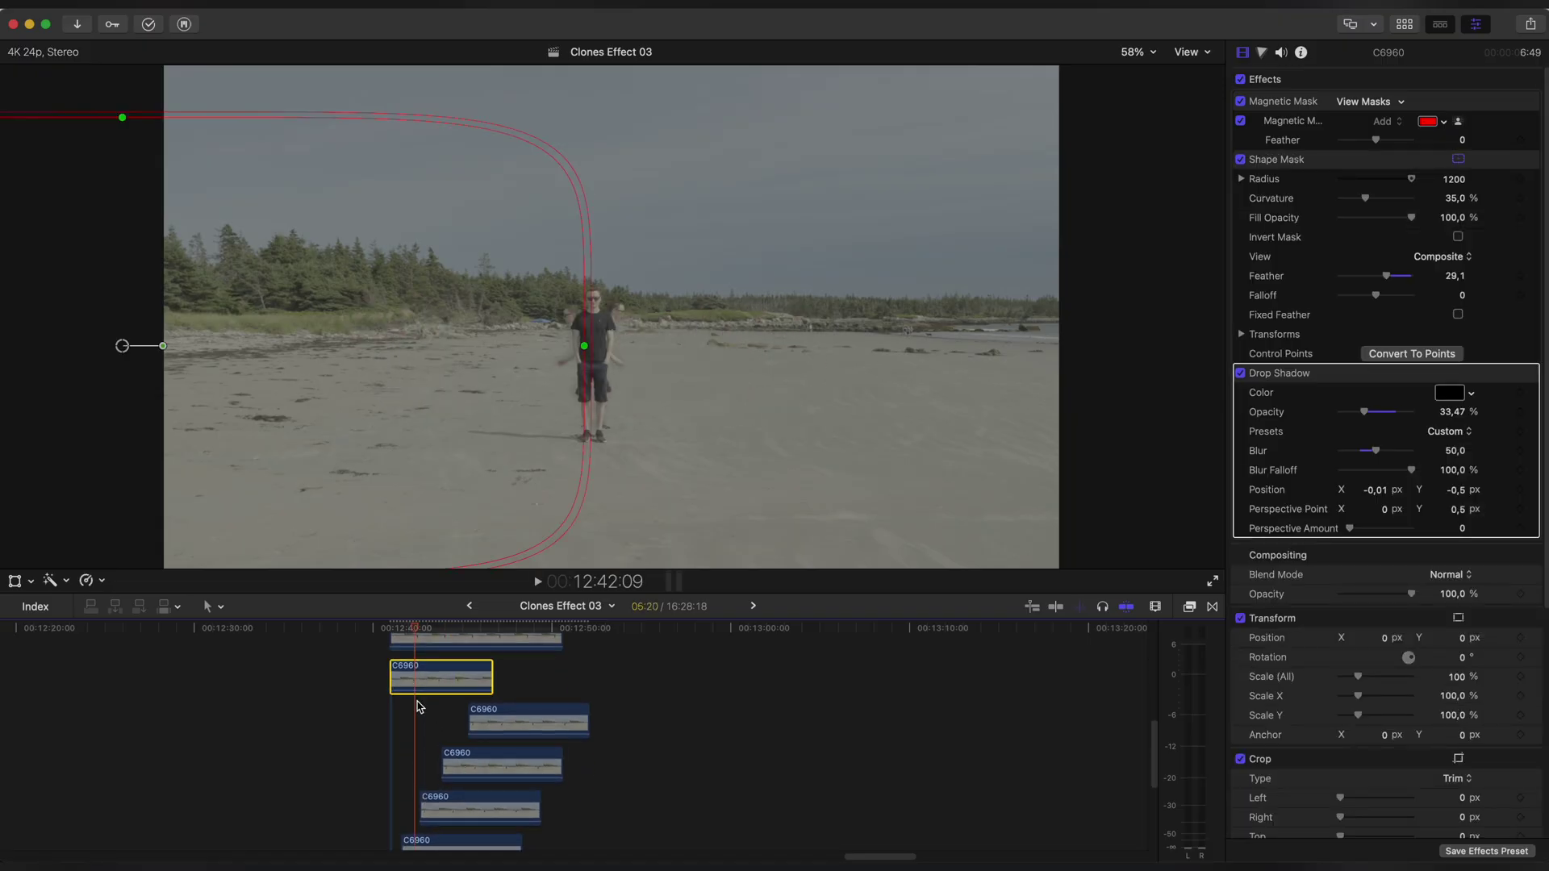
pyautogui.scroll(1, 421, 709)
pyautogui.moveTo(424, 736); pyautogui.dragTo(437, 700)
pyautogui.moveTo(437, 700)
pyautogui.mouseDown()
pyautogui.moveTo(435, 663)
pyautogui.moveTo(451, 712)
pyautogui.mouseUp()
pyautogui.scroll(2, 432, 686)
pyautogui.moveTo(451, 712)
pyautogui.mouseDown()
pyautogui.moveTo(450, 672)
pyautogui.moveTo(468, 730)
pyautogui.mouseUp()
pyautogui.scroll(2, 450, 672)
pyautogui.moveTo(468, 729); pyautogui.dragTo(496, 688)
pyautogui.scroll(-4, 455, 697)
pyautogui.click(394, 629)
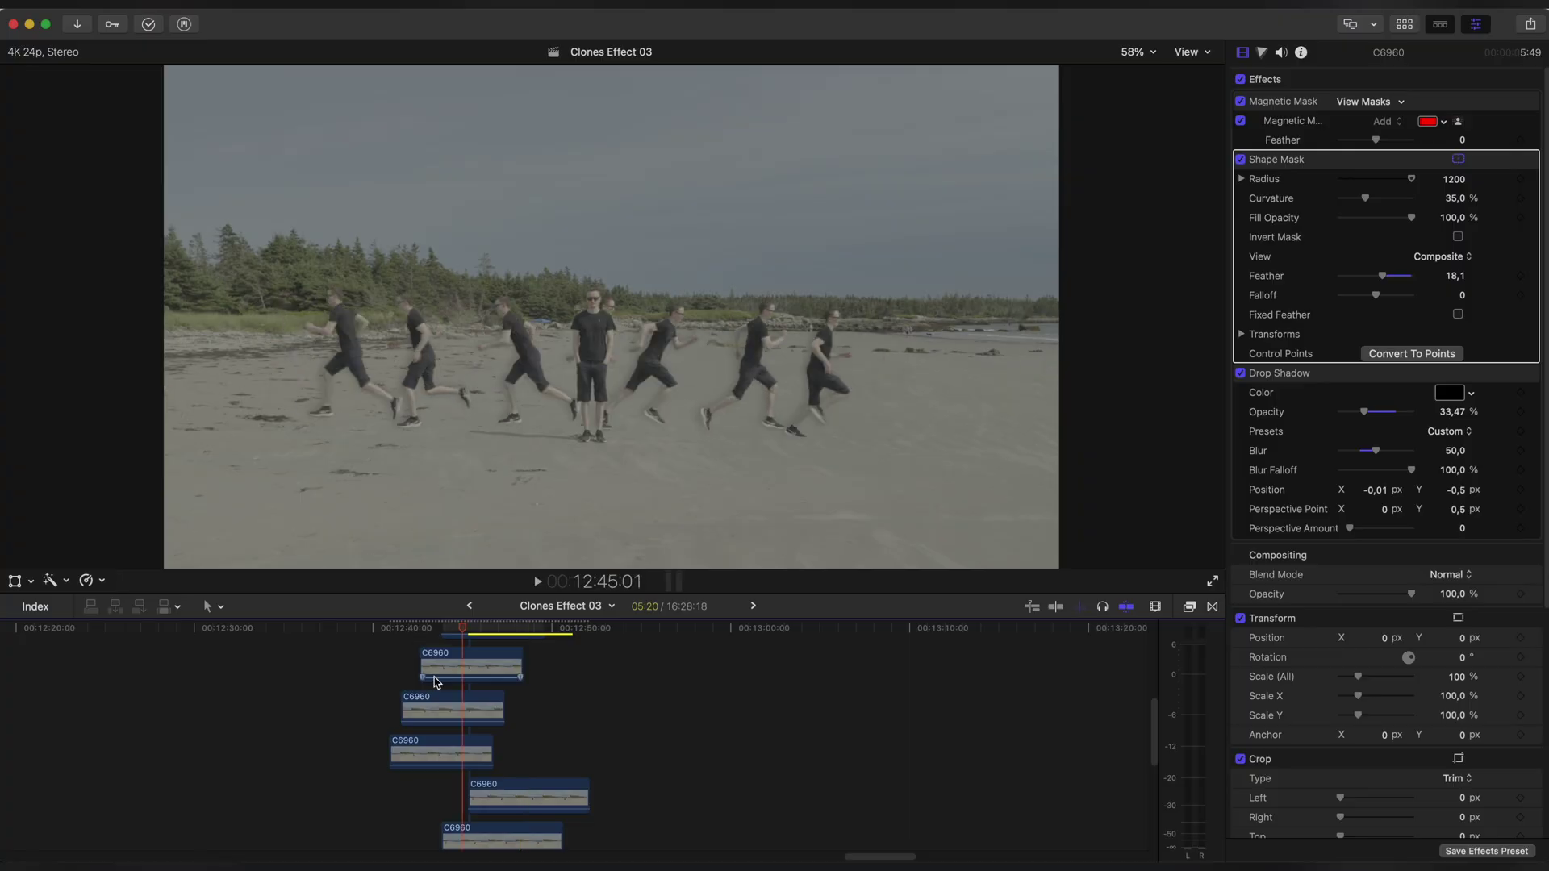
# Combine all the stacked running clips into a compound clip named Clones.
pyautogui.scroll(1, 587, 696)
pyautogui.moveTo(616, 675); pyautogui.dragTo(429, 712)
pyautogui.scroll(2, 438, 737)
pyautogui.rightClick(442, 753)
pyautogui.click(491, 446)
pyautogui.write('Clones')
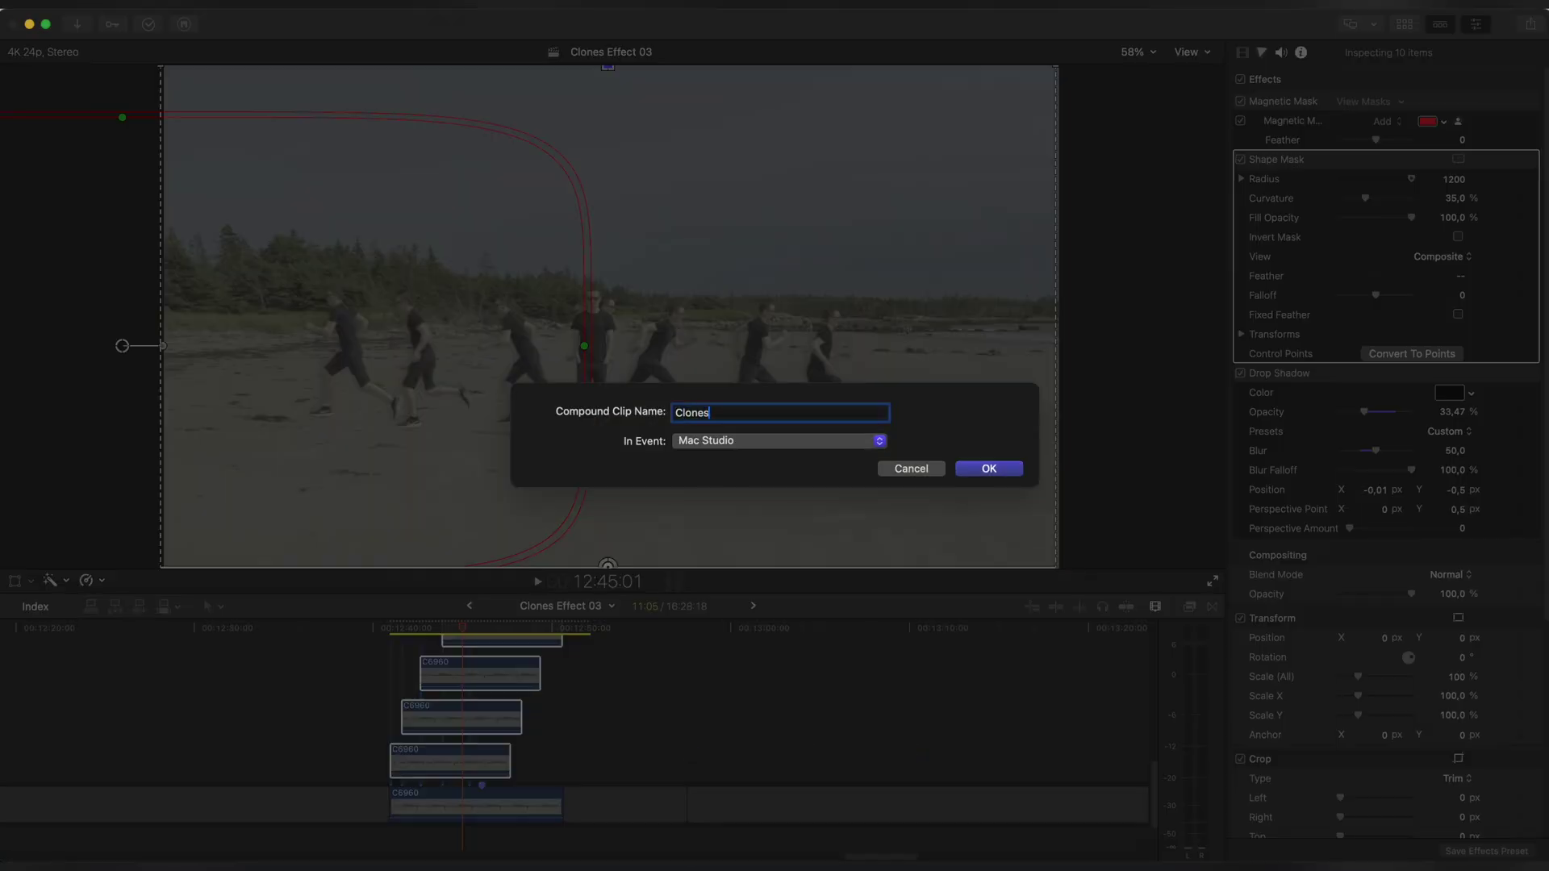
pyautogui.press('Return')
# Toggle the upper standing-man clip off and on to compare how the clones sit behind him.
pyautogui.click(453, 714)
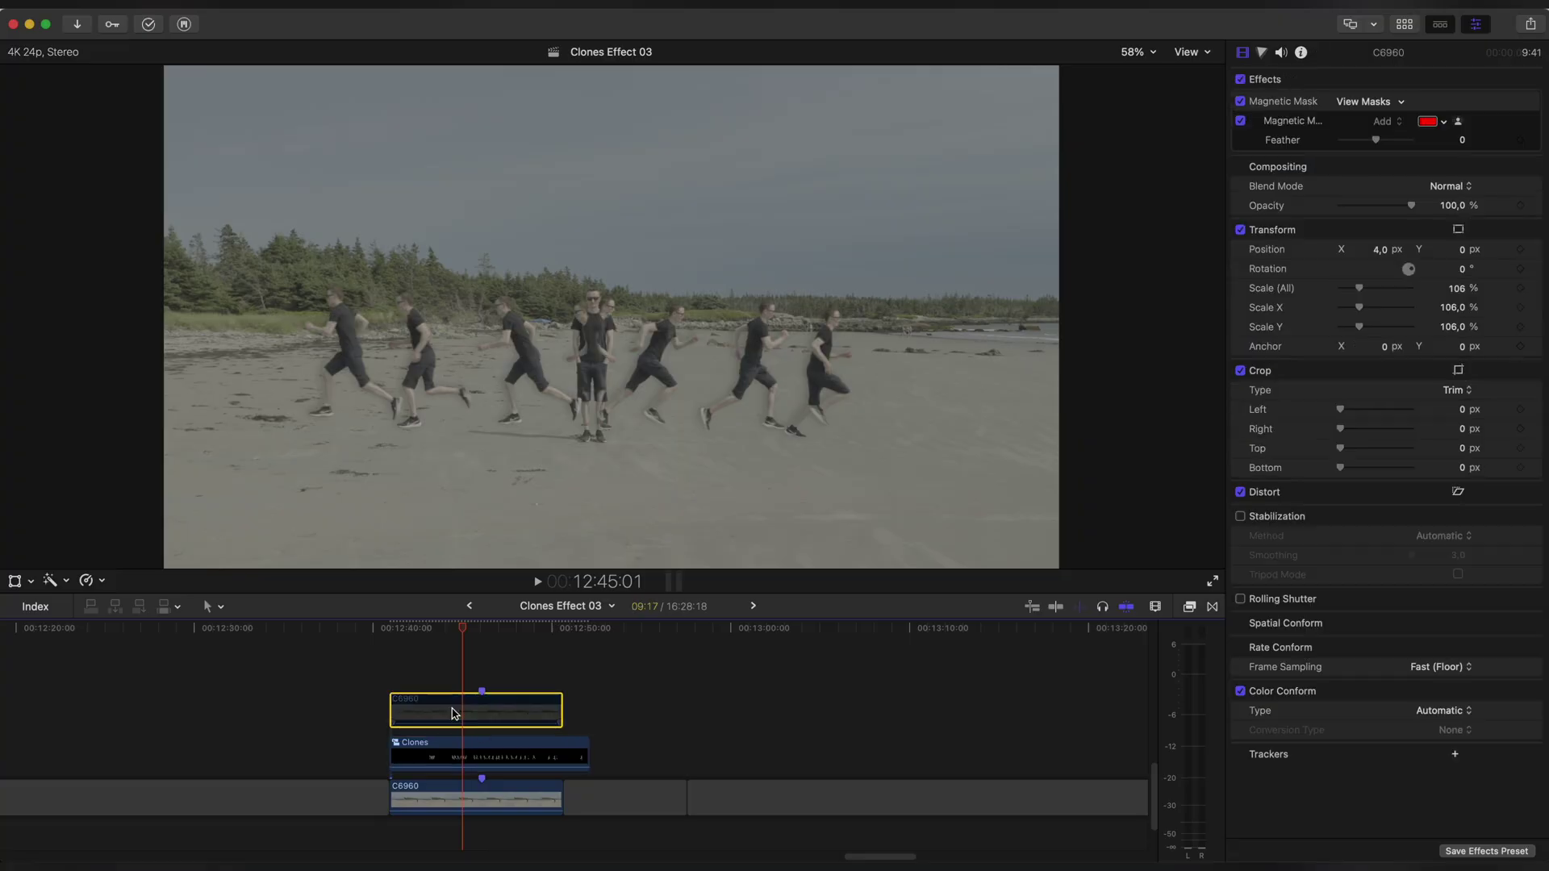
pyautogui.click(454, 742)
pyautogui.click(456, 718)
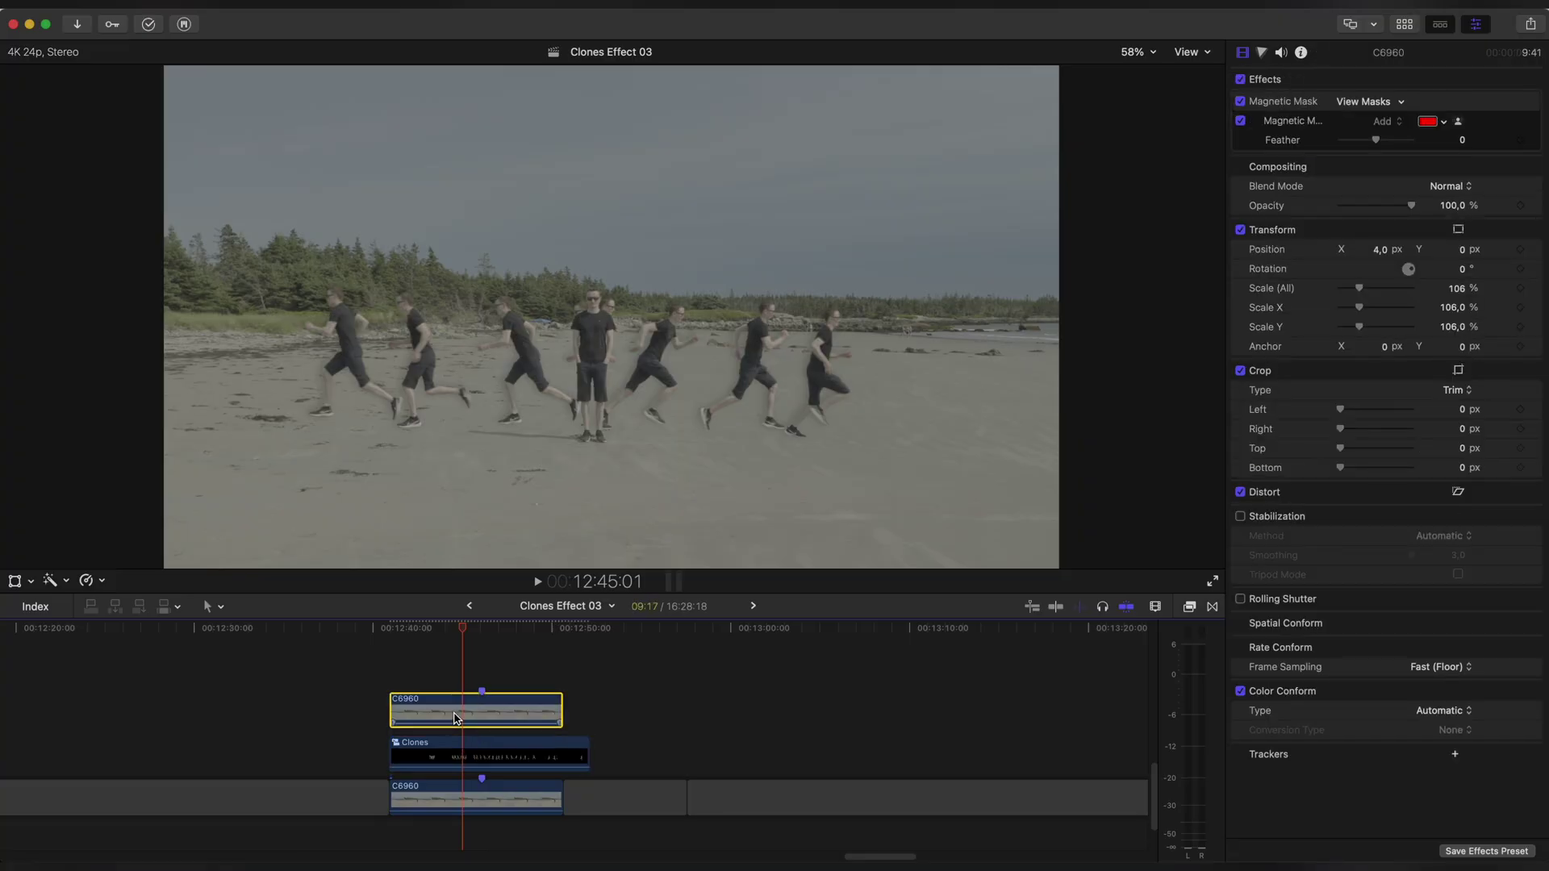
# Apply the Directional blur effect to the Clones compound clip and set its Amount to 6.0.
pyautogui.click(458, 750)
pyautogui.click(1189, 607)
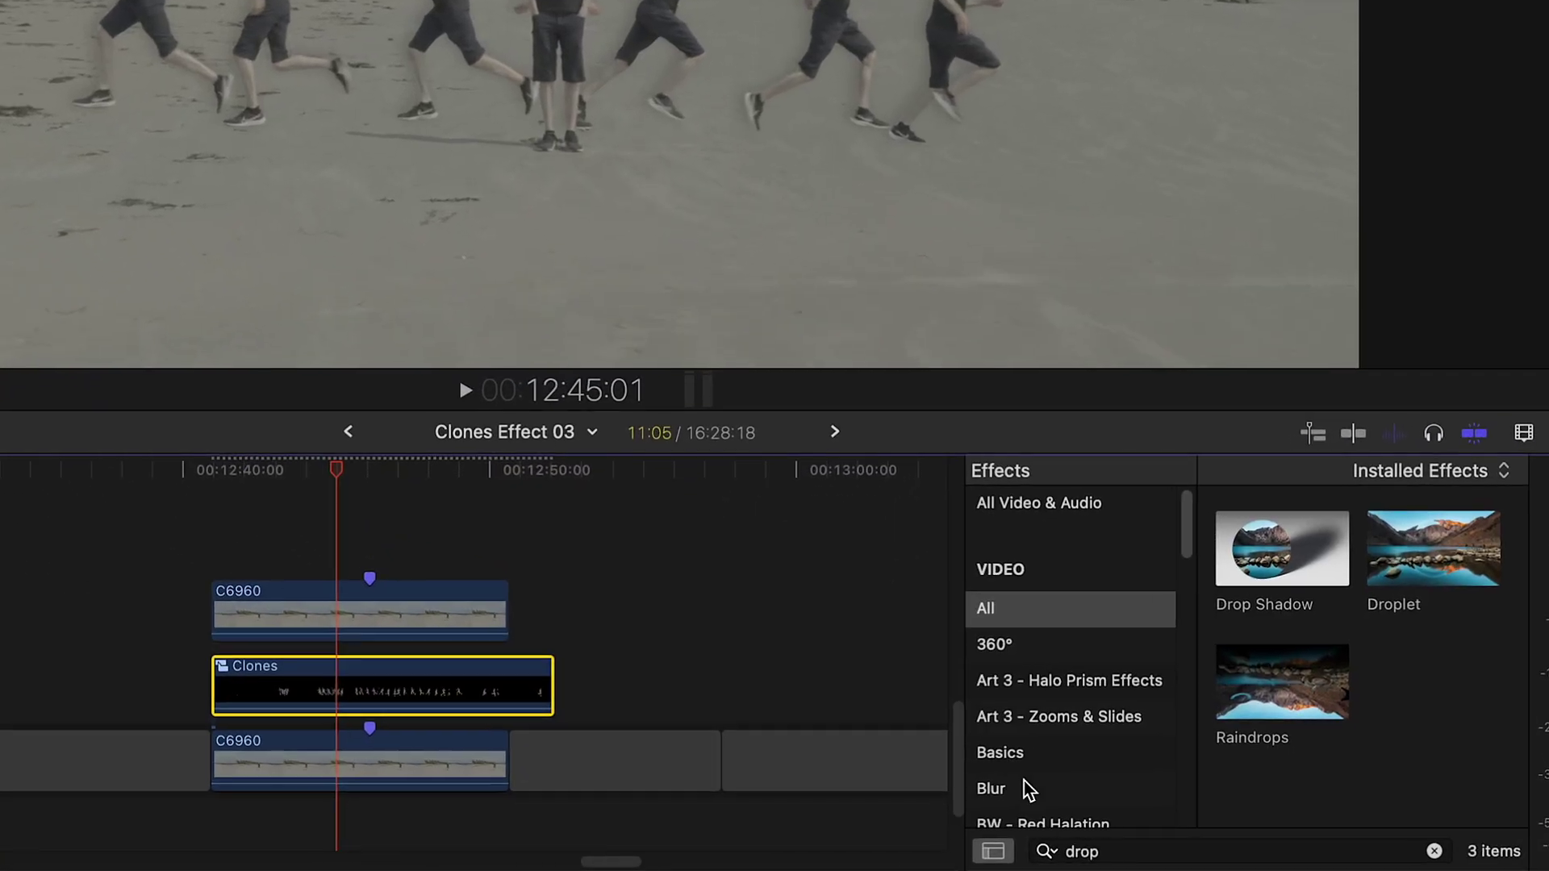
pyautogui.click(1023, 781)
pyautogui.click(1435, 851)
pyautogui.moveTo(1263, 559); pyautogui.dragTo(382, 682)
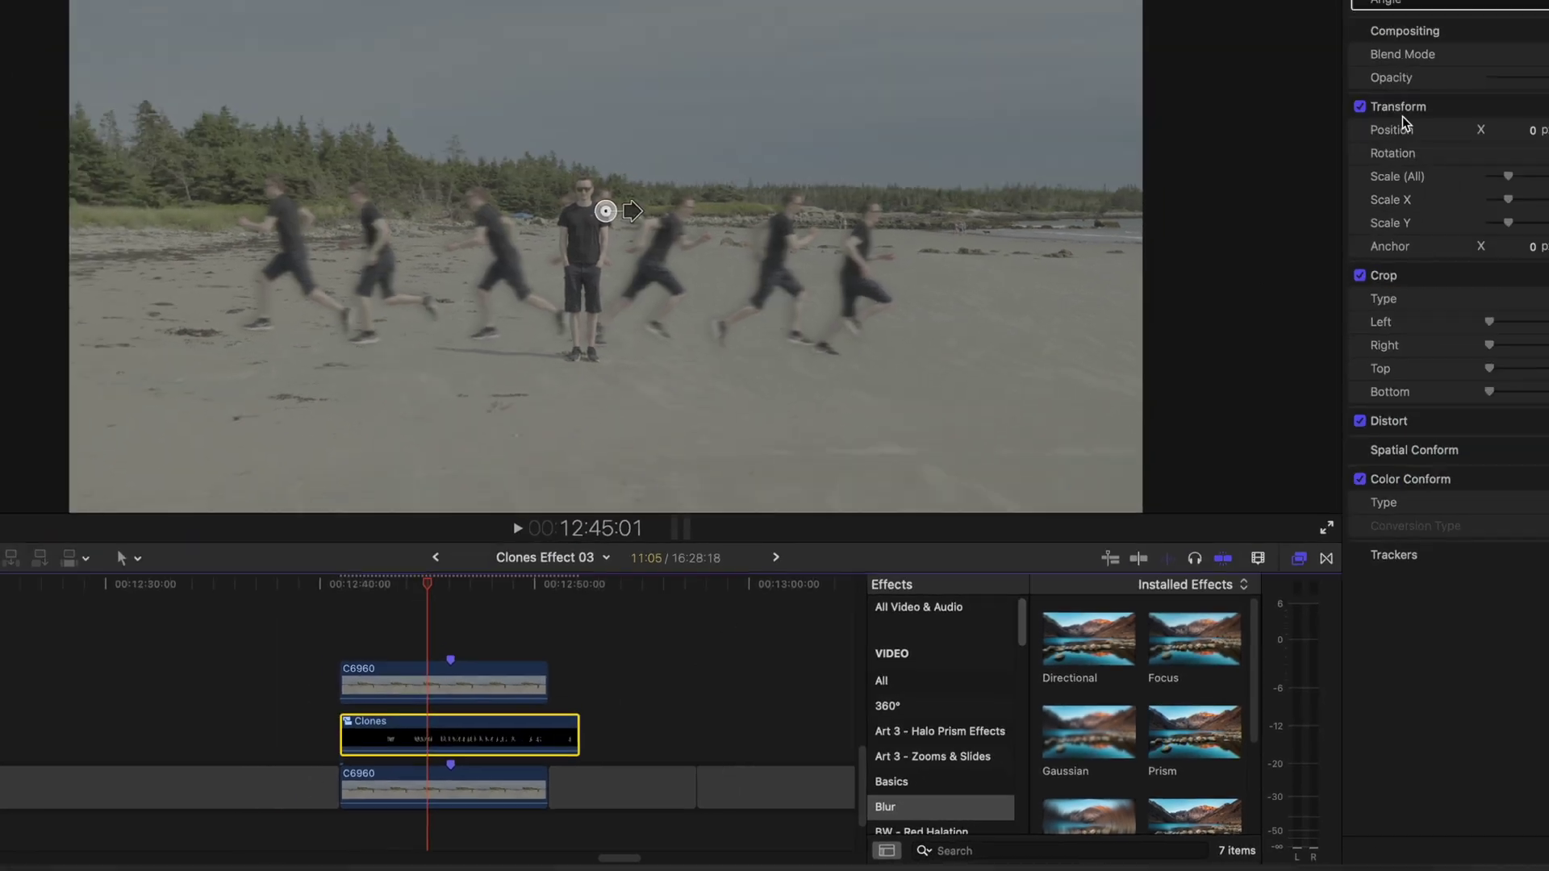
pyautogui.moveTo(1276, 234); pyautogui.dragTo(1203, 246)
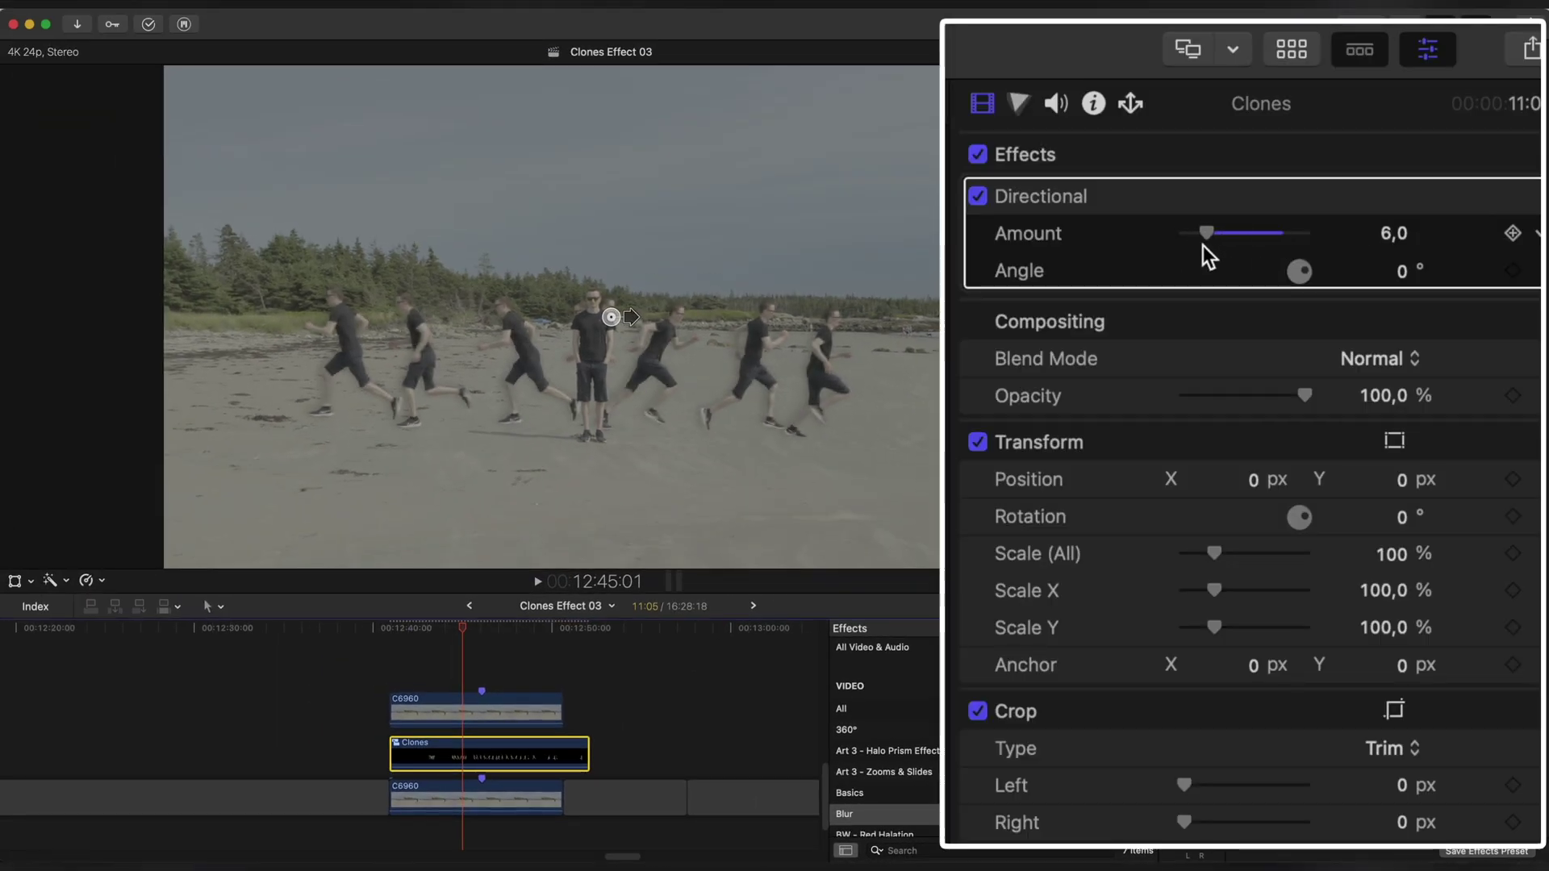
# Adjust the midtones and shadows of the Clones compound clip with the Color Board.
pyautogui.click(1020, 104)
pyautogui.click(1313, 430)
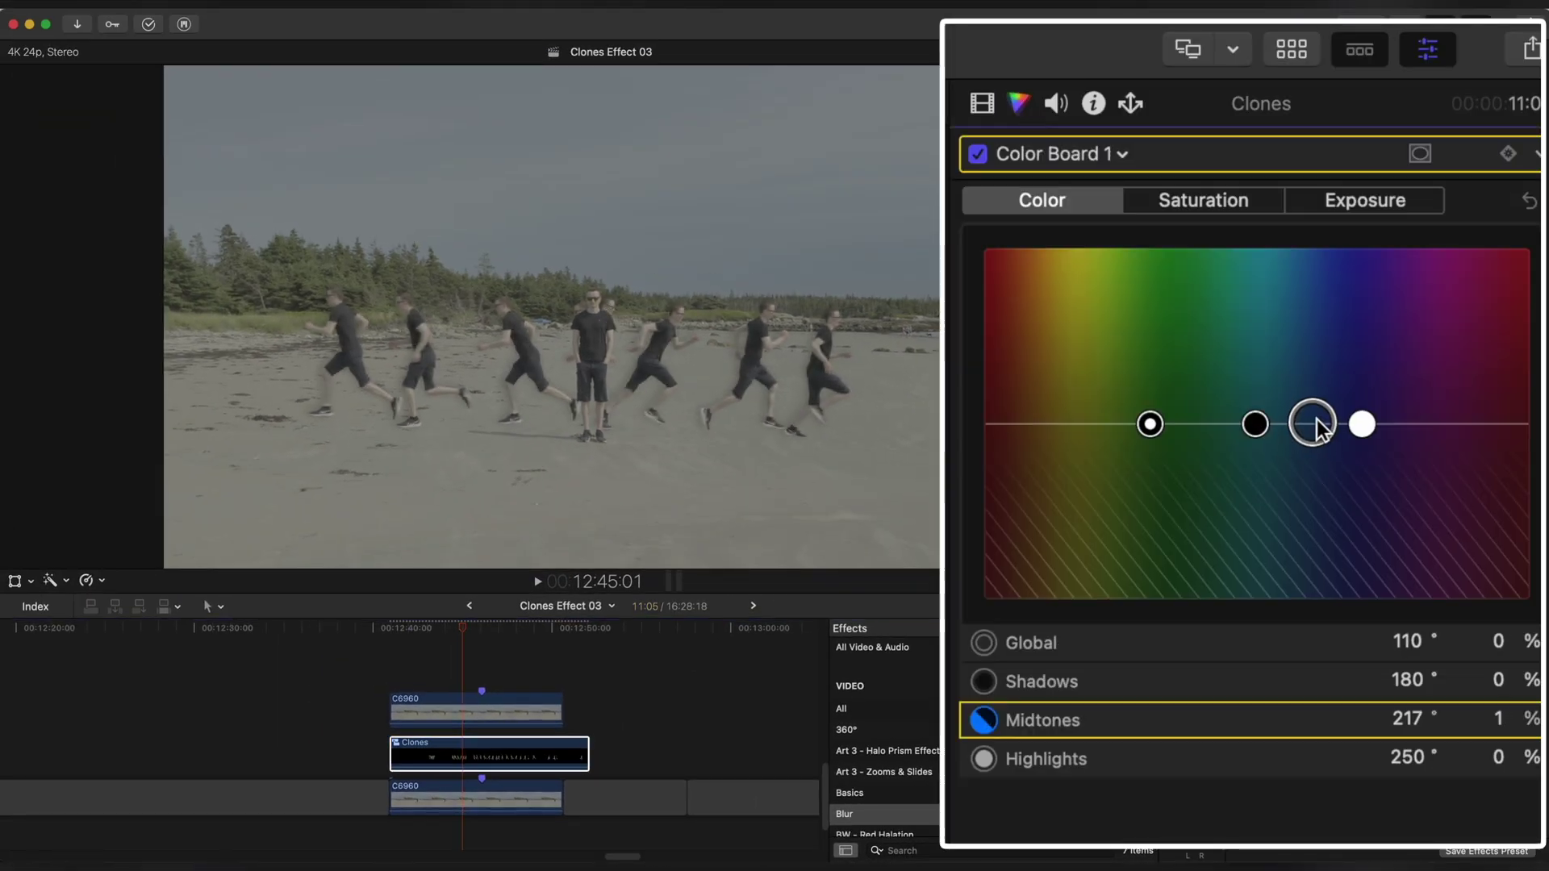
pyautogui.moveTo(1316, 420); pyautogui.dragTo(1317, 415)
pyautogui.moveTo(1261, 426); pyautogui.dragTo(1237, 428)
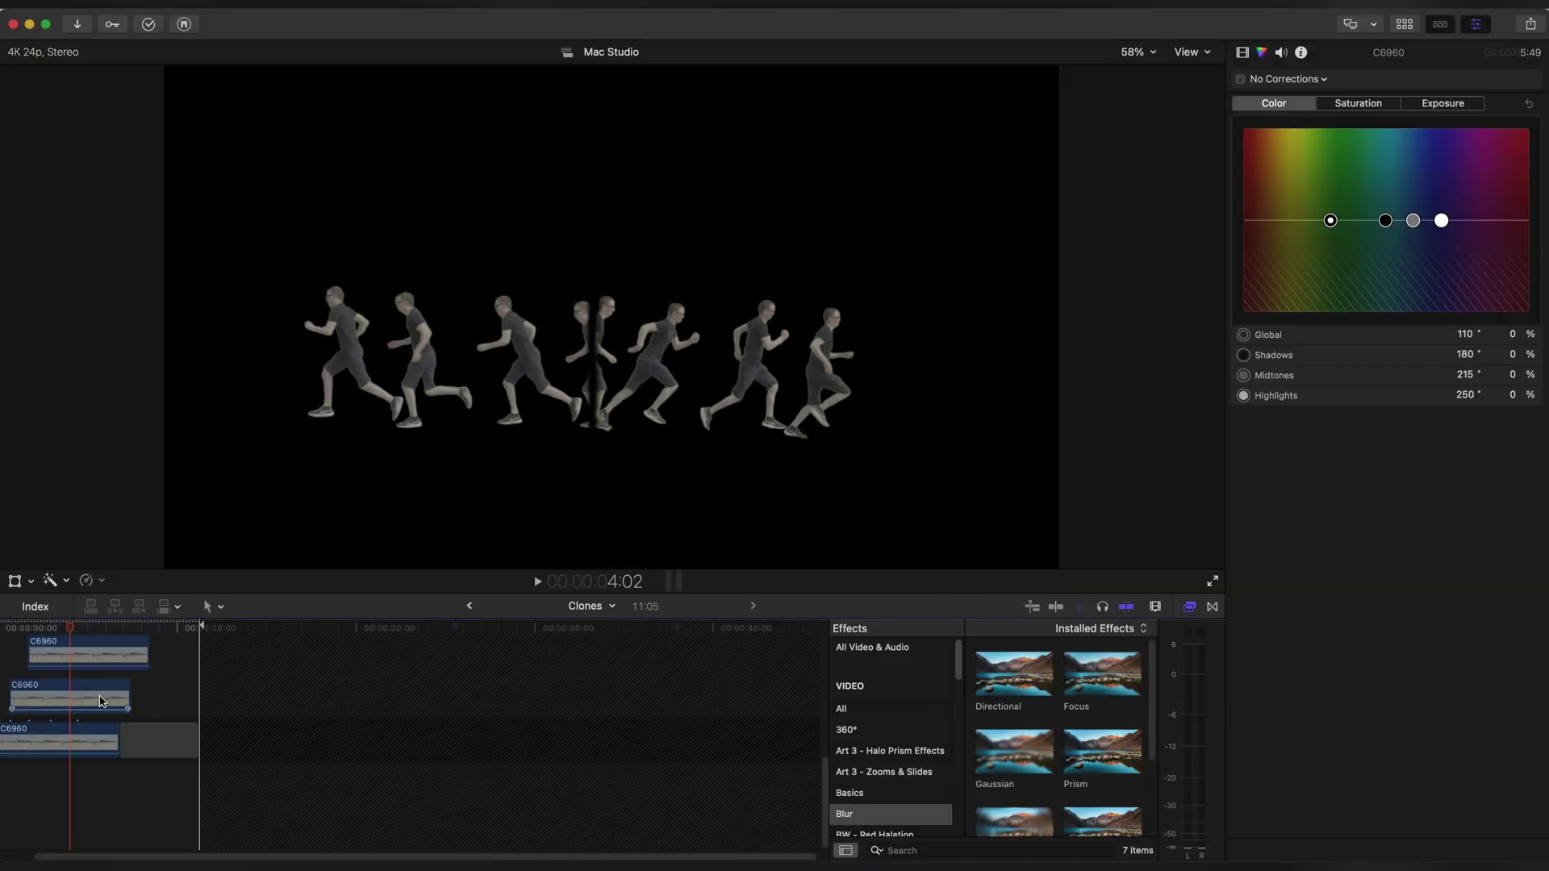
# Copy a running clip's attributes inside Clones and paste only its Drop Shadow onto the upper standing-man clip.
pyautogui.press('super+c')
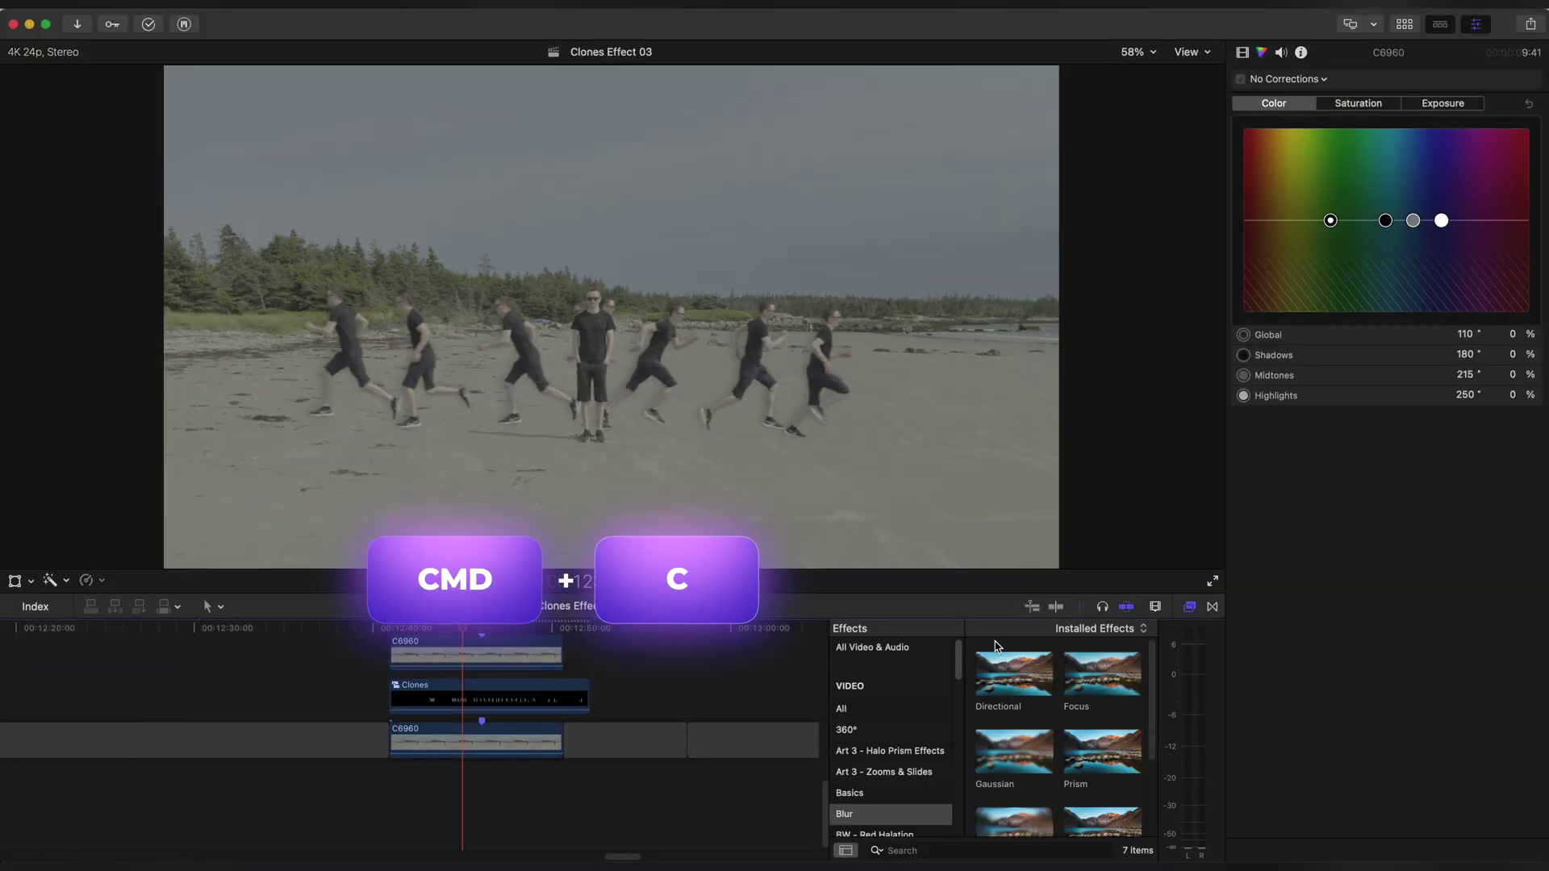
pyautogui.press('shift+super+v')
pyautogui.click(460, 732)
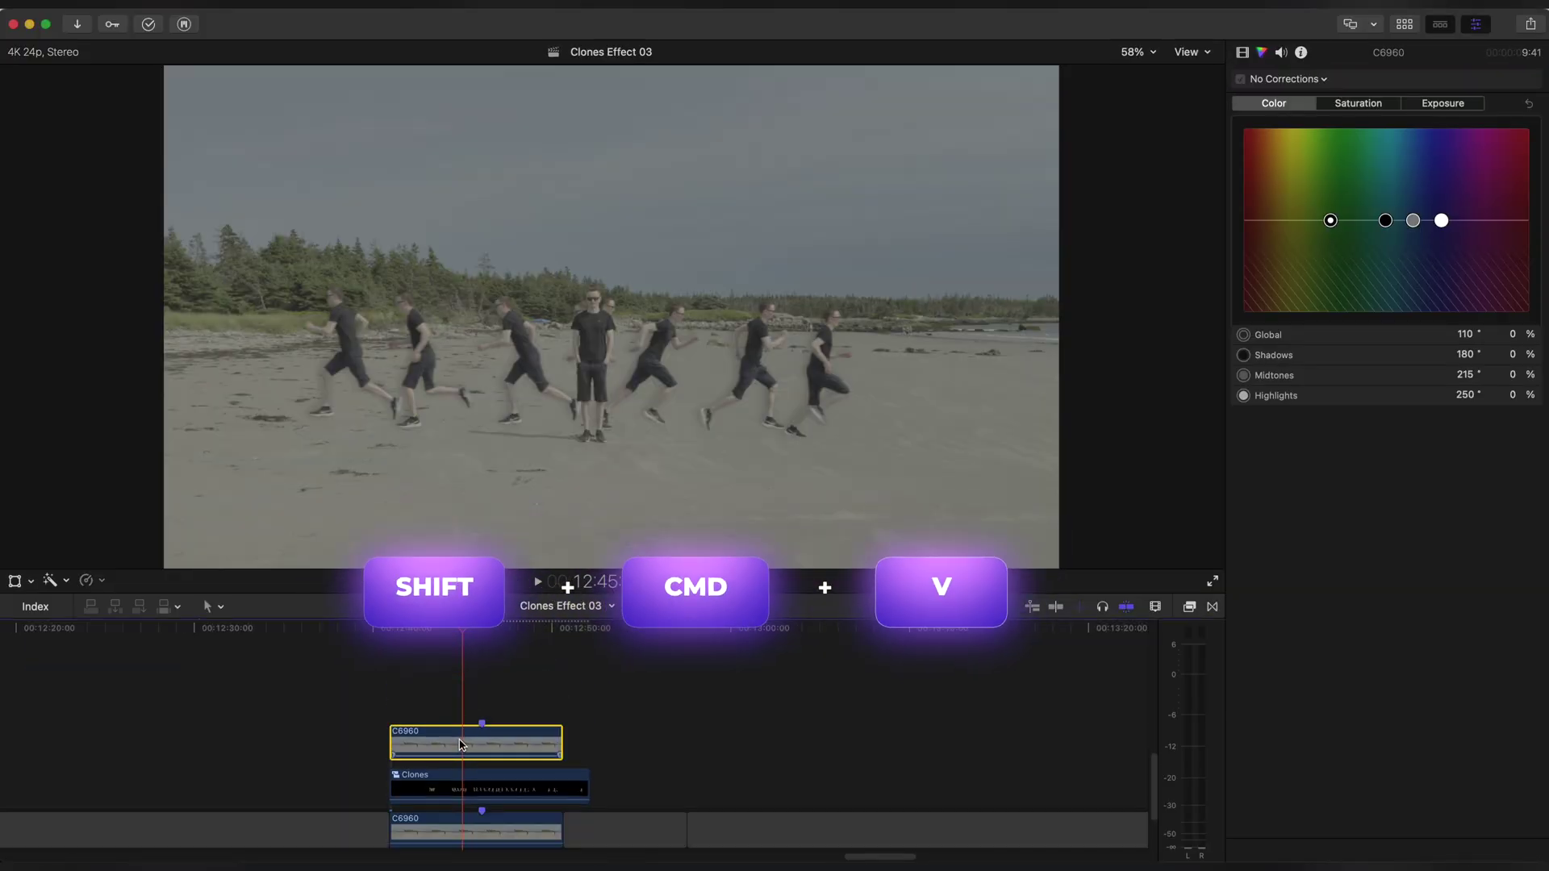
pyautogui.press('shift+super+v')
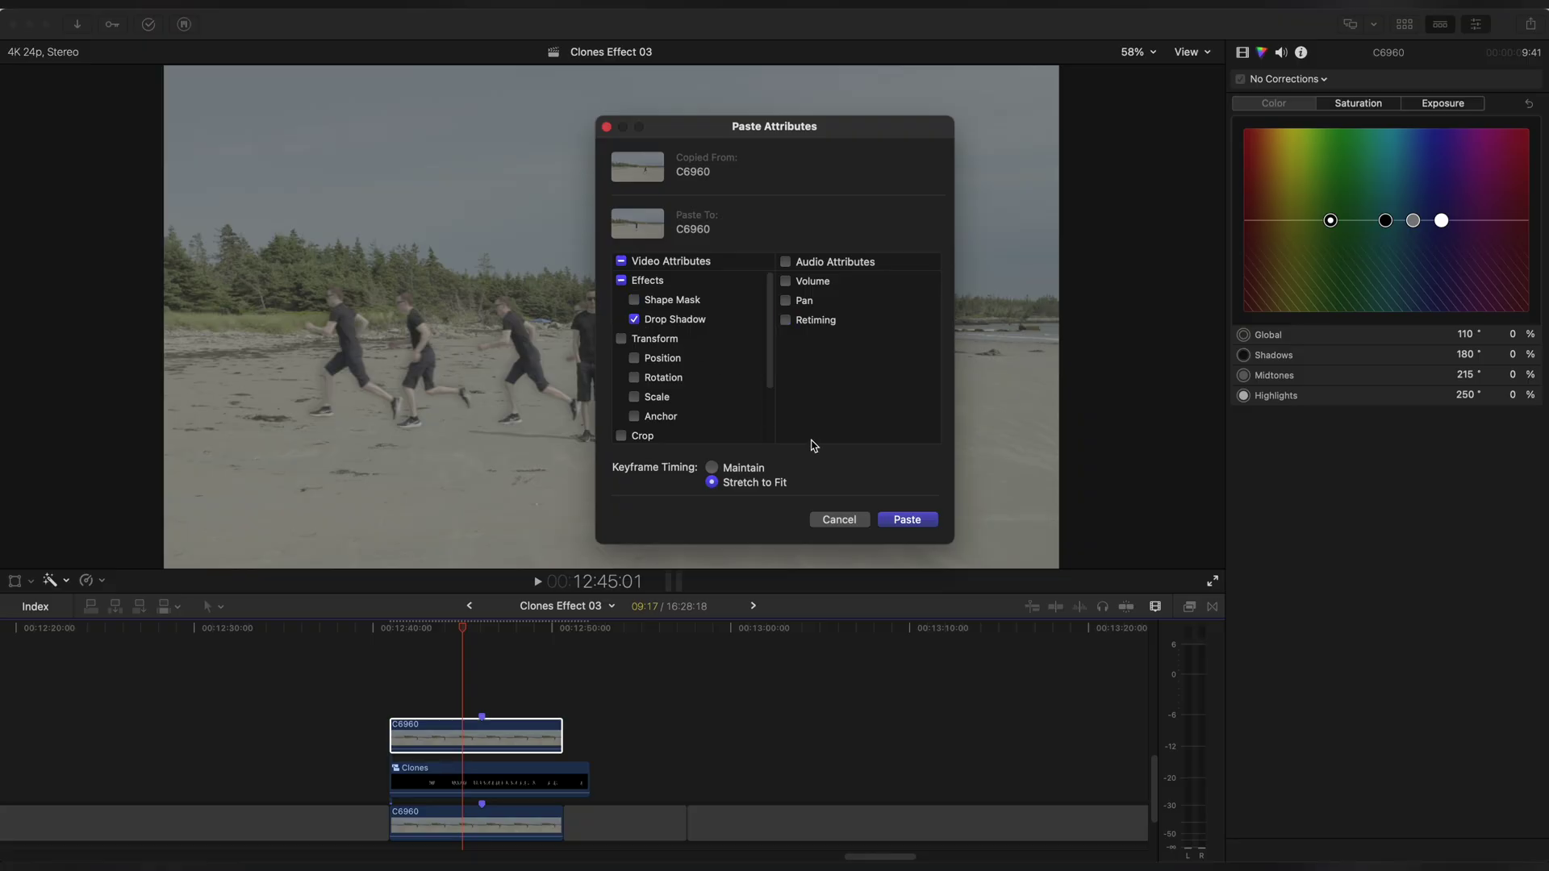
pyautogui.click(899, 522)
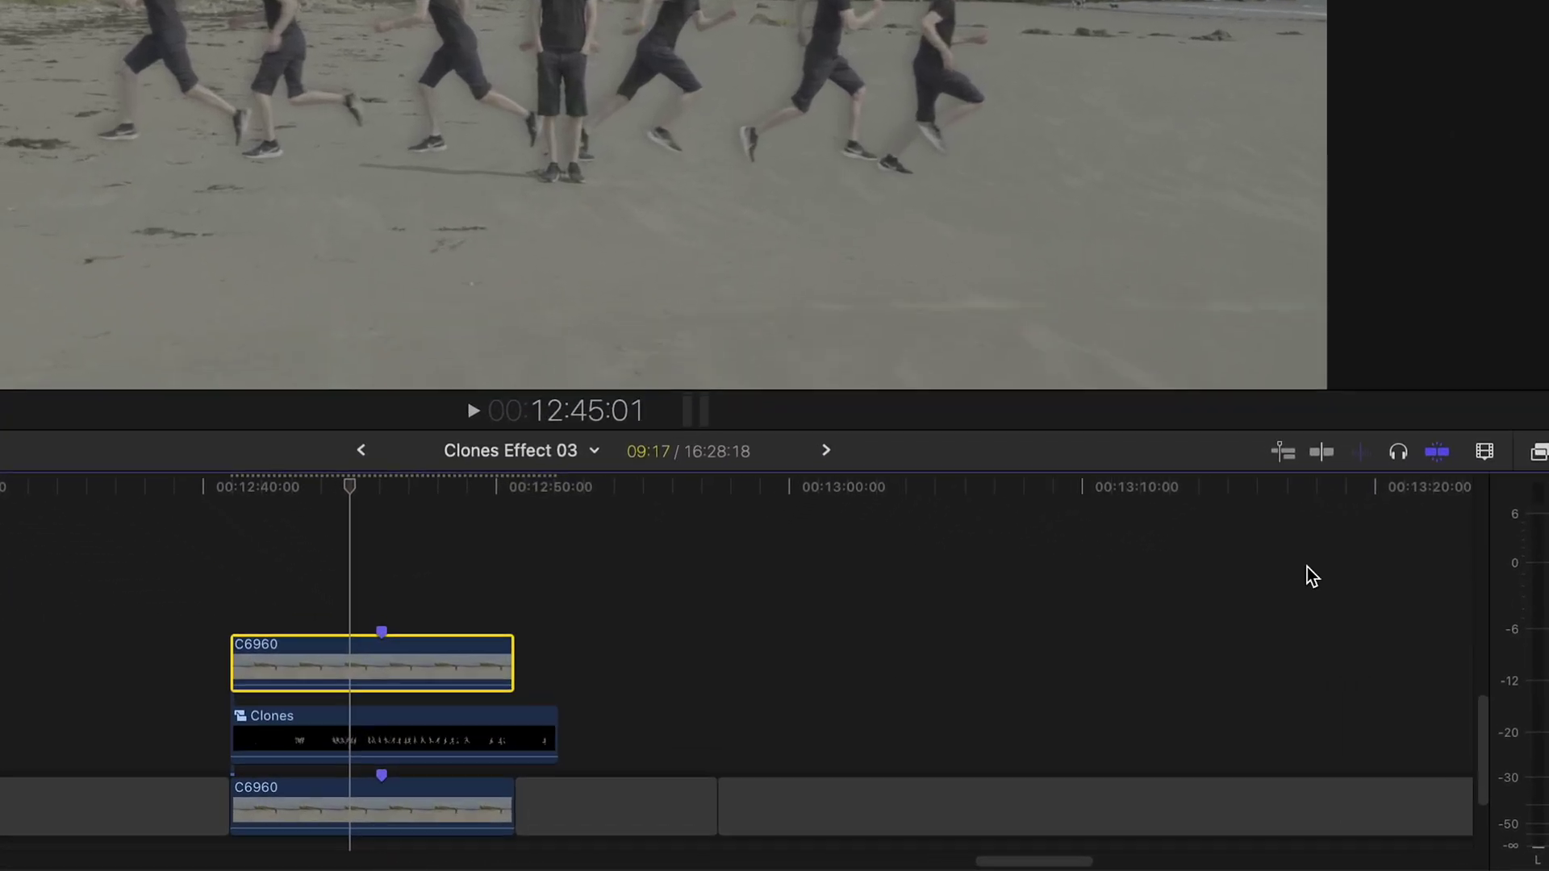
# Apply the Gaussian blur effect to the upper standing-man clip and set its Amount to 0.32.
pyautogui.press('super+5')
pyautogui.moveTo(1450, 544); pyautogui.dragTo(387, 670)
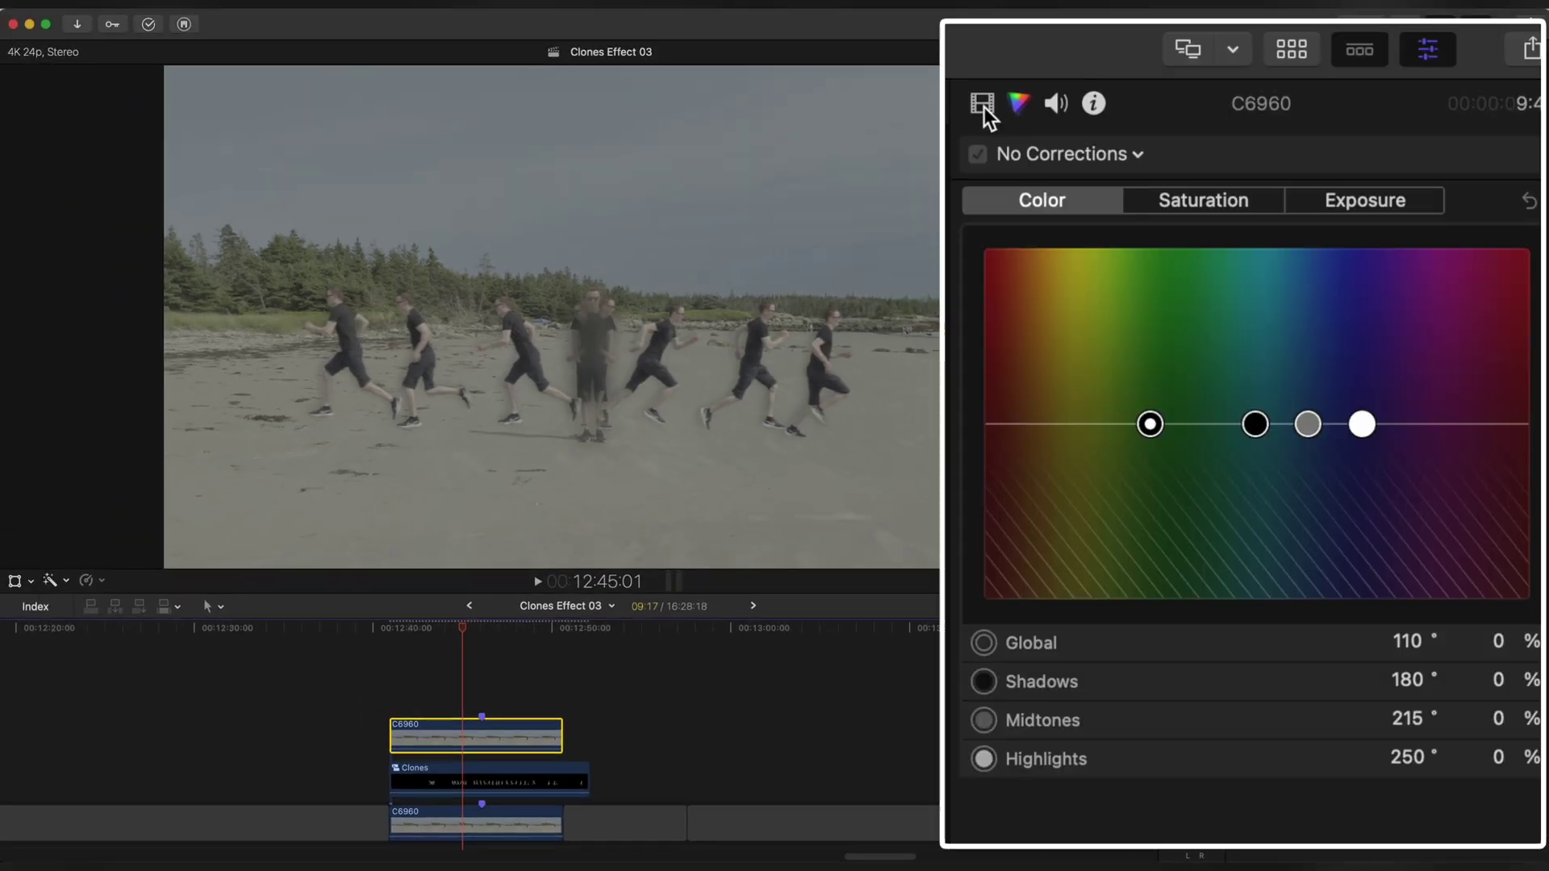
pyautogui.click(983, 103)
pyautogui.moveTo(1232, 675); pyautogui.dragTo(1164, 688)
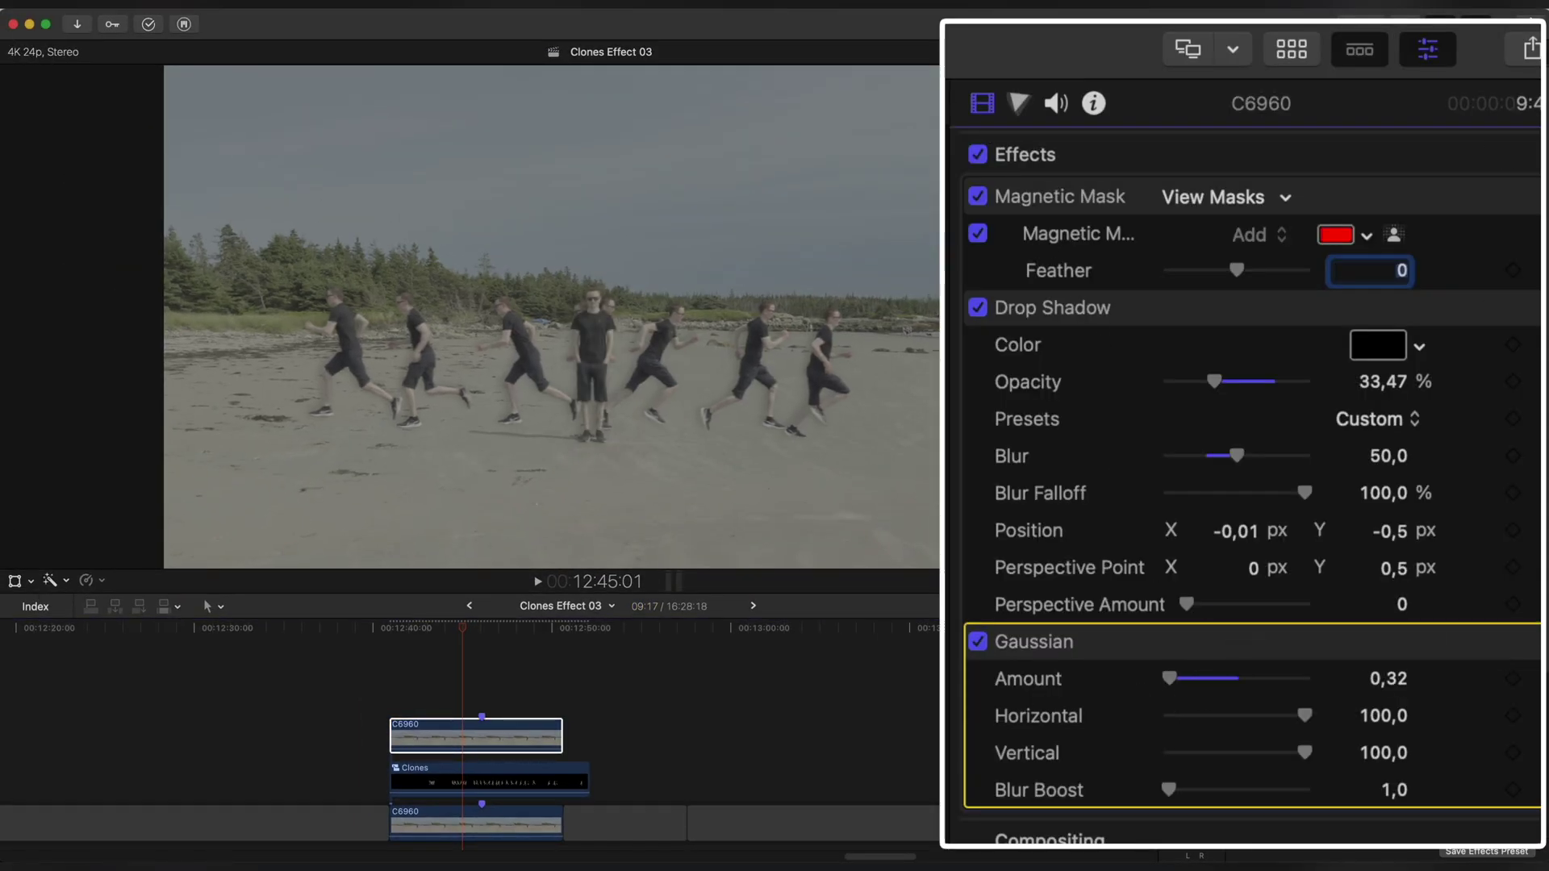
# Set the Magnetic Mask Feather of the upper standing-man clip to -17.
pyautogui.moveTo(460, 629); pyautogui.dragTo(472, 635)
pyautogui.moveTo(1238, 272); pyautogui.dragTo(1227, 273)
pyautogui.moveTo(470, 629)
pyautogui.mouseDown()
pyautogui.moveTo(504, 631)
pyautogui.moveTo(471, 632)
pyautogui.mouseUp()
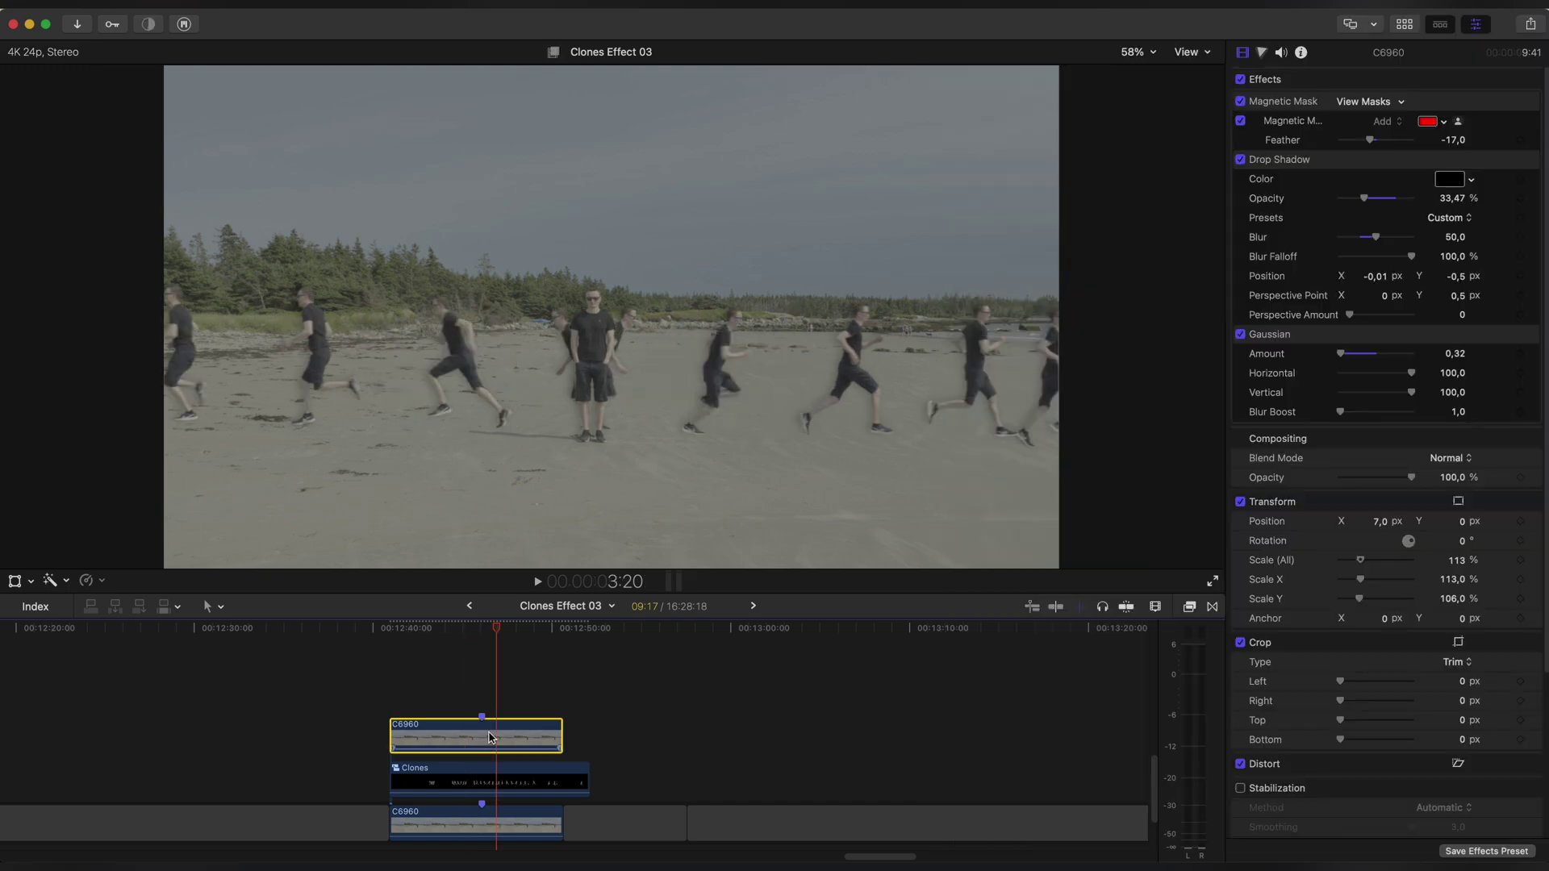
# Add an adjustment clip above the stack and trim it to the length of the standing-man clip.
pyautogui.hotkey('alt', 'a')
pyautogui.moveTo(526, 709); pyautogui.dragTo(422, 713)
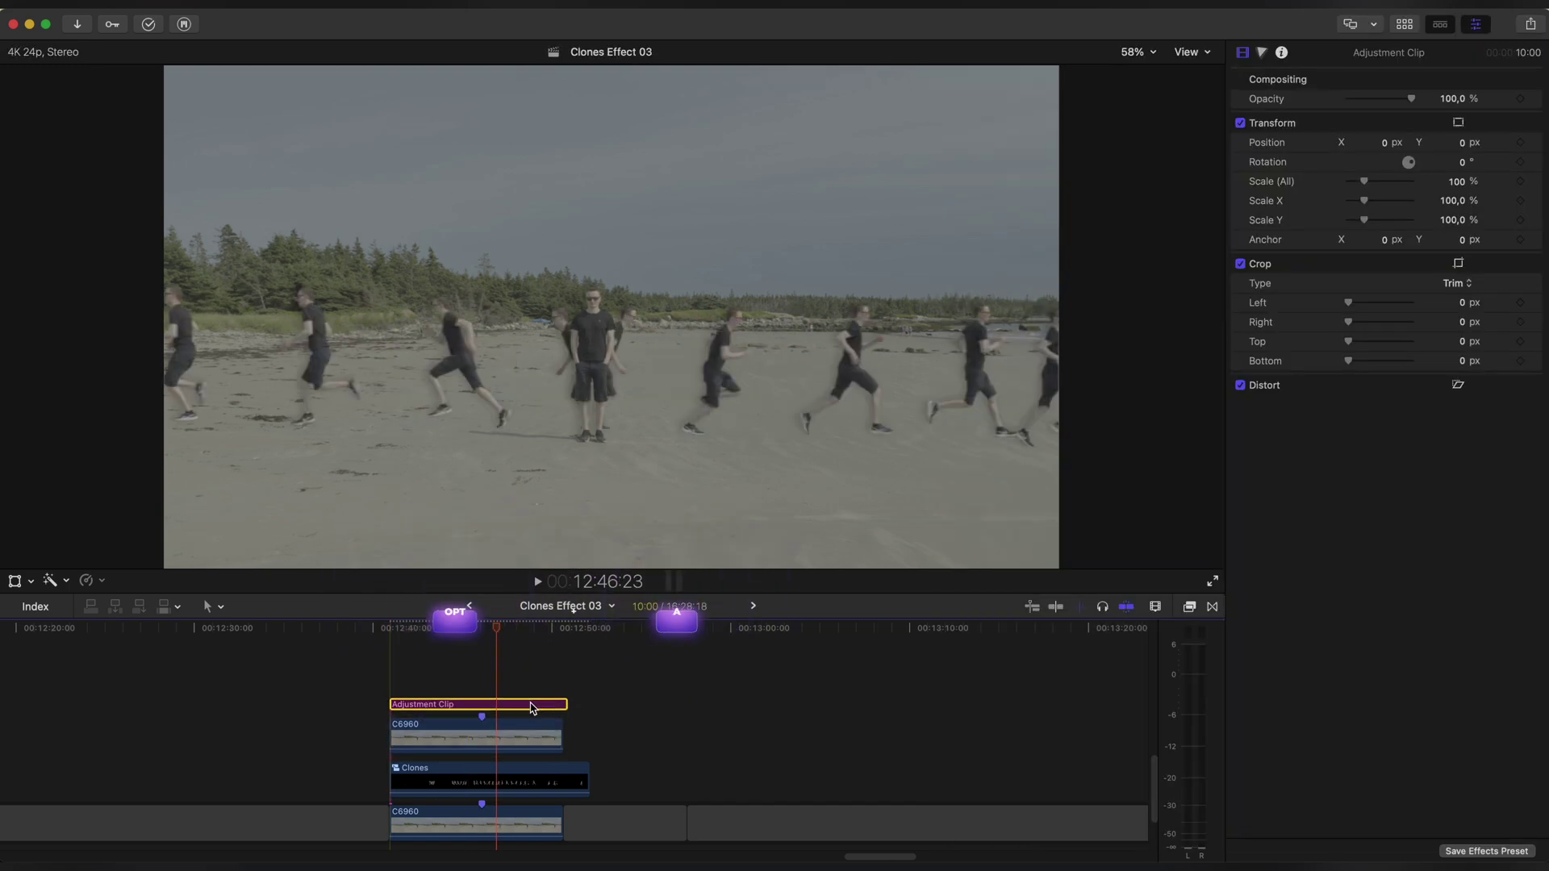
pyautogui.moveTo(565, 706); pyautogui.dragTo(492, 705)
pyautogui.hotkey('ctrl', ';')
# Apply the Radial blur to the adjustment clip with an Amount of 8.5 and add a shape mask to it.
pyautogui.click(1186, 610)
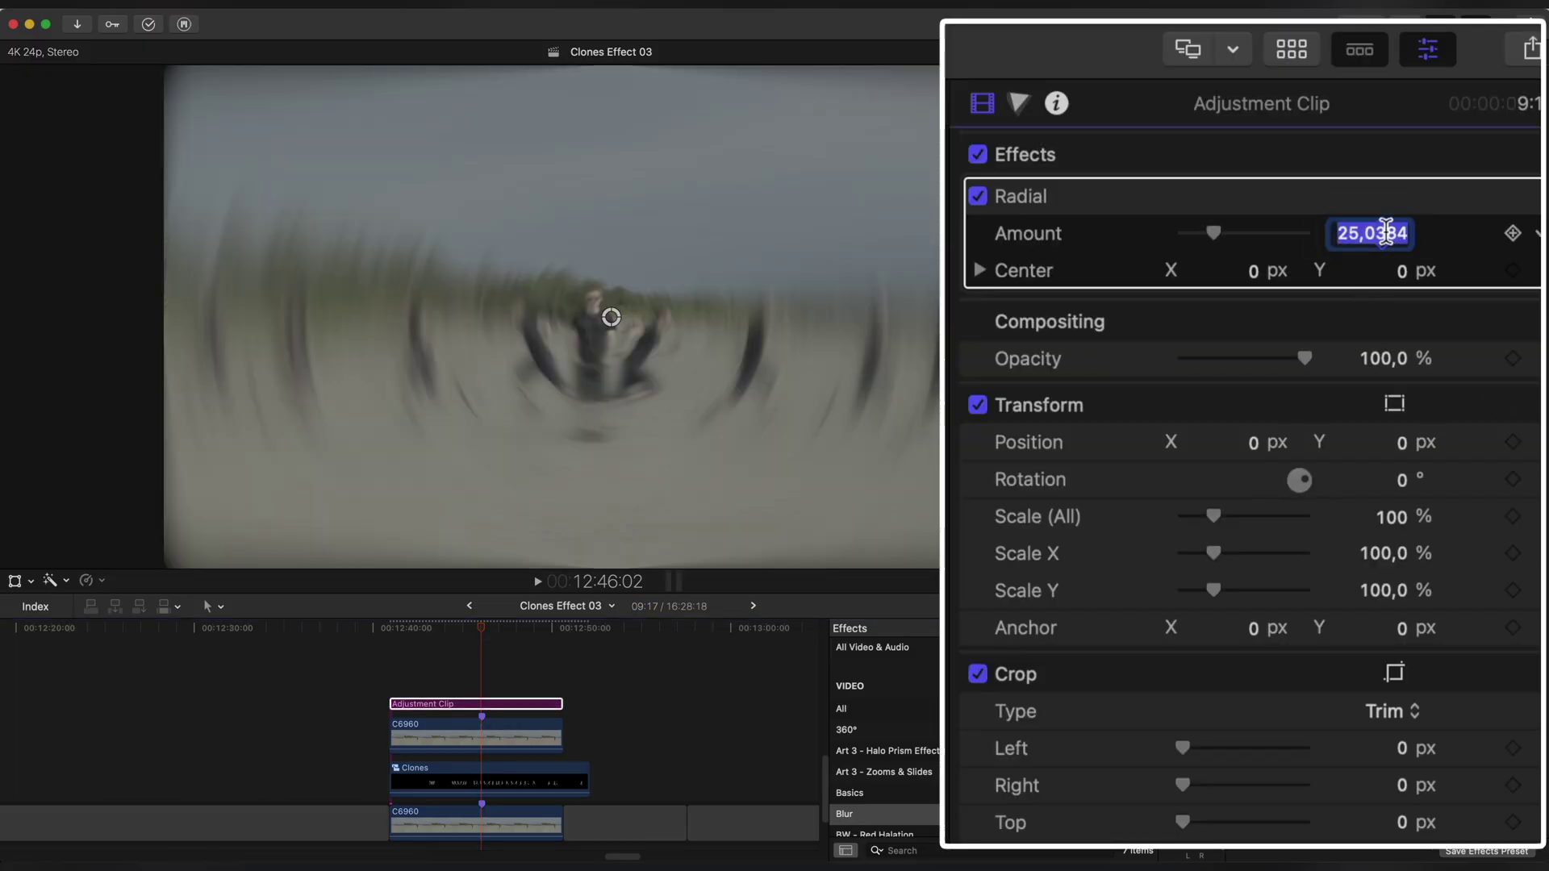
pyautogui.click(1385, 199)
pyautogui.click(1258, 218)
# Center the Radial shape mask on the standing man, widen its falloff, and invert it so the blur affects the frame edges.
pyautogui.moveTo(485, 317); pyautogui.dragTo(167, 318)
pyautogui.moveTo(346, 317); pyautogui.dragTo(487, 317)
pyautogui.moveTo(611, 324); pyautogui.dragTo(593, 357)
pyautogui.click(1455, 101)
pyautogui.click(1384, 181)
pyautogui.moveTo(946, 267); pyautogui.dragTo(1016, 266)
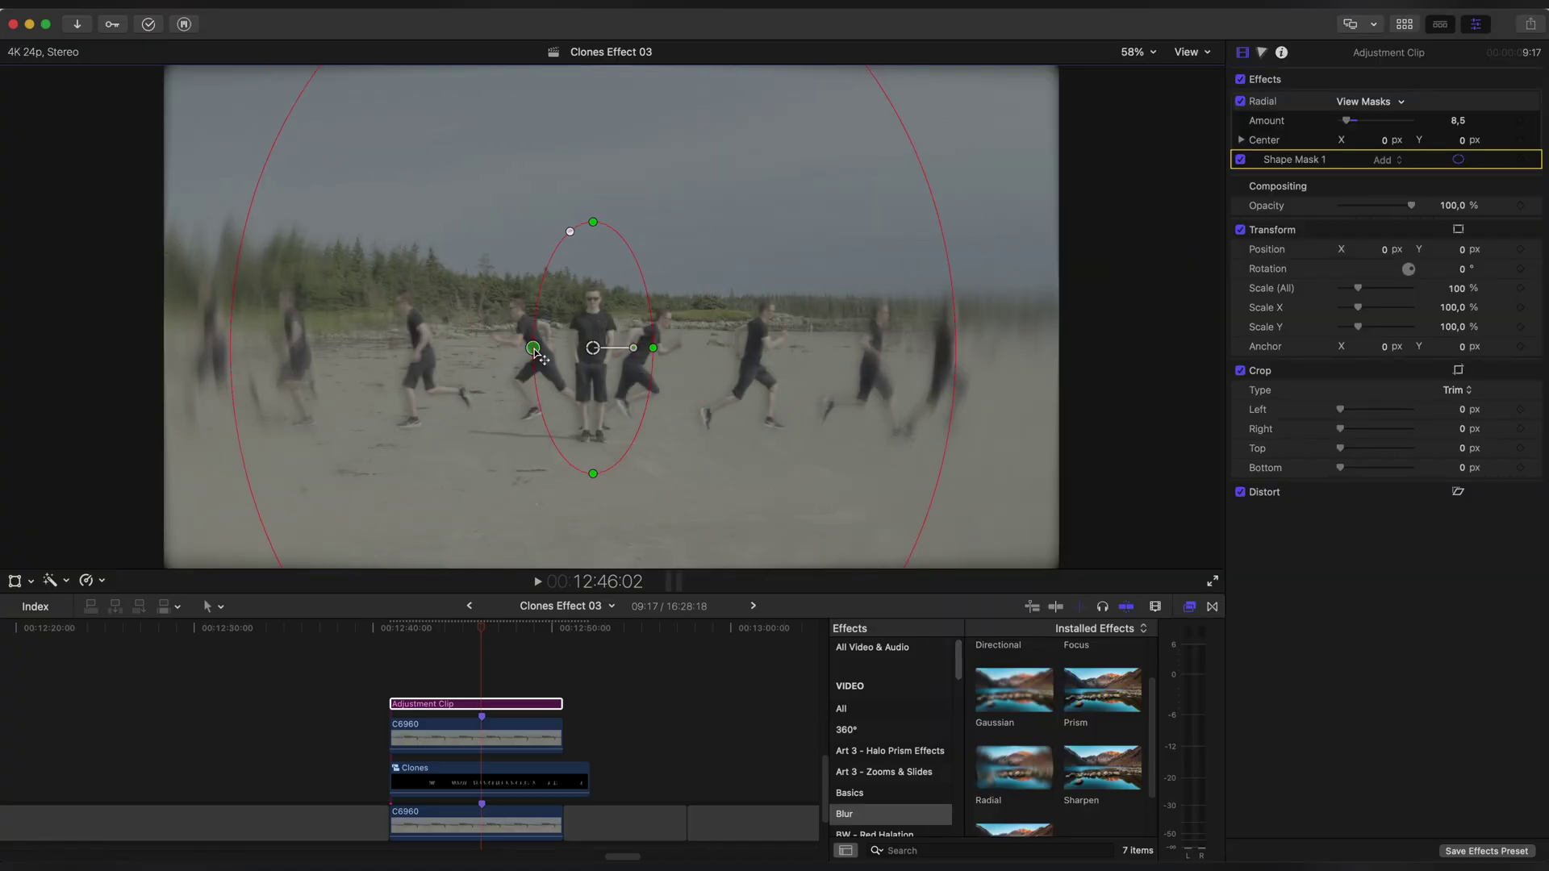
# Duplicate the adjustment clip one track up and replace its Radial effect with Prism.
pyautogui.moveTo(501, 707); pyautogui.dragTo(505, 686)
pyautogui.press('Delete')
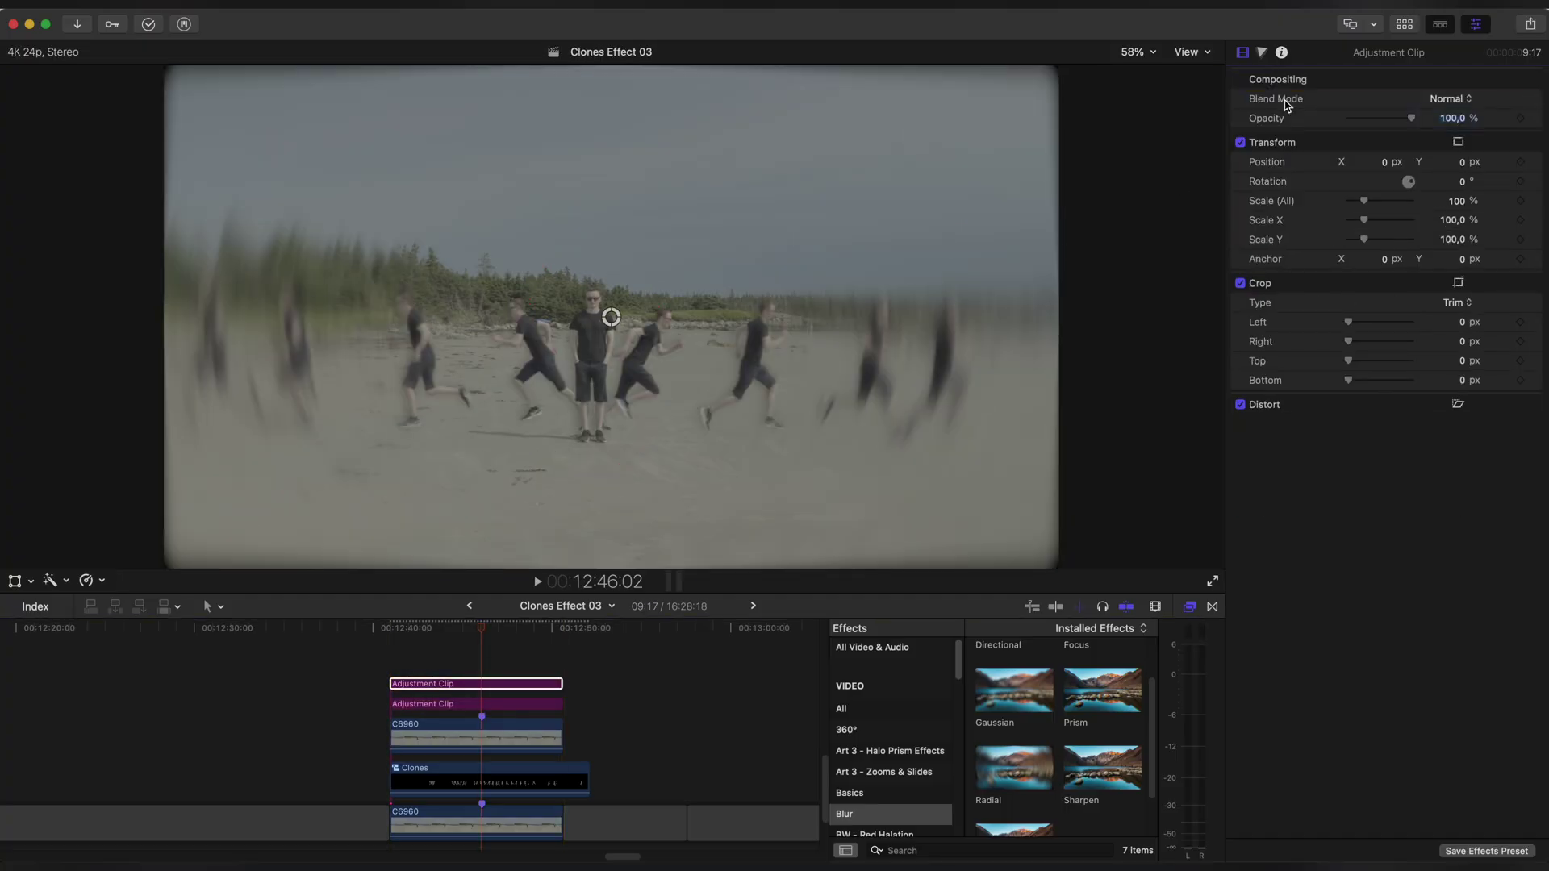
pyautogui.moveTo(1102, 689); pyautogui.dragTo(484, 691)
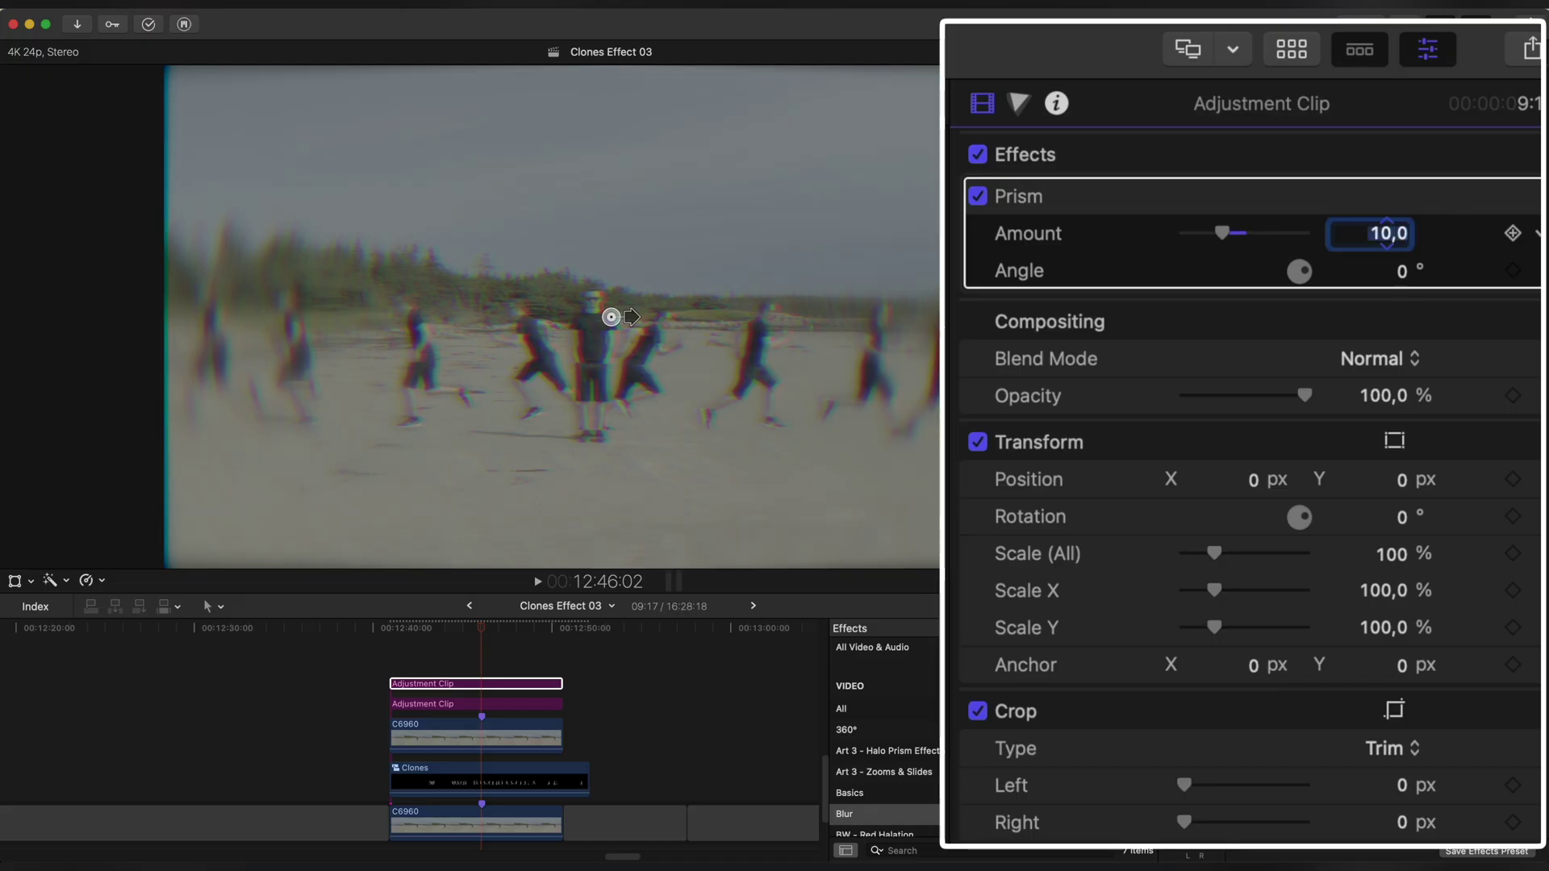
# Mask the Prism effect with an inverted, wide-falloff shape mask around the standing man and set its Amount to 7.8.
pyautogui.click(1394, 196)
pyautogui.click(1339, 230)
pyautogui.moveTo(610, 317); pyautogui.dragTo(589, 343)
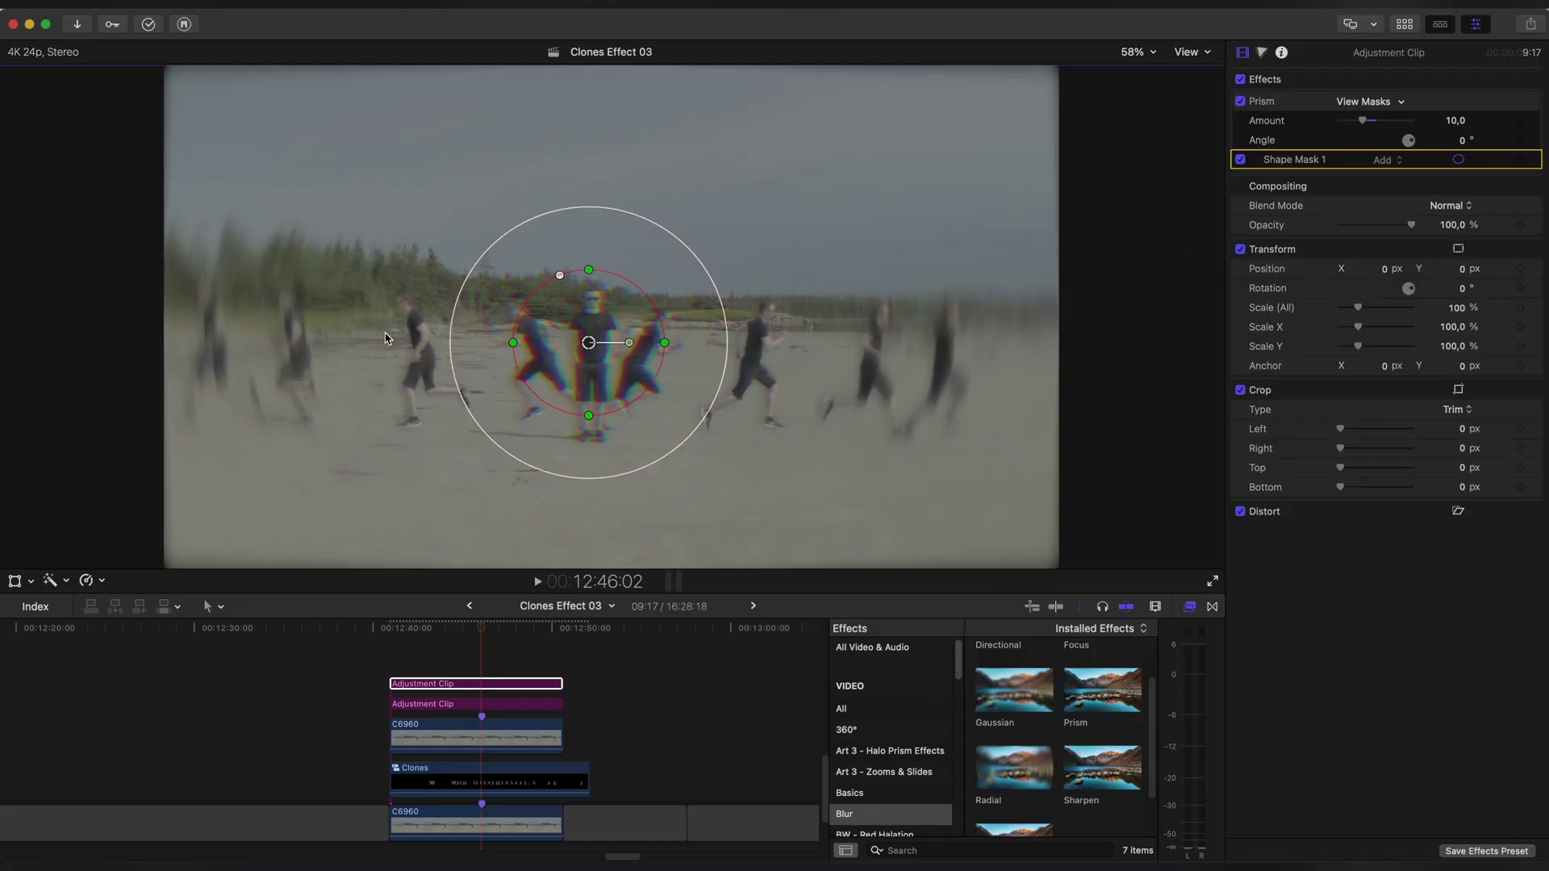
pyautogui.click(1457, 101)
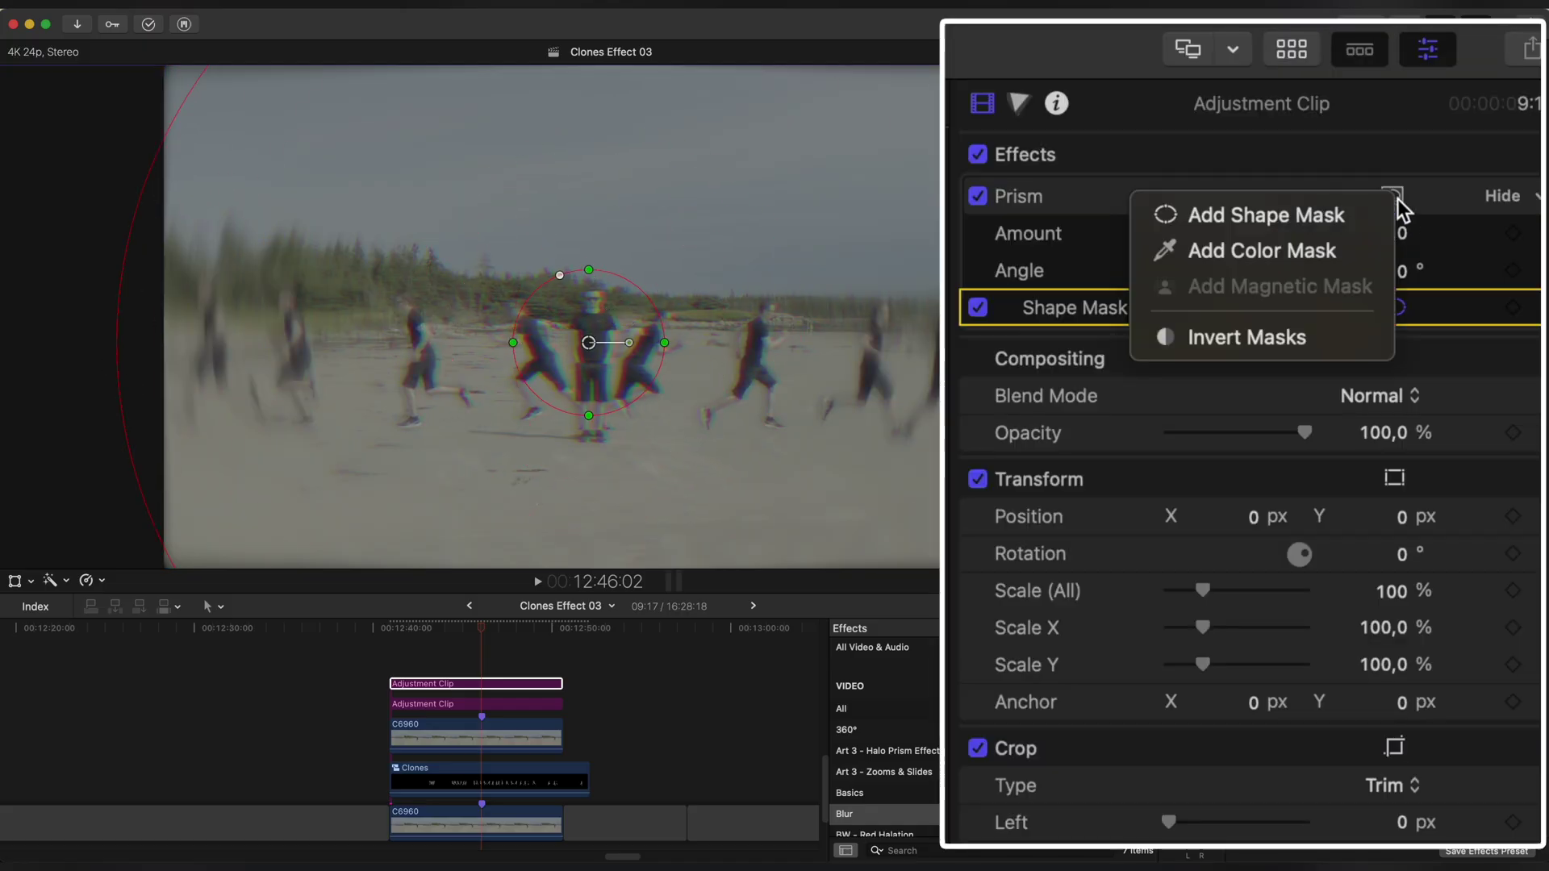
pyautogui.click(1410, 176)
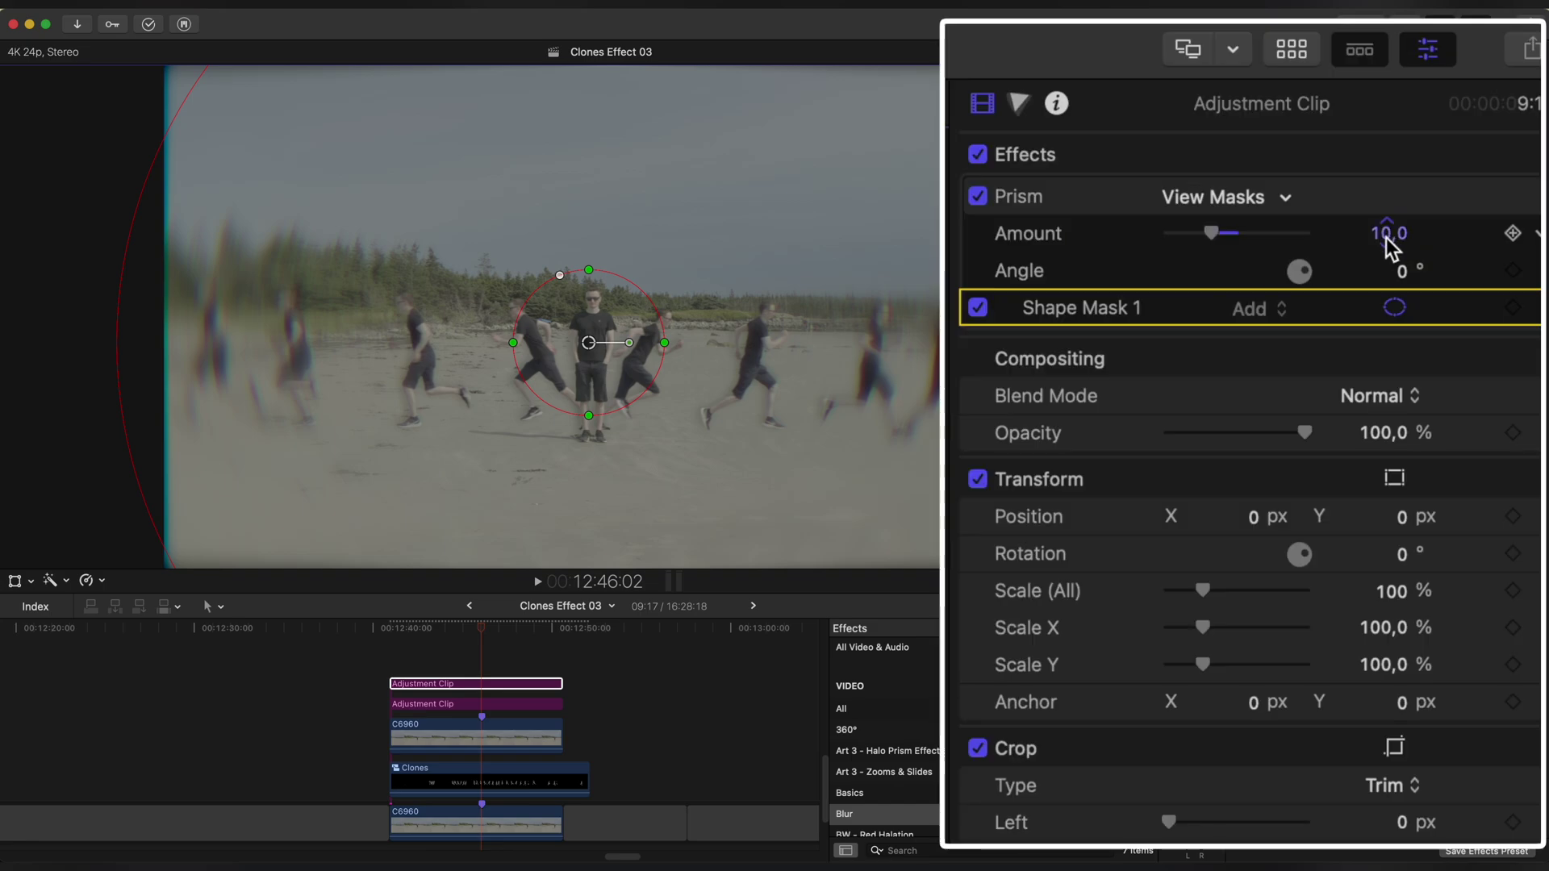
pyautogui.scroll(2, 1082, 723)
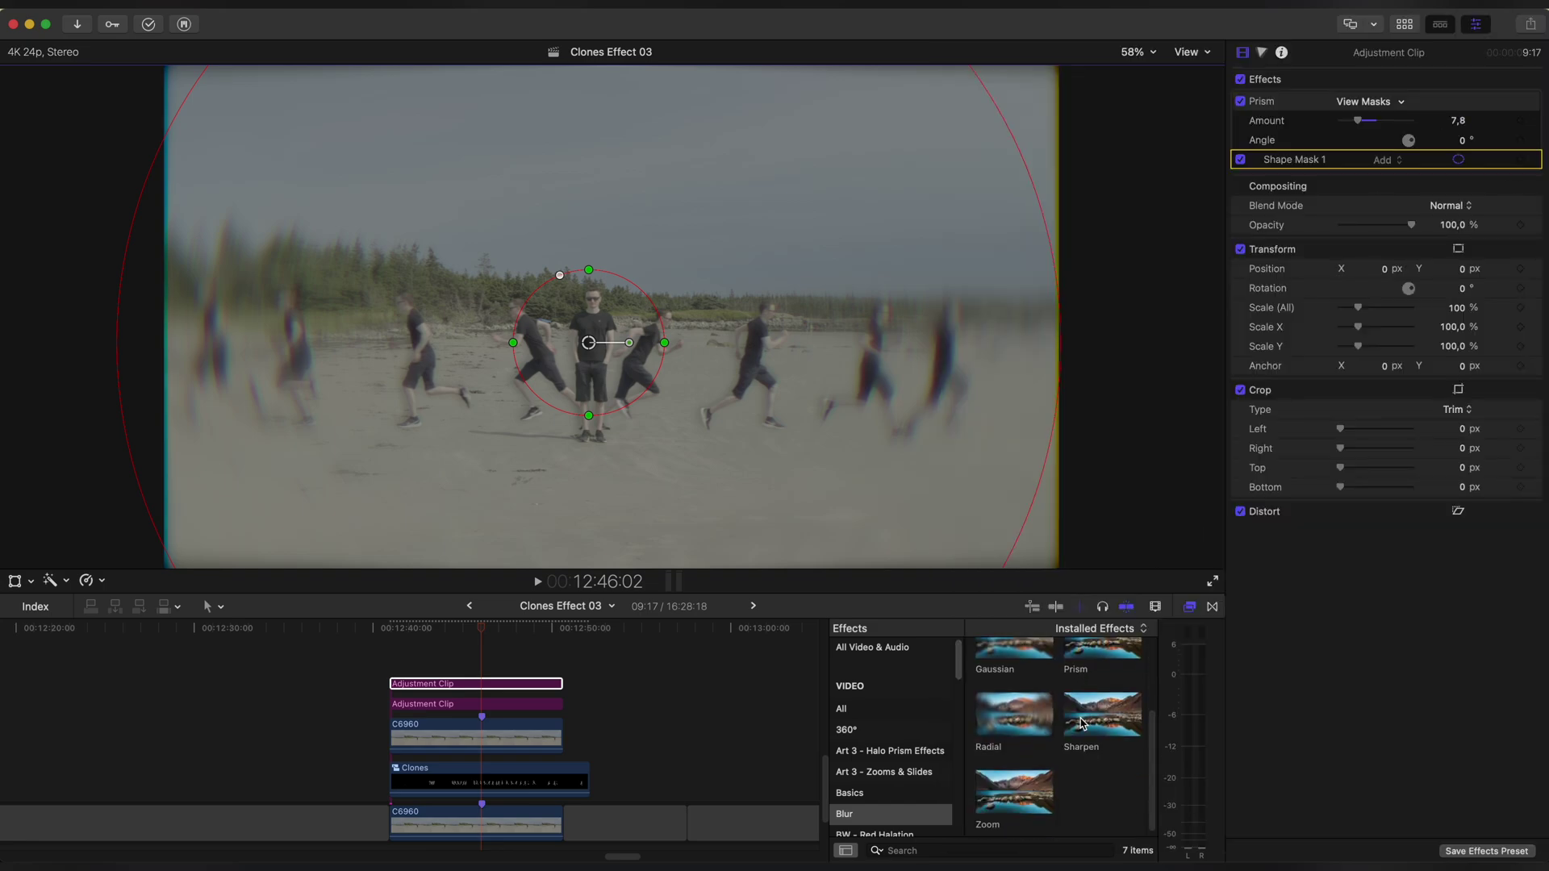
# Apply the Directional blur to the upper adjustment clip and add a shape mask to it over the standing man.
pyautogui.moveTo(1082, 723); pyautogui.dragTo(601, 702)
pyautogui.moveTo(500, 692); pyautogui.dragTo(502, 694)
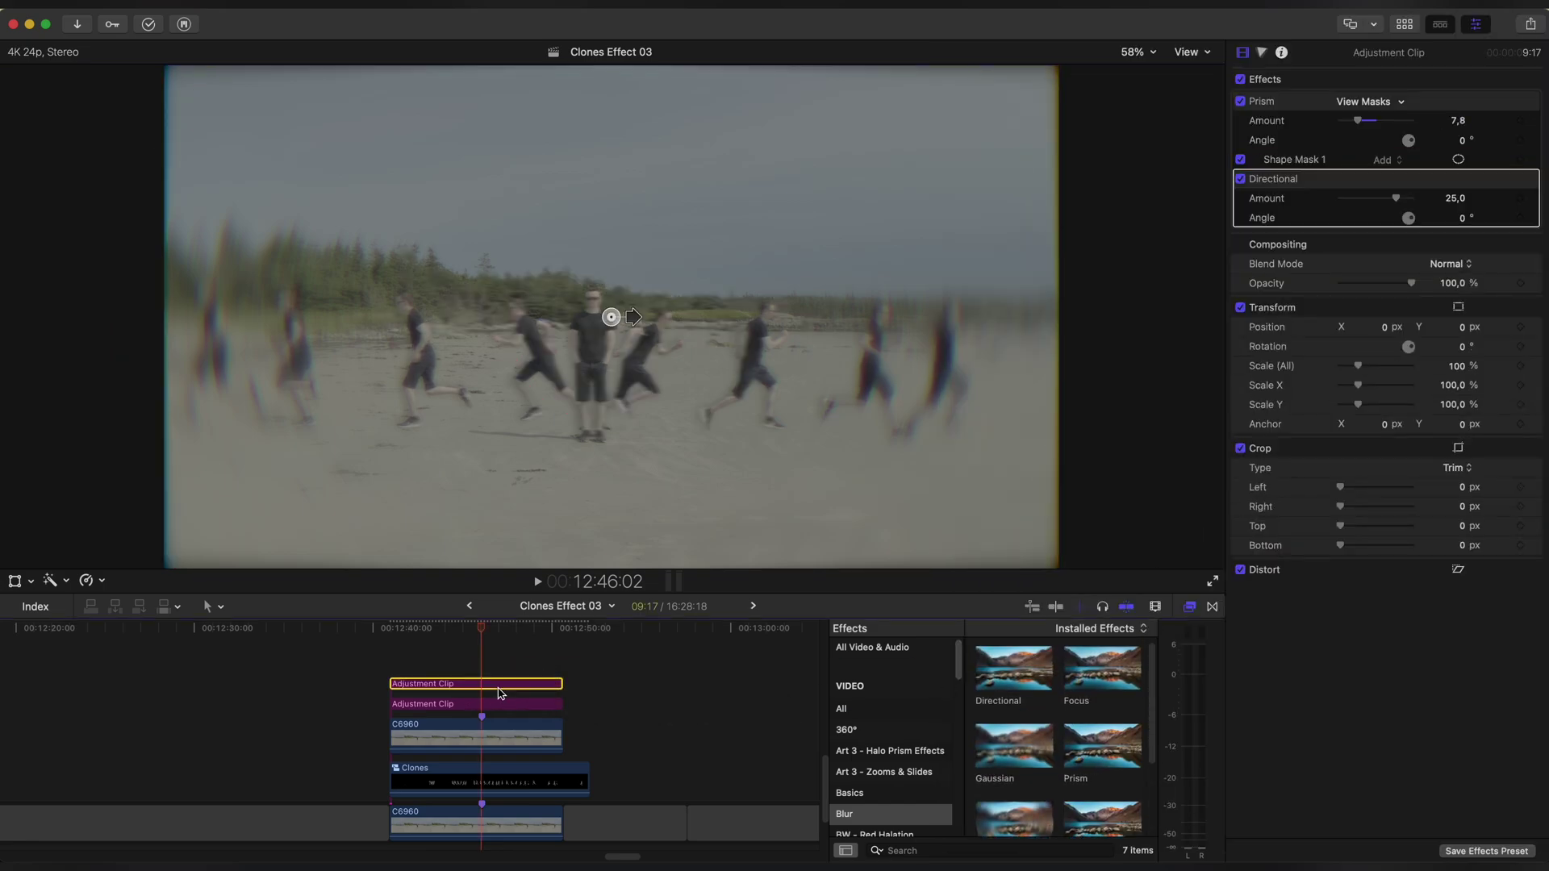
pyautogui.click(1393, 344)
pyautogui.click(1340, 357)
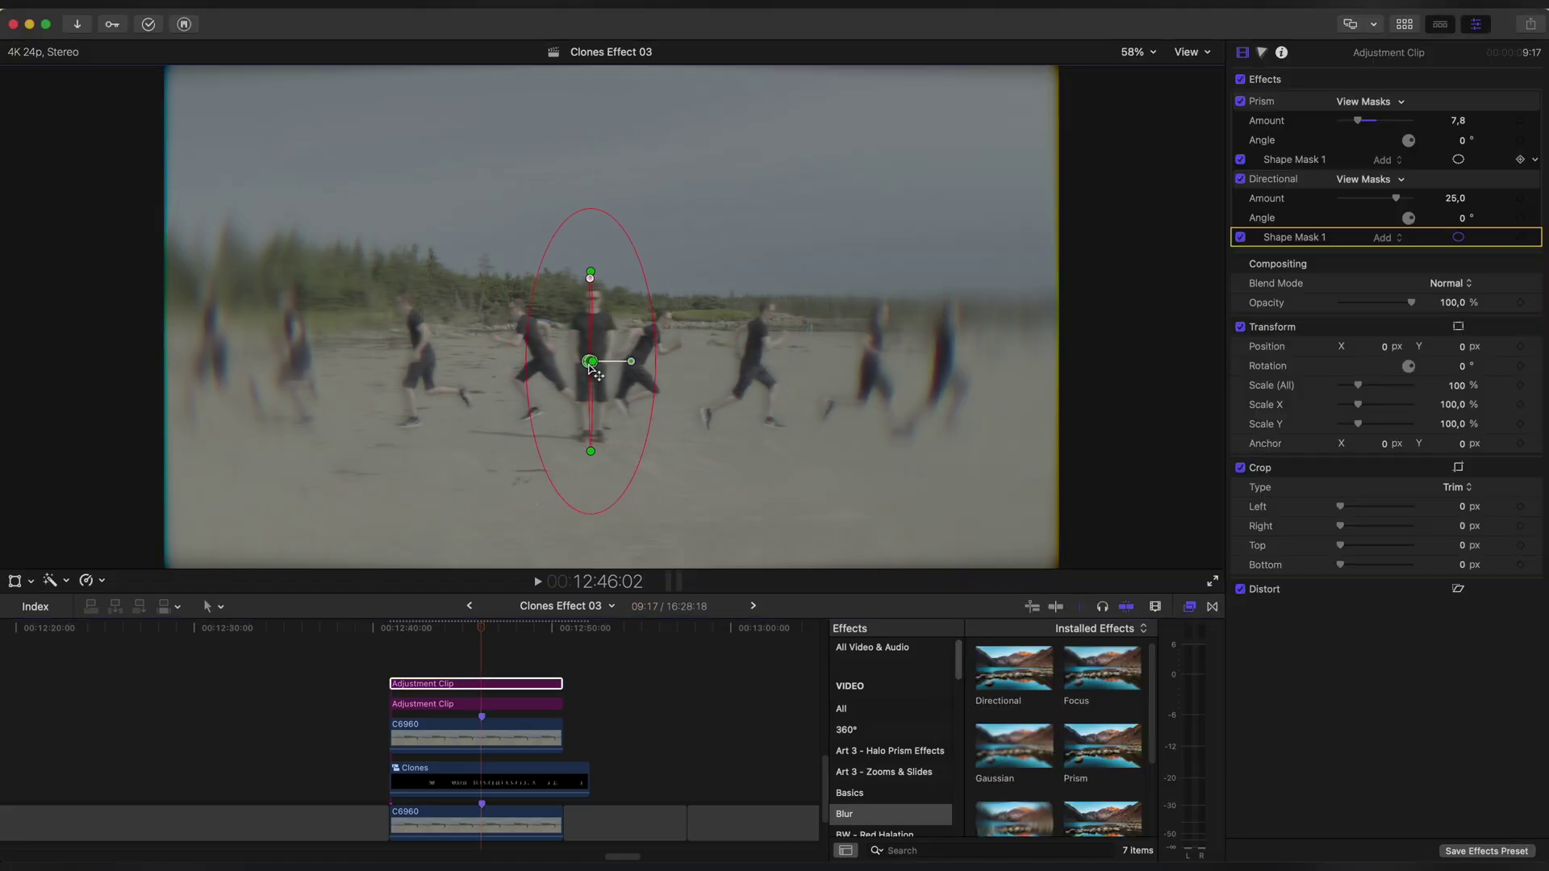
# Widen the falloff of the Directional shape mask, invert the mask, and set the blur Amount to 50.
pyautogui.moveTo(476, 367); pyautogui.dragTo(272, 352)
pyautogui.click(1391, 347)
pyautogui.click(1270, 489)
pyautogui.moveTo(1399, 206); pyautogui.dragTo(1411, 202)
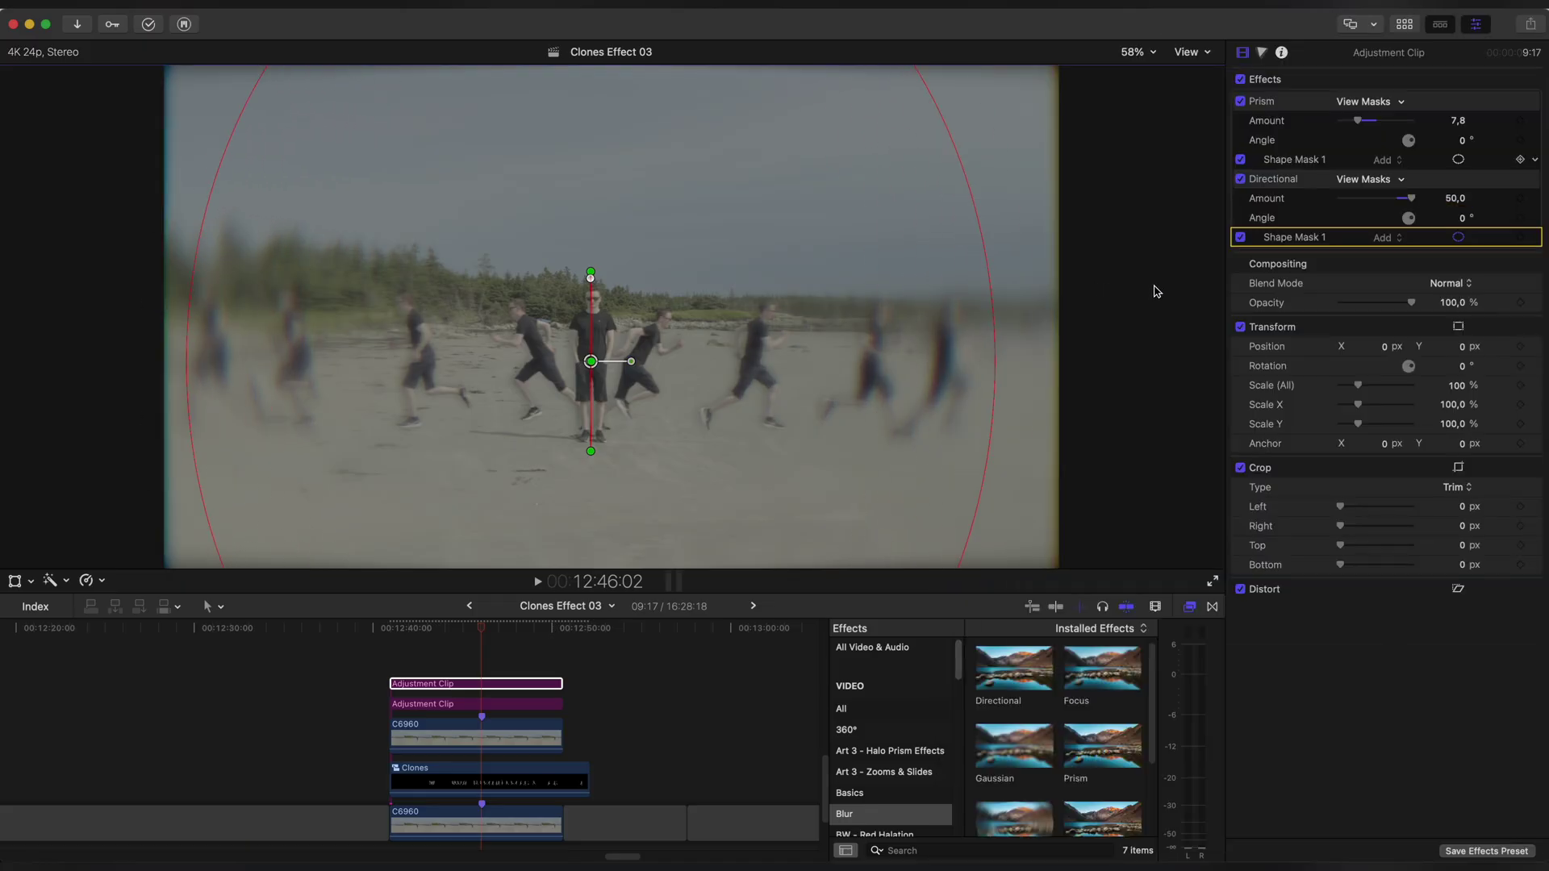
# Review the Dehancer Pro and Color Board effects on the top adjustment clip and play back the composite.
pyautogui.click(1189, 610)
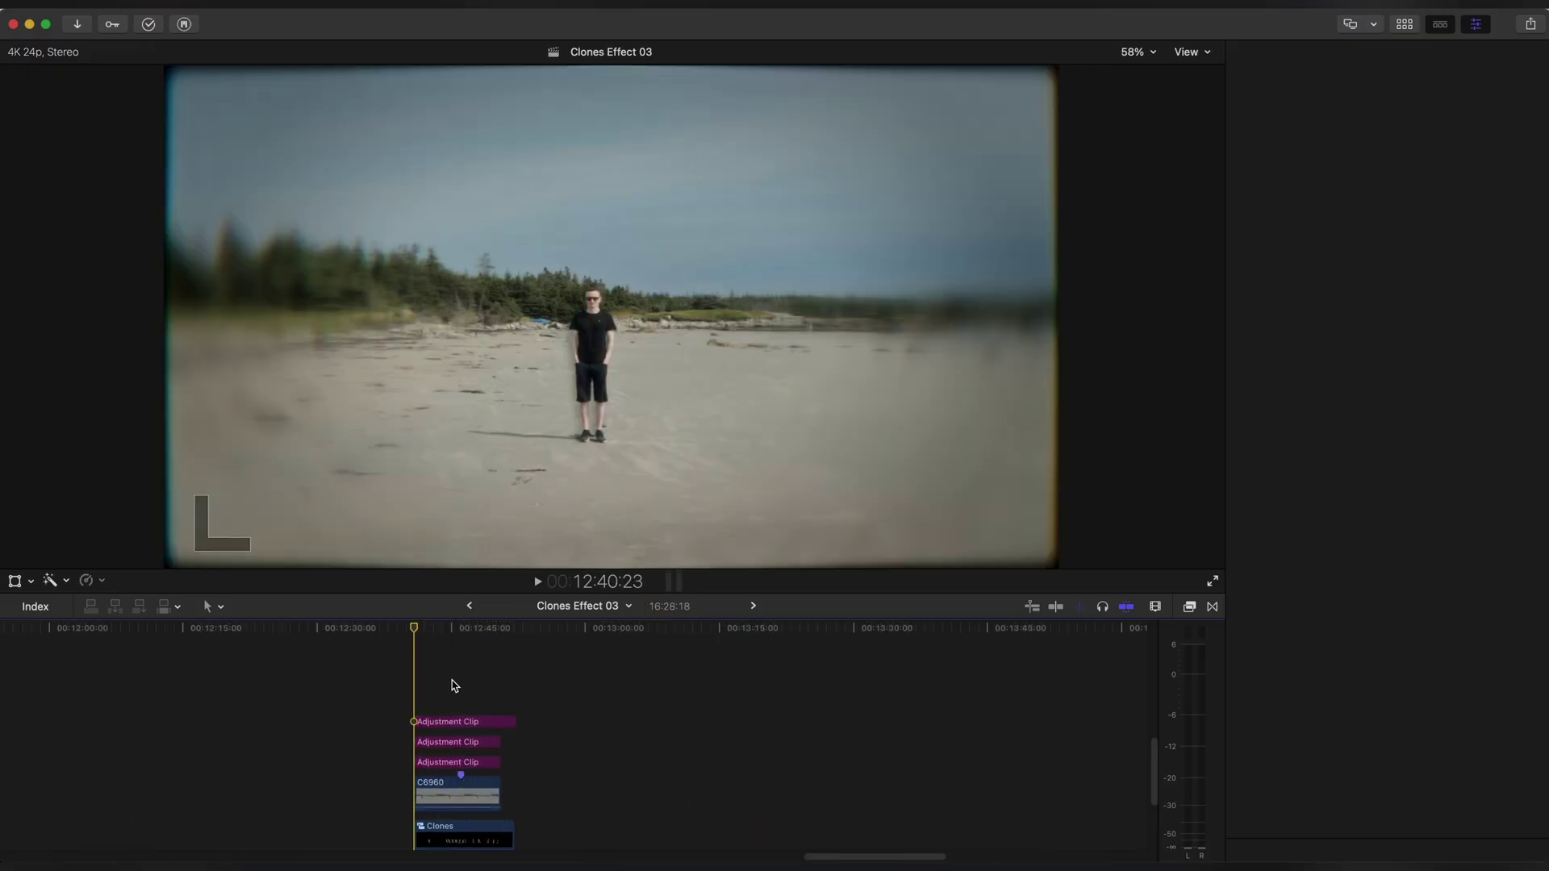
pyautogui.click(447, 723)
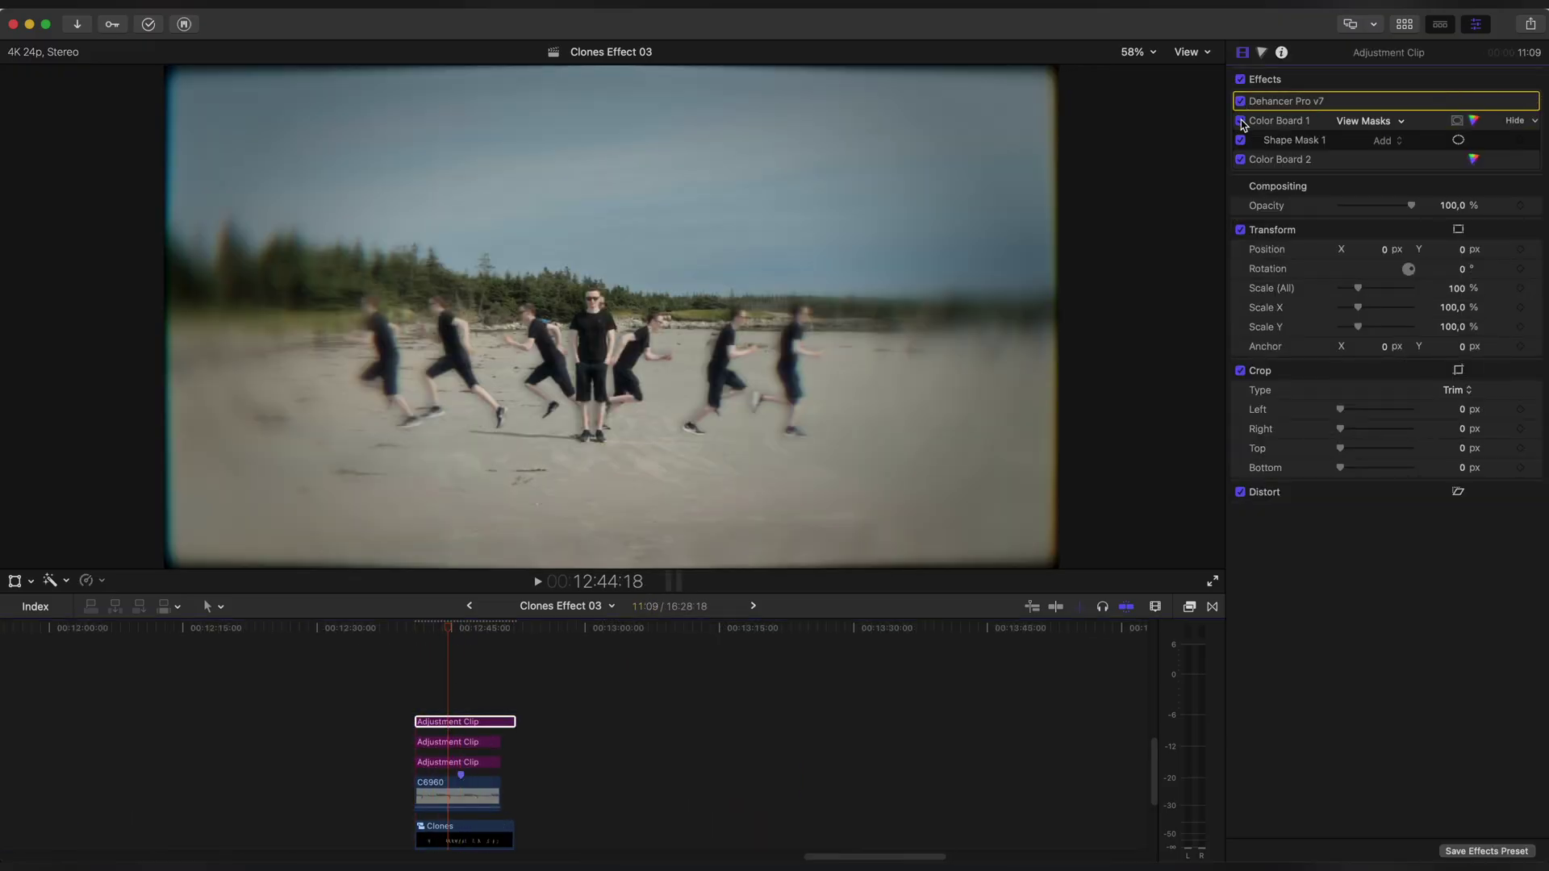
pyautogui.scroll(-3, 484, 645)
pyautogui.click(420, 633)
pyautogui.press('space')
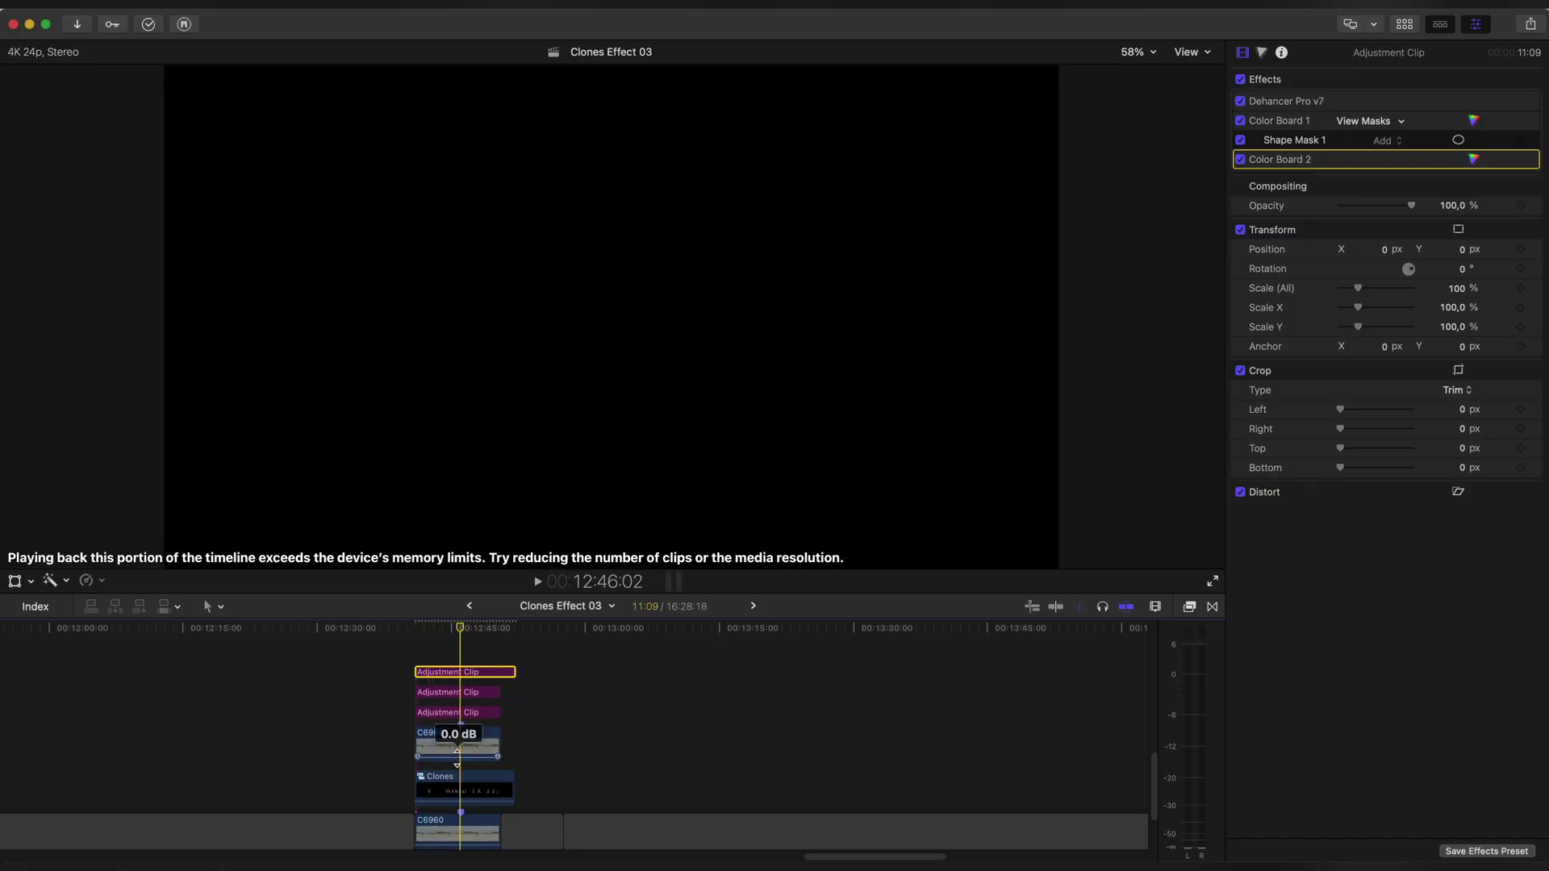
# Disable the three adjustment clips above the standing-man clip.
pyautogui.click(464, 786)
pyautogui.moveTo(491, 658); pyautogui.dragTo(453, 730)
pyautogui.press('v')
# Shift the Color Board midtones of the Clones compound clip to 302° and select the adjustment clips above it.
pyautogui.click(466, 782)
pyautogui.click(1262, 52)
pyautogui.moveTo(1314, 420); pyautogui.dragTo(1445, 425)
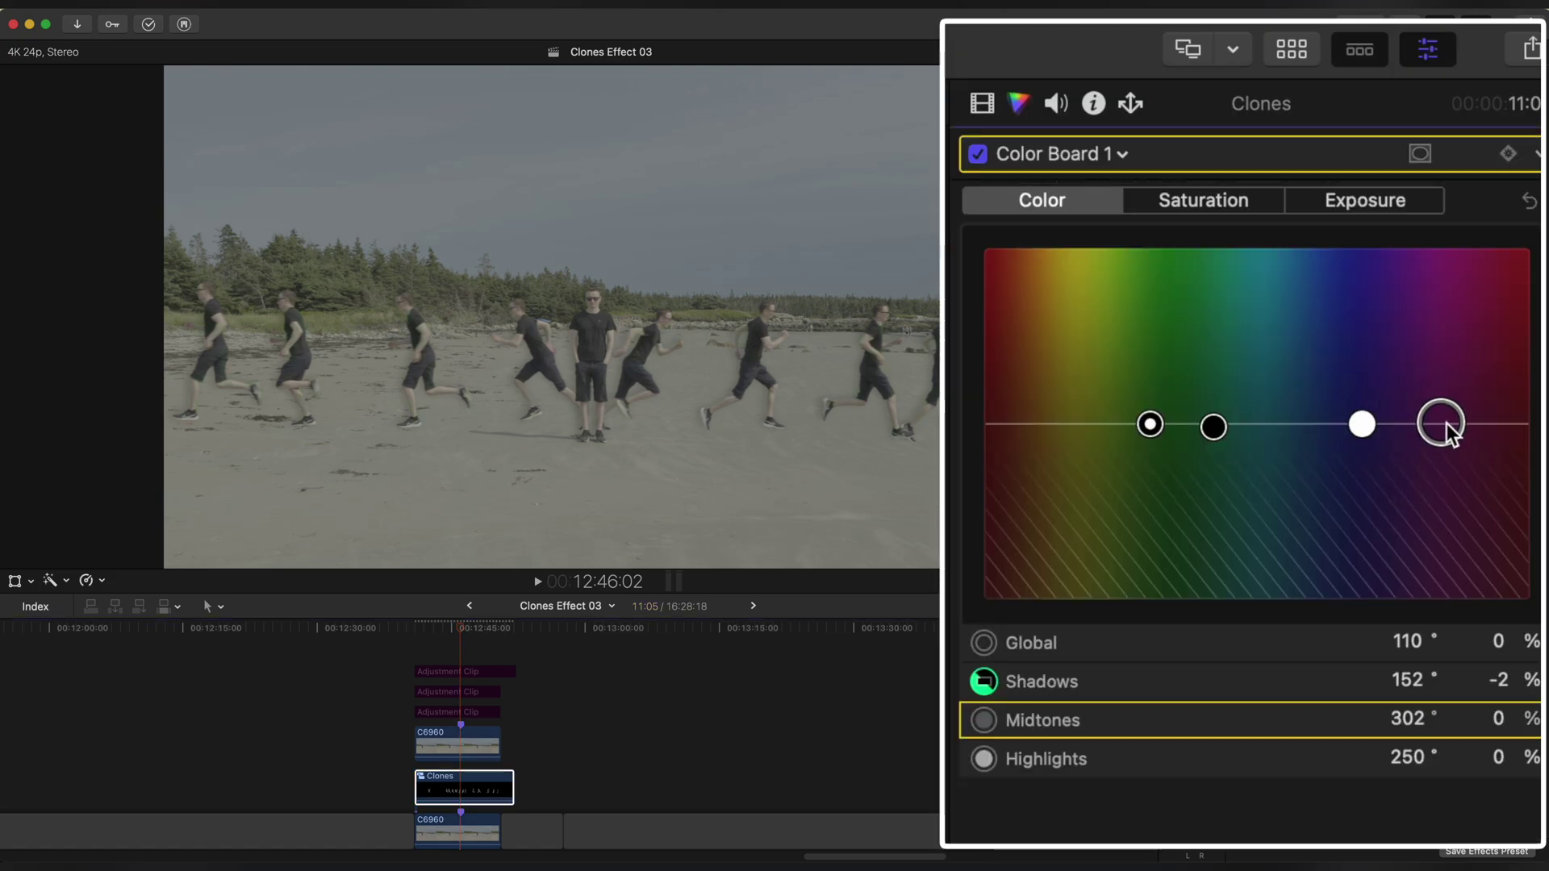
pyautogui.moveTo(505, 655); pyautogui.dragTo(478, 685)
pyautogui.moveTo(446, 757); pyautogui.dragTo(451, 752)
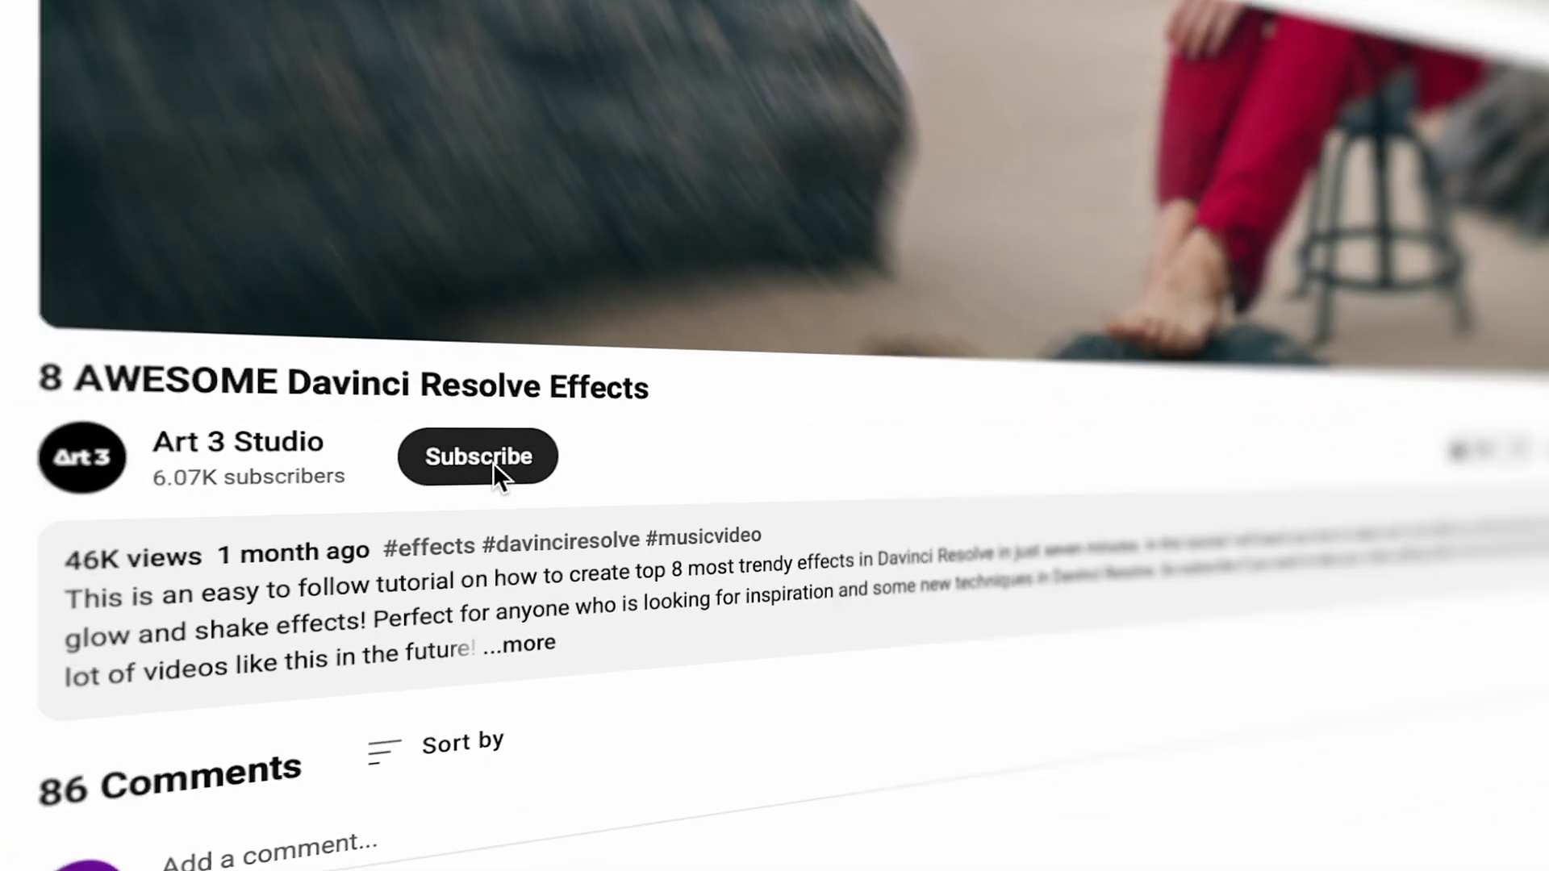
pyautogui.click(488, 461)
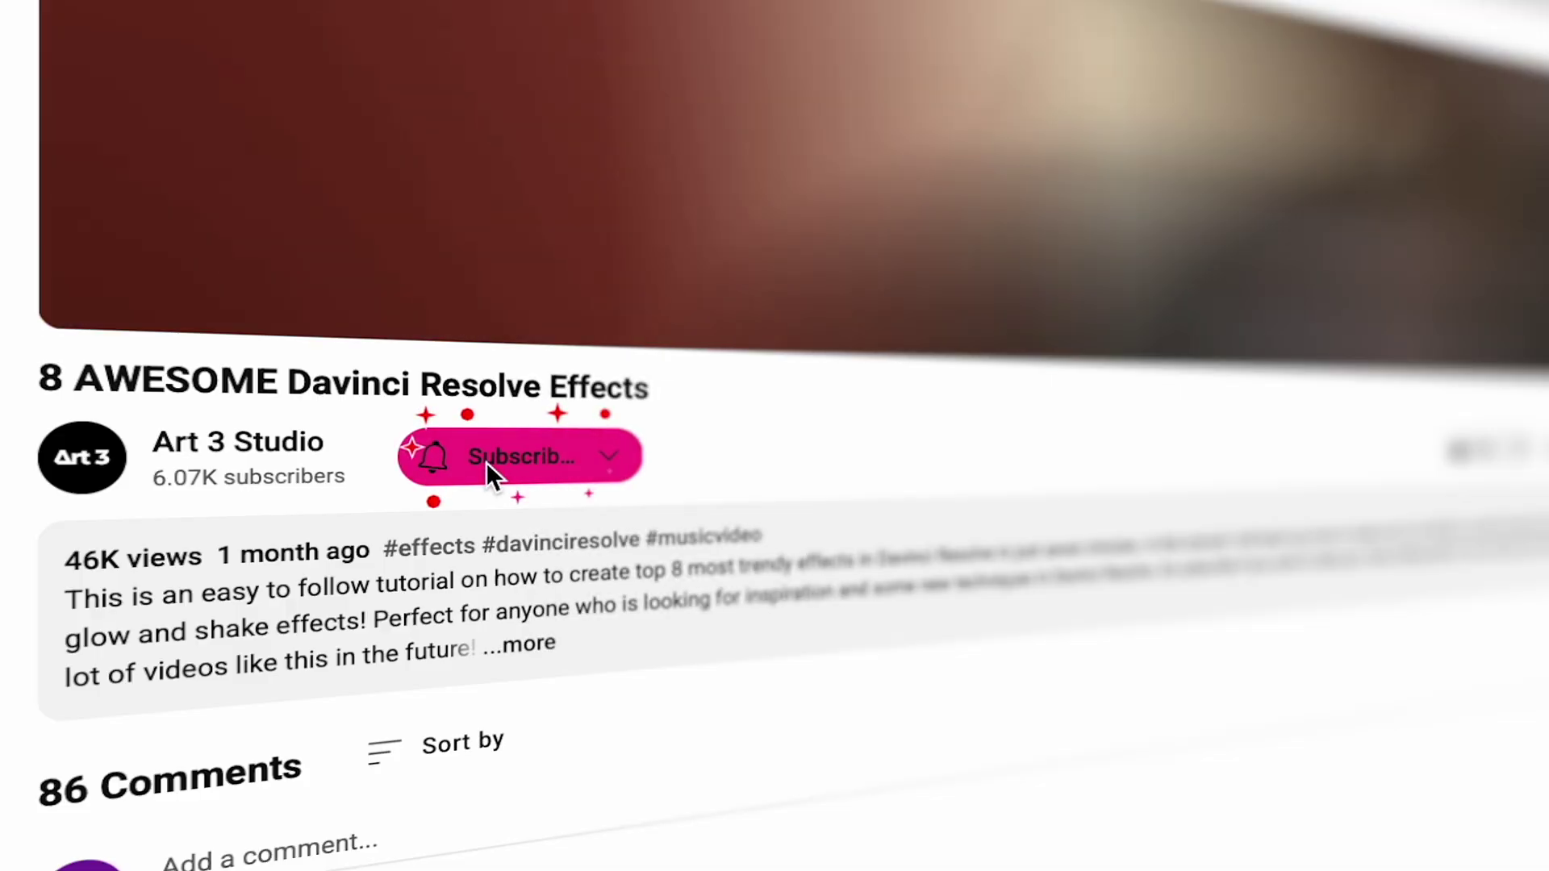